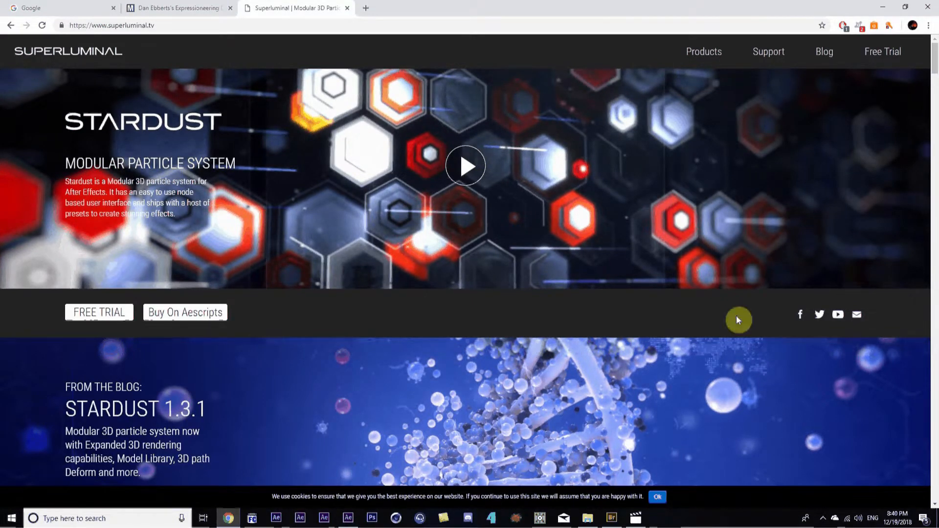
Watch the perlflower2 reference flower video full screen, then return to After Effects
left_click(636, 518)
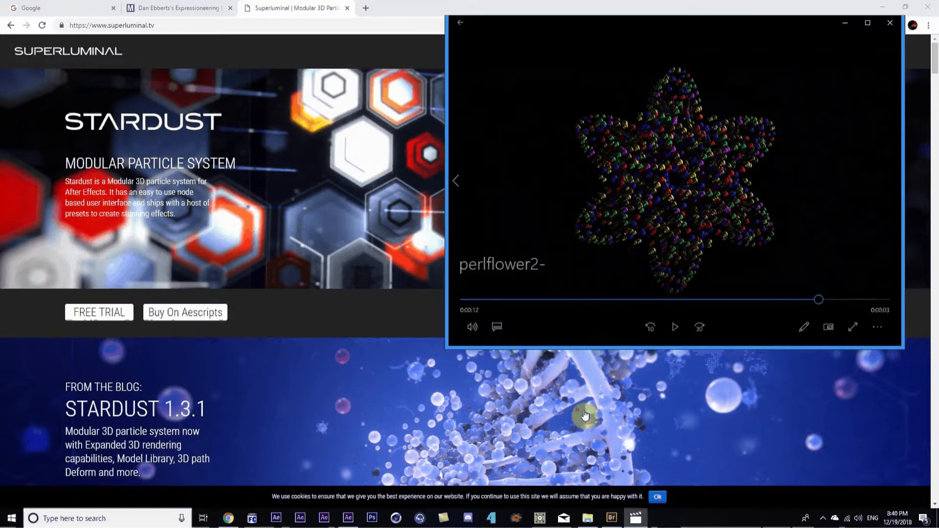
double_click(632, 216)
left_click(468, 509)
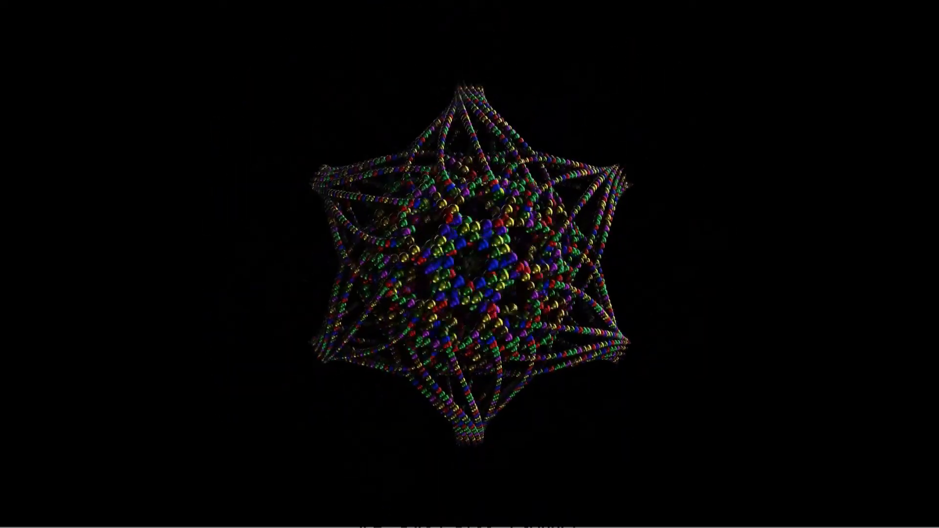
key("Escape")
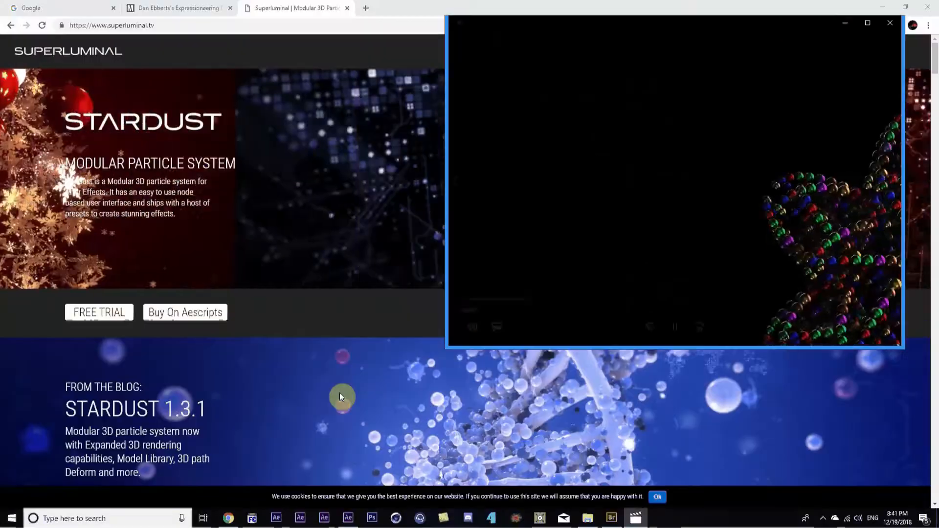
left_click(348, 518)
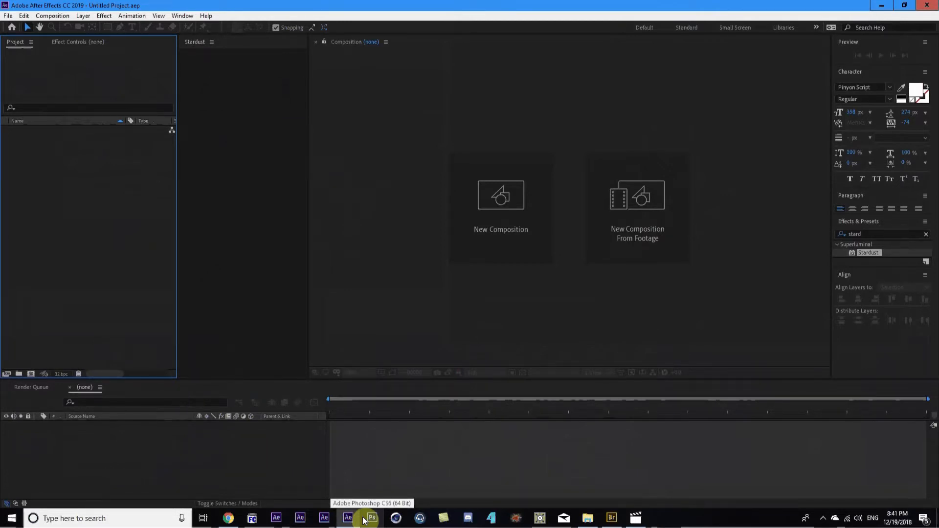
Create the StardustFlowerPearl composition at 1080×1080, 30 fps, 720 frames
key("ctrl+n")
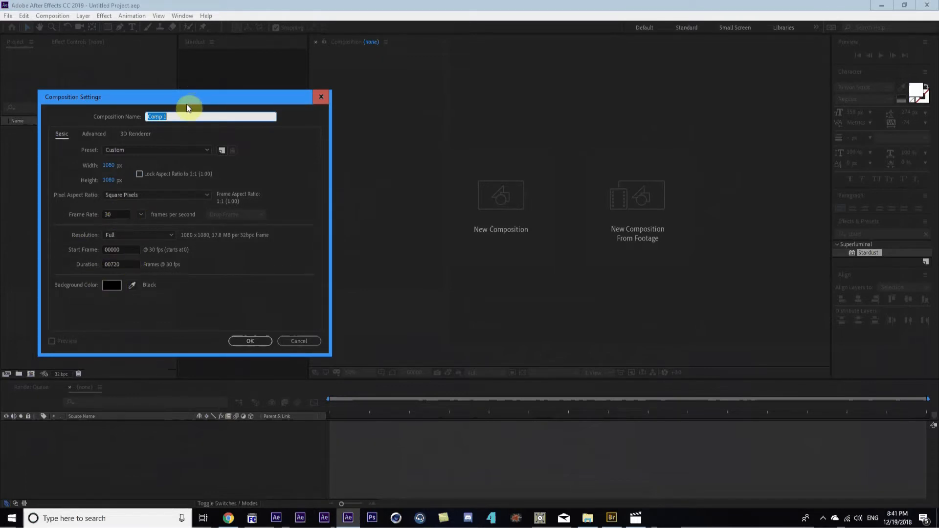
type("StardustFlowerPearl")
left_click(250, 341)
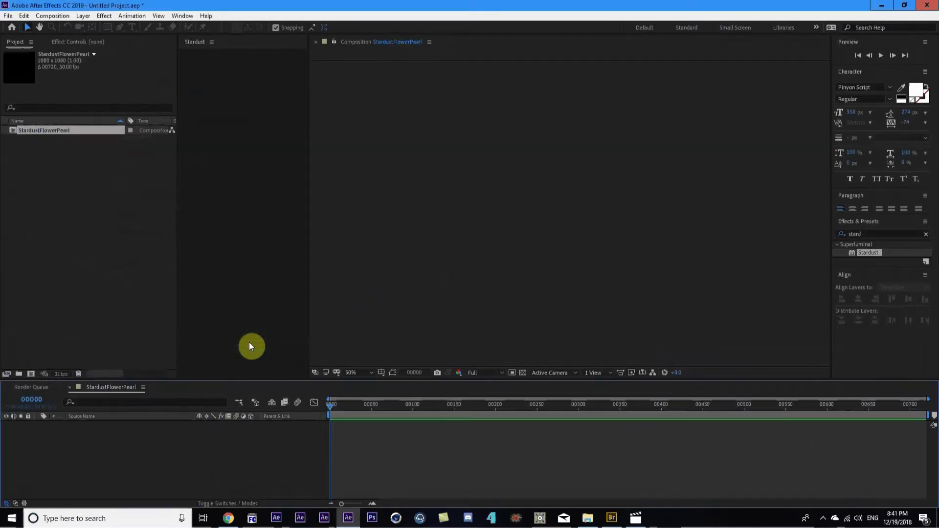
Search Effects & Presets for the Stardust effect
left_click(870, 235)
type("s")
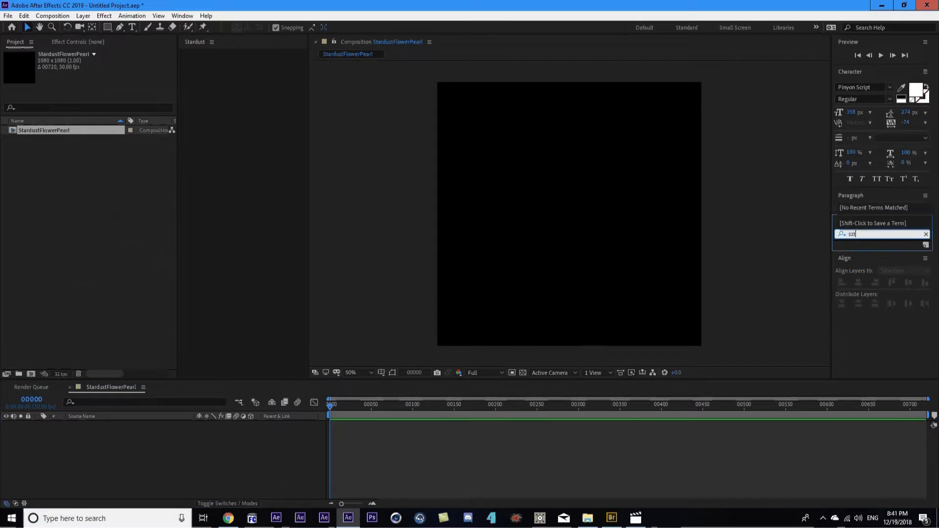
type("tar")
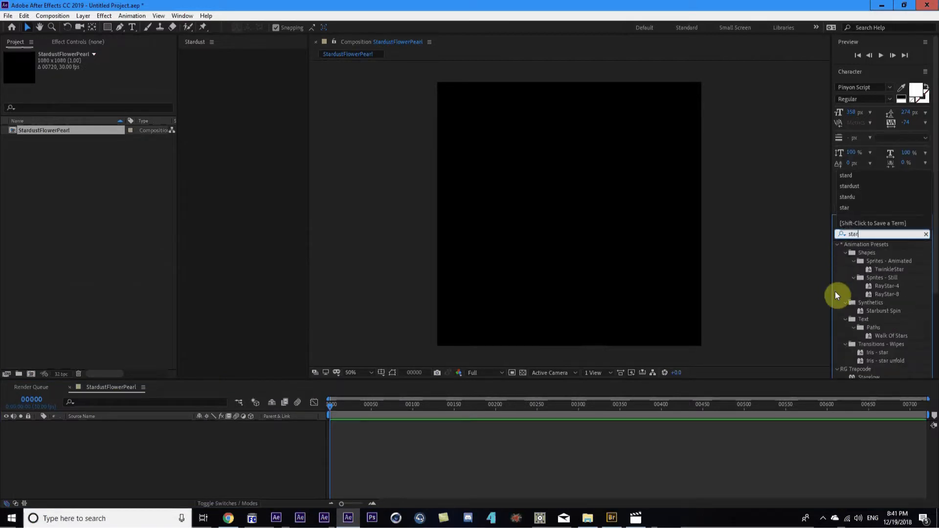
type("du")
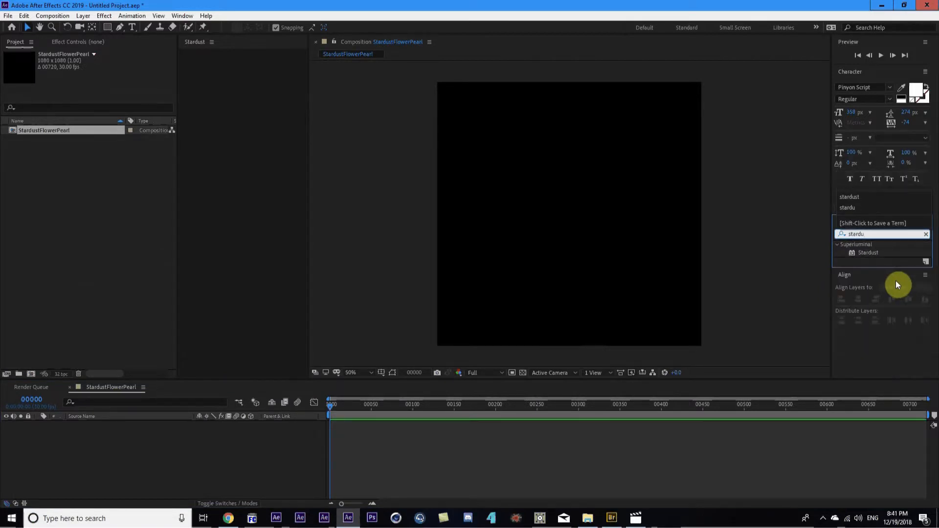
left_click_drag(865, 249, 153, 449)
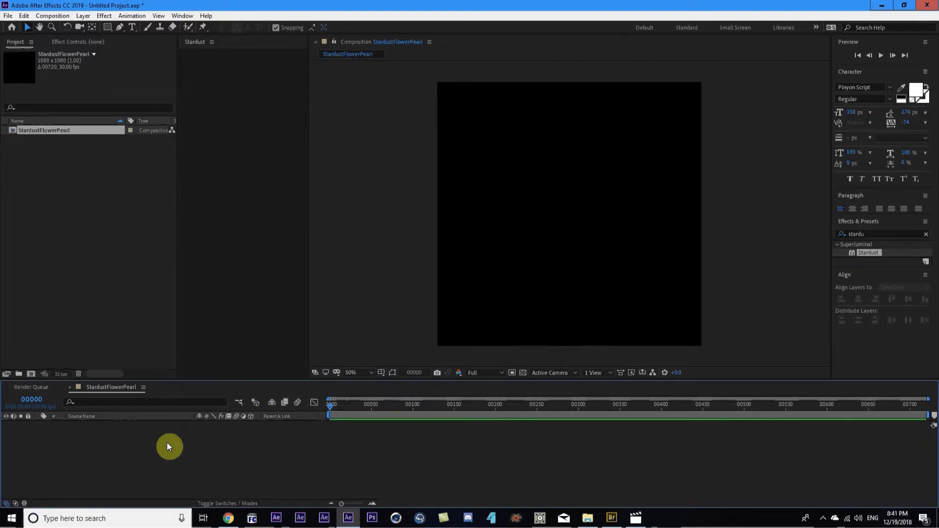
Create a comp-size solid named stardust and apply Stardust to it
key("ctrl+y")
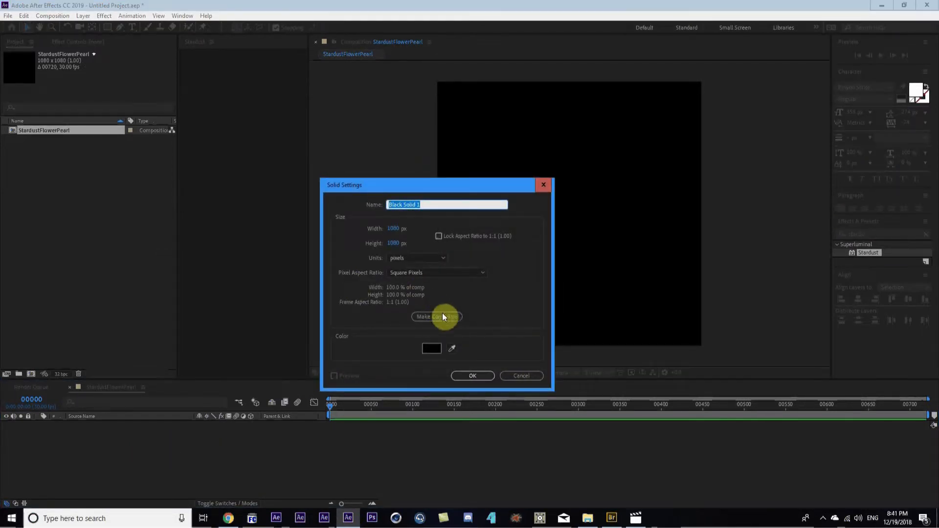
left_click(443, 316)
left_click_drag(436, 204, 270, 205)
type("stardust")
key("Return")
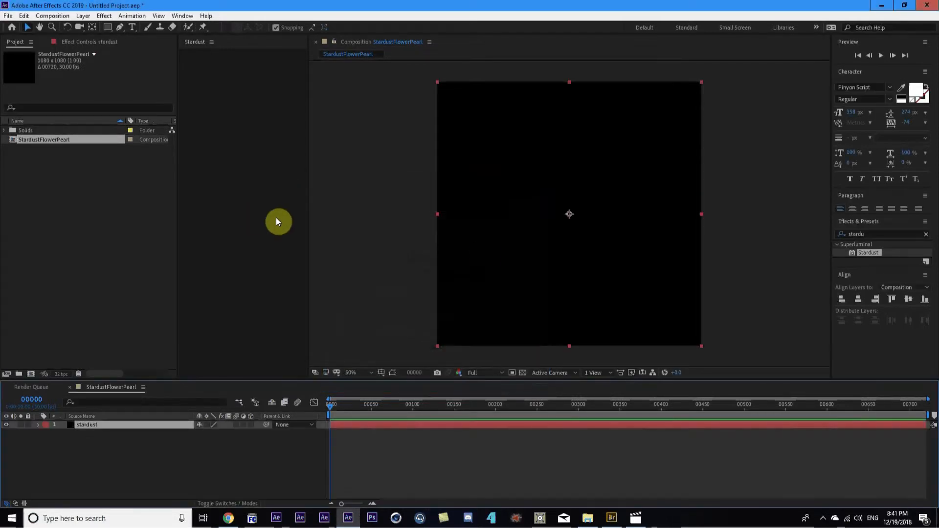
left_click_drag(873, 254, 181, 425)
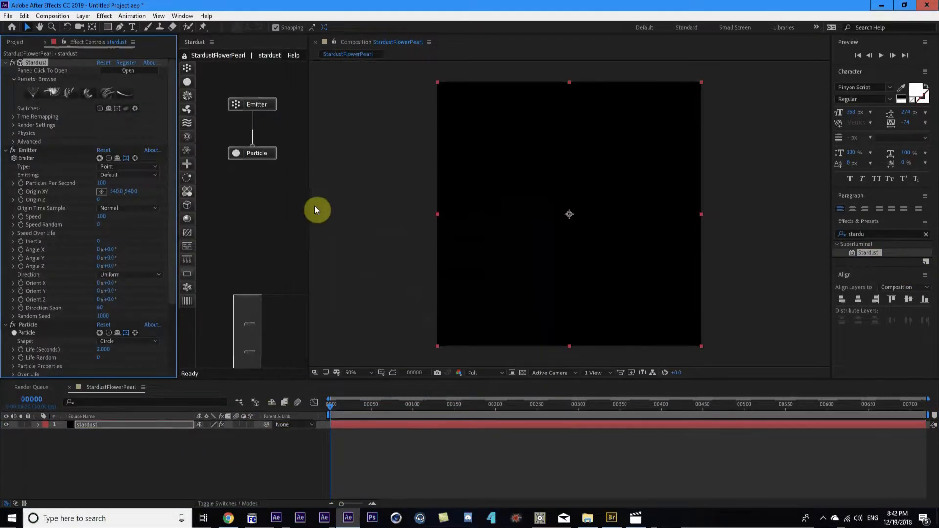
Close, reopen and widen the Stardust node graph panel beside the viewer
left_click_drag(308, 206, 321, 201)
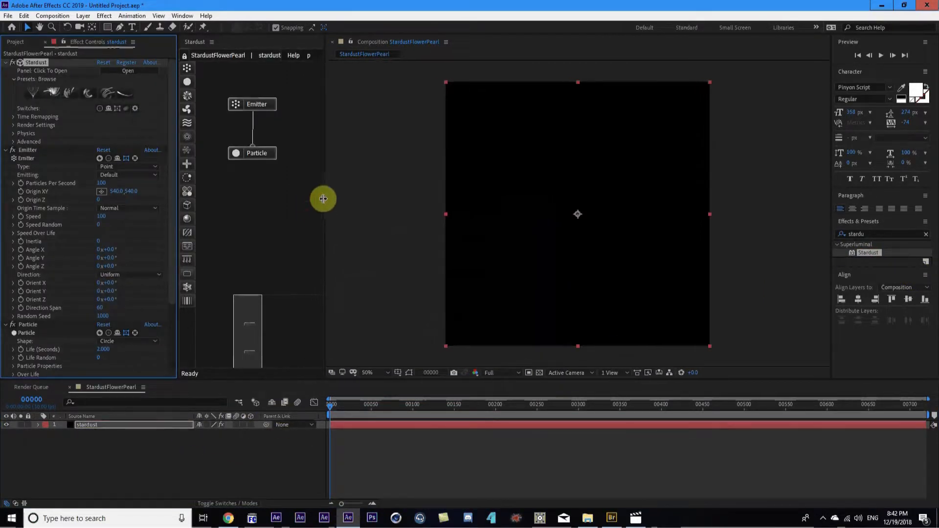
right_click(205, 42)
left_click(219, 47)
left_click(128, 71)
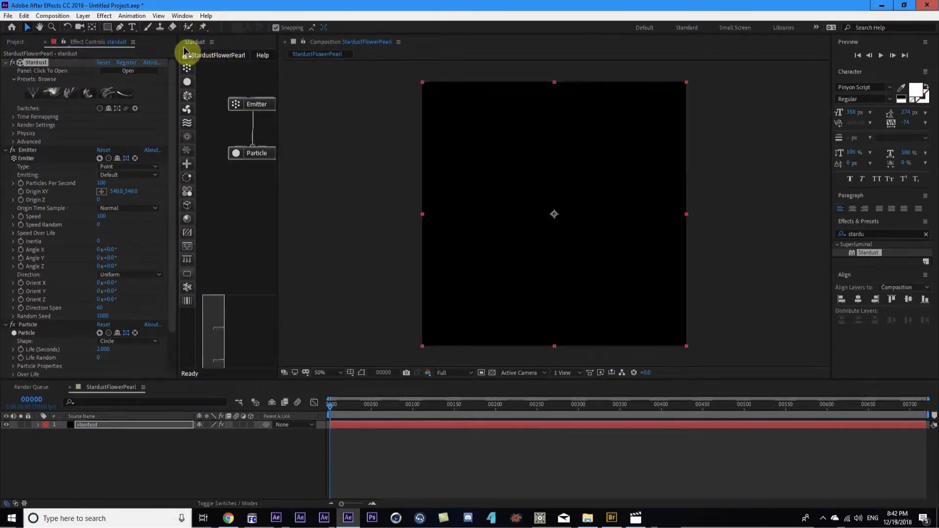
left_click_drag(279, 181, 314, 181)
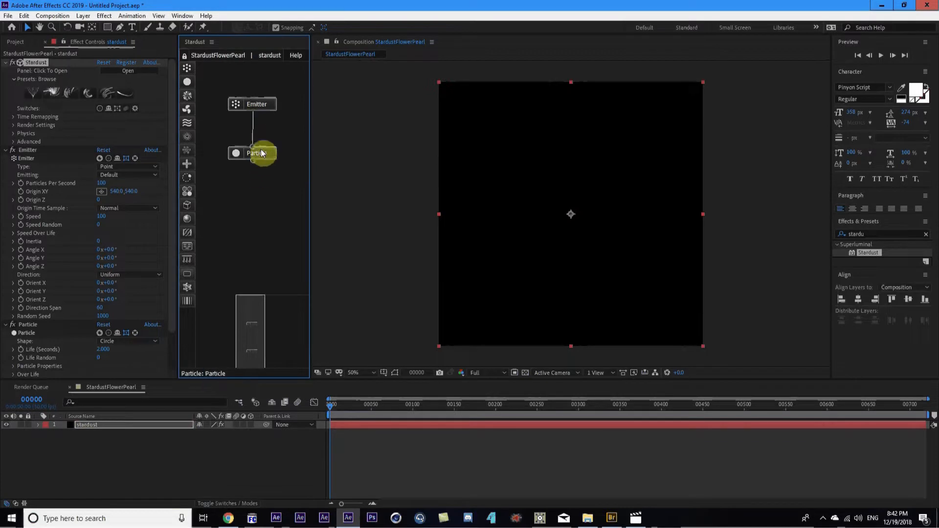
Preview the default particle burst, stop at frame 49, and start a new light
left_click(337, 415)
key("space")
mouse_move(361, 409)
left_mouse_down()
mouse_move(375, 407)
mouse_move(358, 409)
mouse_move(365, 410)
left_mouse_up()
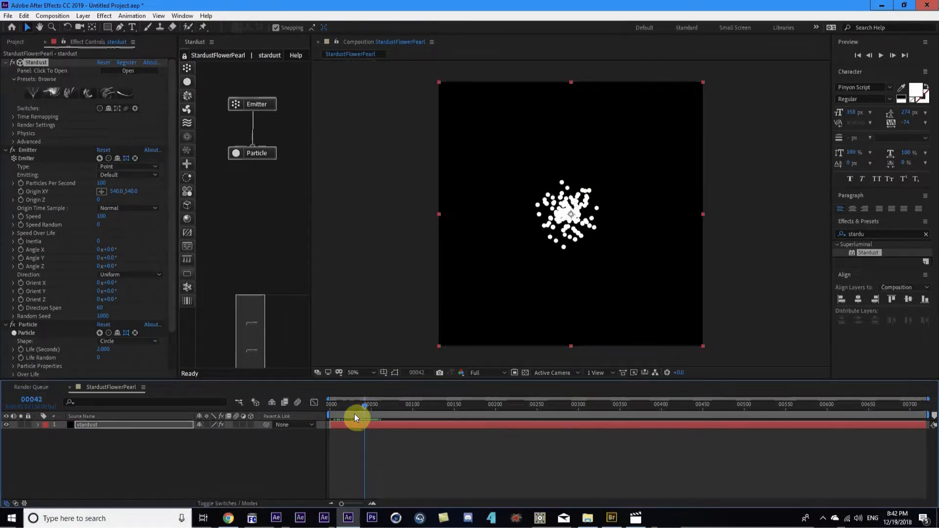
left_click_drag(336, 407, 376, 398)
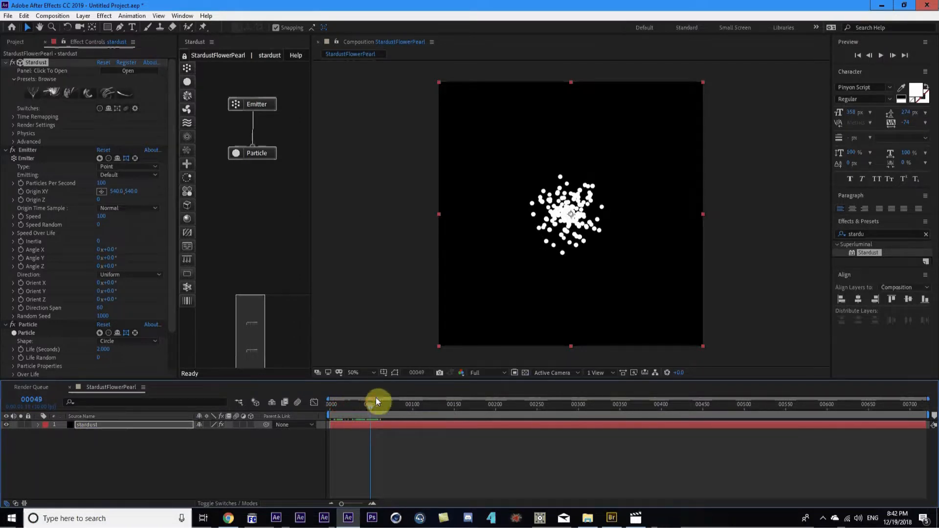
left_click(129, 455)
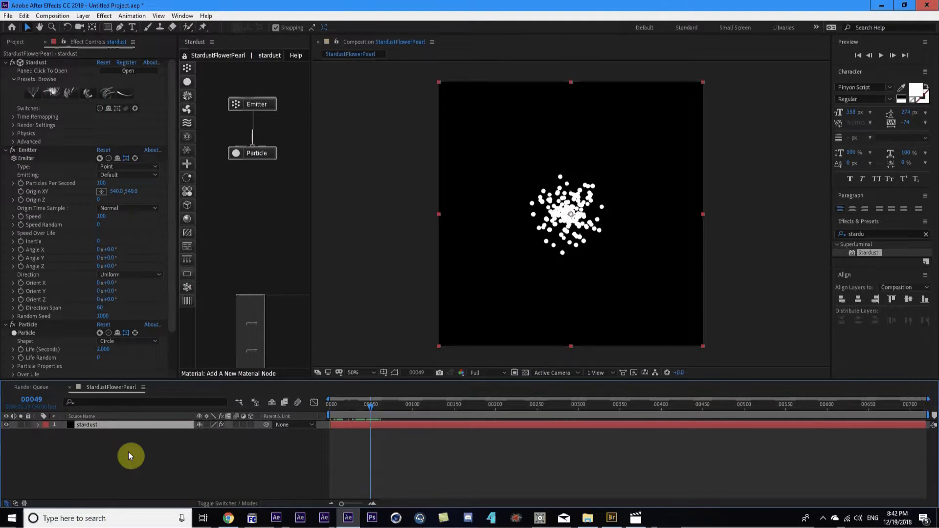
key("ctrl+alt+shift+l")
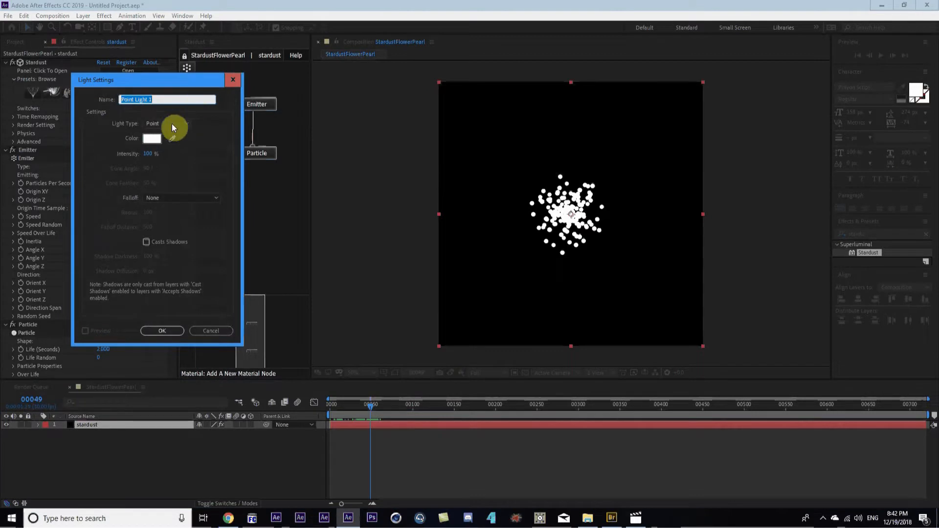
Create a Point light named Emitter
left_click(160, 124)
left_click(164, 121)
left_click(164, 100)
type("Emitter")
key("Return")
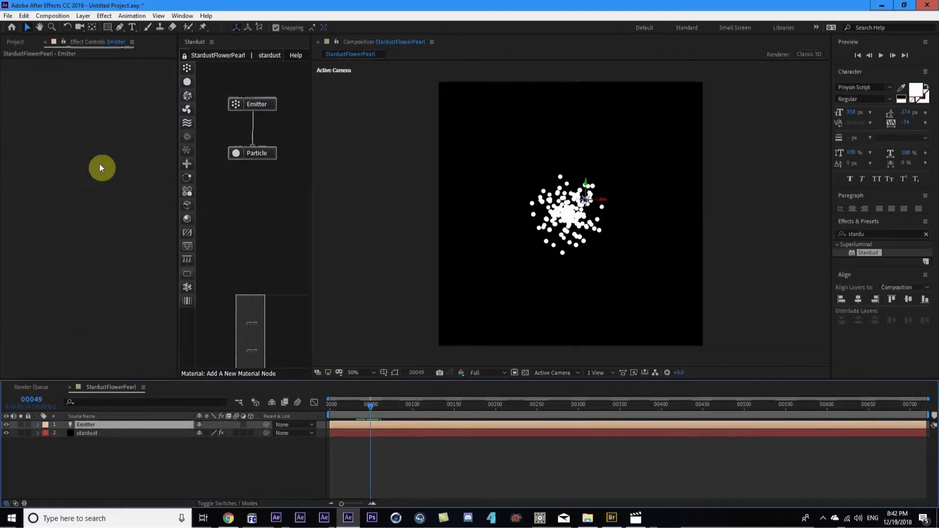
Set the Emitter light's Position to 540, 540, 0
key("p")
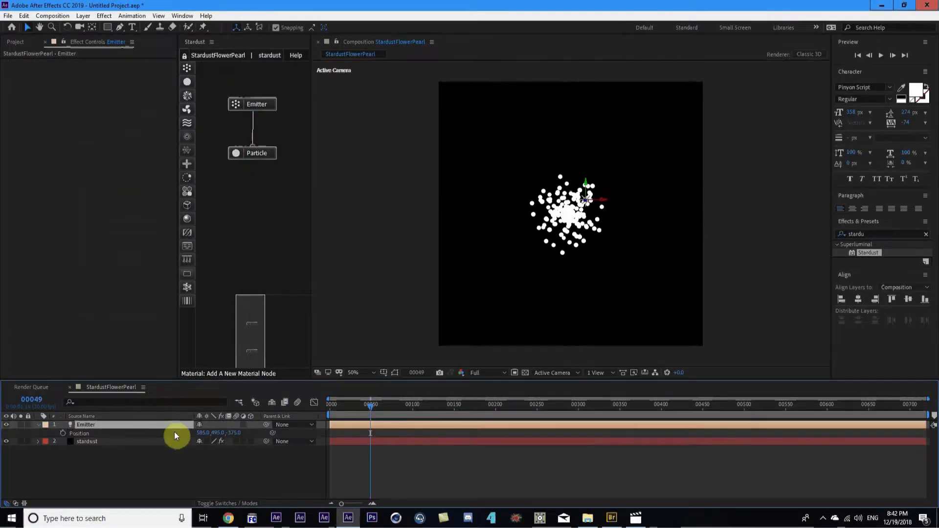
left_click_drag(200, 438, 198, 438)
left_click(210, 438)
type("540")
key("Tab")
type("540")
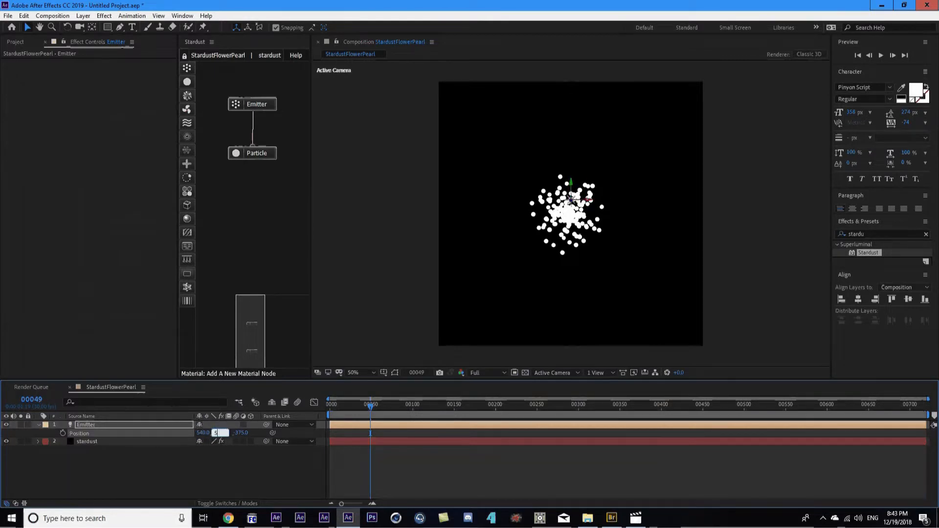
key("Tab")
type("0")
key("Return")
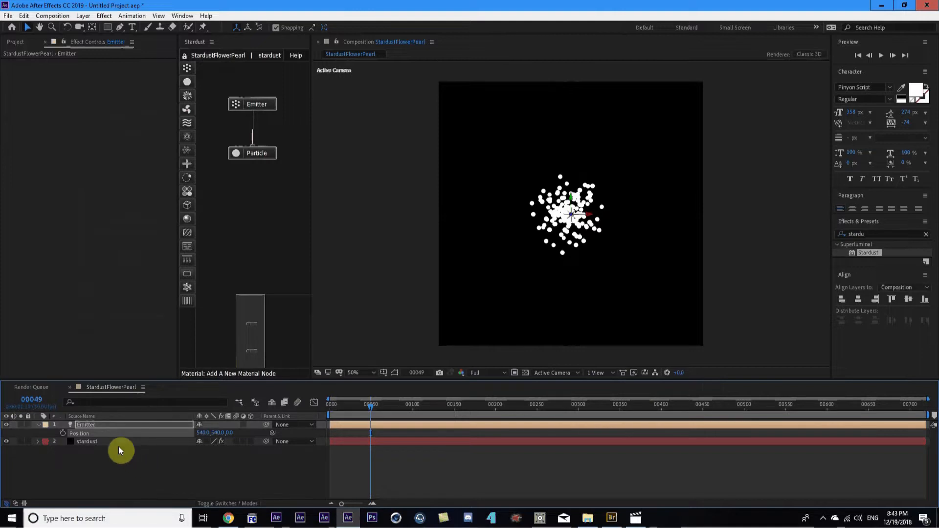
left_click(125, 445)
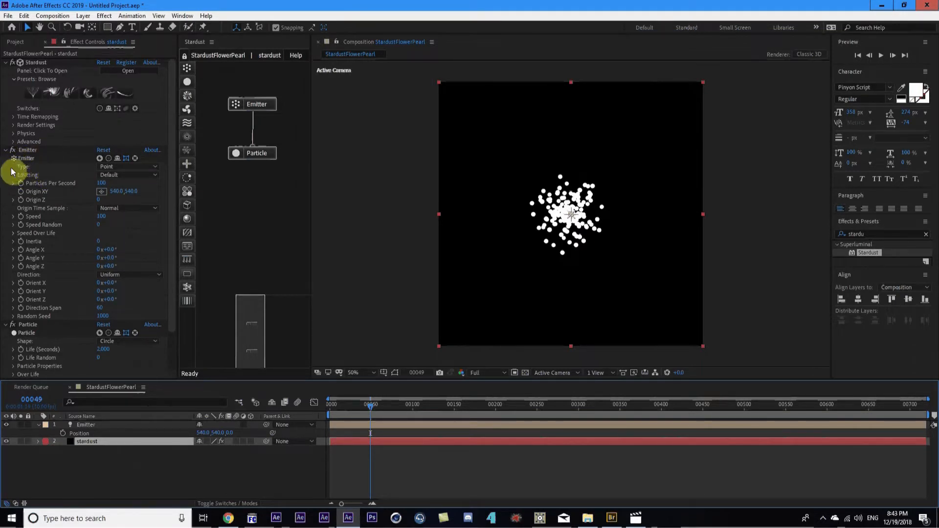
Make the Stardust emitter emit from lights with a directional particle spray
left_click(122, 172)
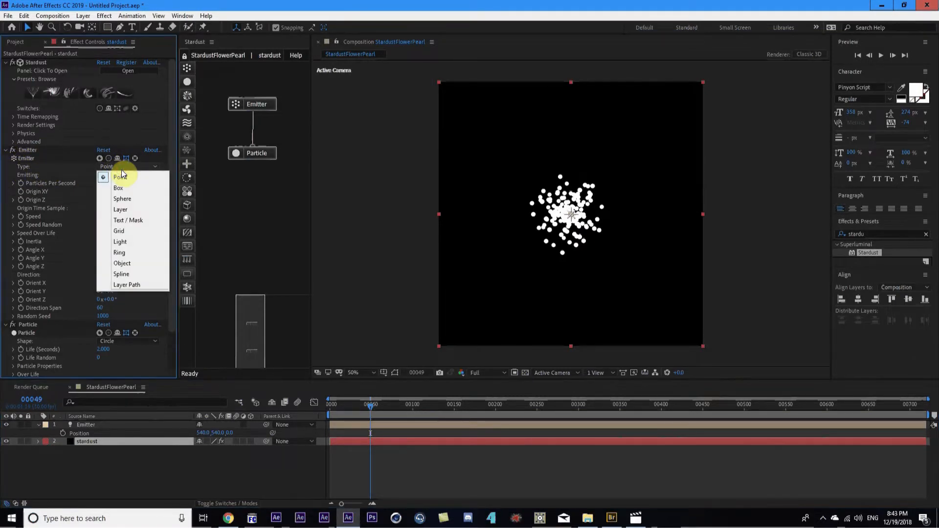
left_click(120, 242)
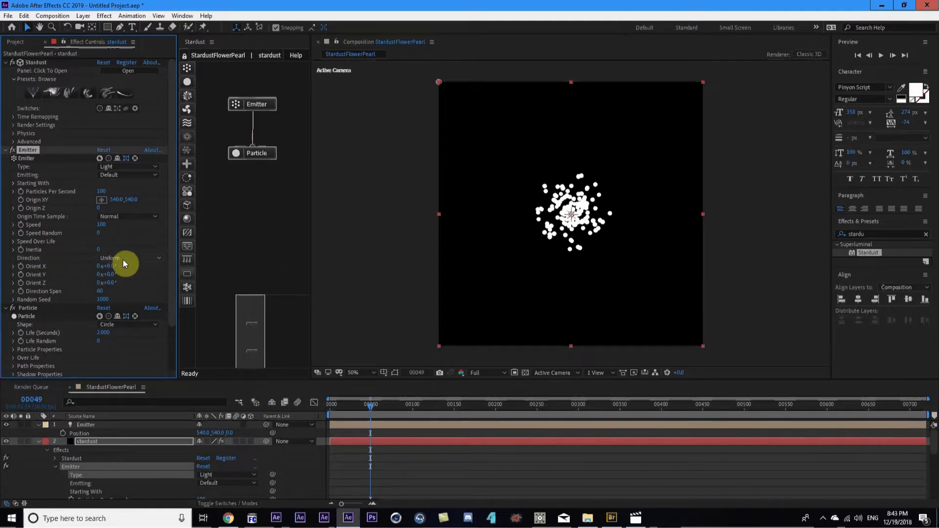
left_click(136, 259)
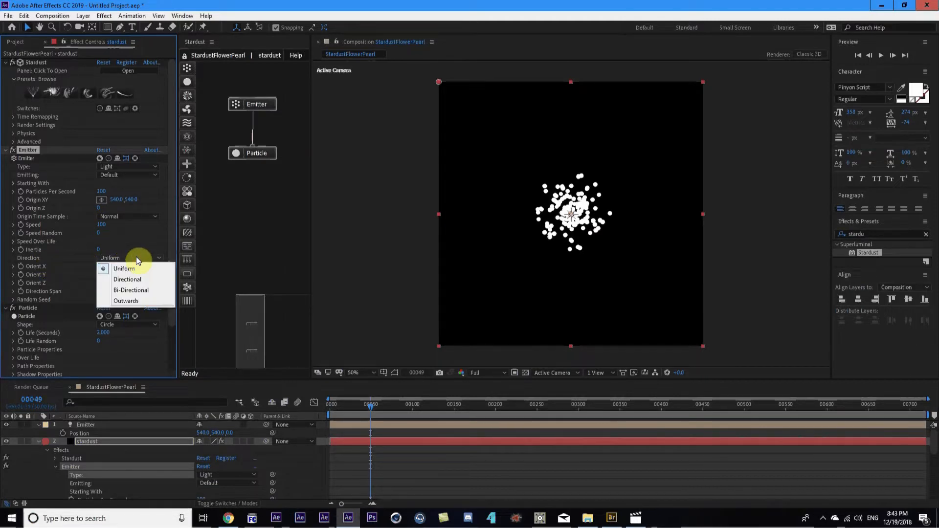
left_click(118, 279)
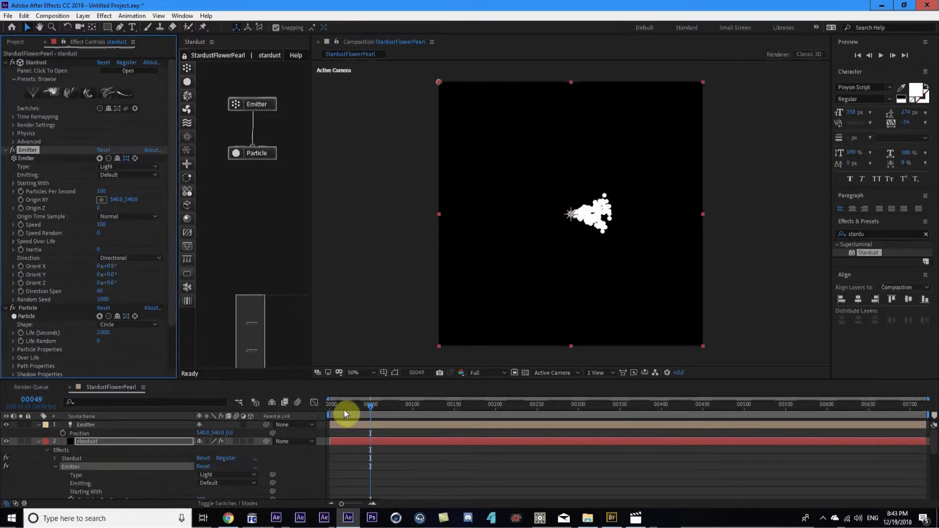
left_click_drag(338, 407, 384, 412)
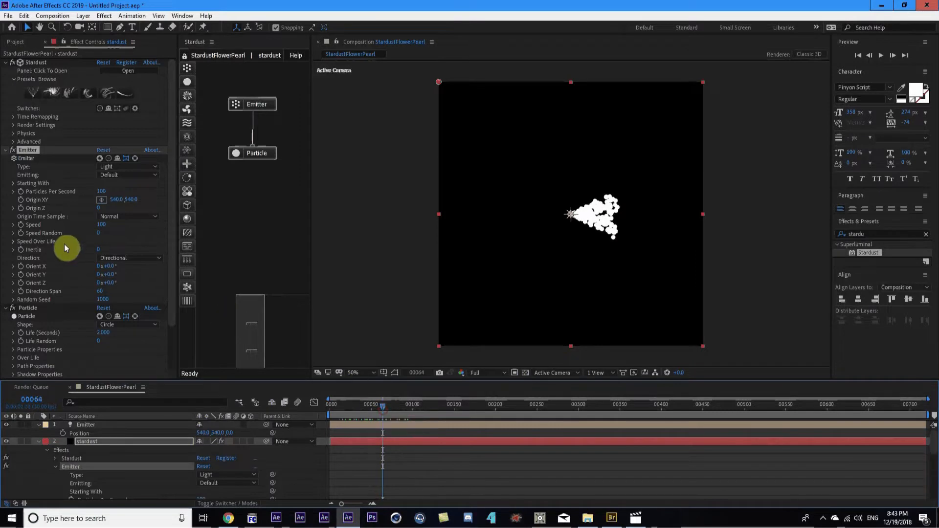
Set emitter Orient Z to 90° and Direction Span to 0 for a thin stream
left_click(112, 284)
type("90")
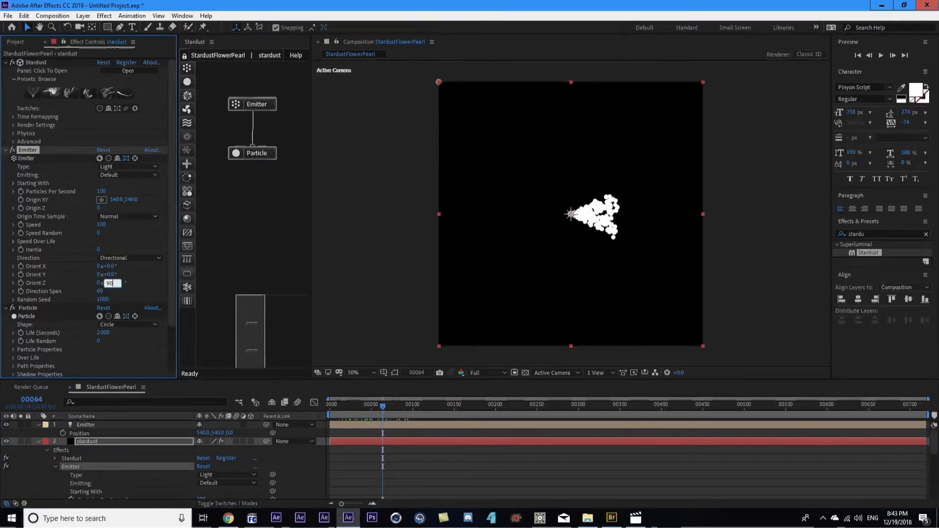
left_click(109, 283)
key("Return")
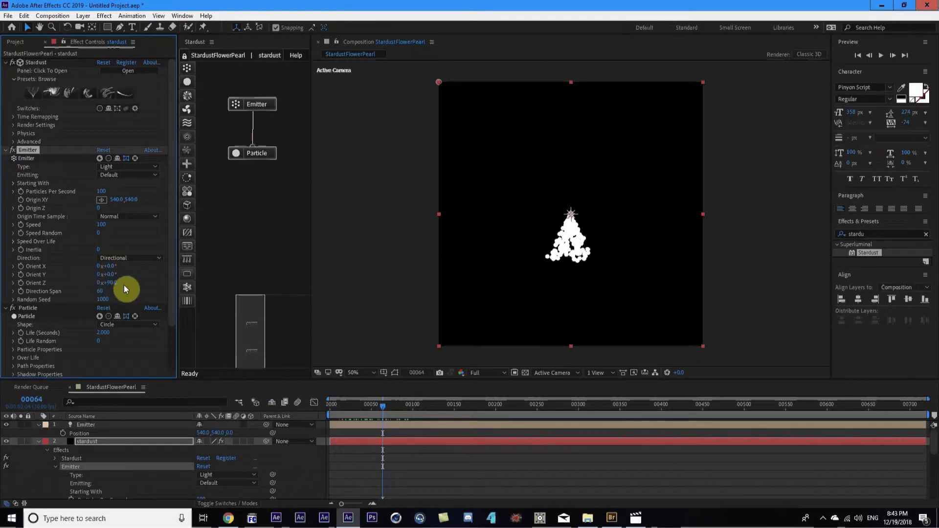
left_click(371, 405)
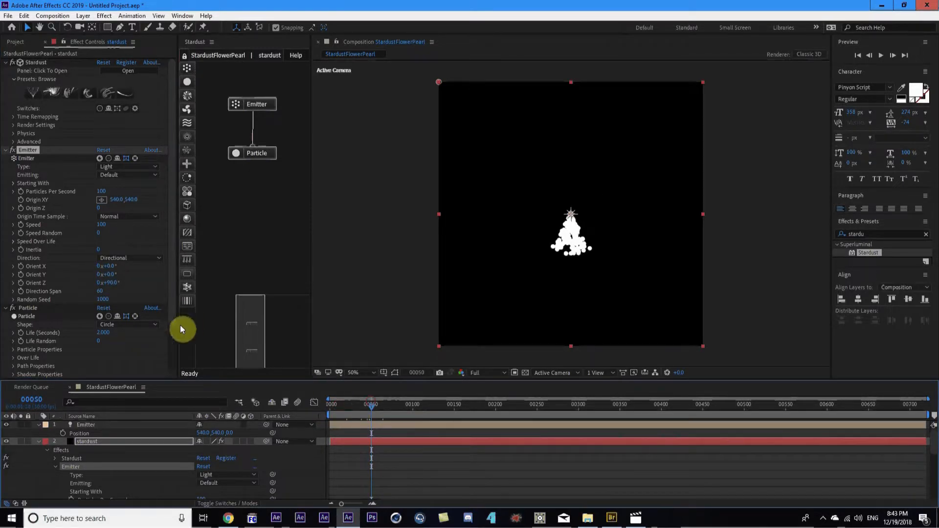
left_click_drag(100, 294, 63, 294)
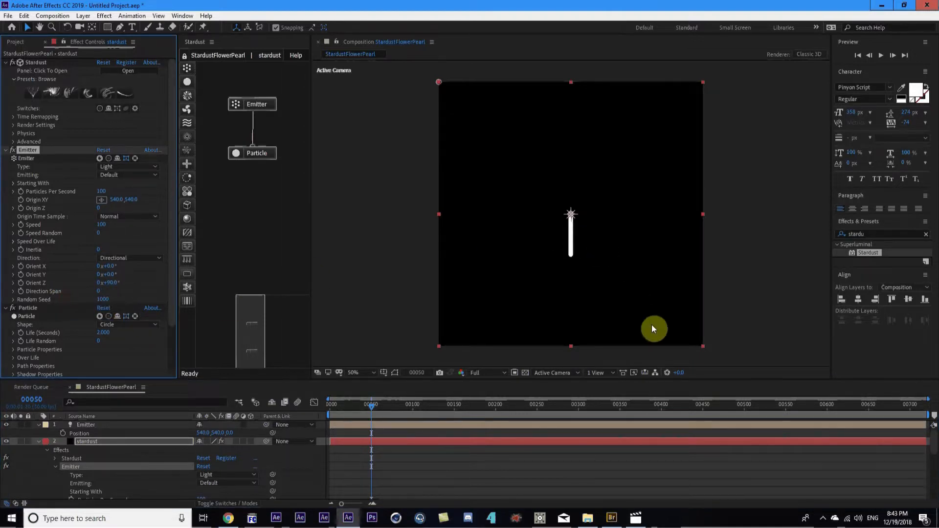
left_click_drag(348, 409, 403, 398)
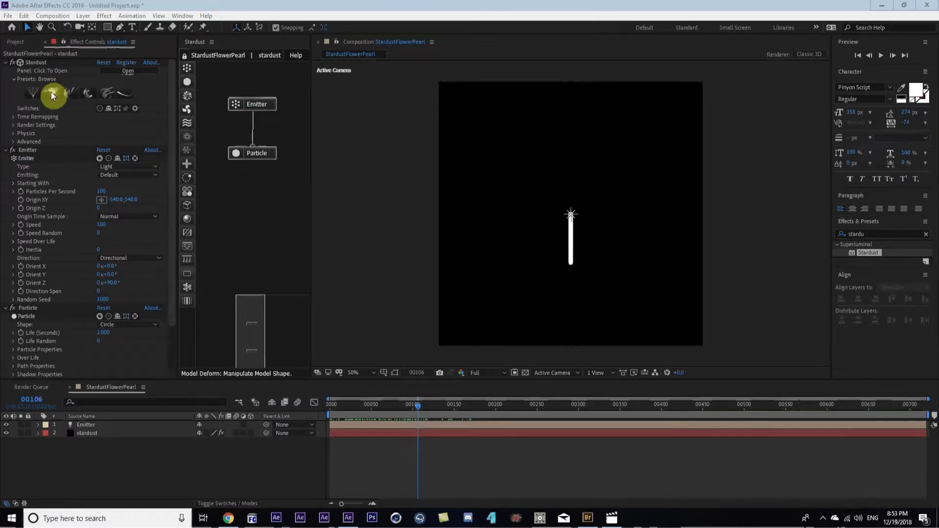
left_click(28, 92)
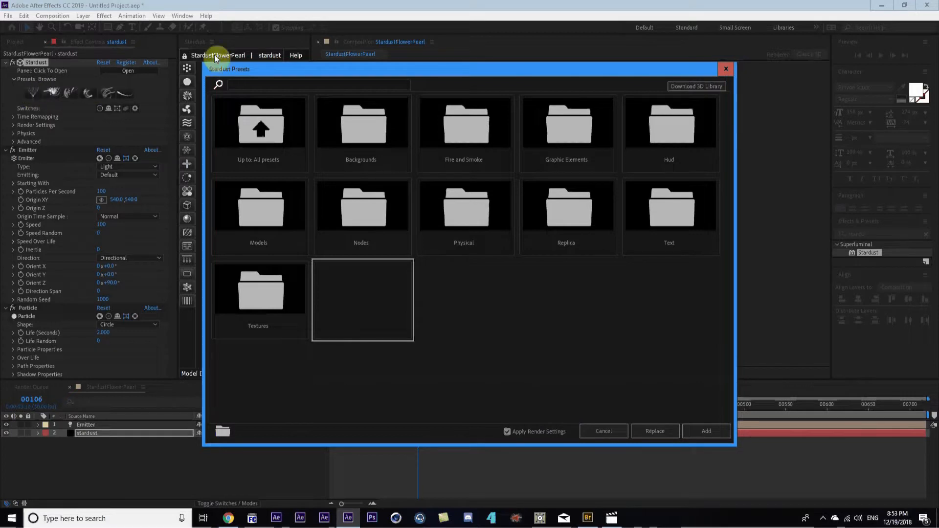
left_click(721, 70)
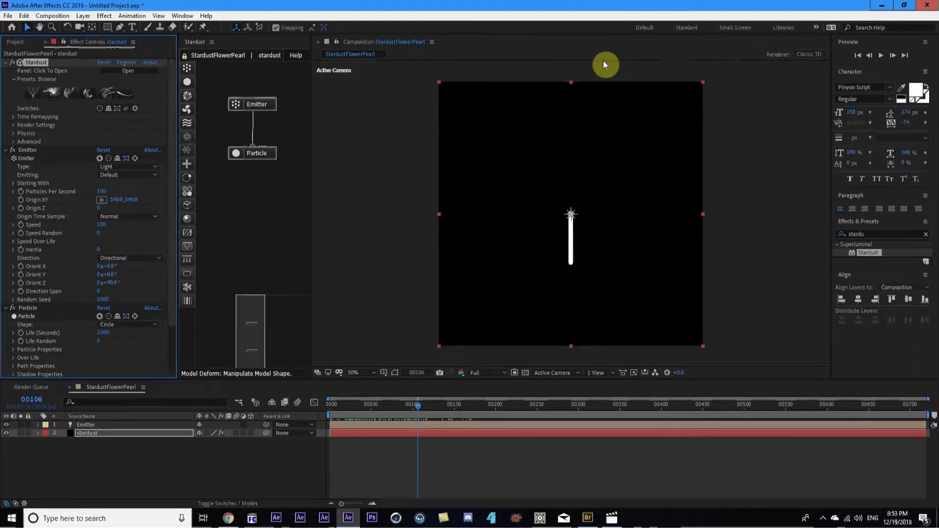
mouse_move(418, 406)
left_mouse_down()
mouse_move(311, 411)
mouse_move(380, 402)
left_mouse_up()
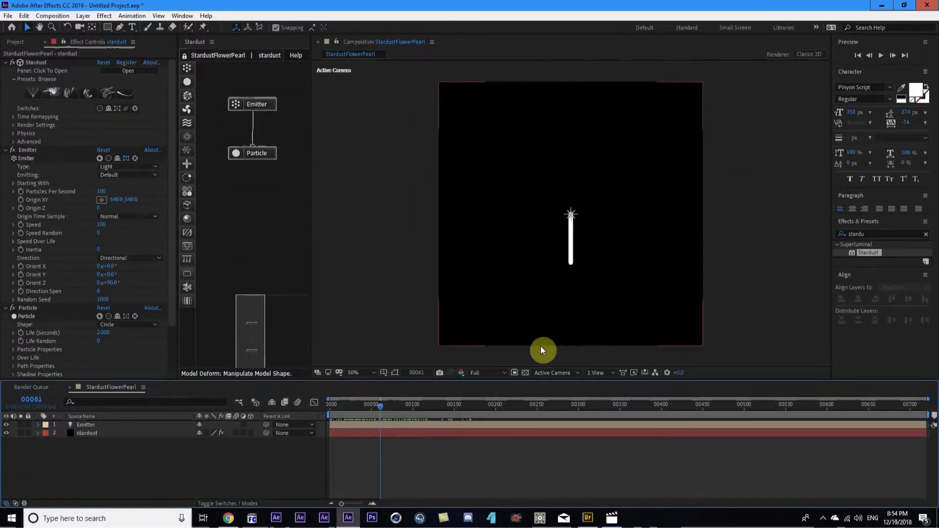
key("alt+Tab")
left_click(198, 8)
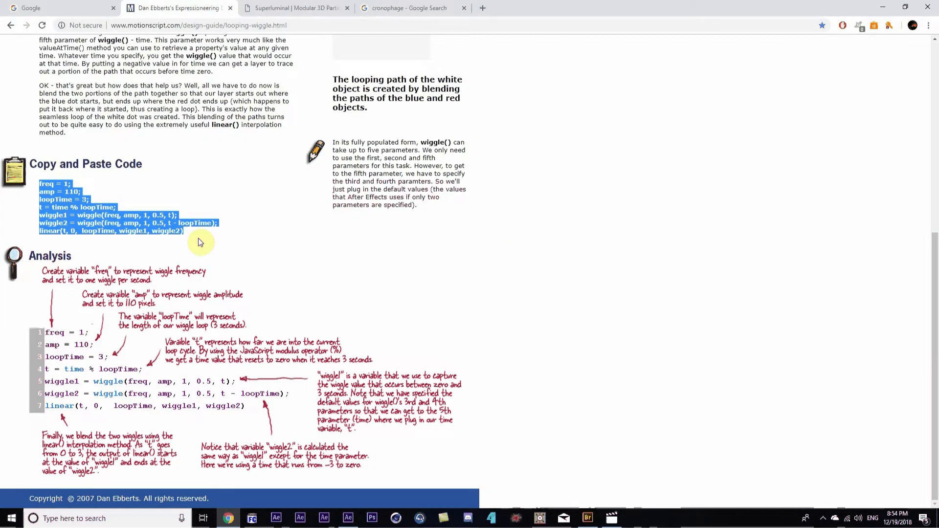
Copy the seven-line looping wiggle expression code in Chrome
scroll(198, 239, "up", 7)
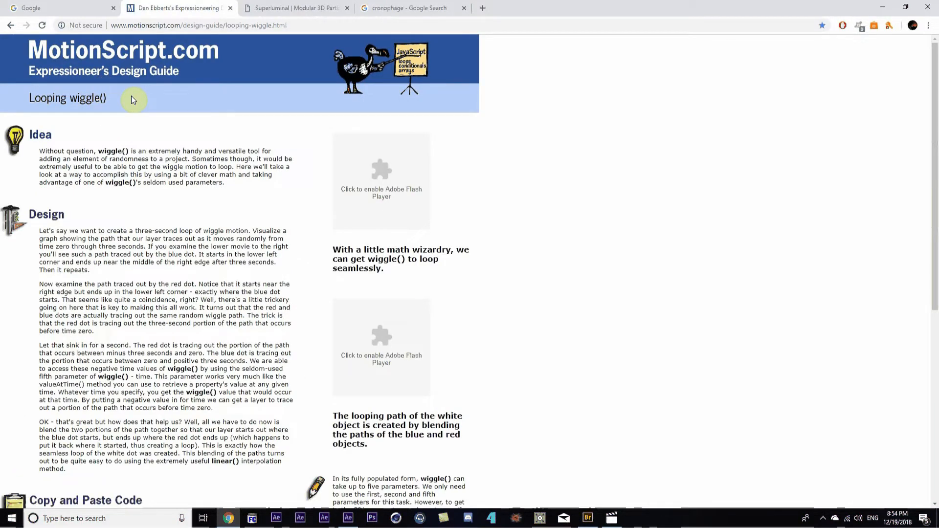
scroll(131, 96, "down", 7)
left_click(183, 253)
left_click_drag(206, 236, 41, 185)
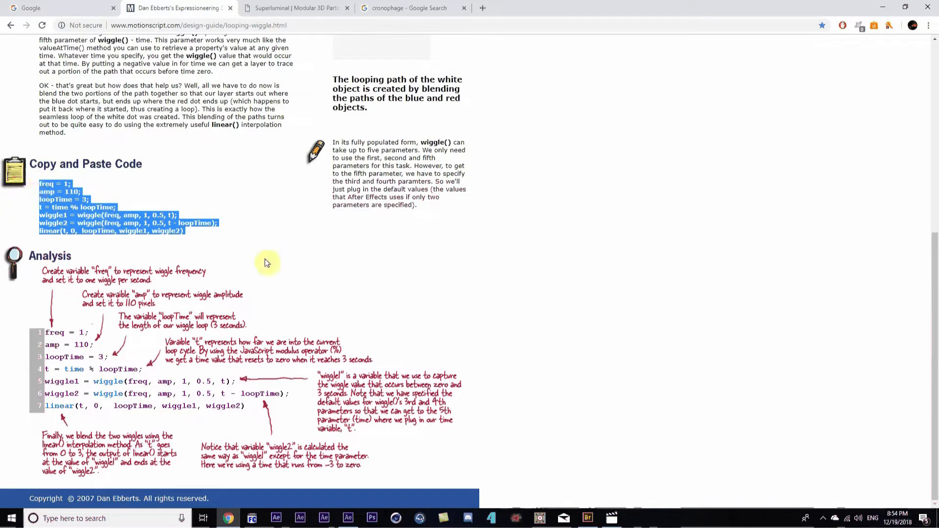
triple_click(198, 226)
left_click_drag(48, 180, 40, 183)
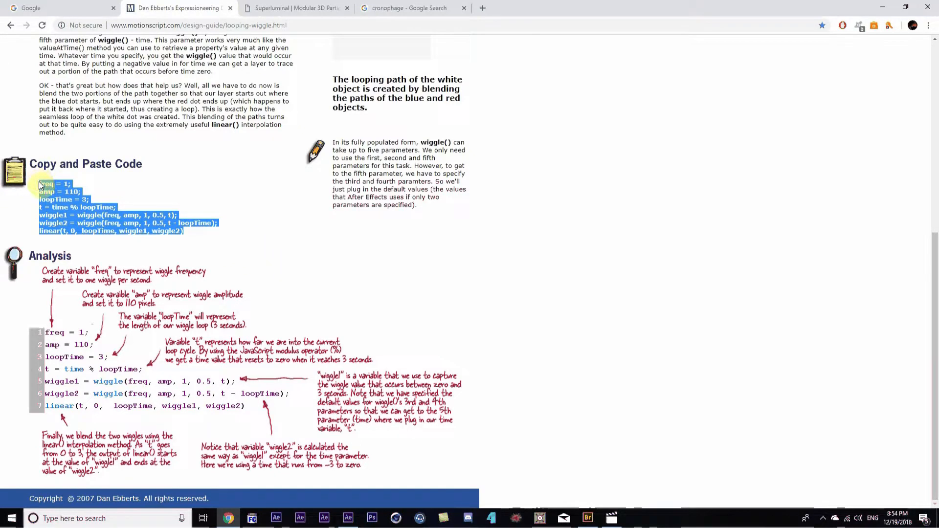
Back in After Effects, reveal the Emitter layer's Position property
left_click(348, 518)
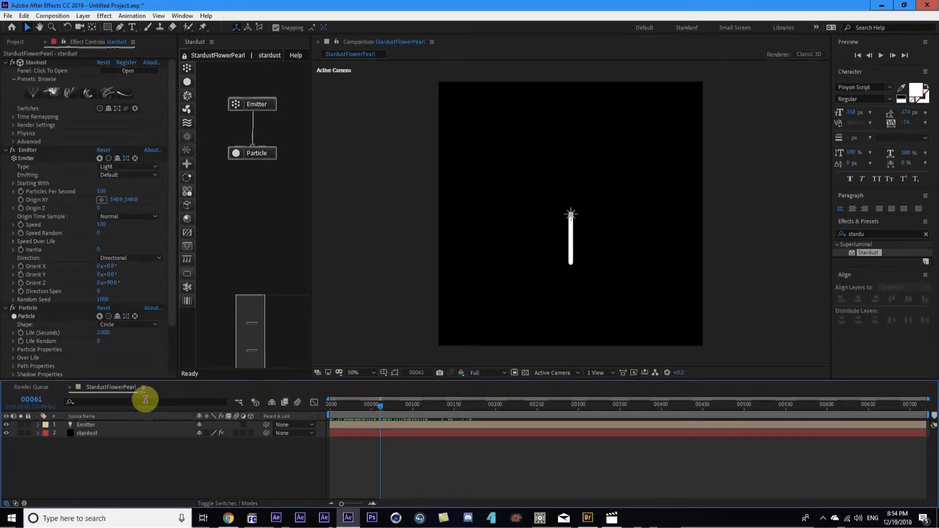
left_click(89, 425)
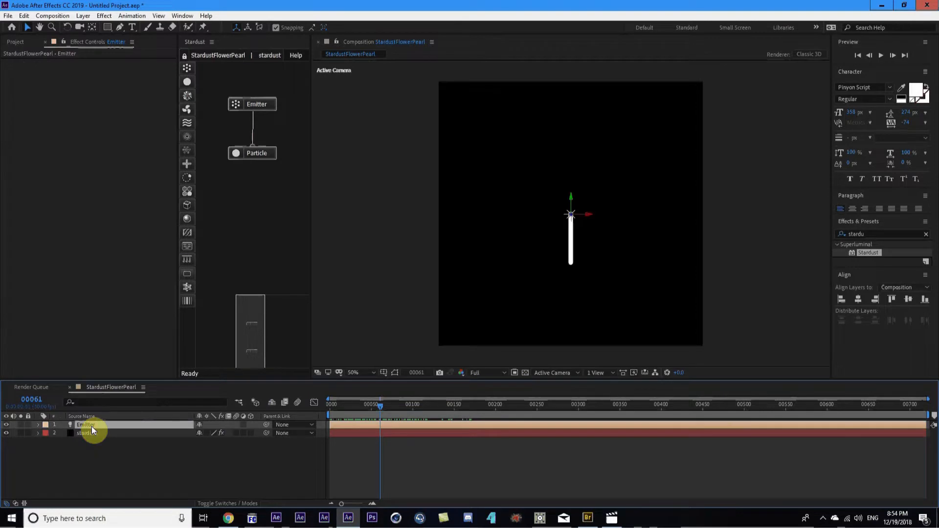
key("p")
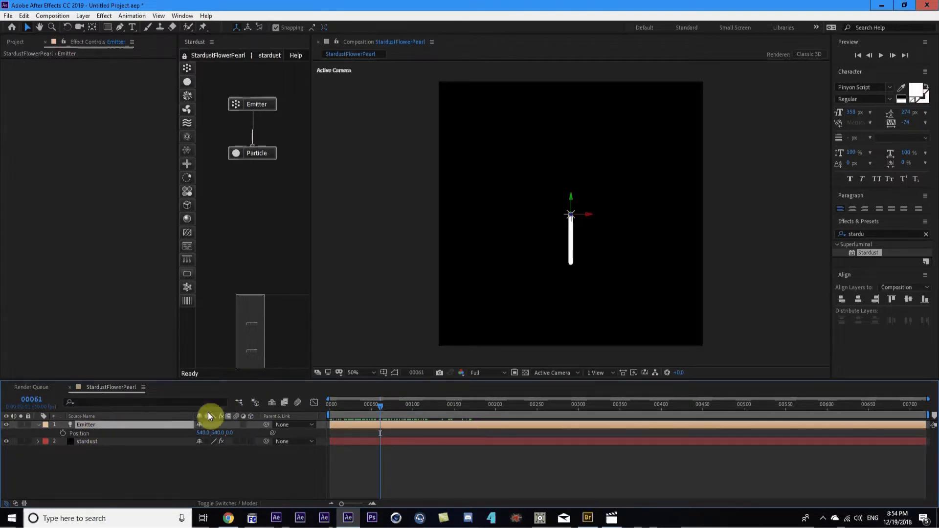
Paste the looping wiggle expression onto the Emitter's Position and expand the expression field
left_click(62, 433, "alt")
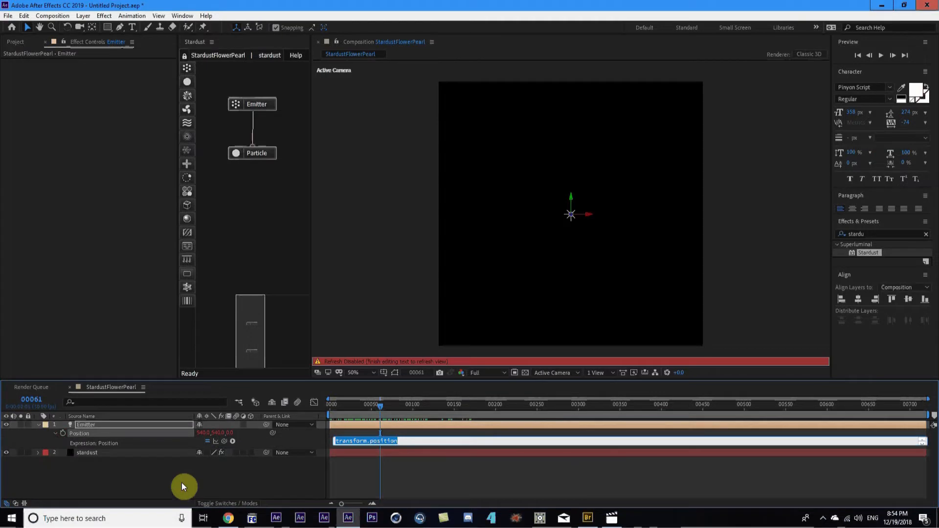
type("linear(t, 0,  loopTime, wiggle1, wiggle2)")
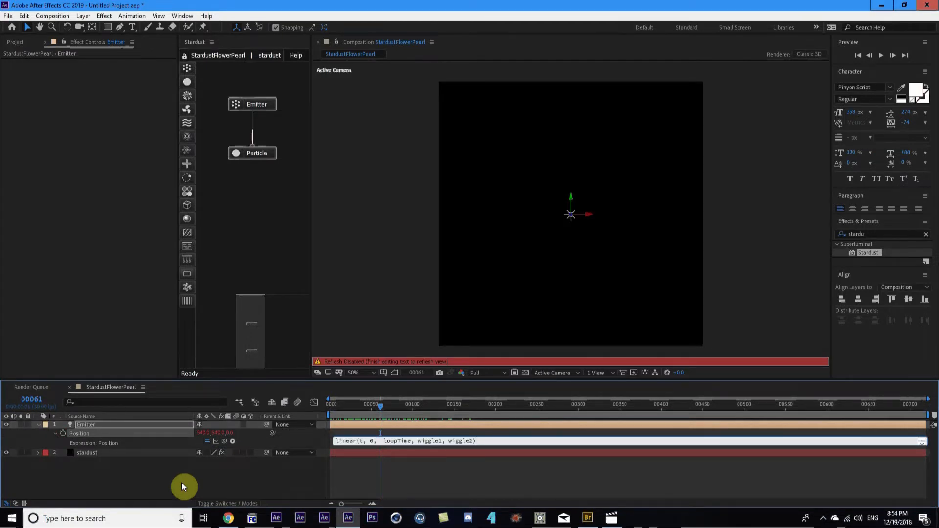
left_click(271, 478)
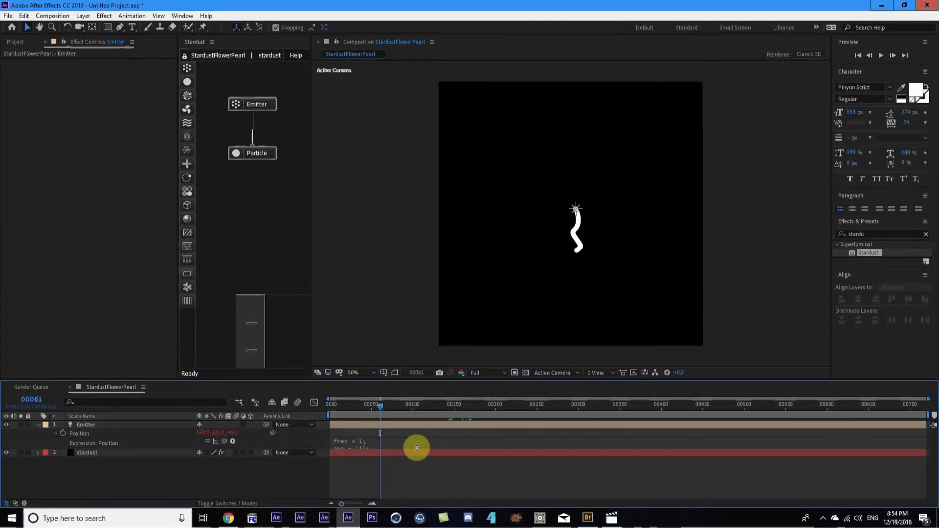
left_click_drag(417, 448, 414, 490)
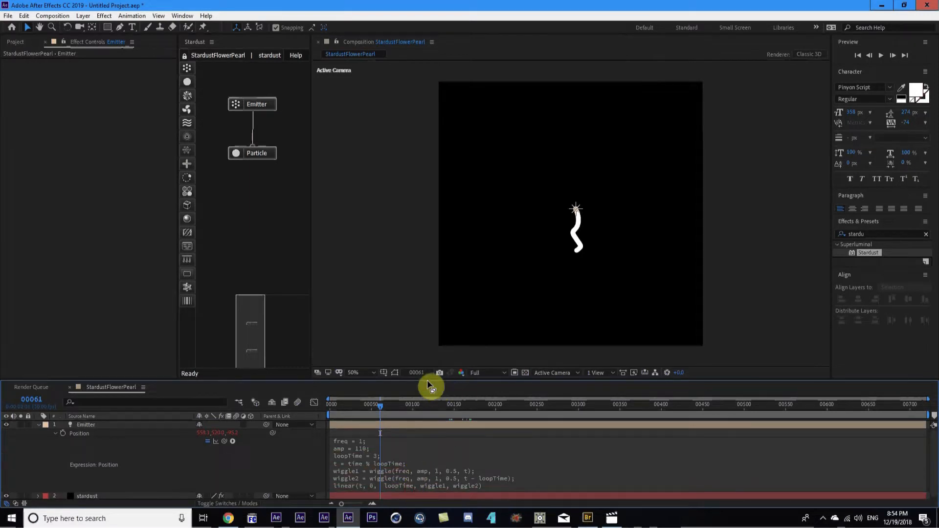
Preview the snaking particle trail at later frames, then place the cursor in the expression
left_click_drag(431, 380, 435, 342)
left_click(342, 413)
left_click(290, 414)
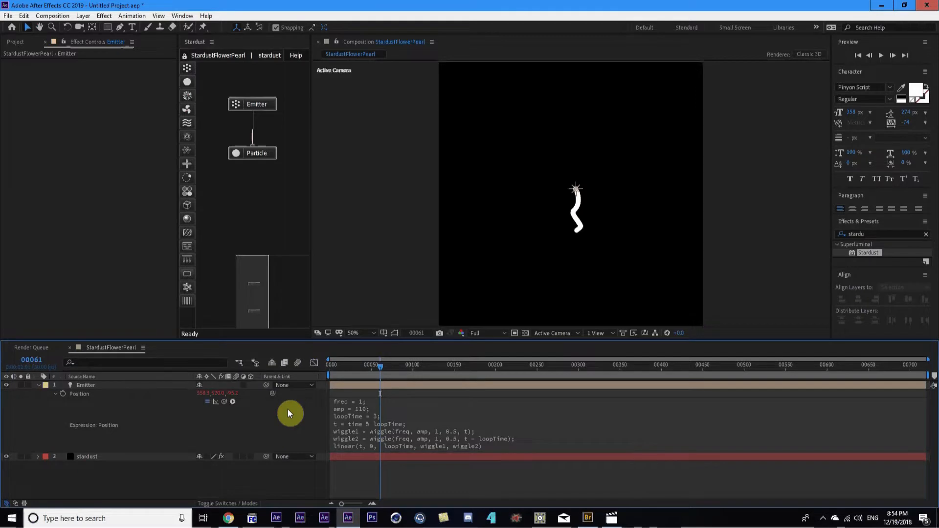
left_click_drag(380, 366, 419, 368)
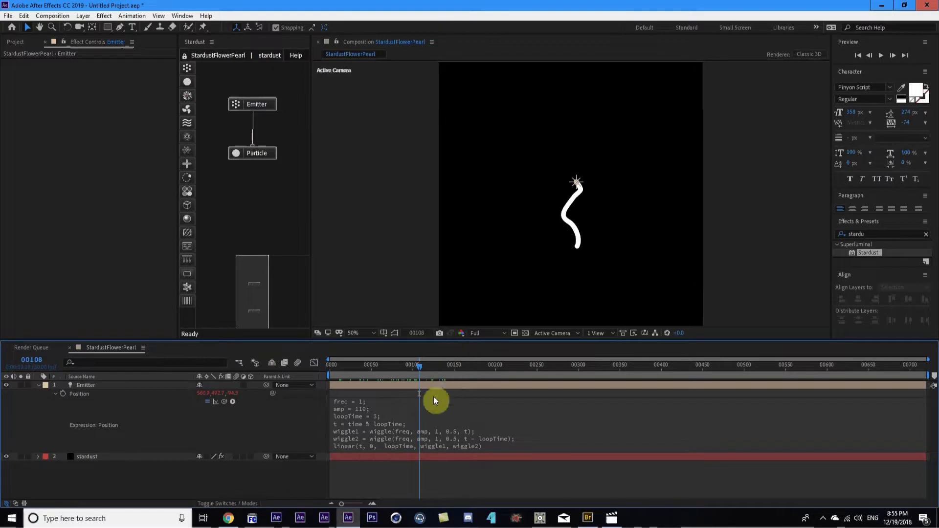
left_click_drag(421, 368, 438, 366)
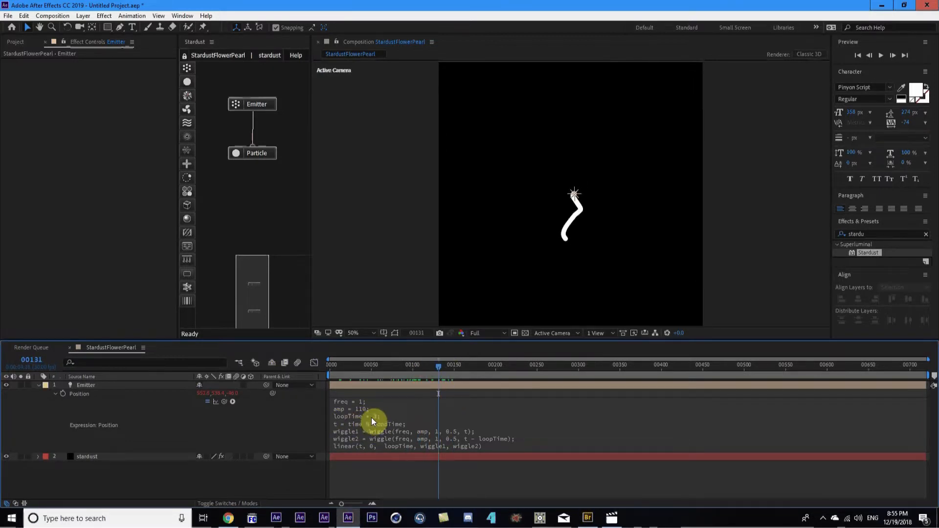
left_click(376, 420)
left_click(369, 420)
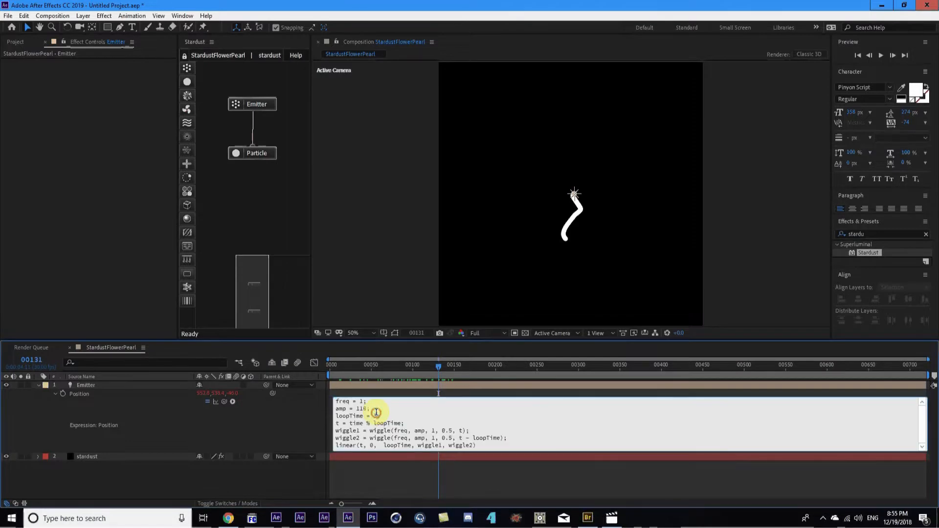
Change the expression's loopTime from 3 to 6
key("BackSpace")
type("6")
left_click(230, 431)
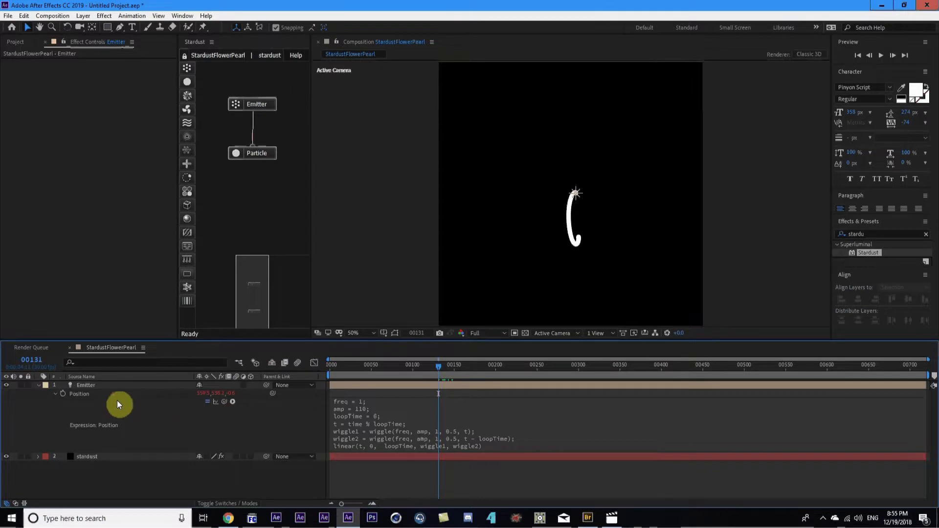
Go to frame 180, scrub through the loop, then jump to frame 360
left_click(42, 361)
type("180")
key("Return")
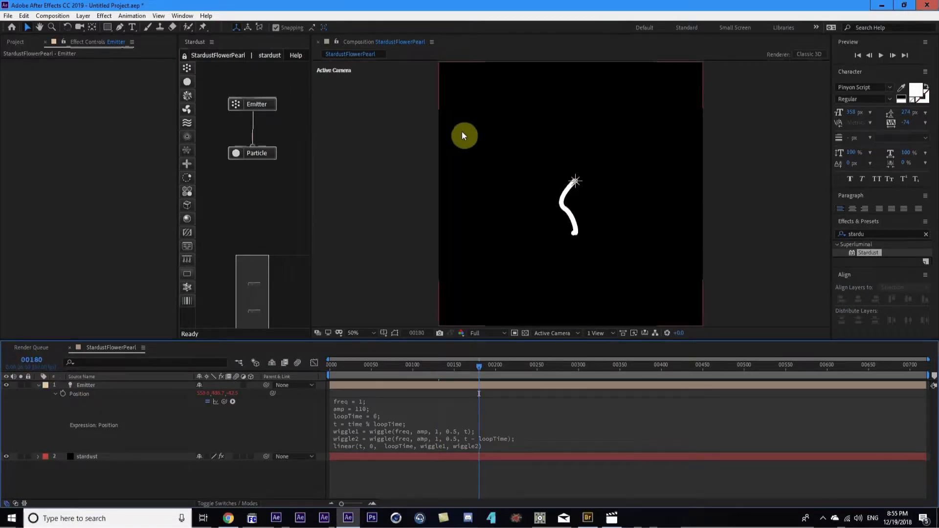
left_click_drag(334, 369, 479, 369)
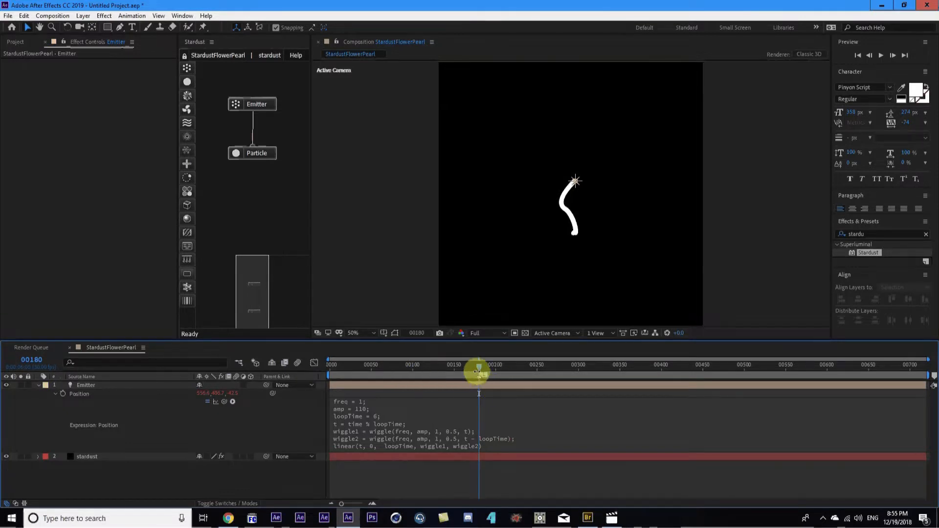
left_click_drag(478, 363, 539, 374)
left_click(33, 361)
type("360")
key("Return")
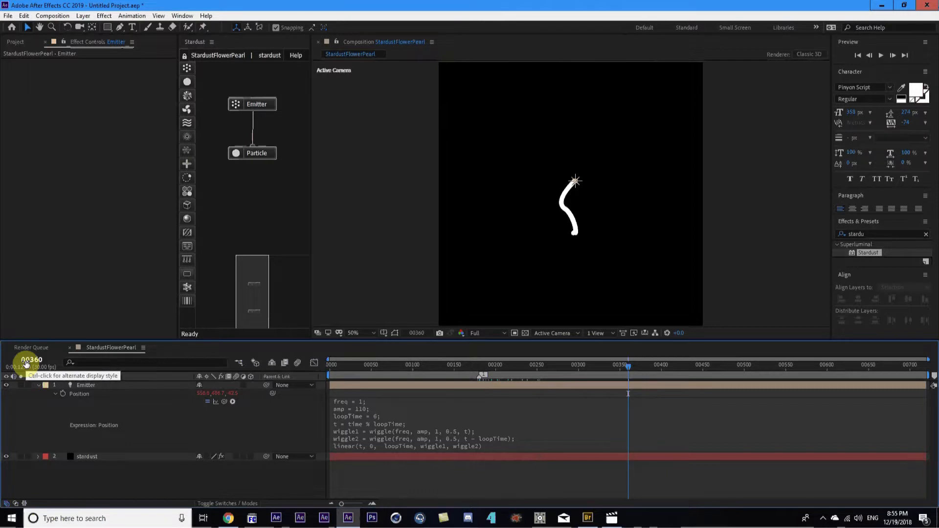
Add a comp marker at frame 360 and compare the frames at the 180 and 360 markers
key("shift+3")
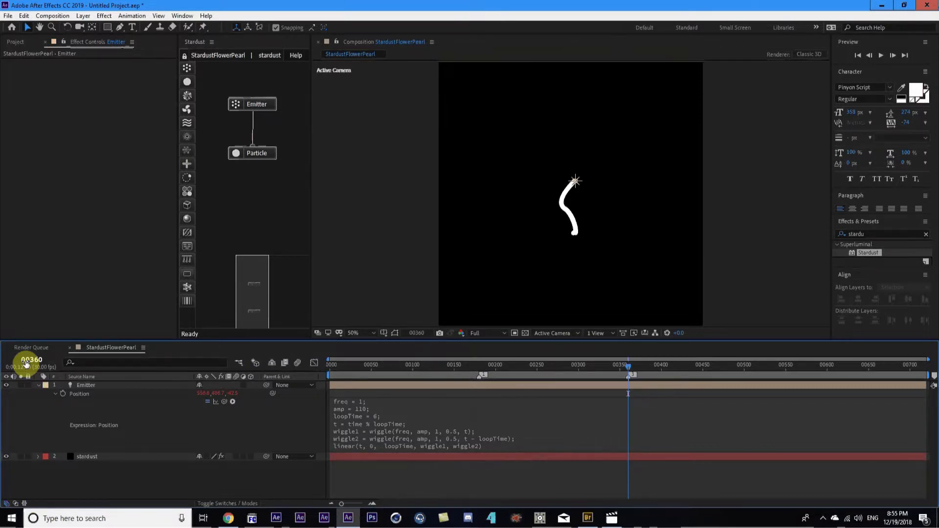
key("2")
key("3")
key("2")
key("3")
key("2")
key("3")
key("2")
key("3")
key("2")
key("3")
key("2")
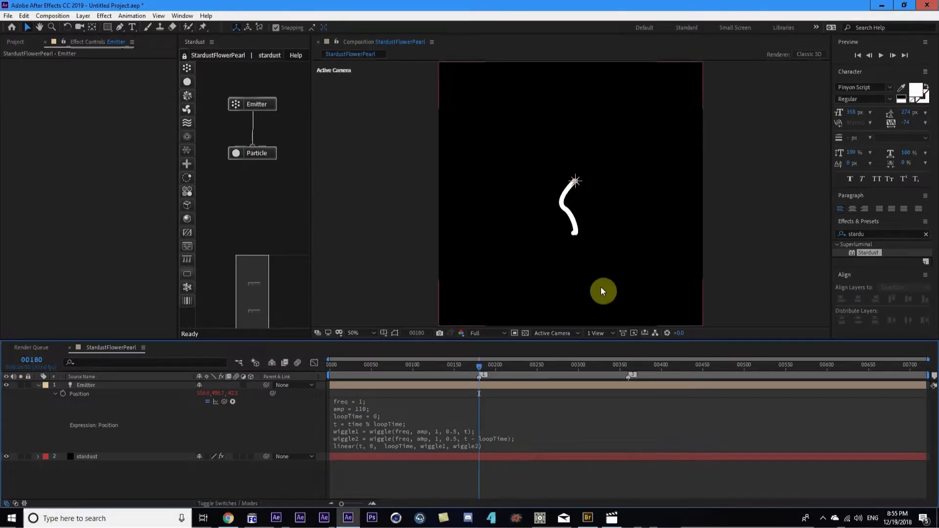
mouse_move(537, 365)
left_mouse_down()
mouse_move(545, 365)
mouse_move(524, 366)
left_mouse_up()
key("1")
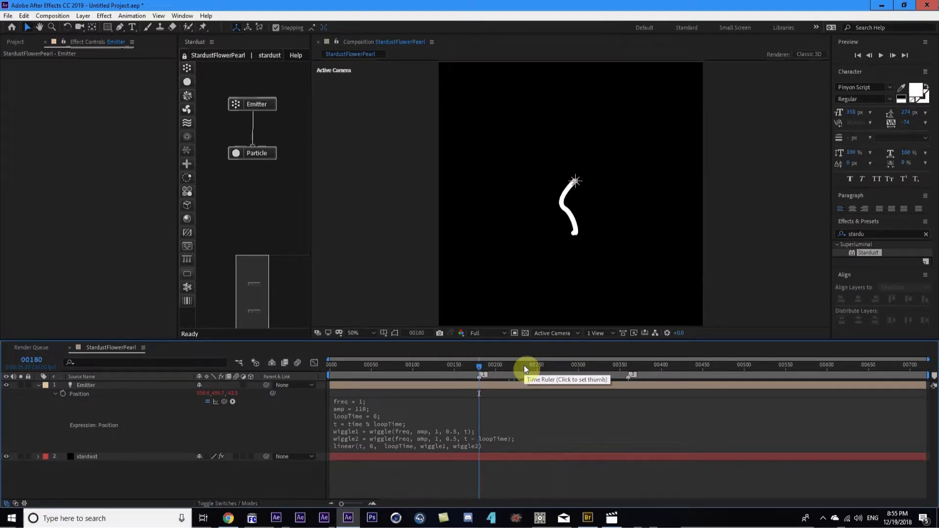
key("3")
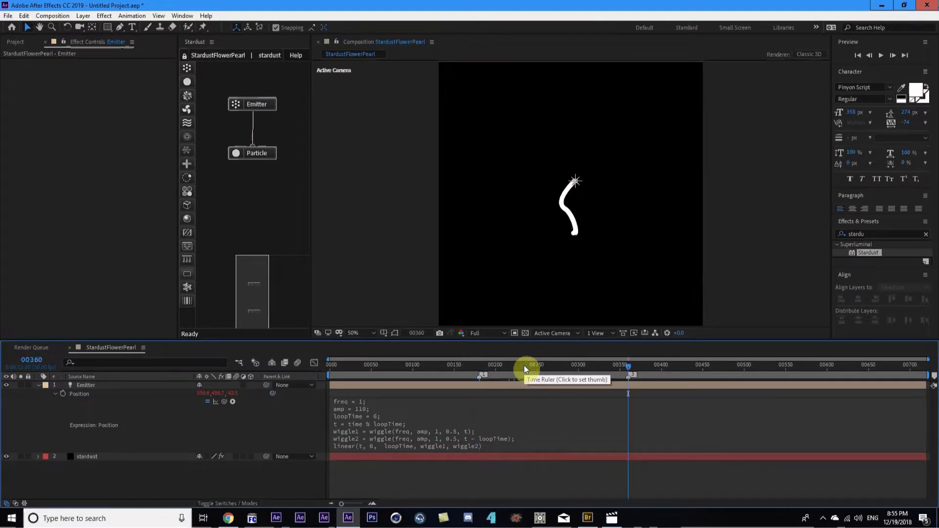
key("1")
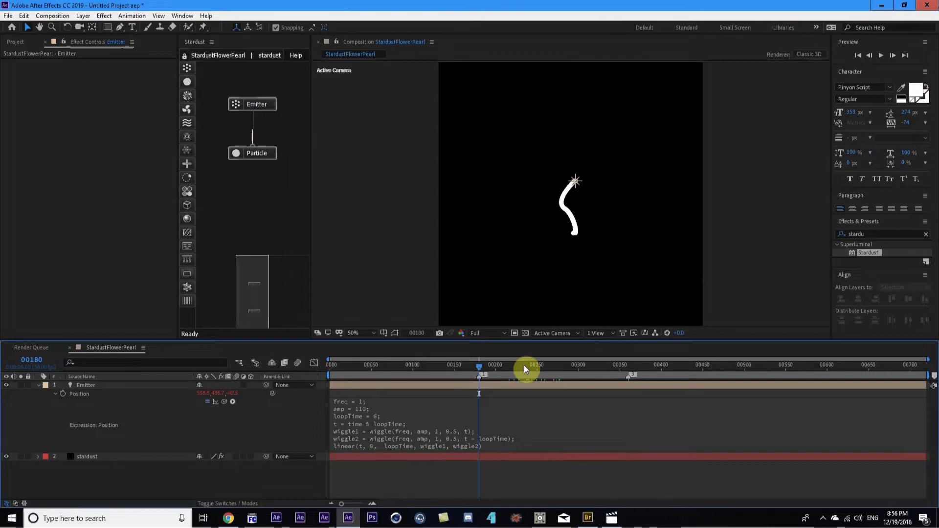
Set the work area to frames 180–359 and preview the looping path
key("b")
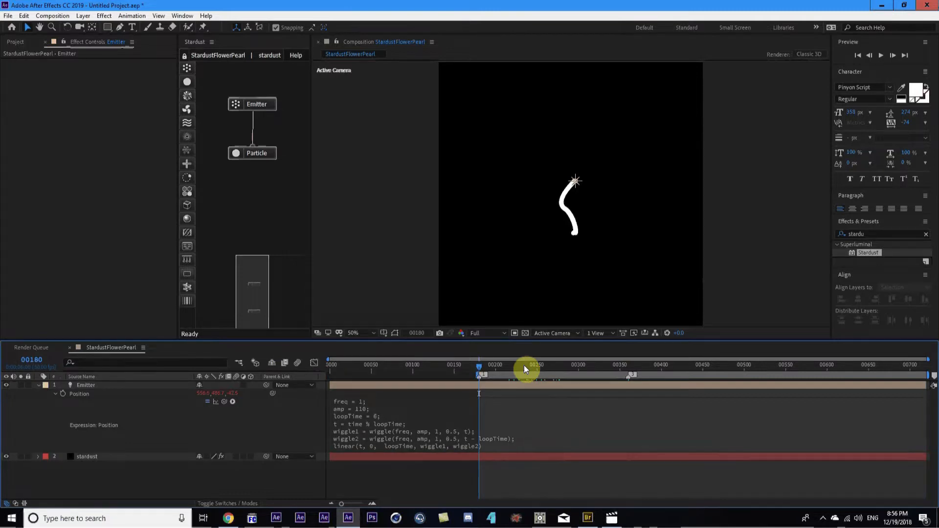
left_click_drag(480, 365, 624, 378)
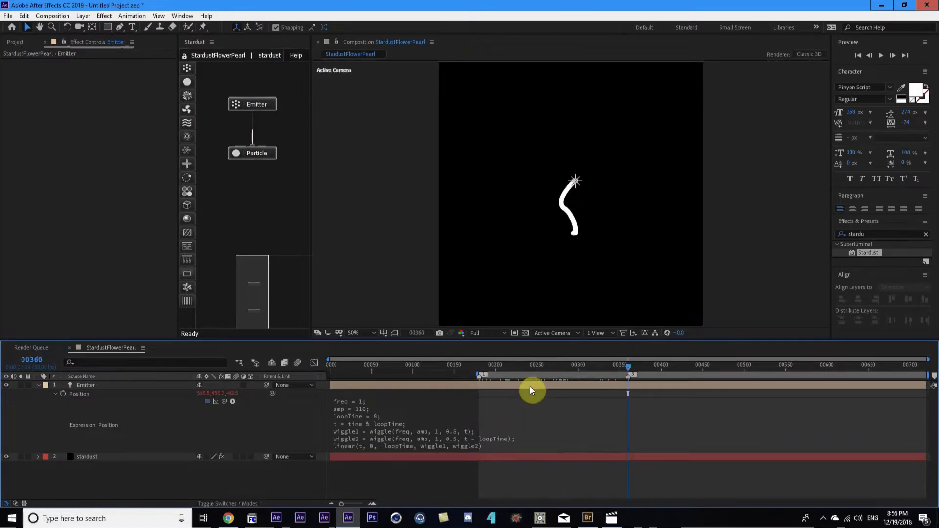
key("Page_Up")
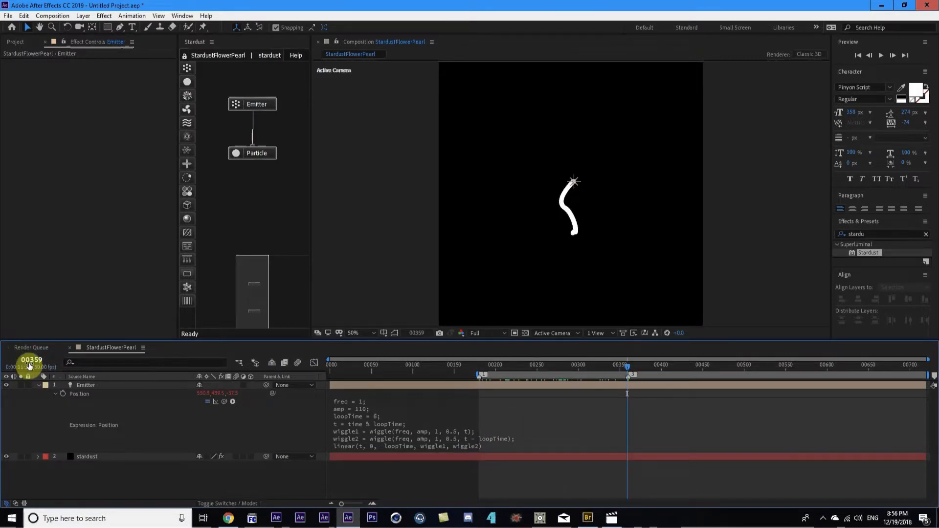
key("Page_Down")
key("Page_Up")
key("n")
key("space")
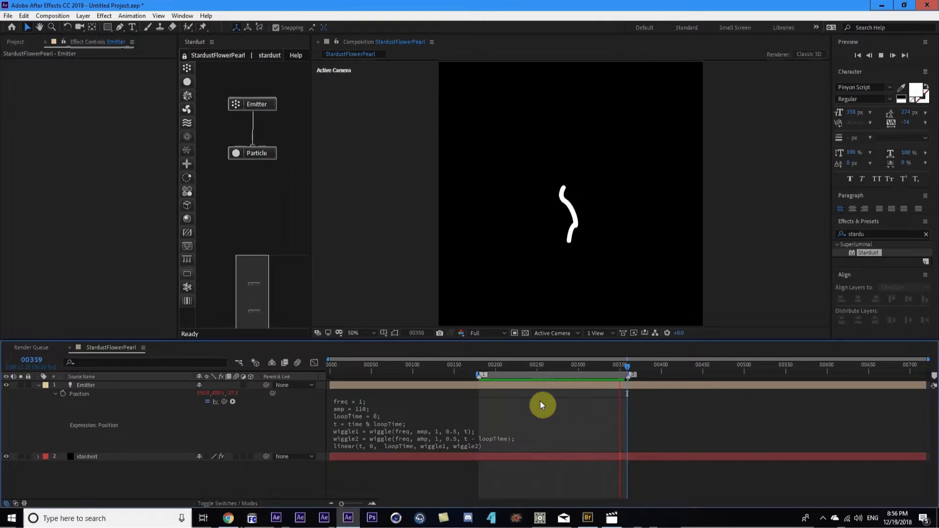
mouse_move(541, 370)
left_mouse_down()
mouse_move(512, 369)
mouse_move(538, 367)
left_mouse_up()
Select the stardust layer and scrub to frame 312 to inspect the trail
left_click(91, 387)
left_click(89, 461)
left_click_drag(171, 221, 179, 264)
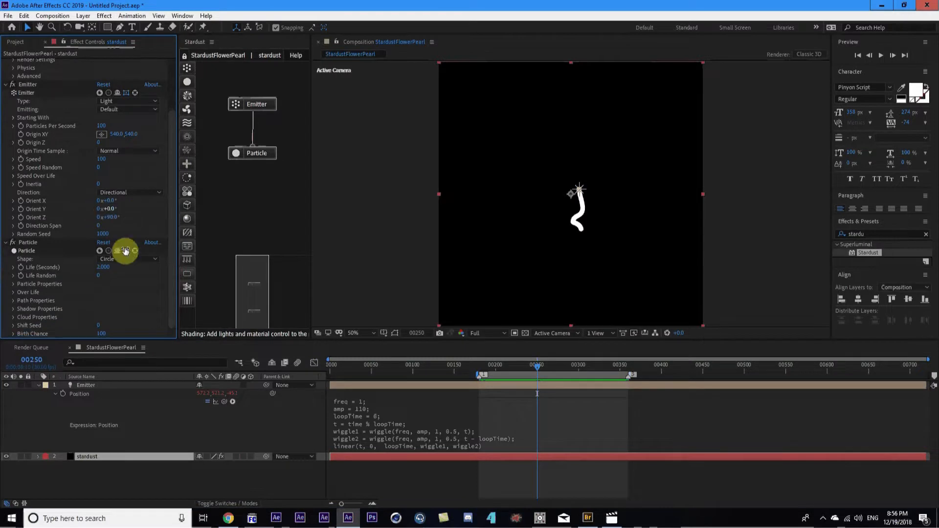
scroll(573, 216, "up", 2)
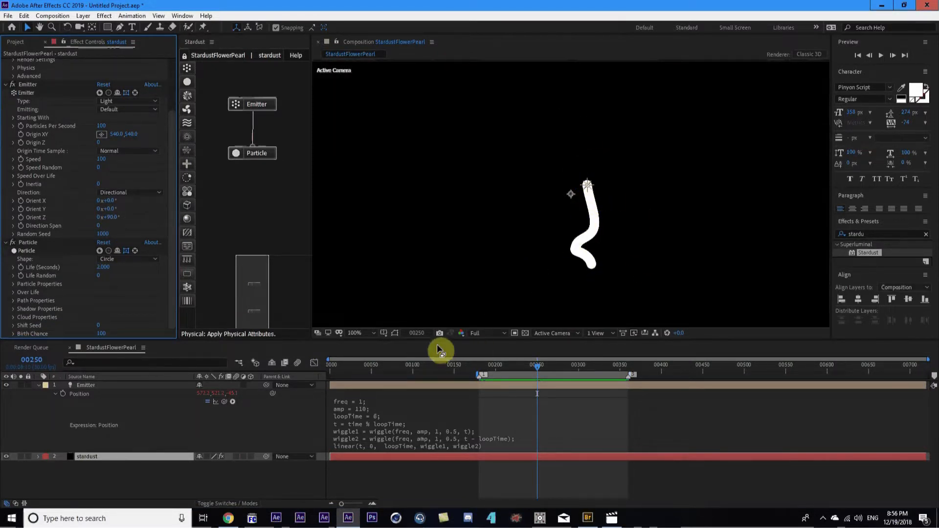
left_click_drag(487, 371, 580, 377)
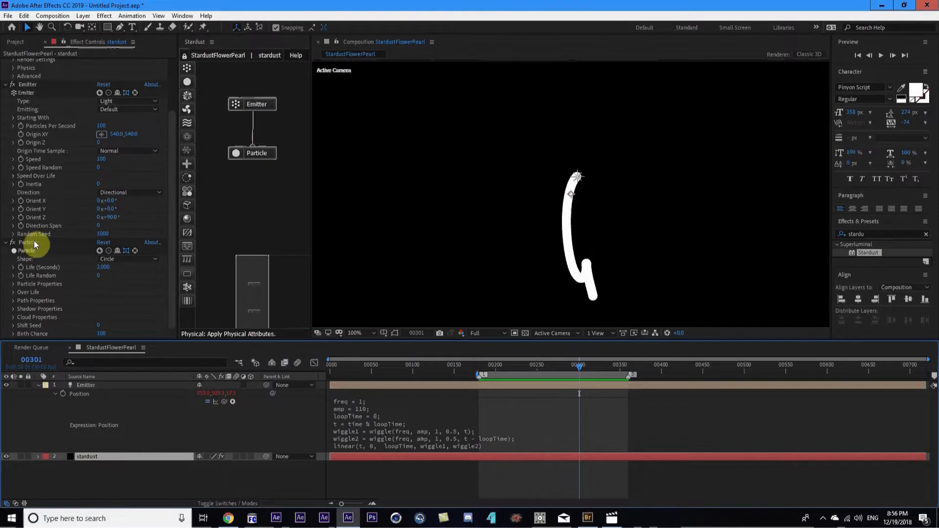
Under Particle Properties, set Particle Color to Random From Gradient and reveal the Color Gradient editor
left_click(13, 284)
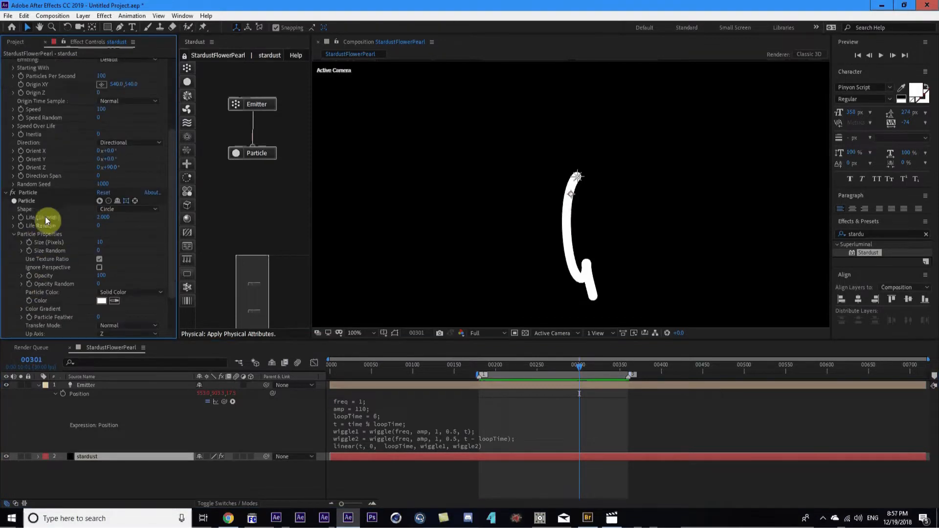
scroll(130, 269, "down", 3)
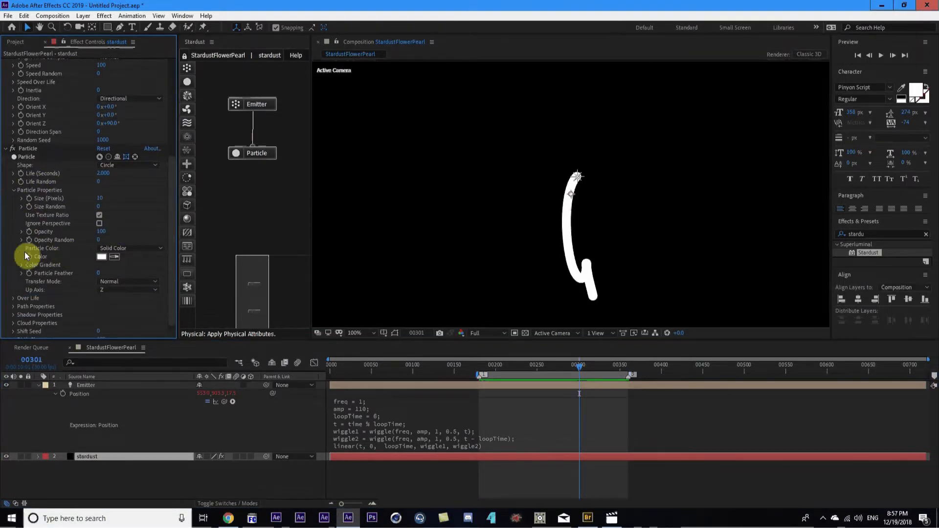
left_click(135, 249)
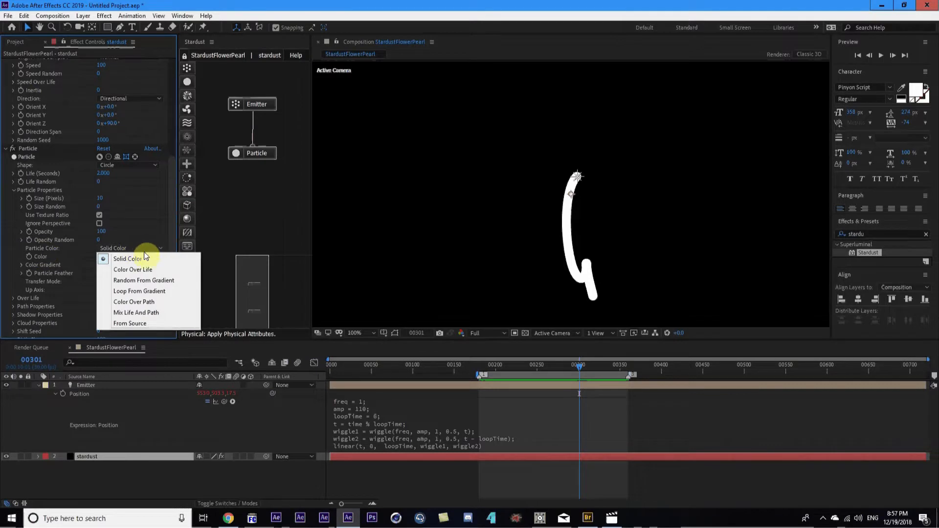
left_click(140, 280)
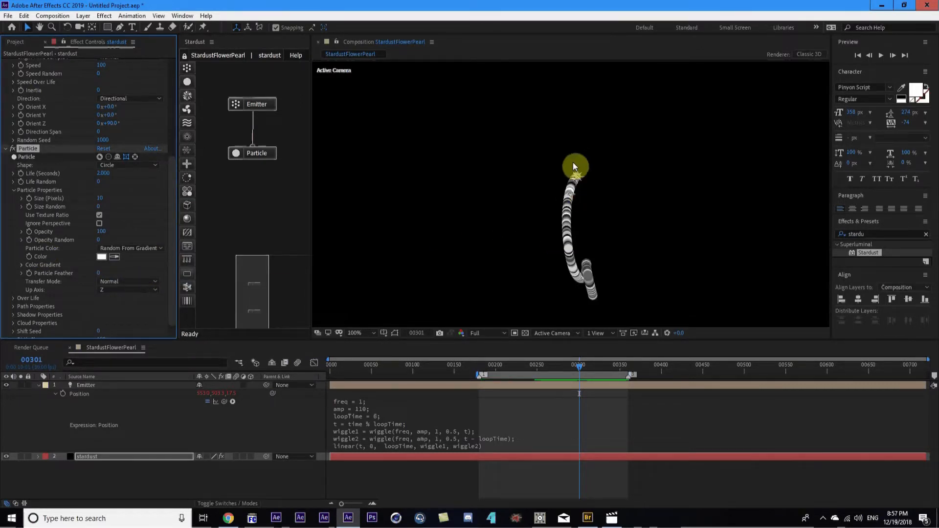
scroll(84, 295, "down", 1)
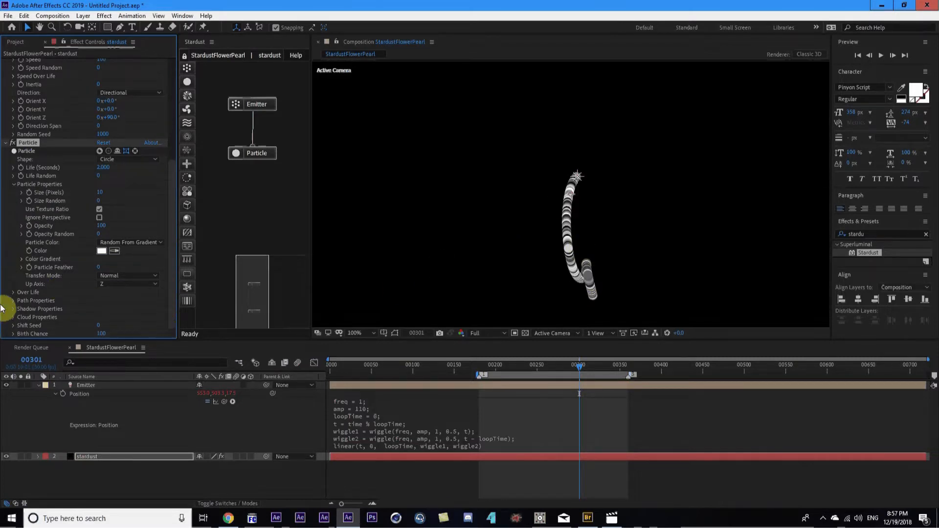
left_click(21, 260)
scroll(98, 304, "down", 3)
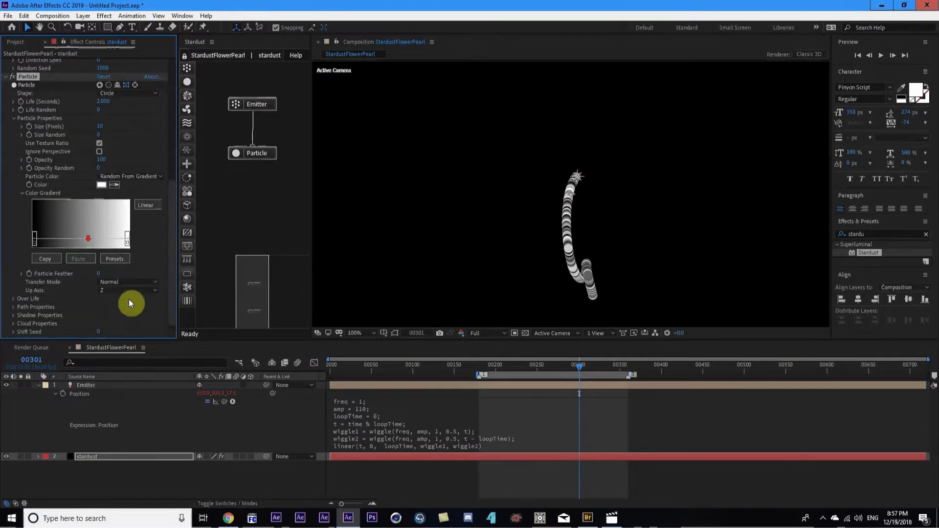
Apply the Color 01 preset from the Stardust gradient presets to the particle colour gradient
left_click(113, 259)
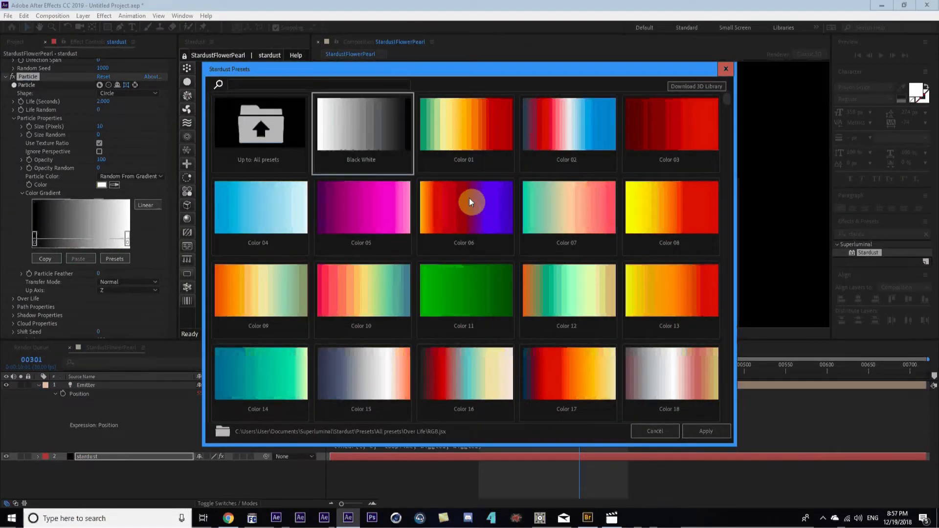
left_click(465, 118)
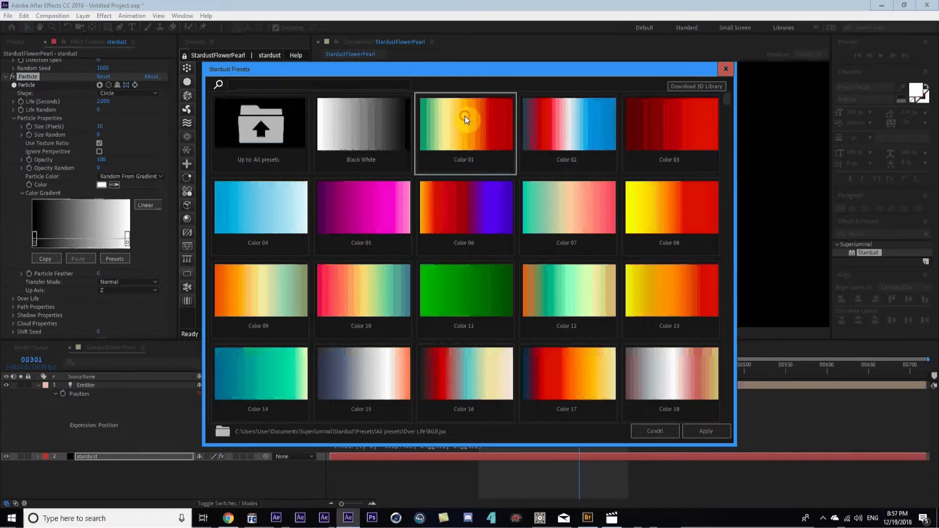
left_click(716, 430)
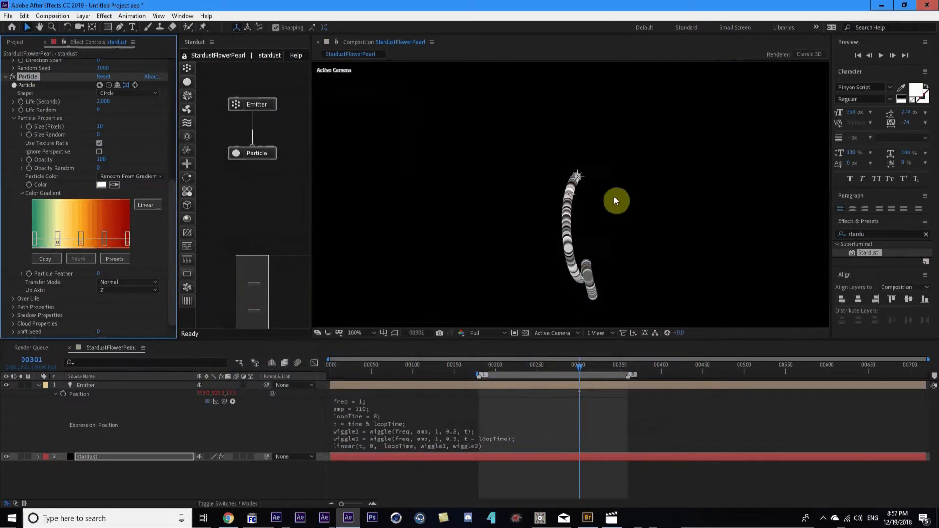
Add a Replica node after Particle with 11 replicates and Offset Angle Y of 30°
left_click_drag(452, 385, 574, 401)
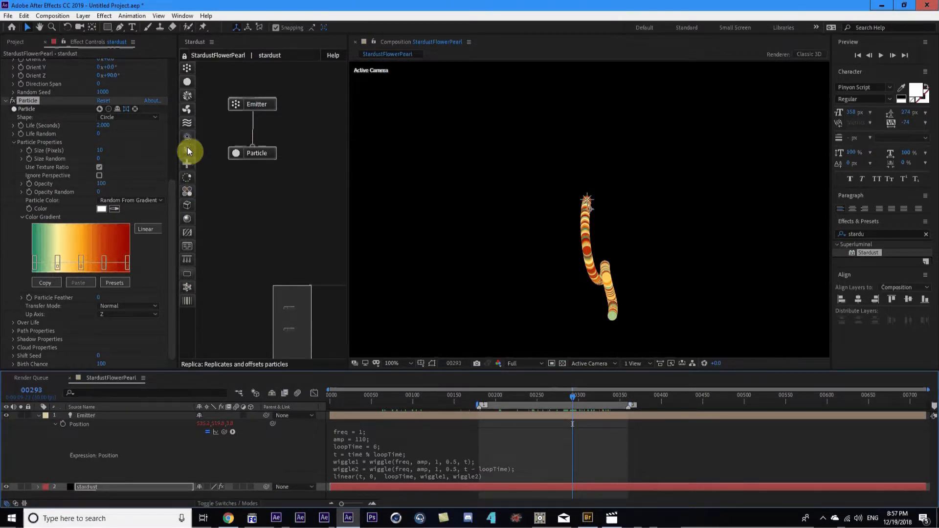
left_click_drag(188, 148, 255, 197)
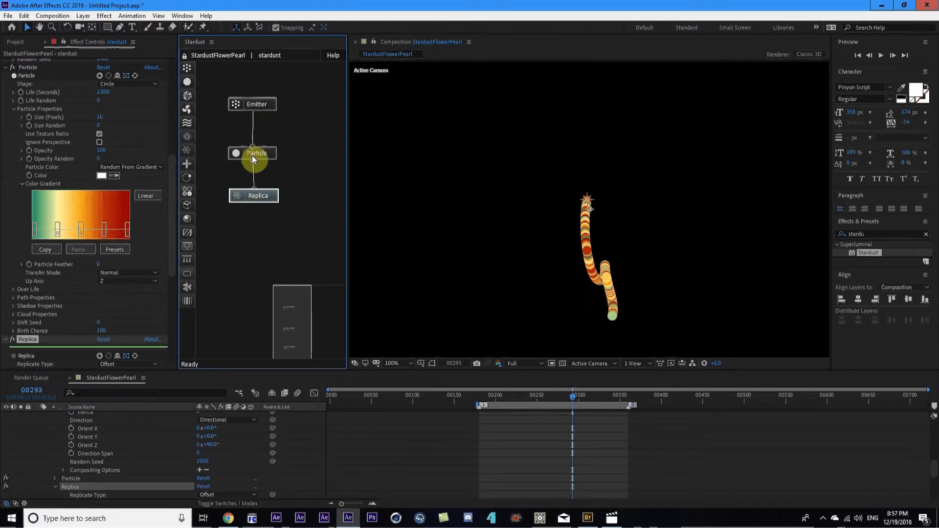
scroll(42, 225, "down", 5)
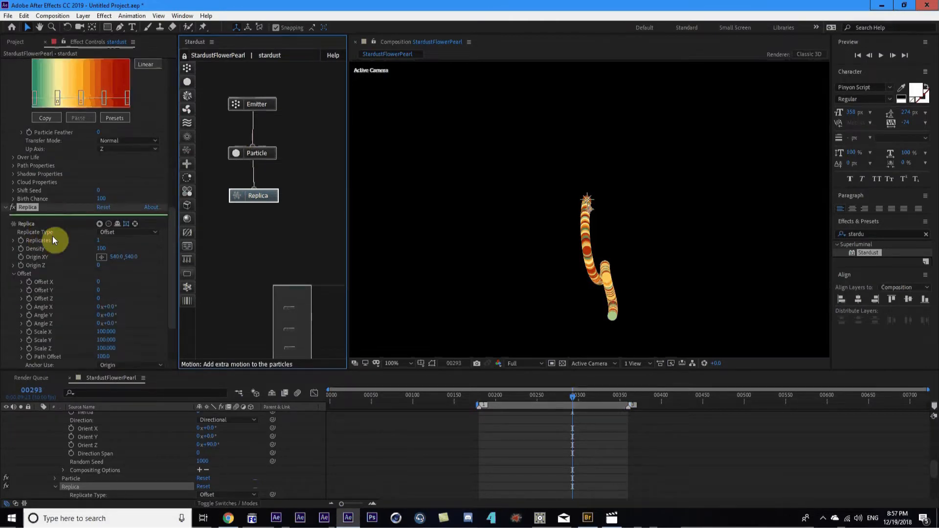
scroll(68, 264, "down", 1)
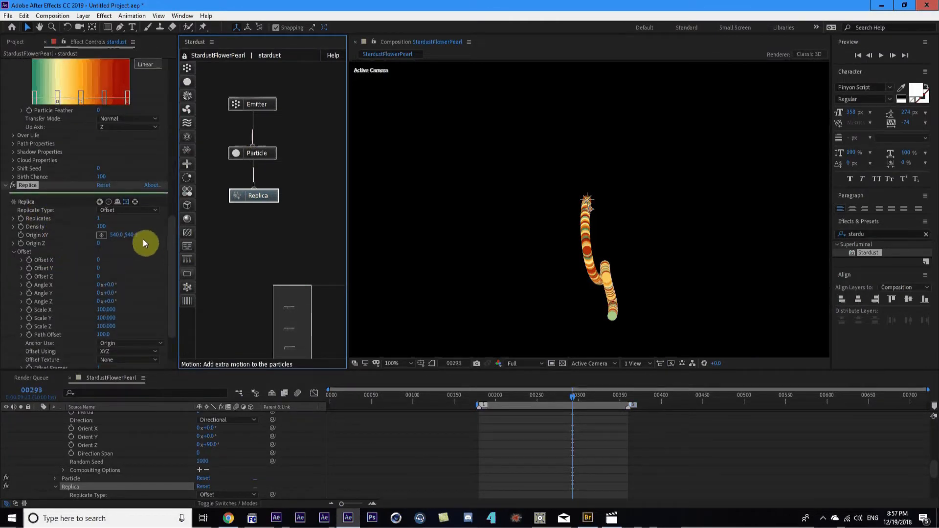
type("11")
key("Return")
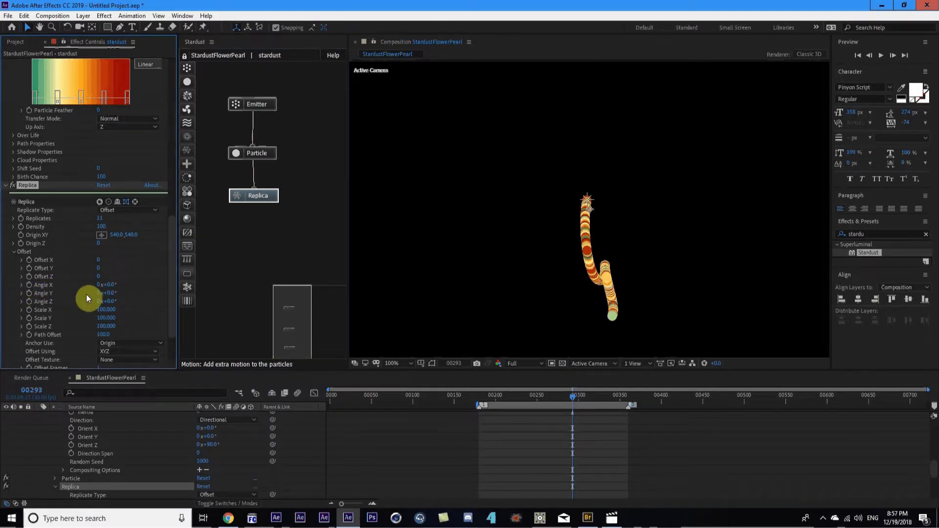
left_click(112, 294)
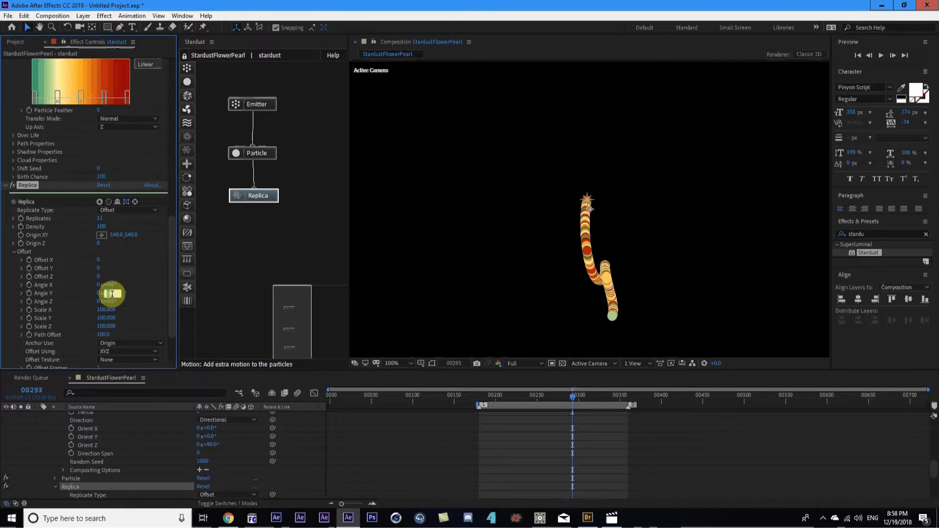
type("30")
key("Return")
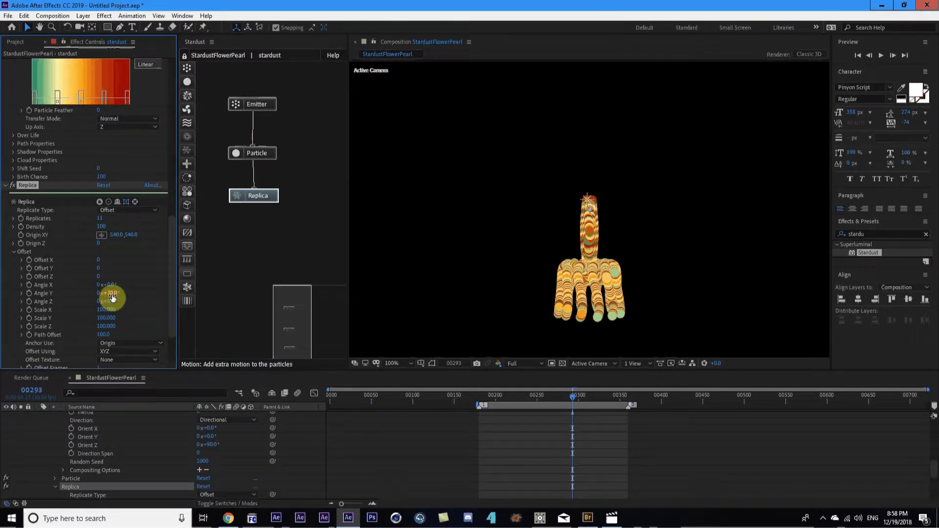
left_click_drag(480, 396, 591, 412)
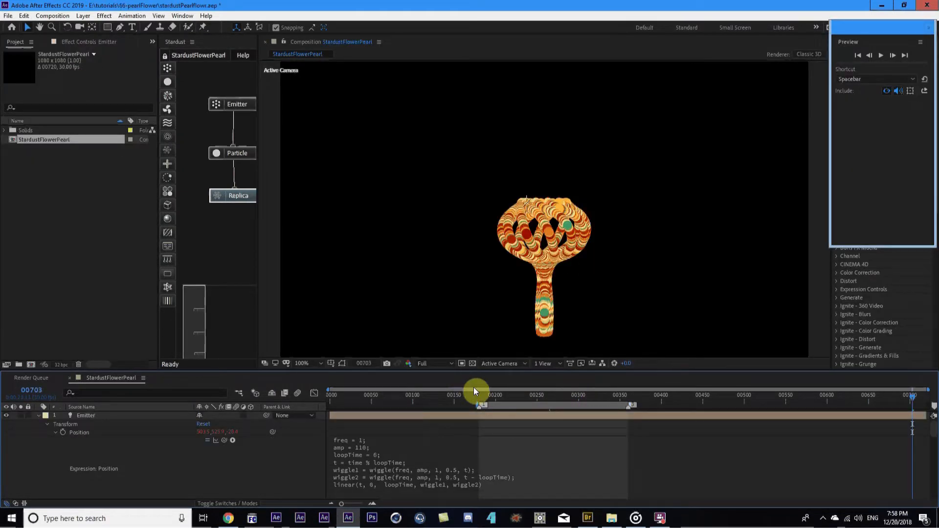
Insert seedRandom(4293); as a new first line of the Emitter Position expression
left_click_drag(493, 396, 514, 396)
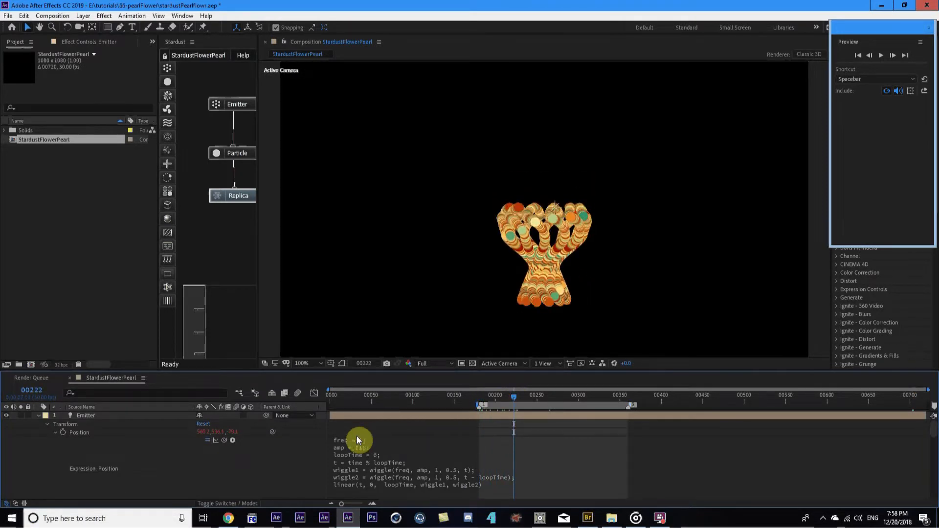
left_click(342, 443)
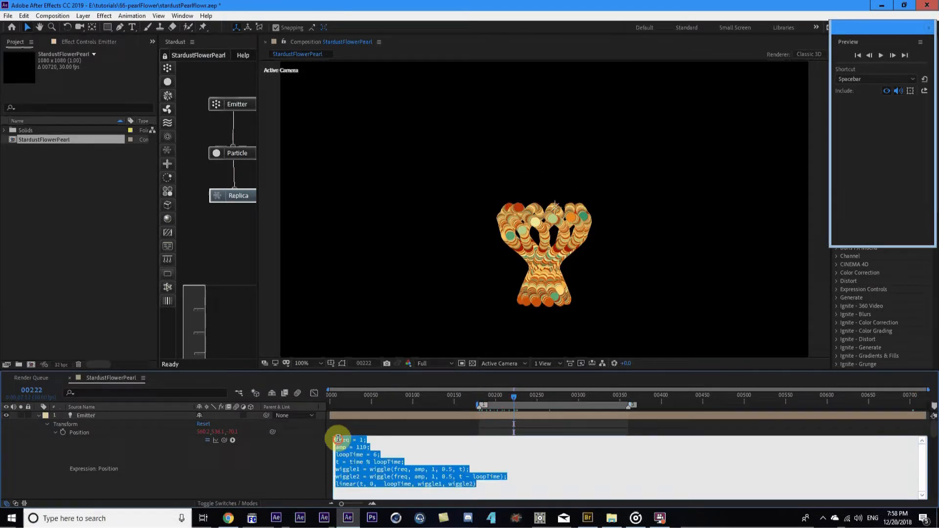
left_click(341, 443)
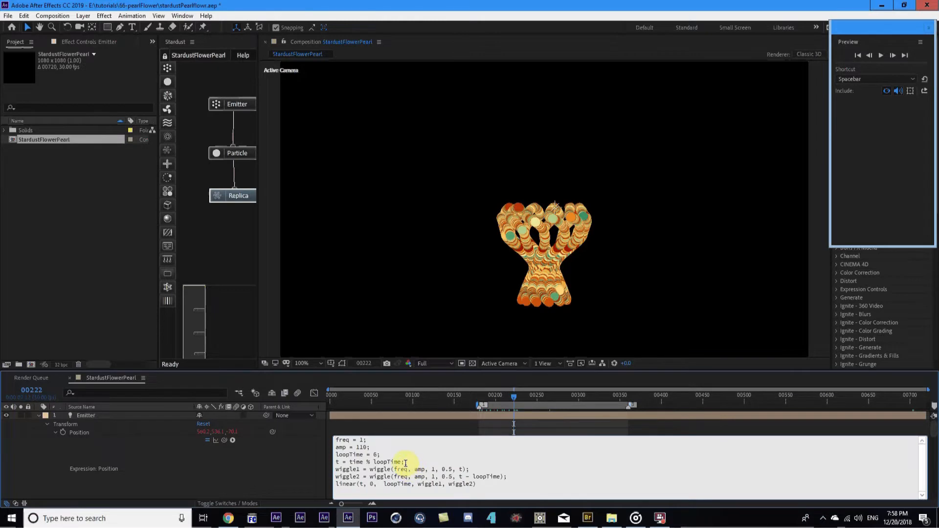
double_click(345, 440)
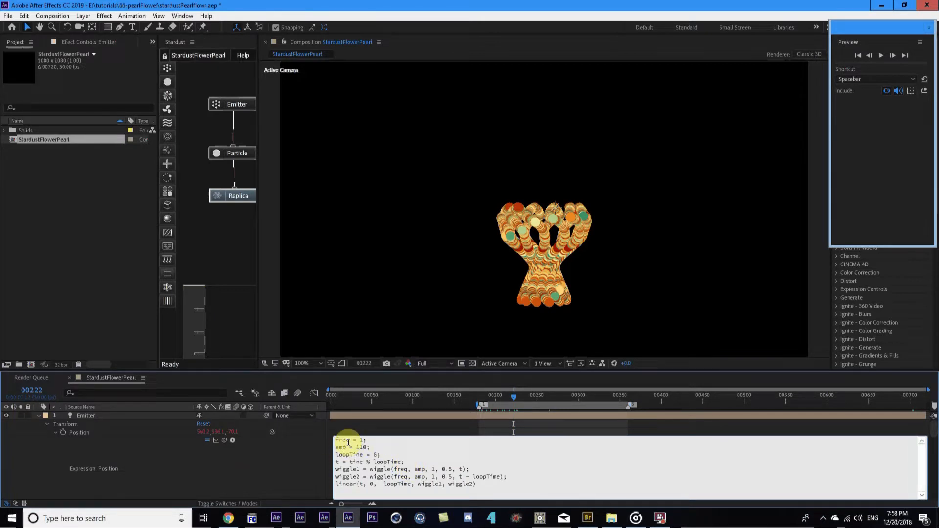
key("Return")
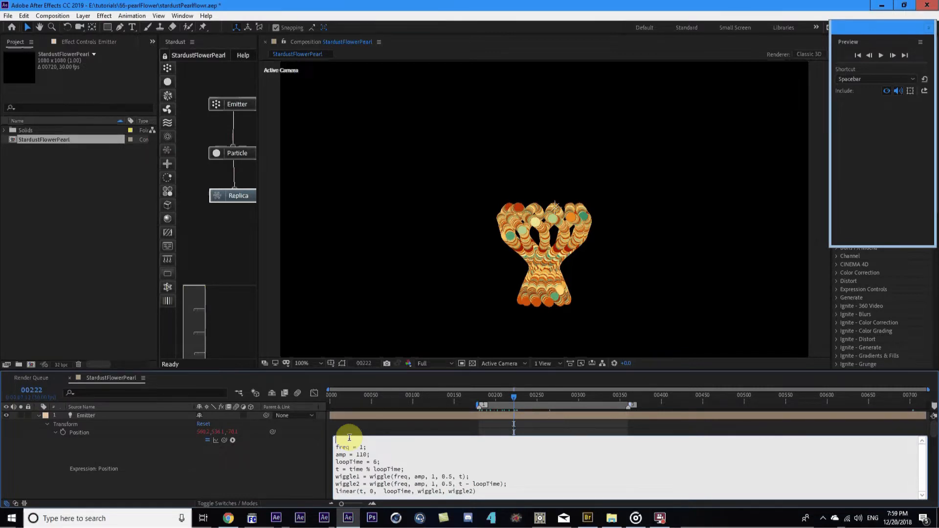
type("seedRandom(")
left_click(350, 438)
type("4293")
left_click(350, 437)
type(");")
left_click(319, 483)
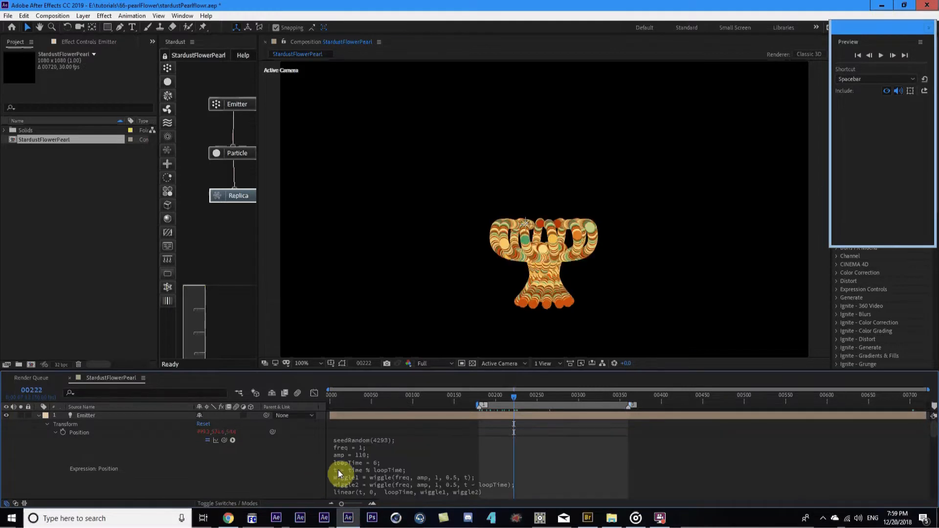
Change the seed value in the expression to 4283
left_click(384, 437)
left_click(383, 438)
key("BackSpace")
type("8")
left_click(251, 465)
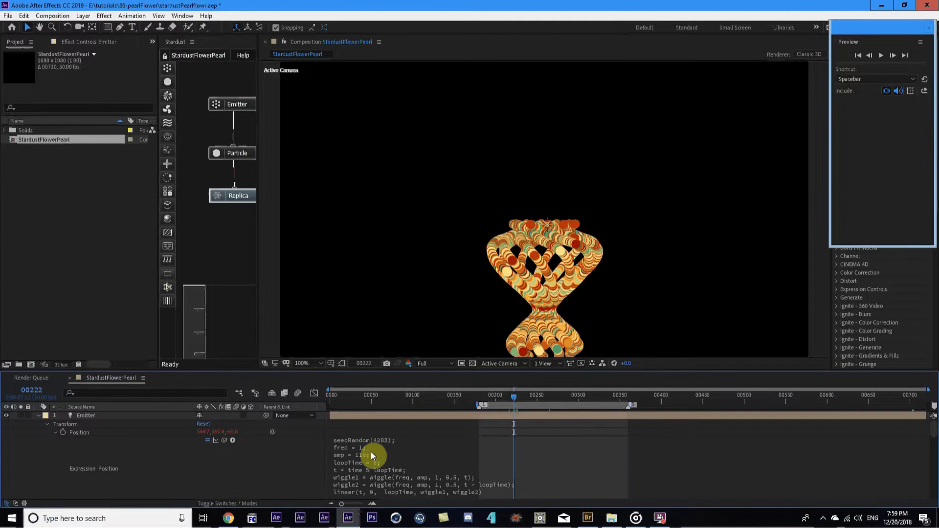
Scrub the timeline and compare frames 00180 and 00360 to review the new flower shape
left_click_drag(488, 394, 561, 412)
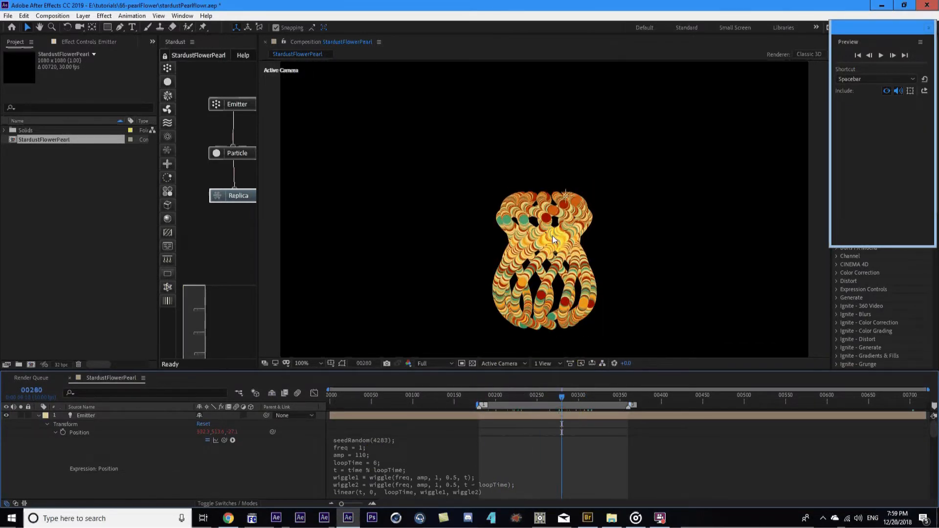
left_click_drag(493, 397, 630, 399)
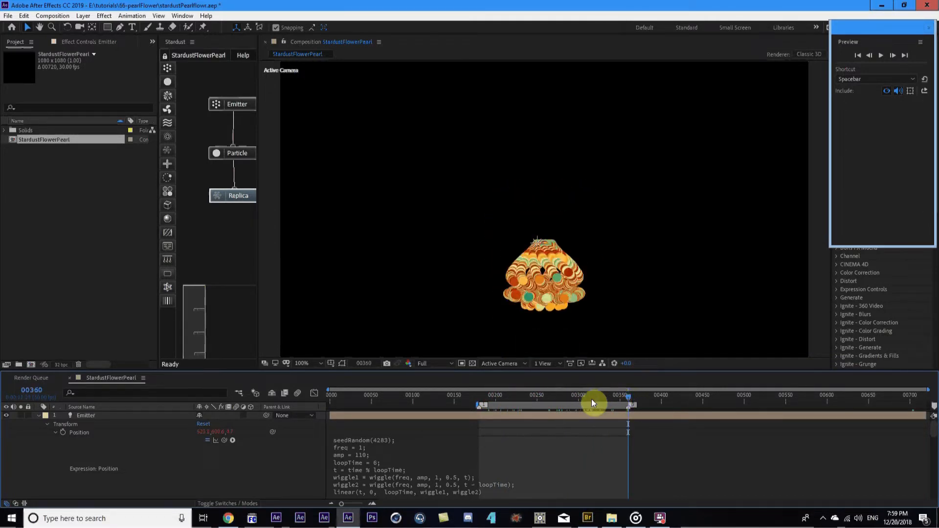
key("1")
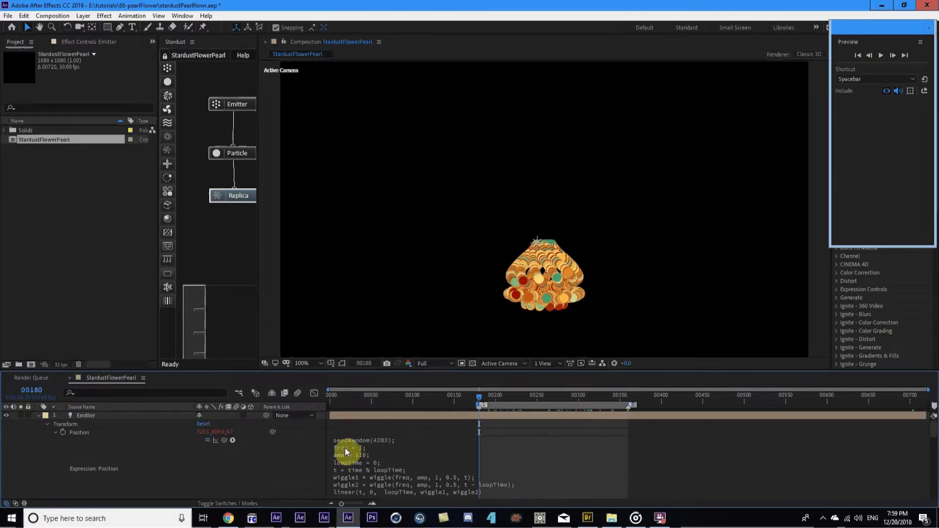
key("2")
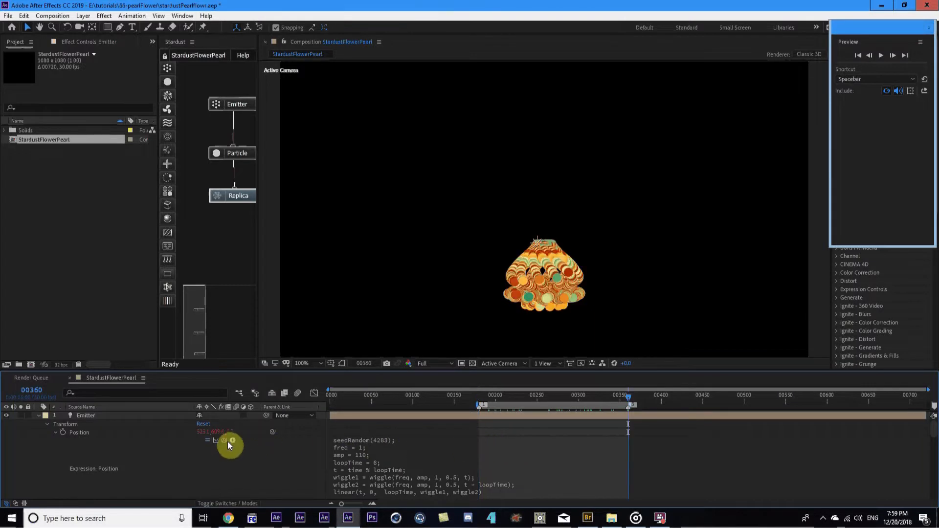
Collapse the Emitter and stardust layers and compare frames 00180 and 00360
left_click(39, 415)
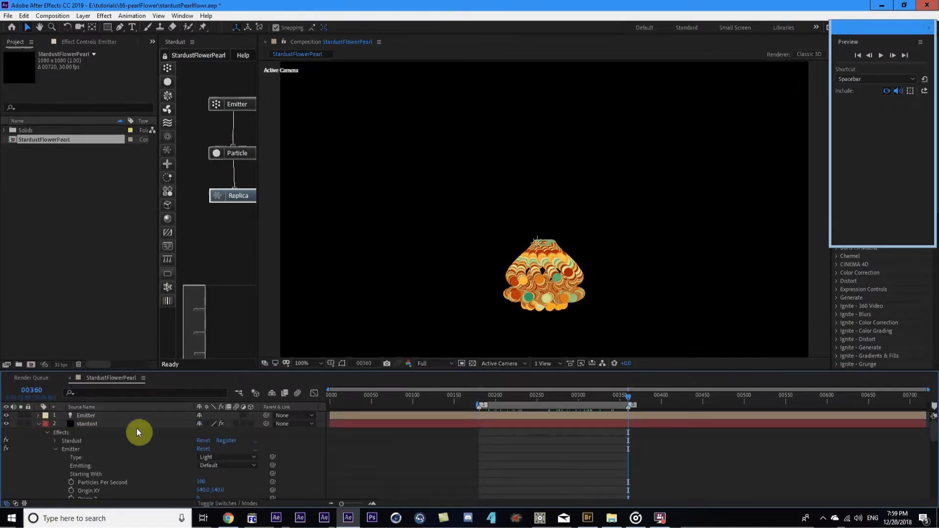
key("1")
key("2")
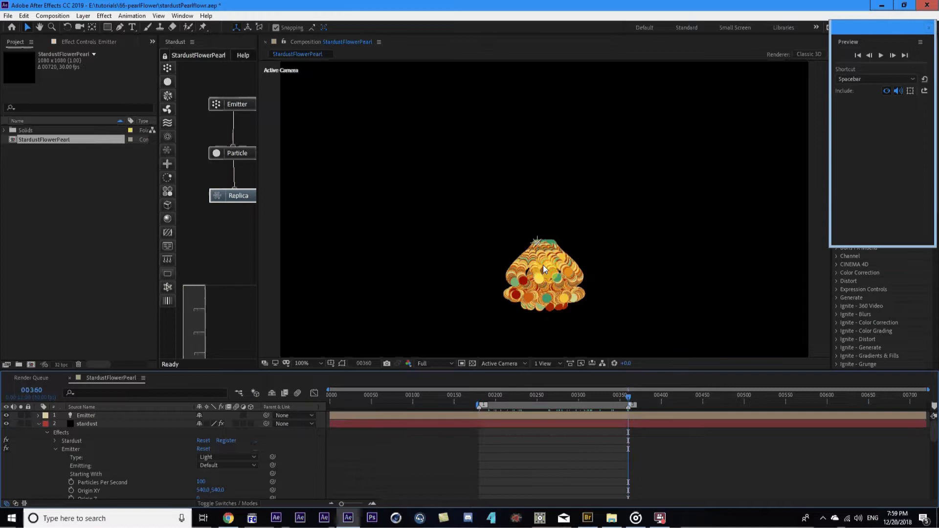
left_click(38, 425)
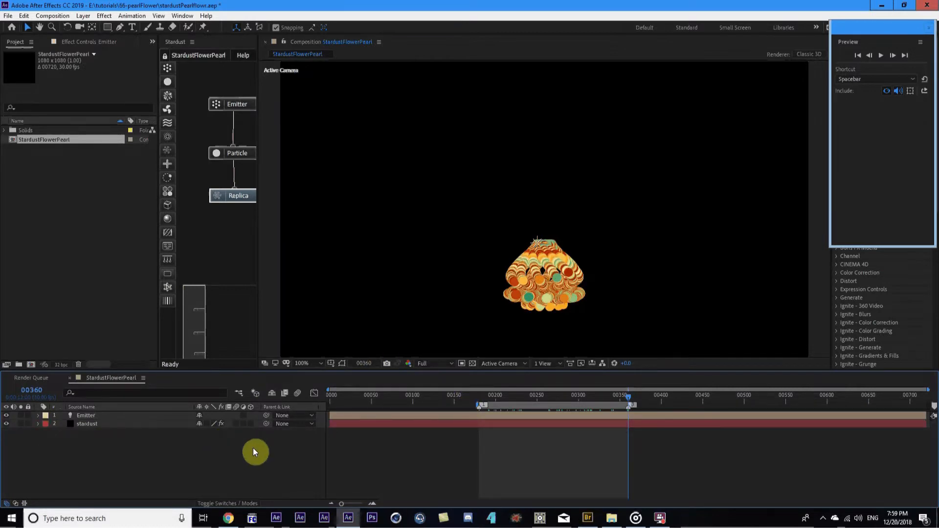
Show the stardust layer's effect settings, widen the panel, and play a looping preview from the start
left_click(107, 424)
left_click(91, 43)
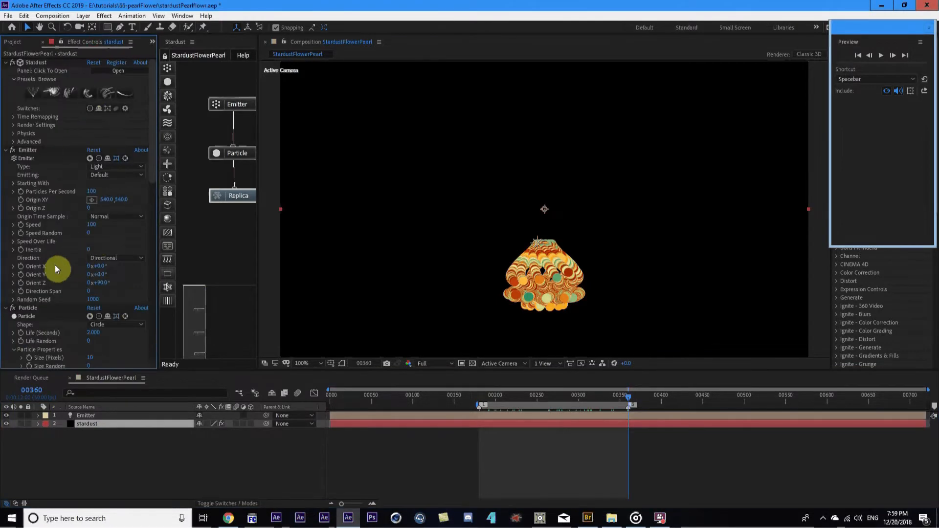
scroll(46, 230, "down", 5)
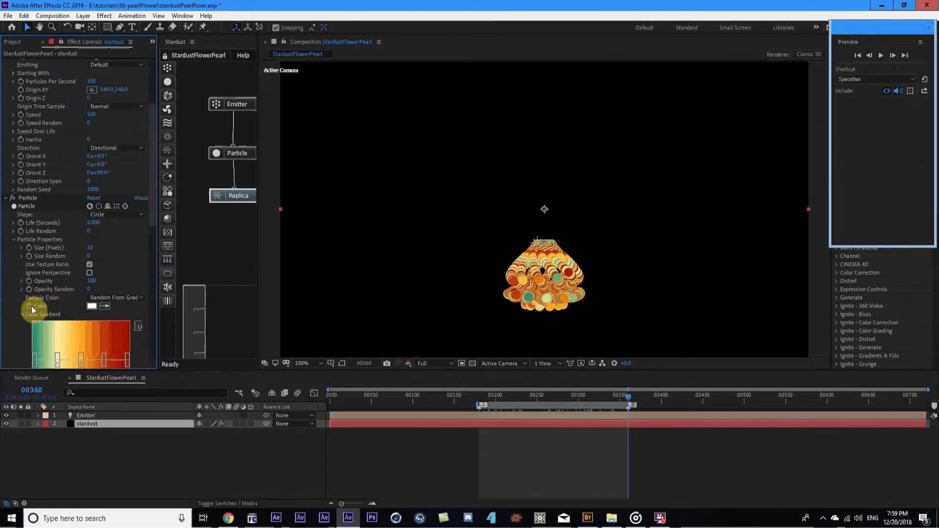
scroll(43, 300, "down", 1)
left_click_drag(157, 323, 177, 323)
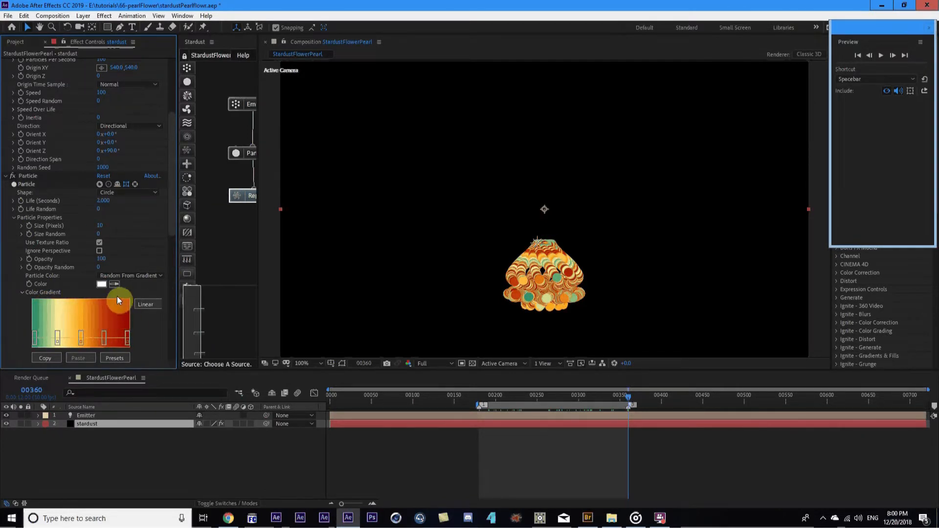
left_click_drag(336, 407, 624, 414)
key("space")
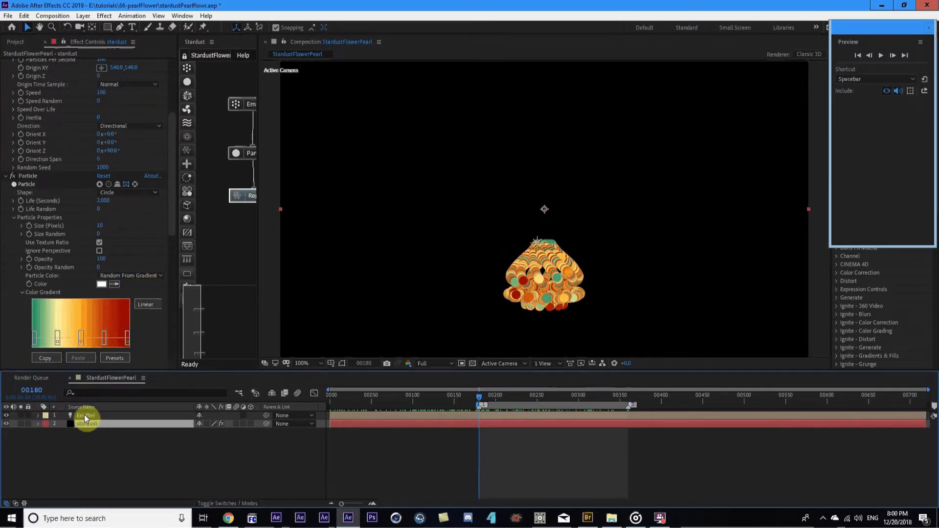
Set Particle Color to From Source, then select the Emitter light layer
left_click(129, 276)
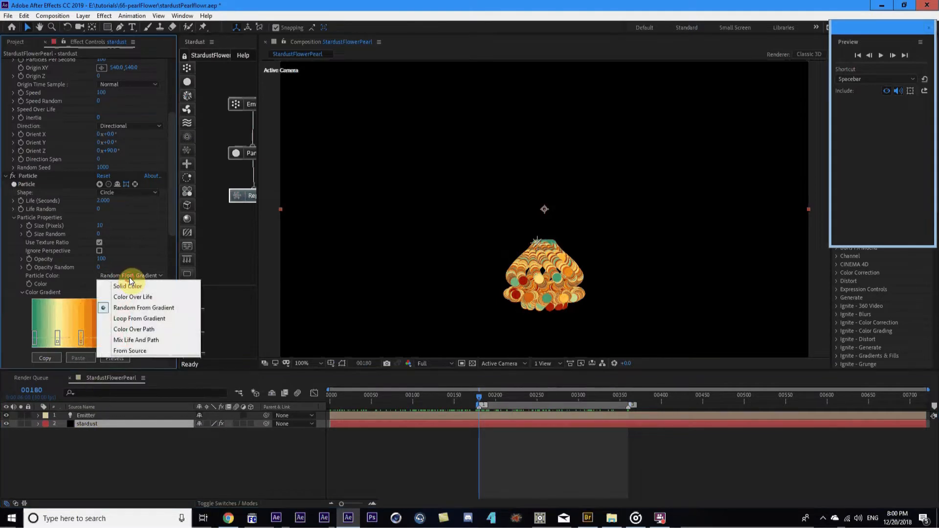
left_click(134, 351)
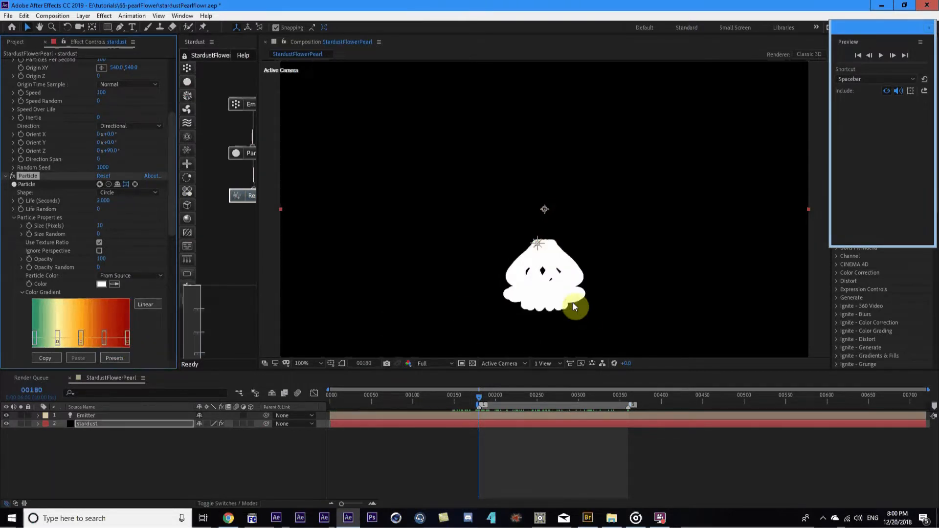
left_click(101, 416)
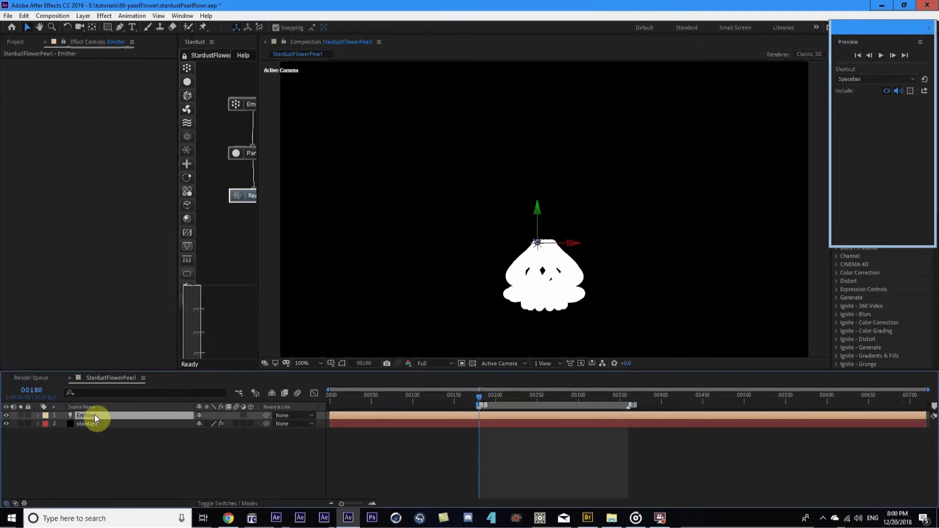
At the first frame, set a red keyframe on the Emitter light's Color
key("a")
key("a")
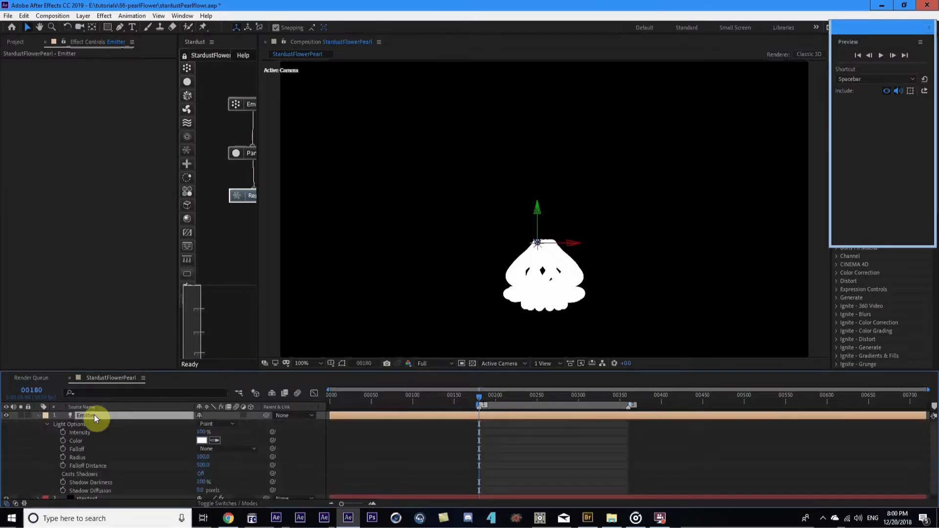
key("Home")
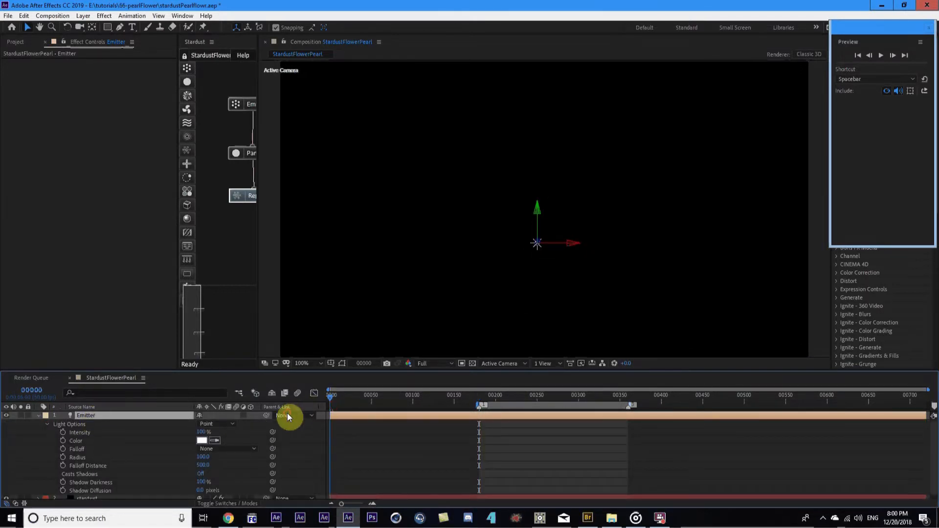
key("equal")
key("equal")
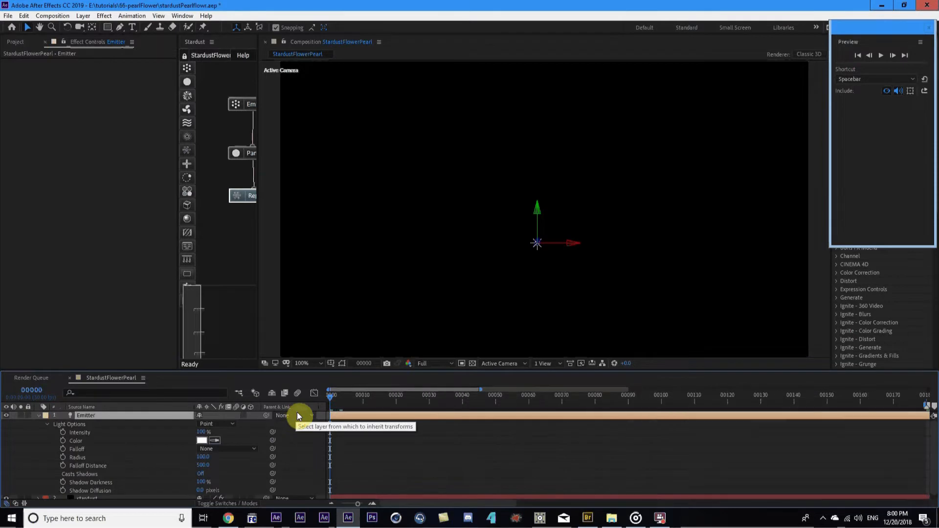
left_click(198, 440)
left_click(405, 292)
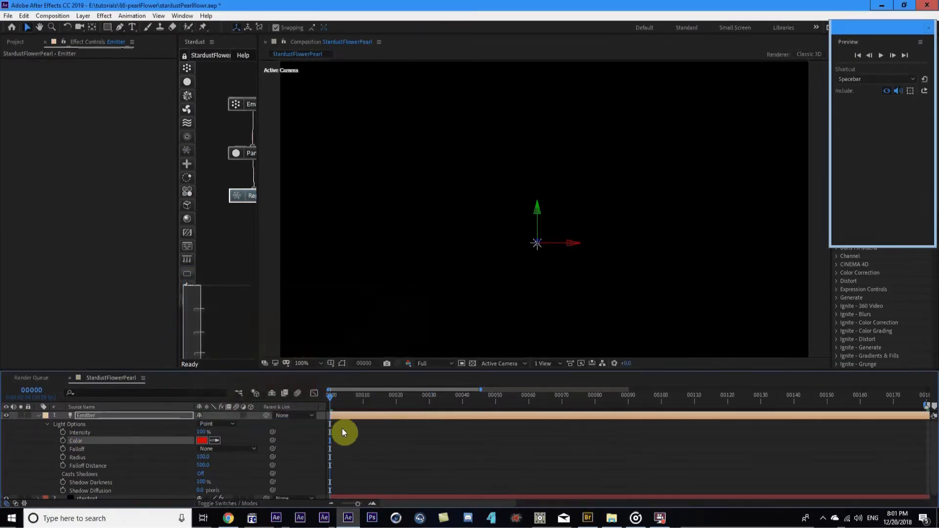
left_click(62, 440)
Add light Color keyframes of green at frame 10 and blue at frame 20
key("shift+Page_Down")
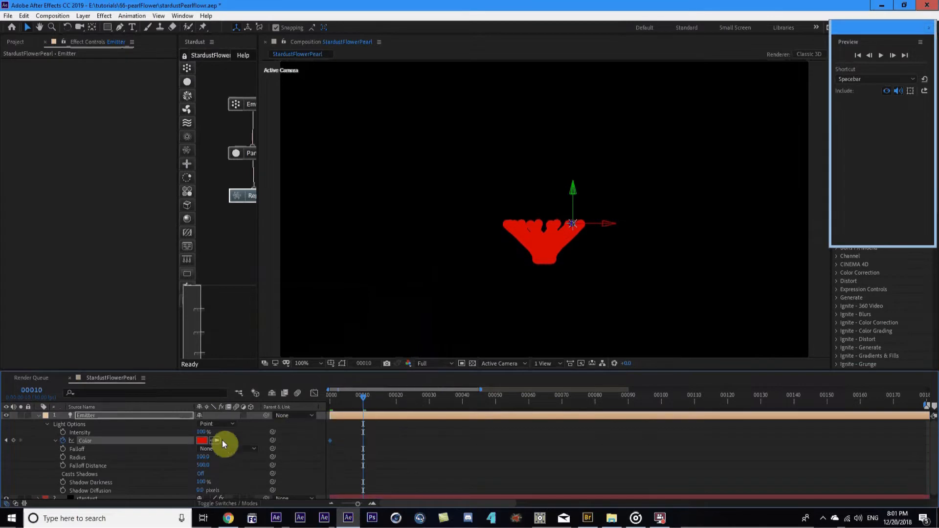
left_click(201, 440)
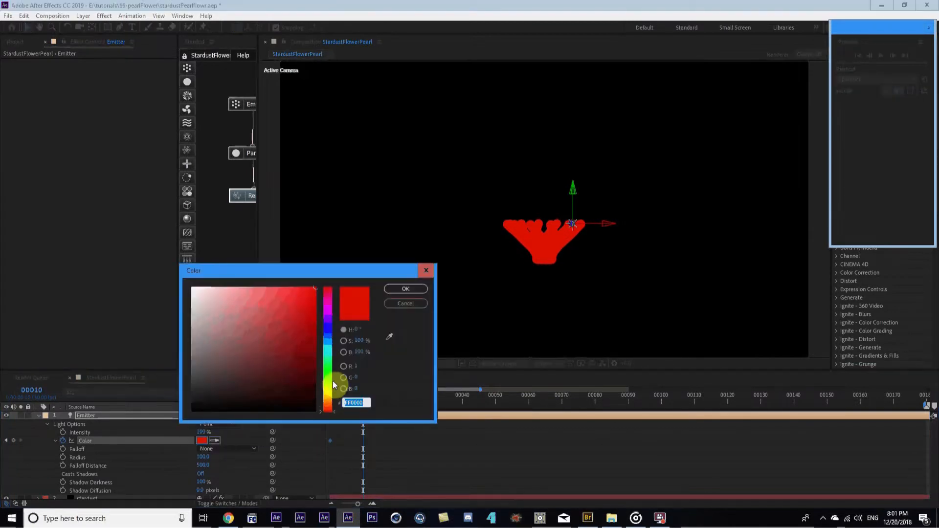
left_click(330, 383)
left_click(402, 288)
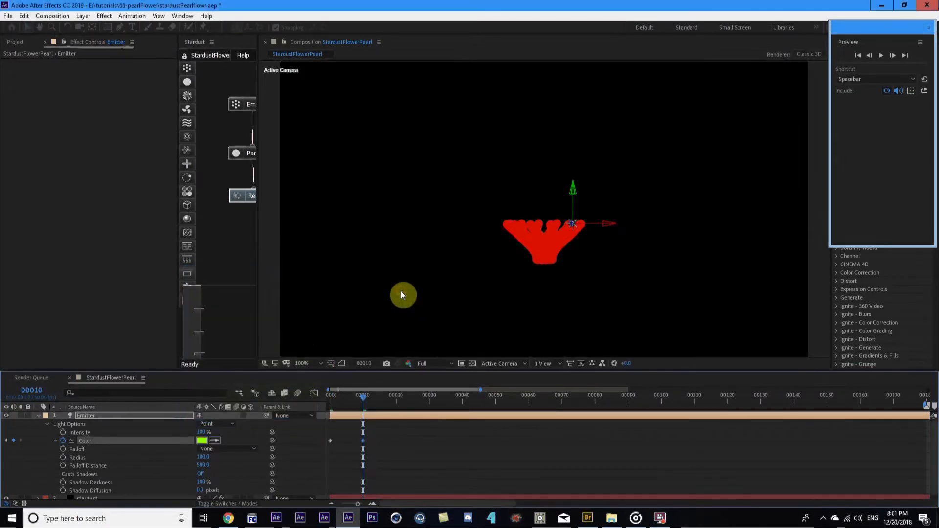
key("shift+Page_Down")
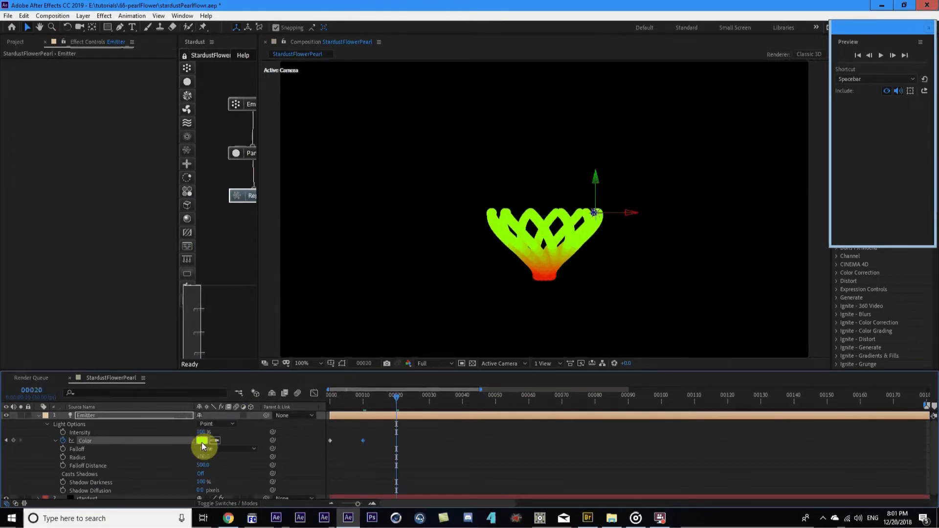
left_click(202, 441)
left_click(326, 330)
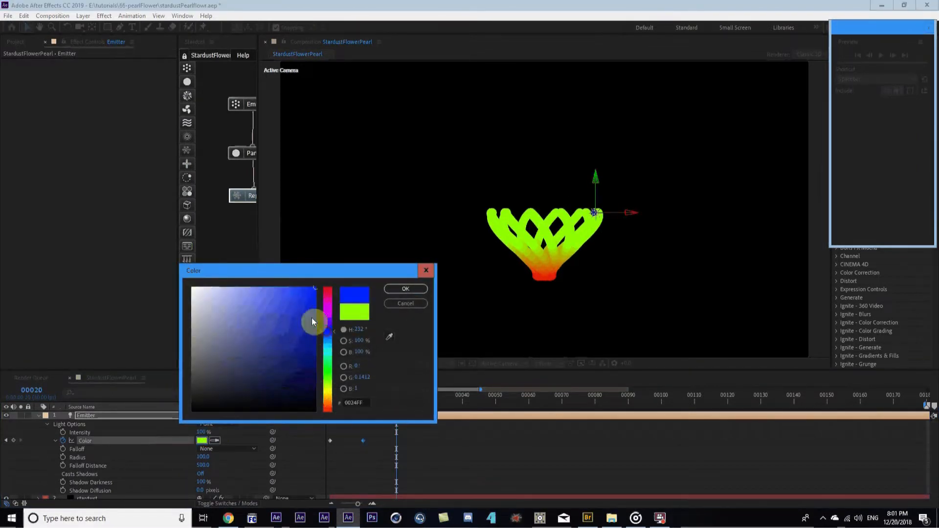
left_click(406, 289)
Add light Color keyframes of magenta at frame 30 and deep orange at frame 40
key("shift+Page_Down")
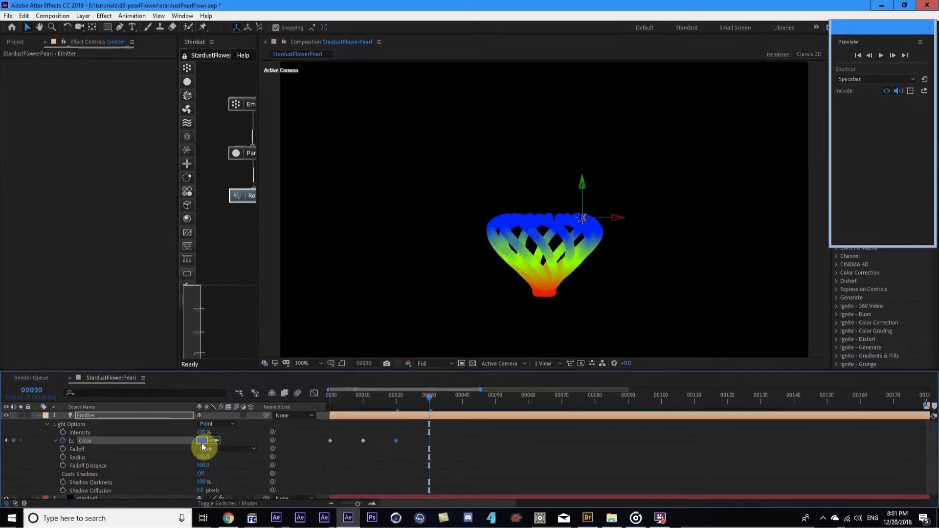
left_click(202, 440)
left_click(328, 351)
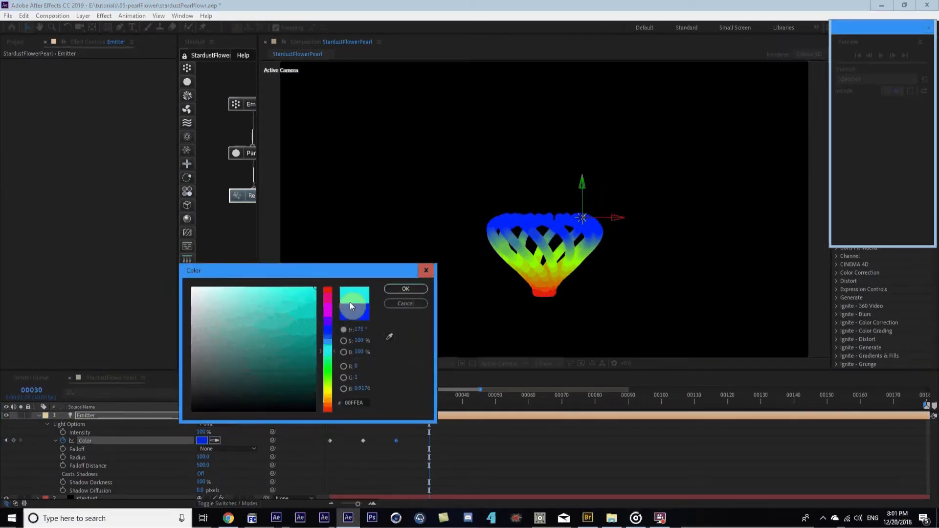
left_click(327, 307)
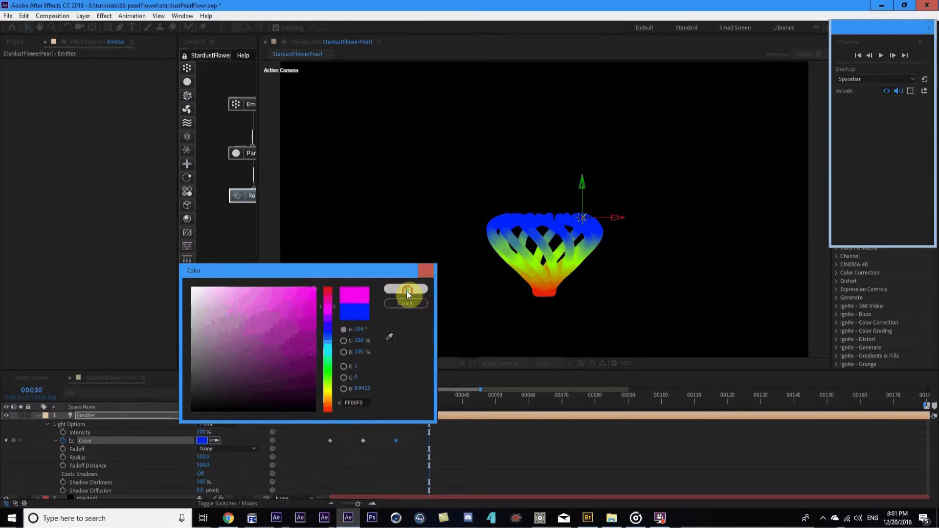
left_click(405, 288)
key("shift+Page_Down")
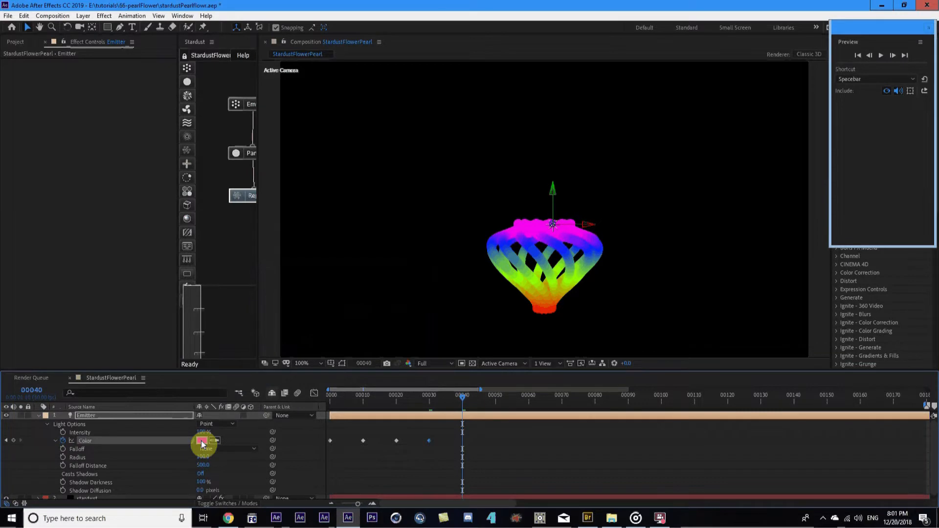
left_click(202, 443)
left_click(328, 402)
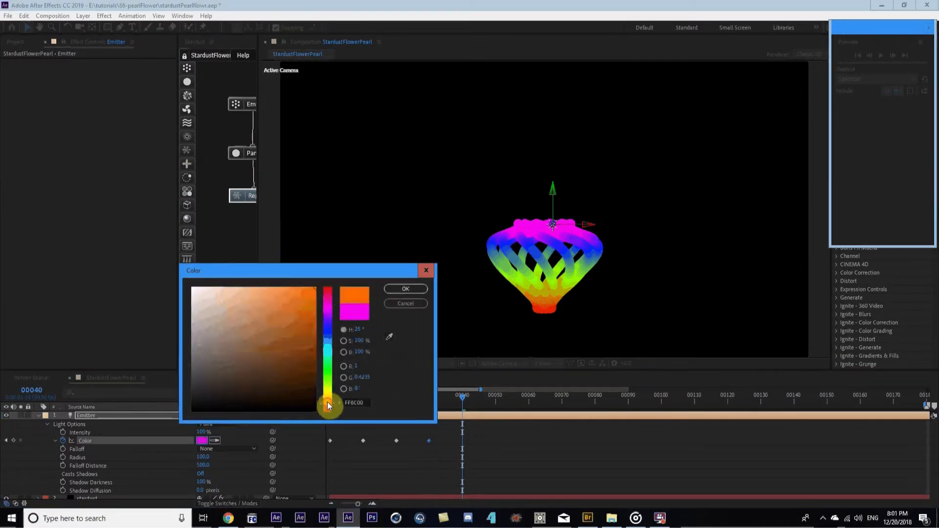
left_click_drag(324, 300, 322, 316)
left_click(328, 404)
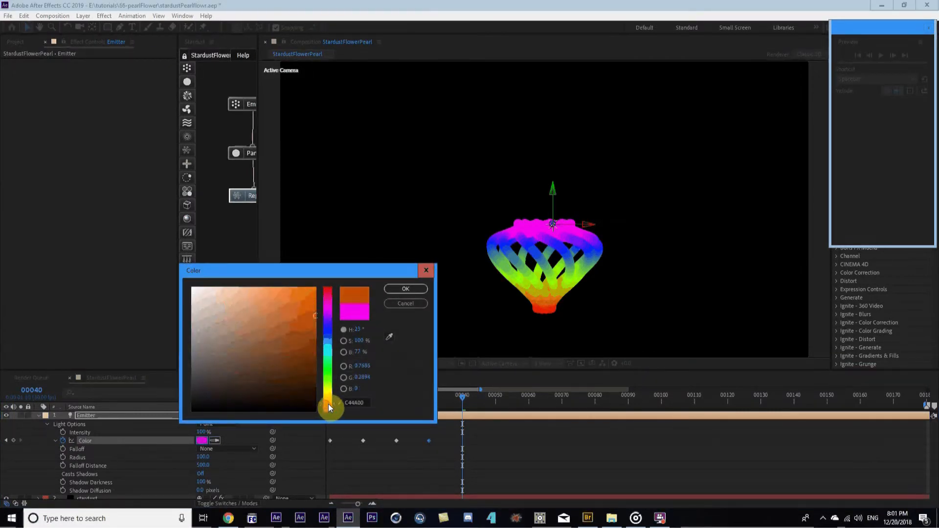
key("Return")
Add blue at frame 50 and bright red at frame 60, then preview the colour changes
key("shift+Page_Down")
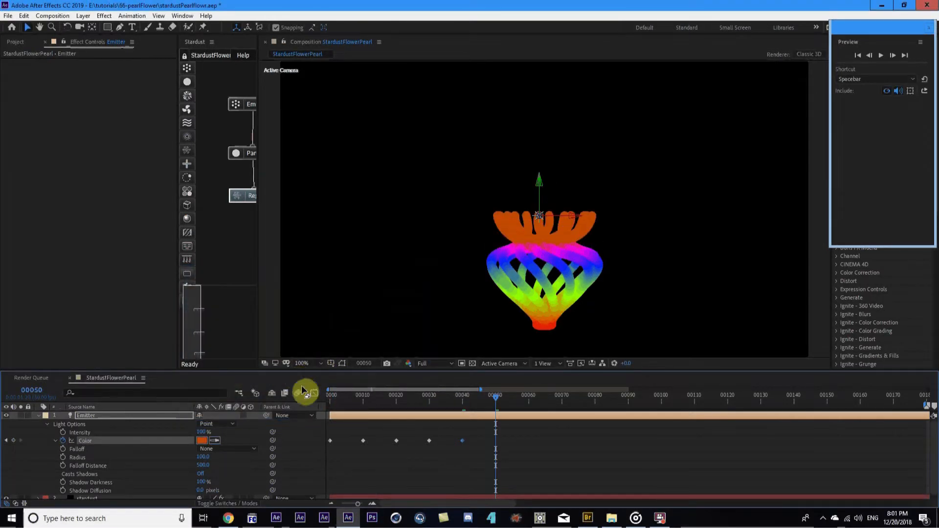
left_click(200, 439)
left_click(326, 345)
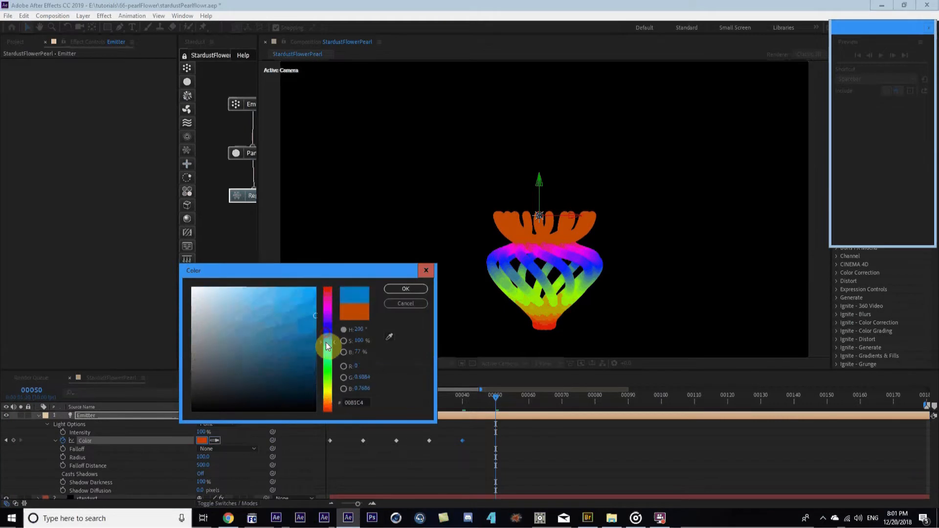
left_click(406, 289)
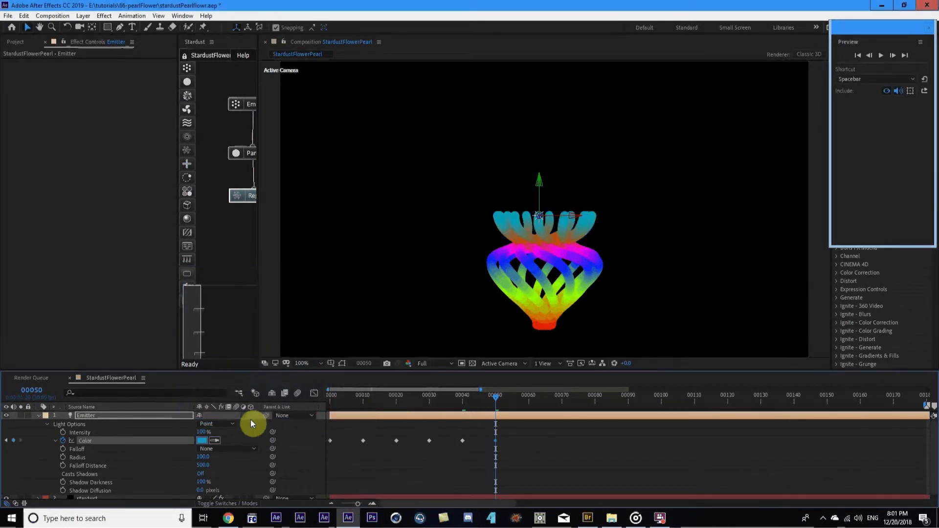
key("shift+Page_Down")
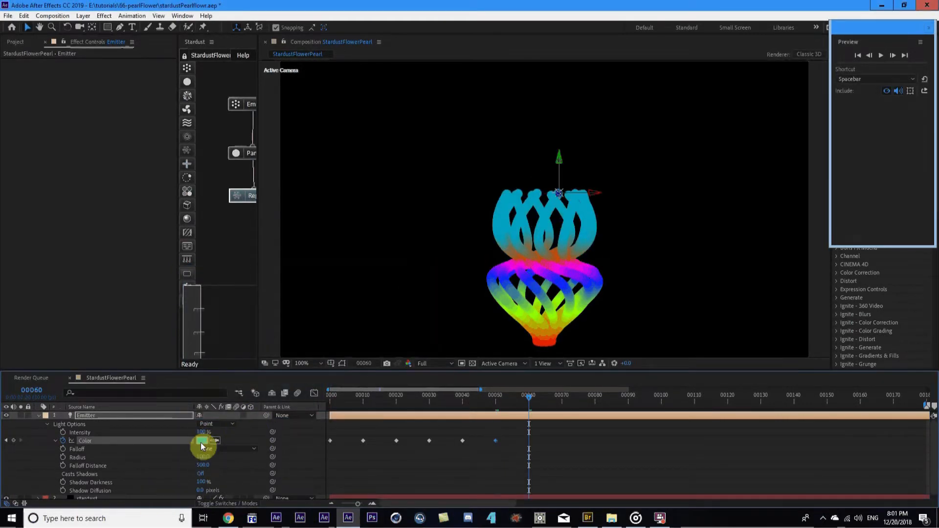
left_click(201, 441)
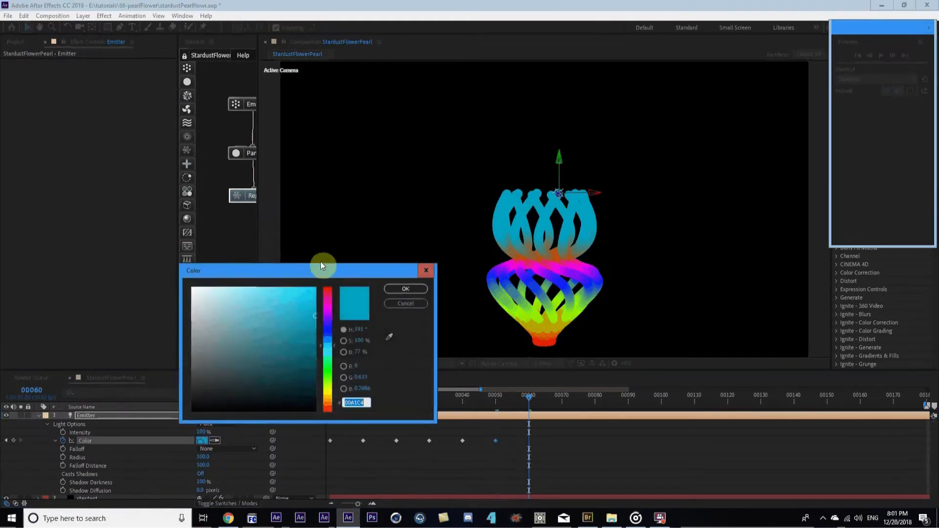
left_click_drag(327, 300, 342, 273)
mouse_move(315, 315)
left_mouse_down()
mouse_move(325, 300)
mouse_move(310, 293)
mouse_move(349, 265)
left_mouse_up()
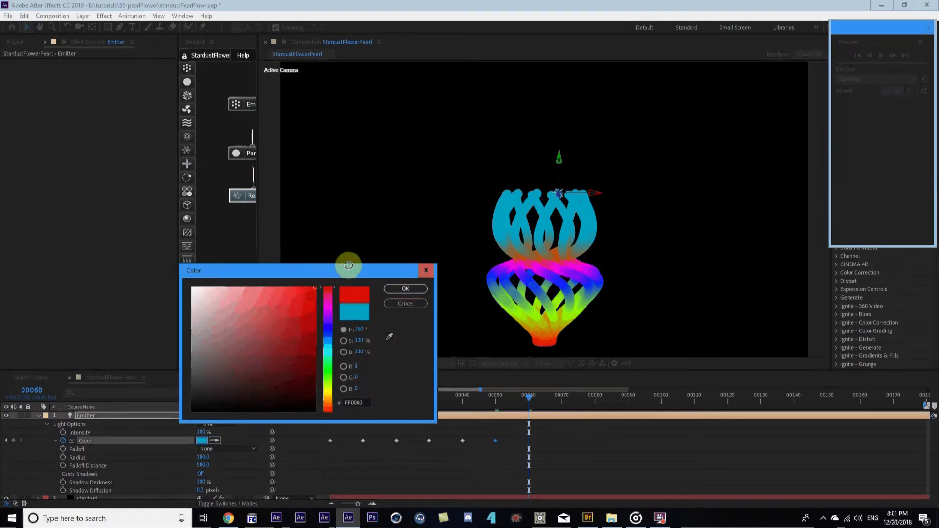
left_click(396, 292)
key("Home")
left_click_drag(331, 393, 536, 403)
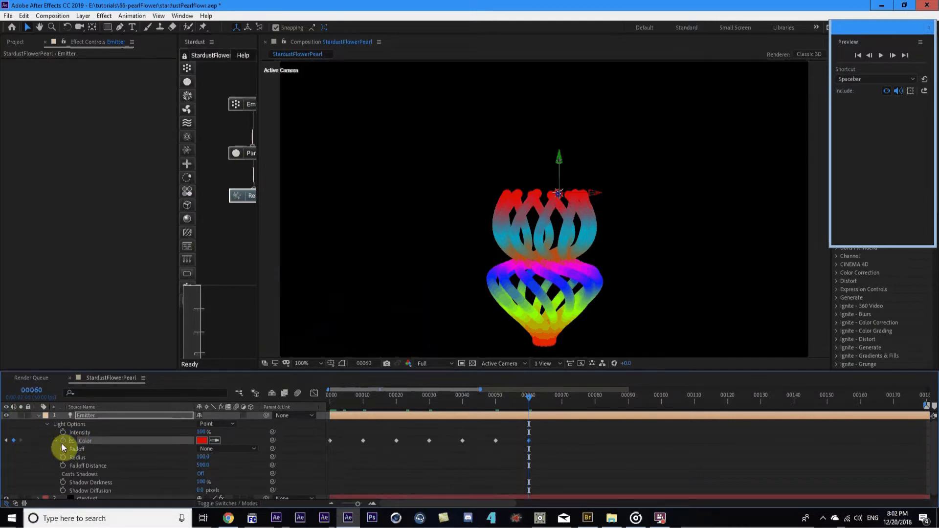
Add a loopOut(type = "cycle") expression to the light Color and preview the looping colours
left_click(61, 443, "alt")
left_click(233, 450)
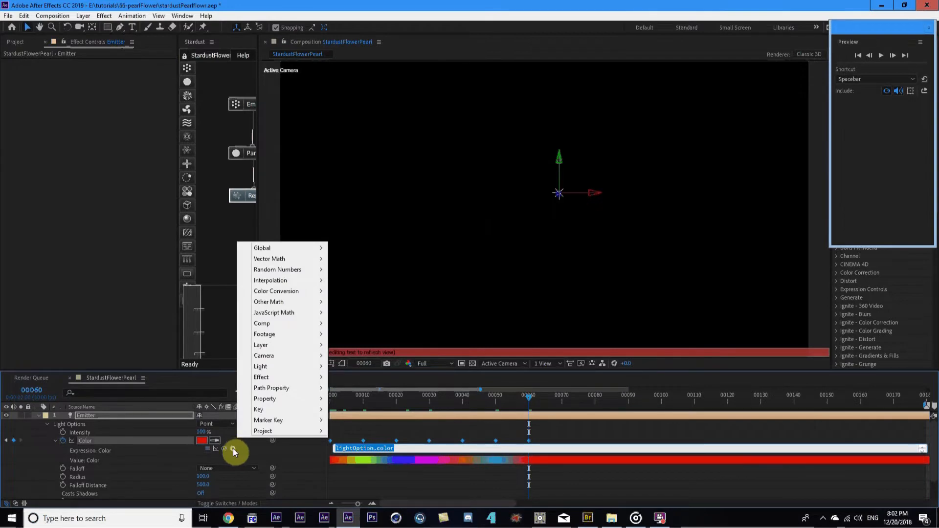
mouse_move(284, 388)
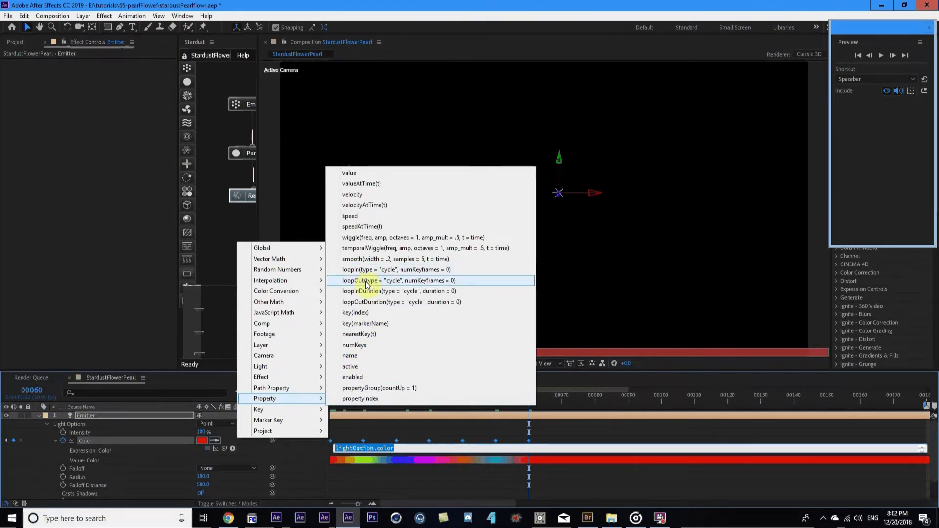
left_click(386, 280)
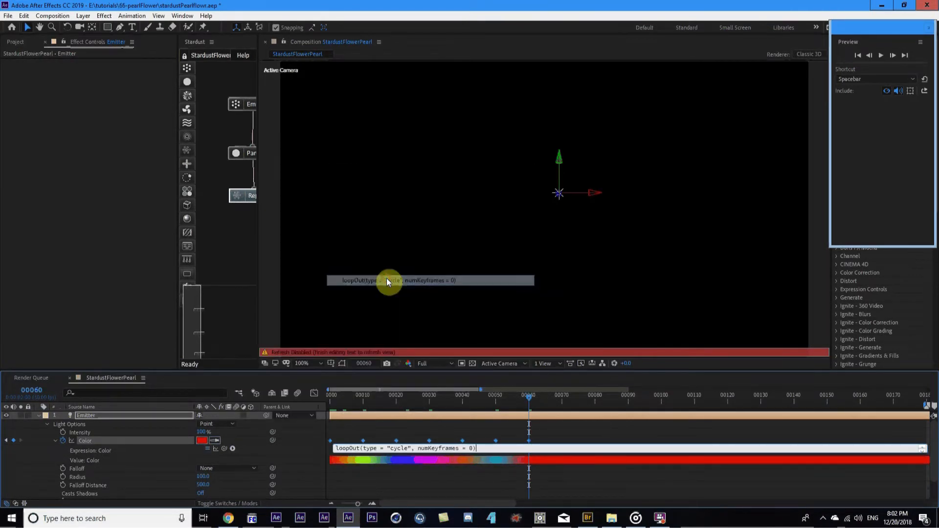
left_click(418, 472)
left_click_drag(474, 398, 708, 467)
Make all light Color keyframes hold and paste a copy of them at frame 00060
key("minus")
key("minus")
left_click_drag(424, 398, 615, 421)
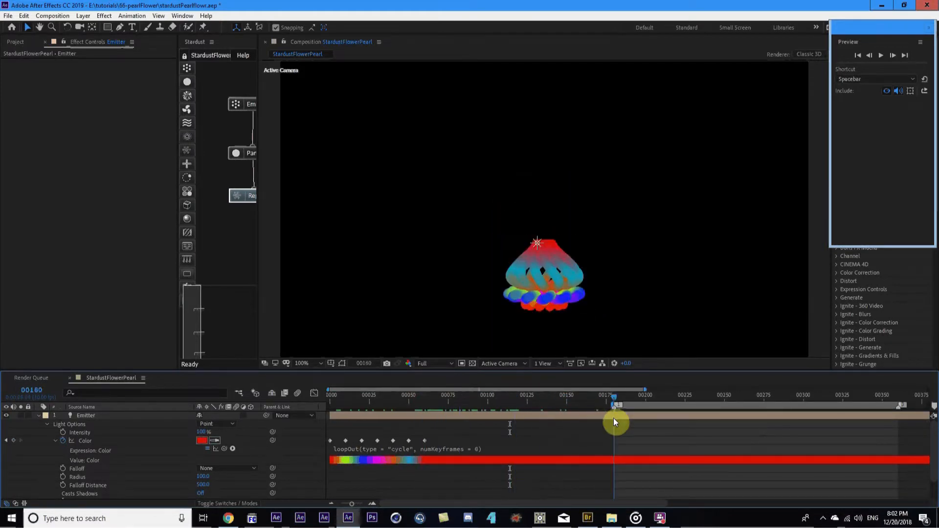
key("minus")
key("space")
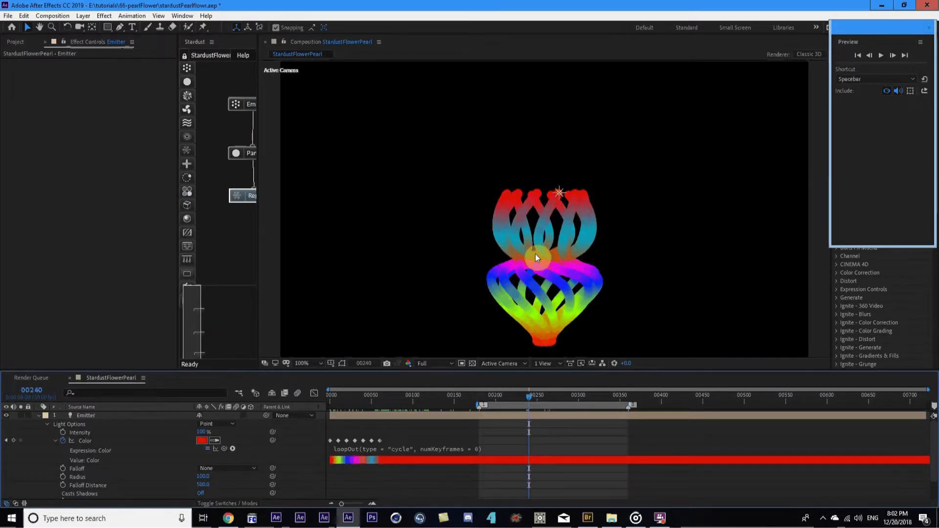
left_click_drag(389, 439, 318, 453)
right_click(337, 442)
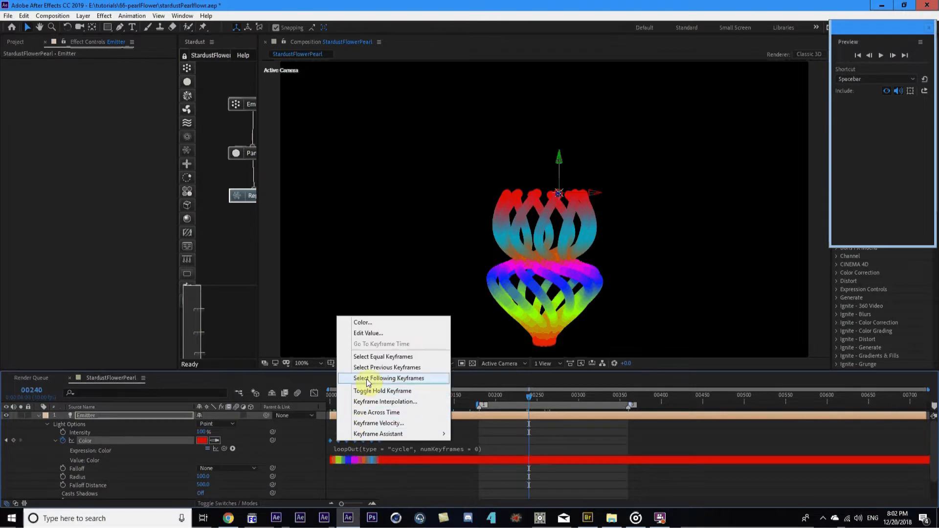
left_click(369, 390)
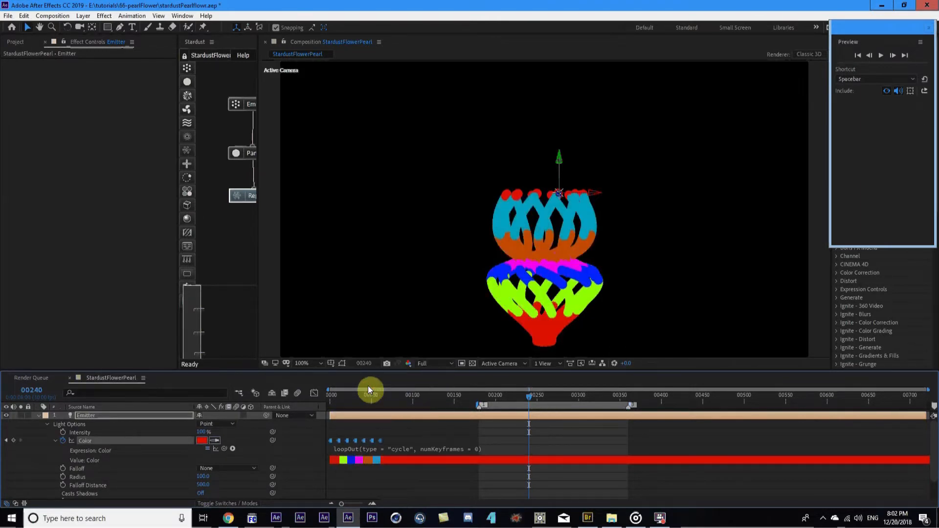
key("j")
mouse_move(379, 406)
left_mouse_down()
mouse_move(346, 406)
mouse_move(378, 401)
left_mouse_up()
key("ctrl+v")
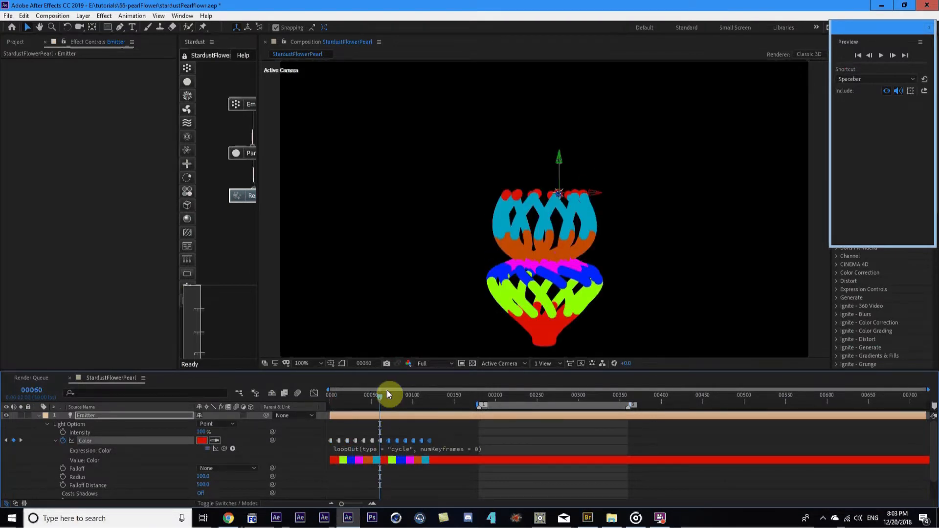
Recolour the pasted keyframes at 00070 to yellow and the next one to green
left_click_drag(383, 398, 392, 399)
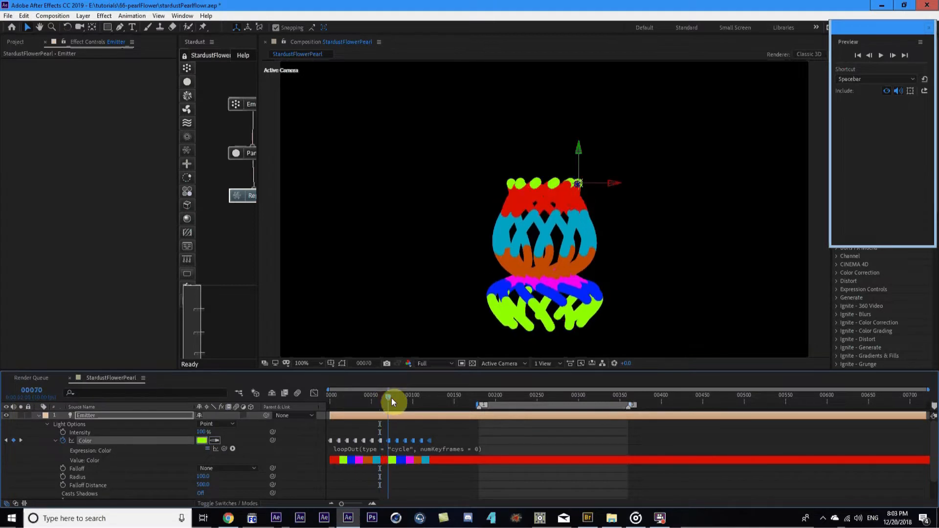
double_click(388, 441)
left_click(327, 394)
left_click_drag(298, 307, 327, 287)
key("Return")
double_click(397, 441)
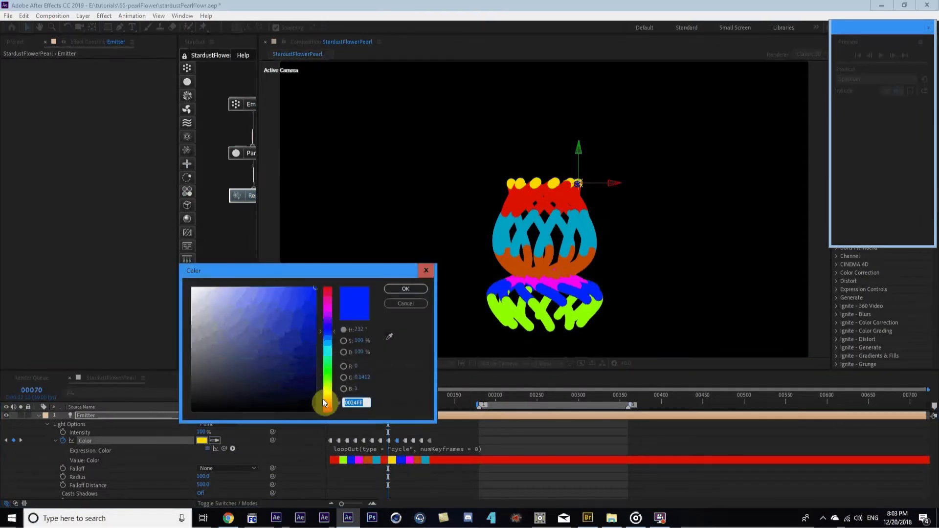
left_click_drag(325, 398, 325, 374)
left_click(280, 370)
left_click(329, 374)
left_click(301, 348)
key("Return")
Recolour the keyframes at 00090 to violet and 00100 to red-orange
mouse_move(404, 395)
left_mouse_down()
mouse_move(412, 400)
mouse_move(404, 400)
left_mouse_up()
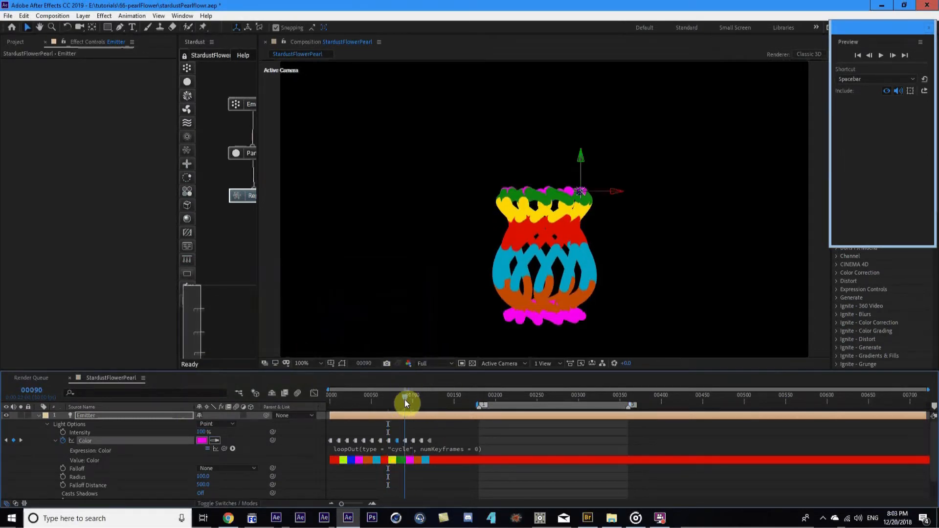
double_click(404, 442)
left_click(329, 324)
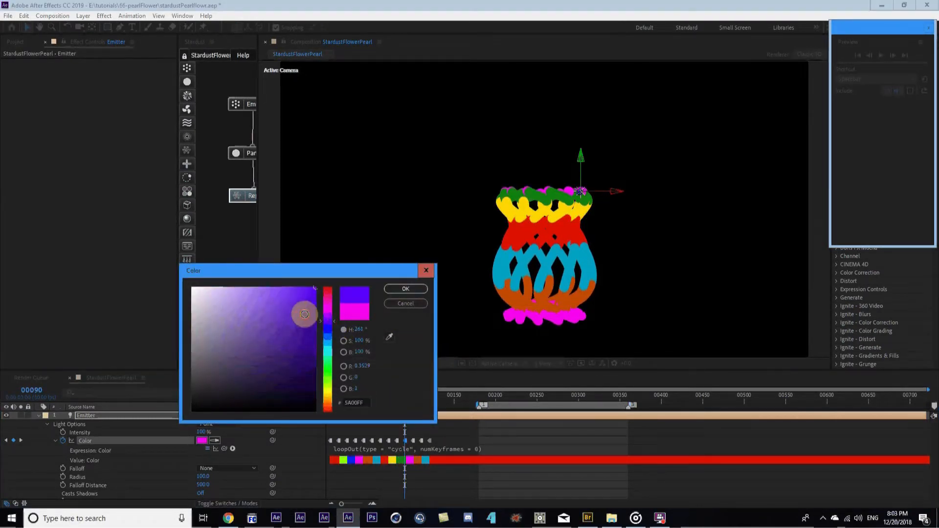
left_click(313, 311)
key("Return")
left_click_drag(405, 397, 413, 395)
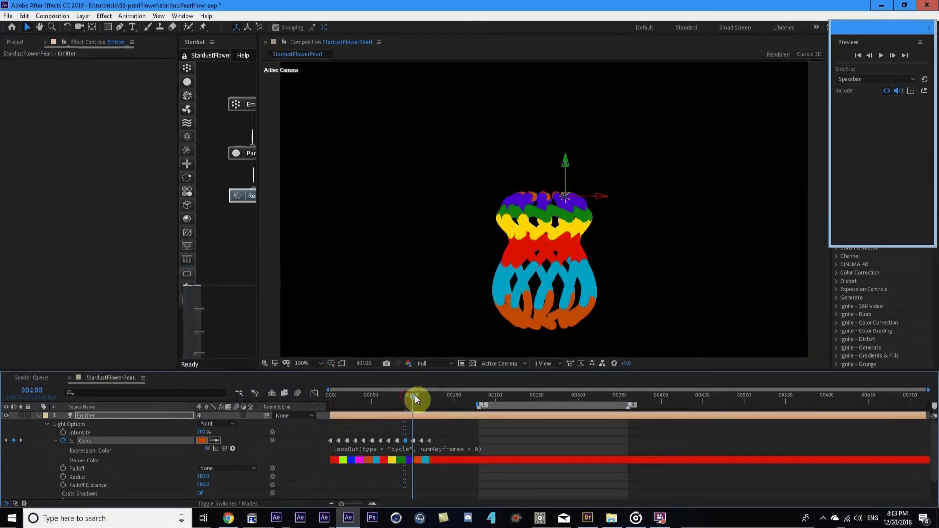
left_click(413, 440)
double_click(413, 440)
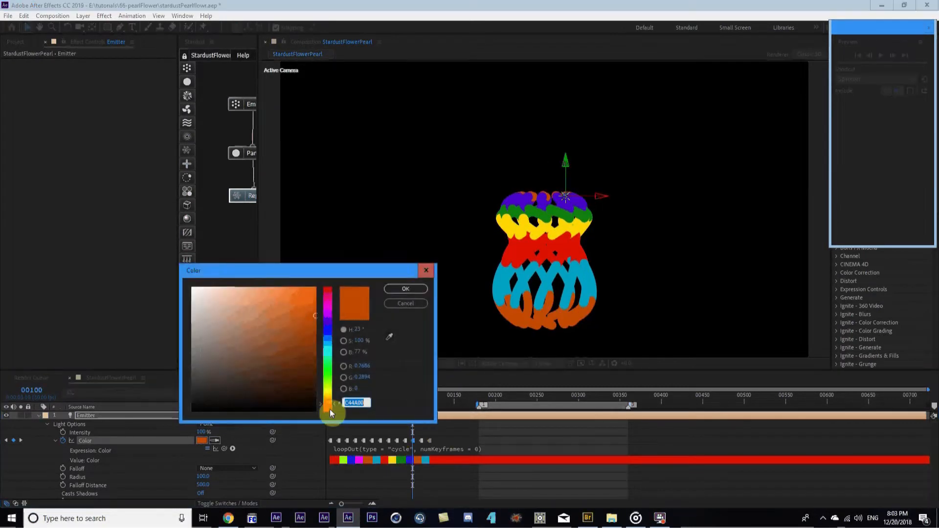
left_click(328, 409)
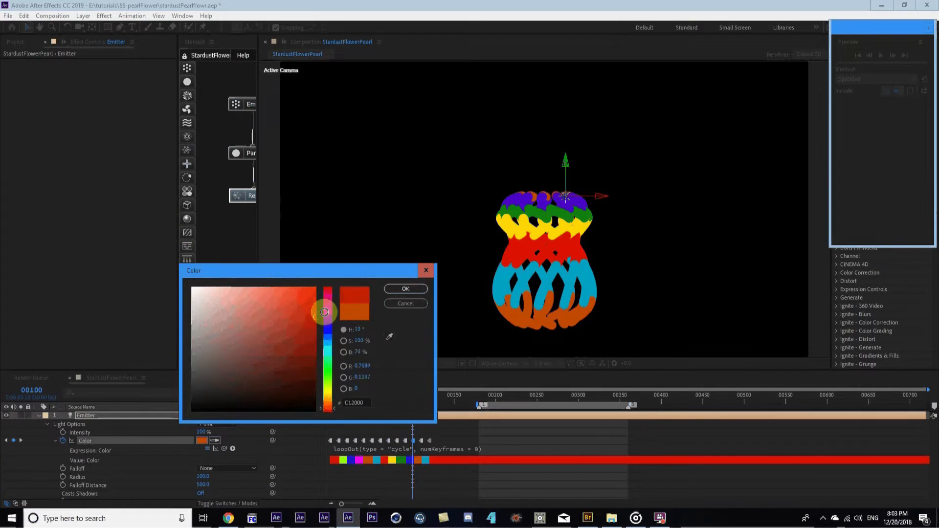
left_click(316, 298)
key("Return")
Recolour the cyan keyframe at 00110 to bright blue
left_click_drag(411, 395, 421, 395)
double_click(421, 441)
left_click(325, 337)
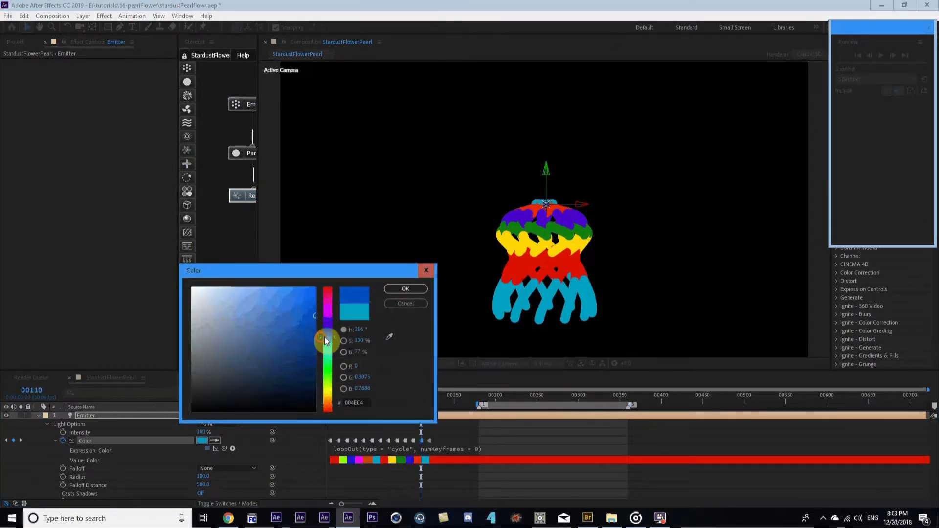
left_click(312, 290)
key("Return")
left_click(430, 395)
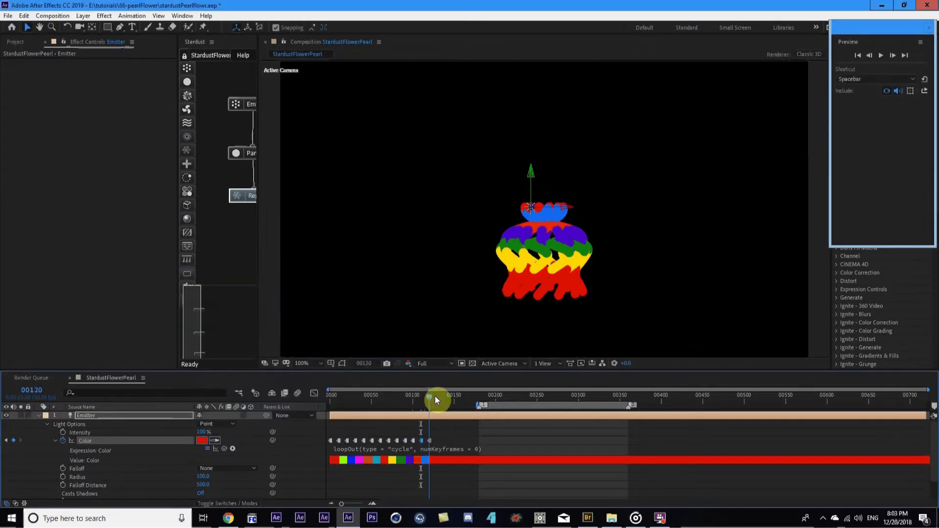
Scrub the flower through its colour cycle and zoom the timeline onto the first Color keyframes
left_click_drag(487, 396, 539, 395)
left_click_drag(451, 435, 325, 447)
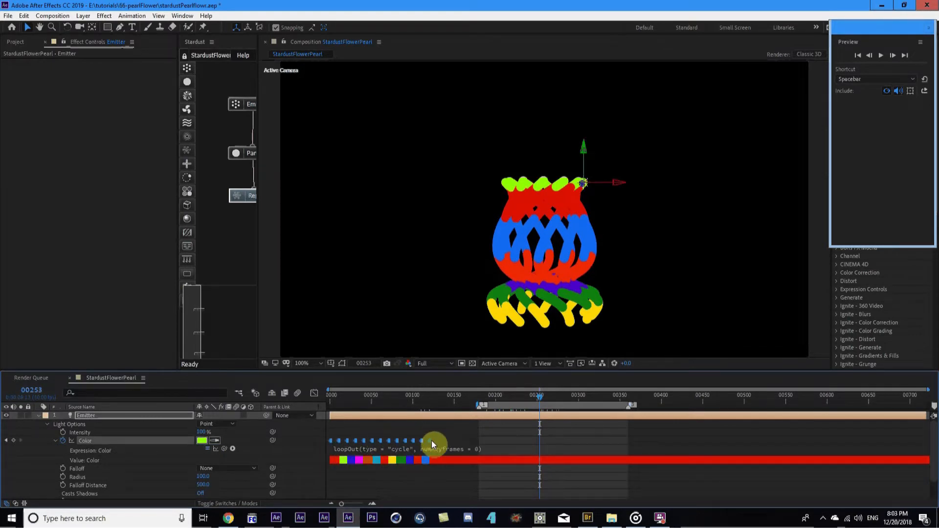
left_click(446, 396)
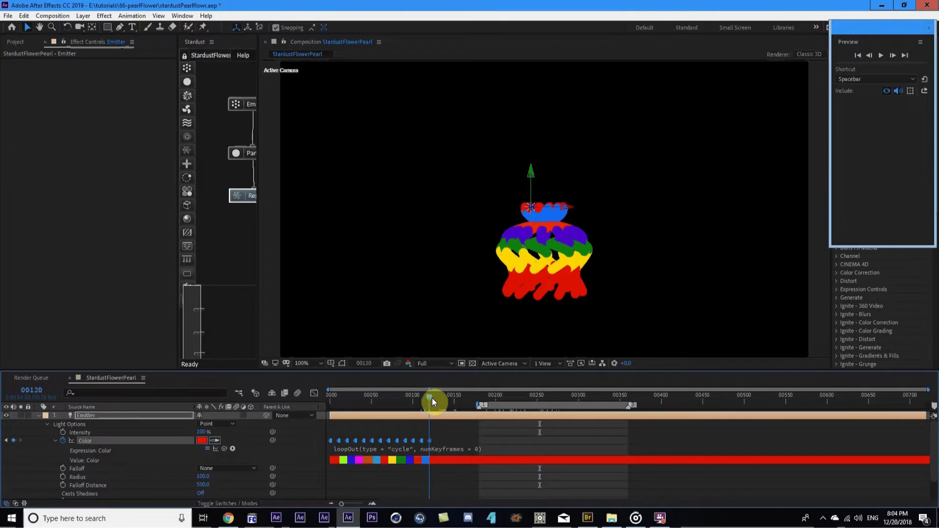
left_click(479, 393)
left_click_drag(480, 392, 340, 409)
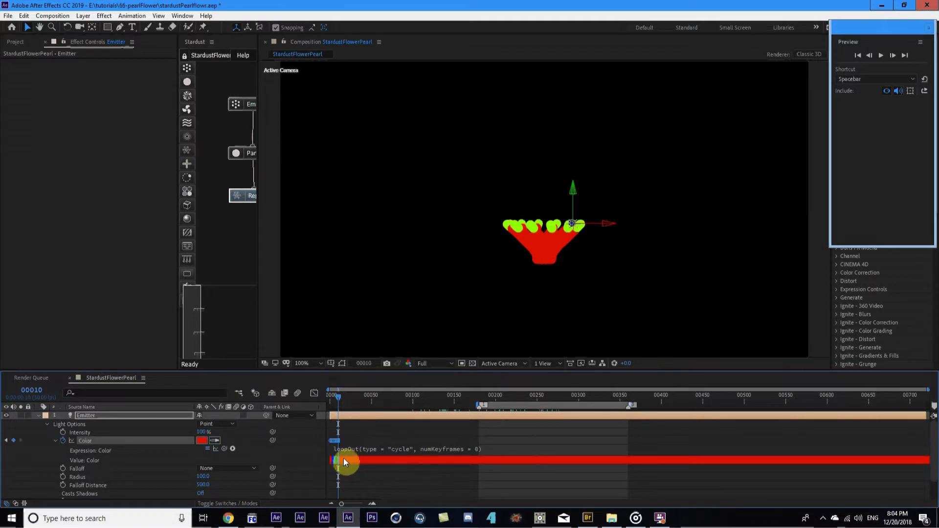
key("equal")
key("equal")
key("equal")
key("space")
left_click_drag(388, 438, 542, 435)
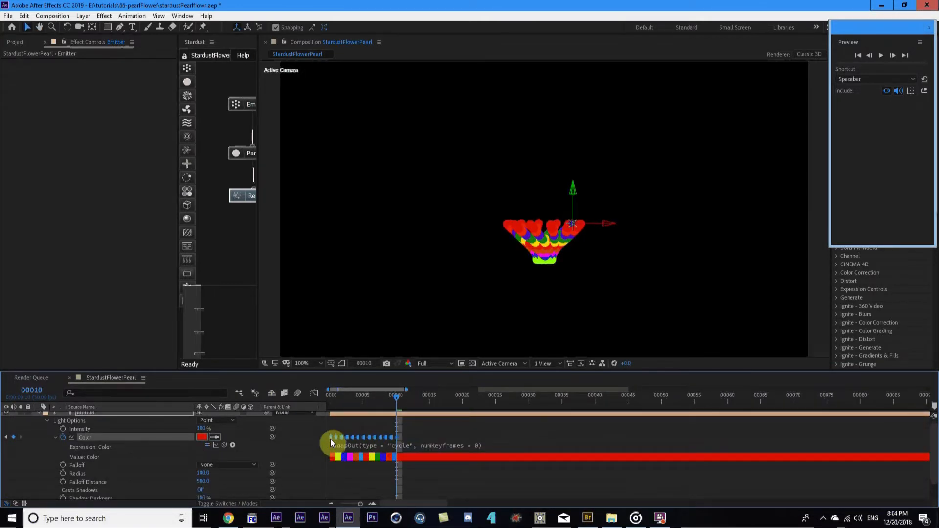
key("minus")
key("minus")
key("minus")
RAM-preview the loop from about frame 247 and jump between the work-area start and end
left_click_drag(521, 398, 585, 386)
key("space")
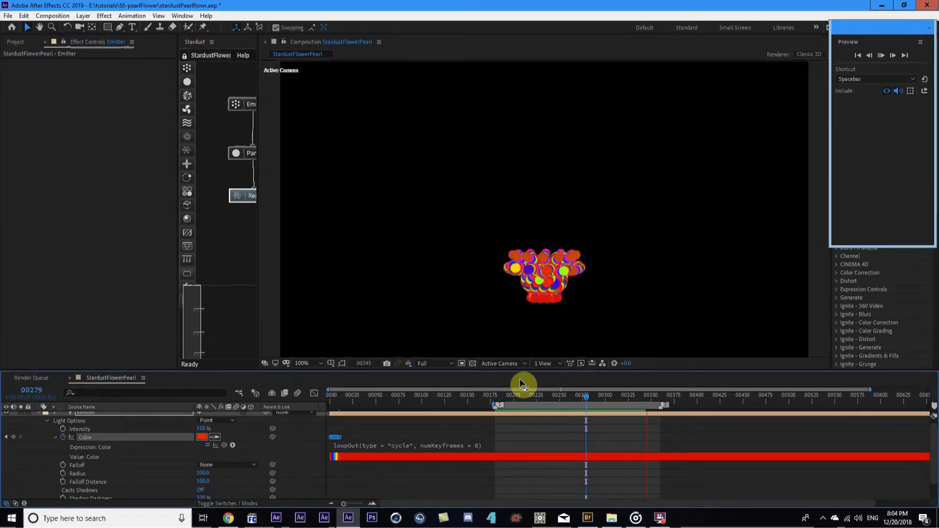
key("space")
key("k")
key("j")
key("k")
key("j")
key("k")
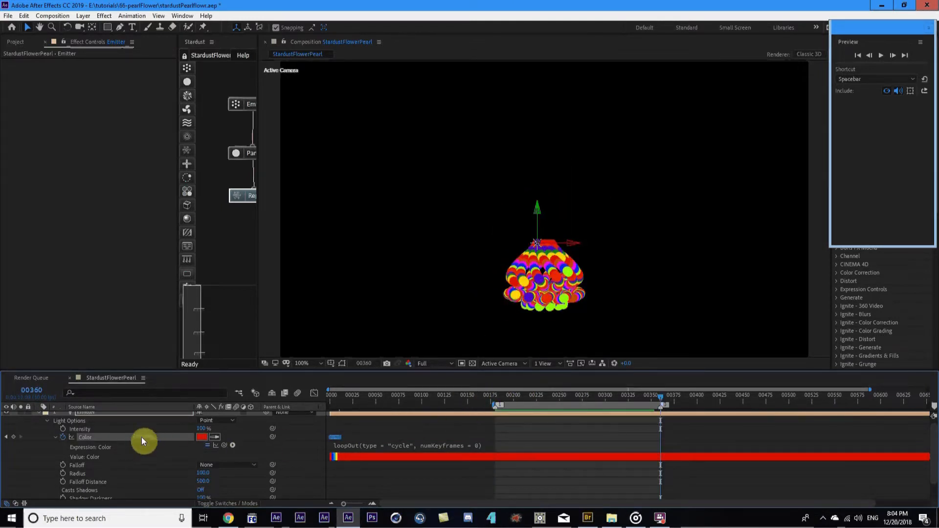
Collapse the Emitter layer's properties and move to frame 238, where the flower is full
scroll(42, 434, "up", 1)
left_click(39, 416)
left_click_drag(509, 394, 549, 391)
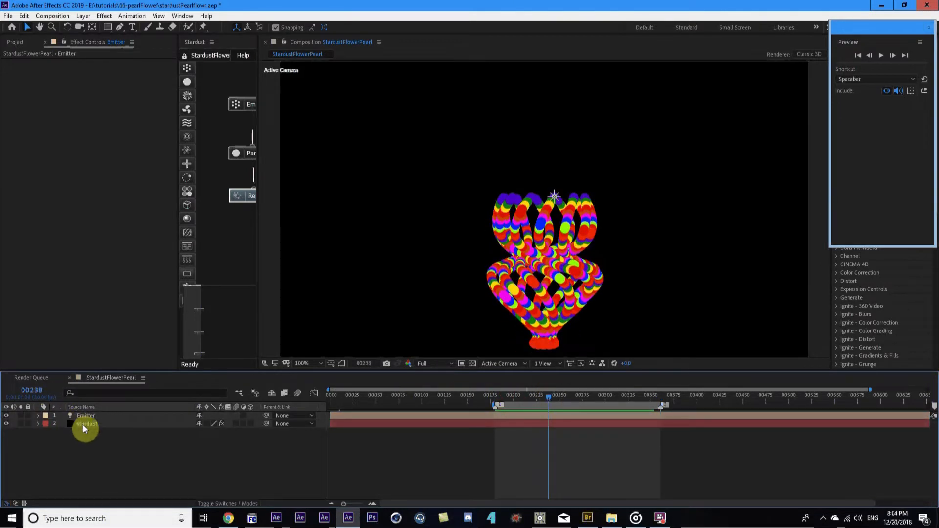
Select the stardust layer and stack the Emitter, Particle and Replica nodes neatly in the graph
left_click(83, 426)
left_click_drag(257, 244, 320, 241)
left_click_drag(257, 101, 254, 82)
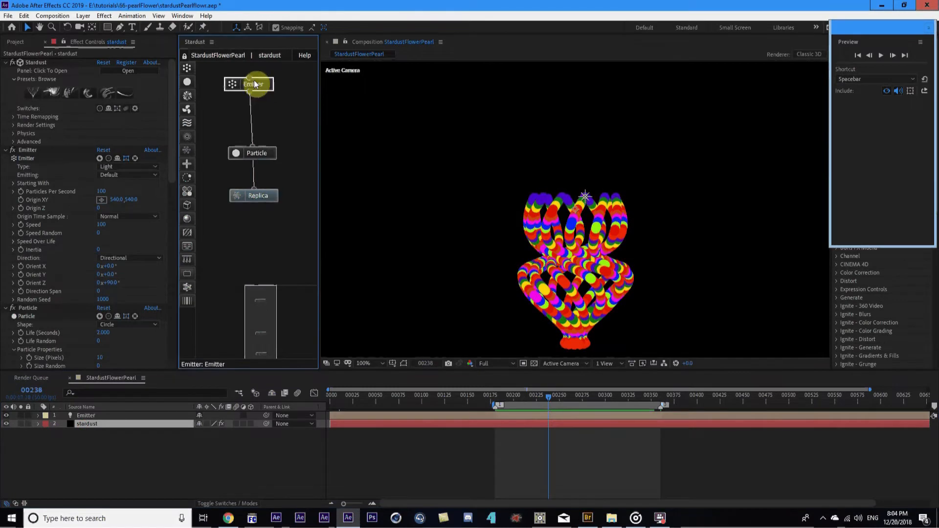
left_click_drag(251, 151, 253, 110)
left_click_drag(265, 200, 258, 143)
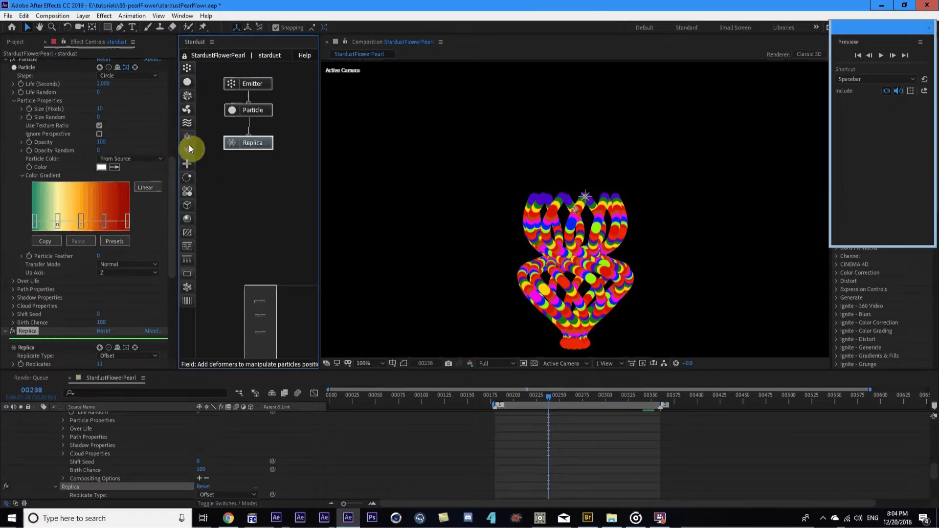
Add a second Replica node below the first, with 5 replicates
left_click_drag(189, 149, 243, 182)
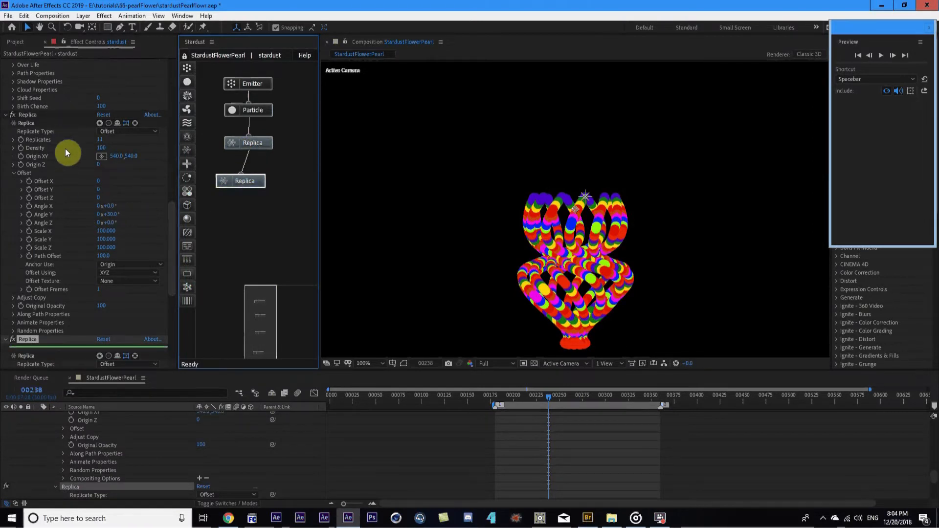
scroll(49, 248, "down", 5)
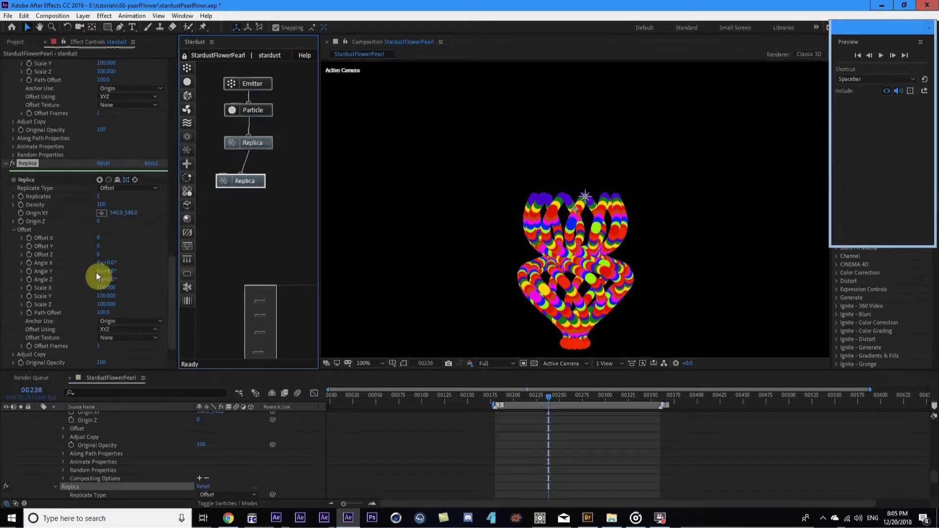
left_click(100, 197)
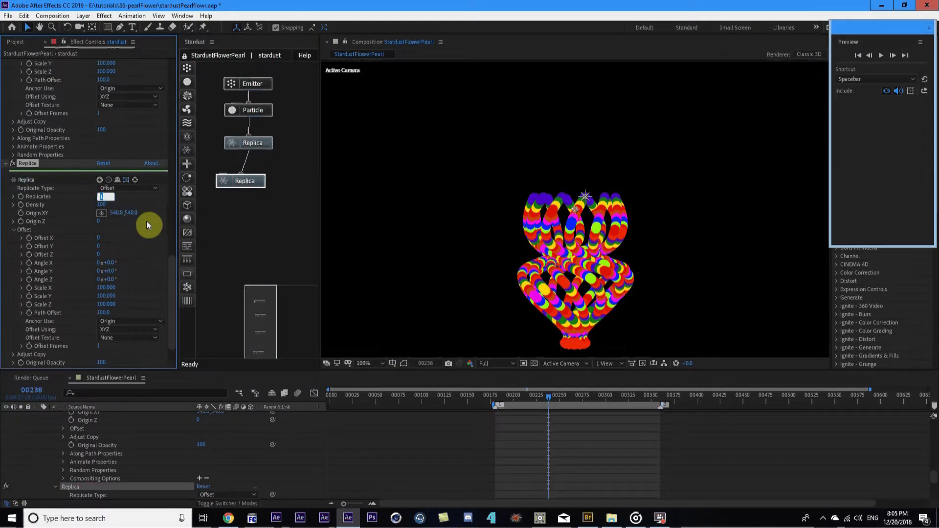
type("5")
key("Return")
Rotate the second Replica's copies to Angle Z 60° and preview the flower at another frame
left_click_drag(109, 279, 119, 275)
left_click(114, 280)
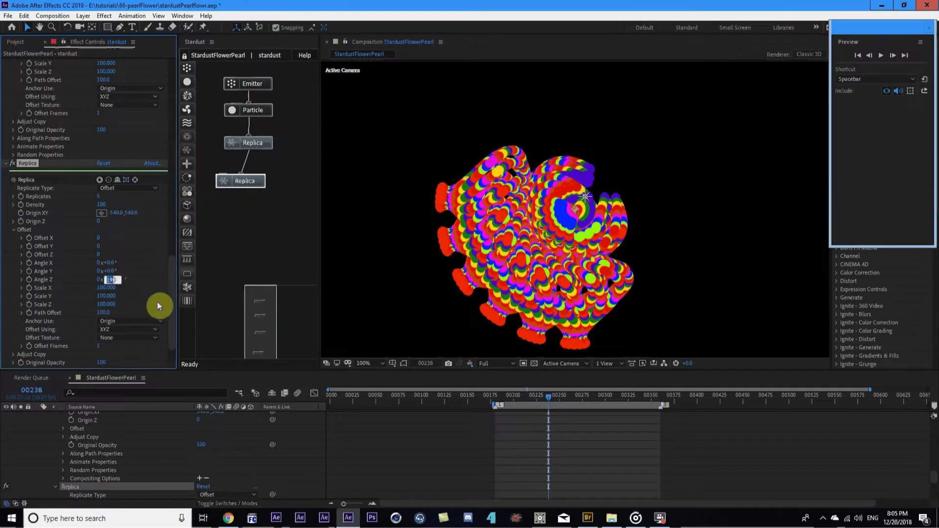
type("60")
key("Return")
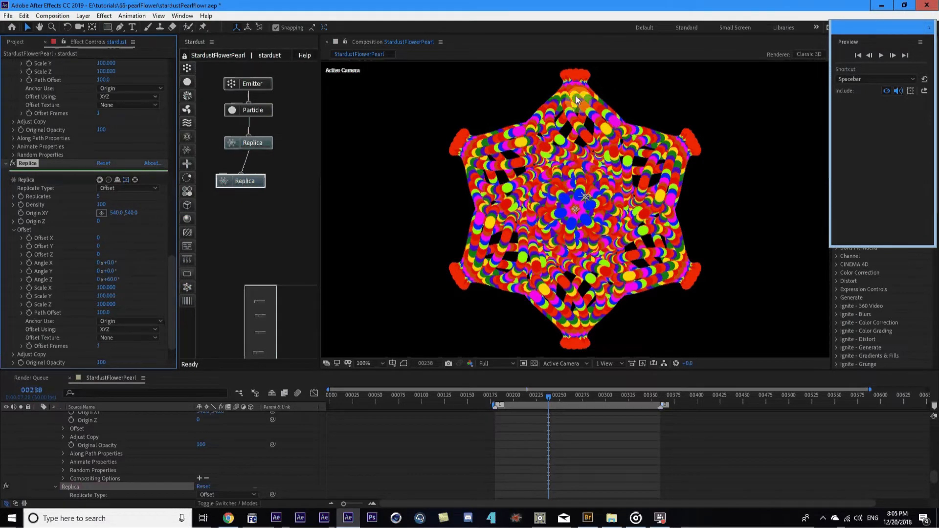
scroll(616, 275, "down", 1)
left_click(494, 395)
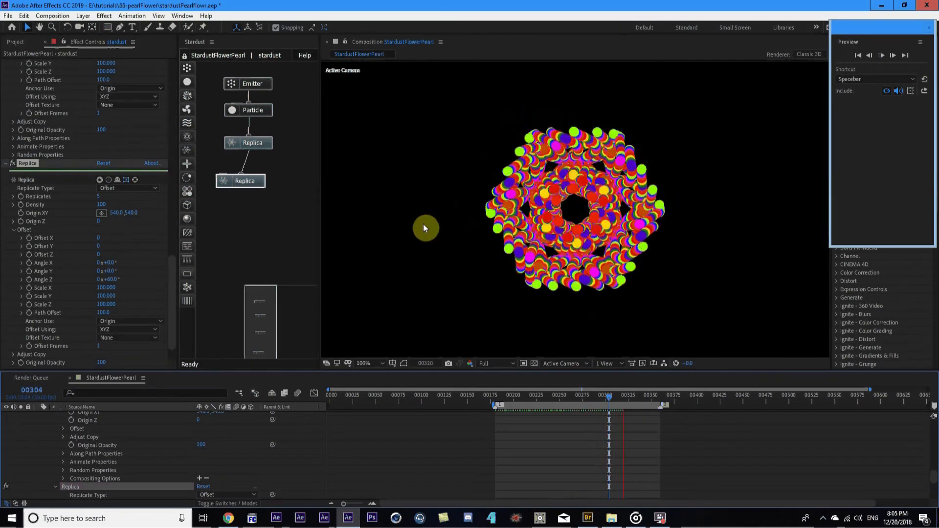
left_click(510, 395)
key("space")
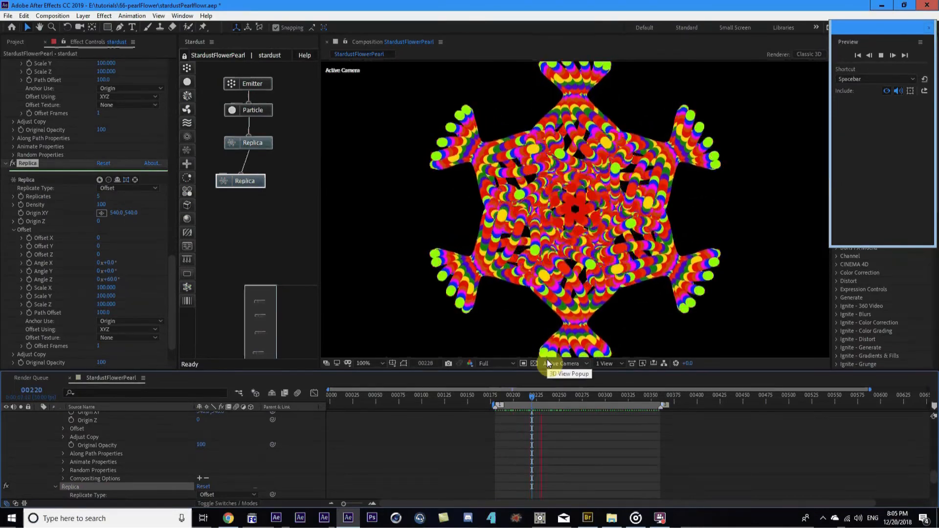
left_click_drag(558, 395, 563, 394)
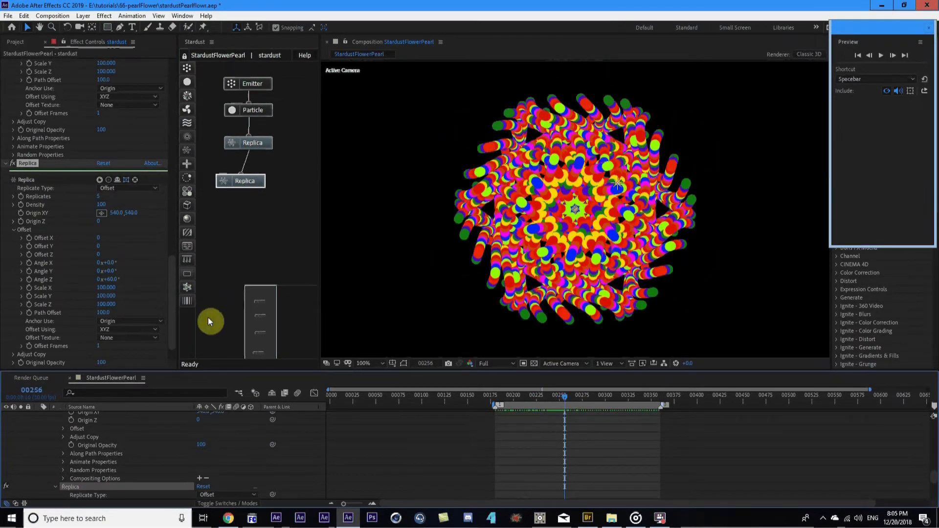
key("Home")
scroll(348, 438, "up", 10)
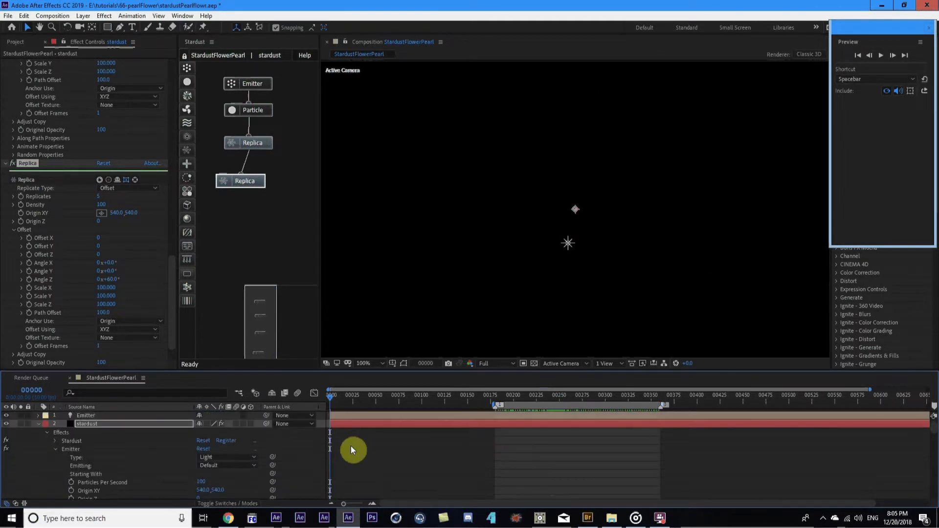
Select the Emitter layer and reveal its Color keyframes on a zoomed-in timeline at frame 5
key("u")
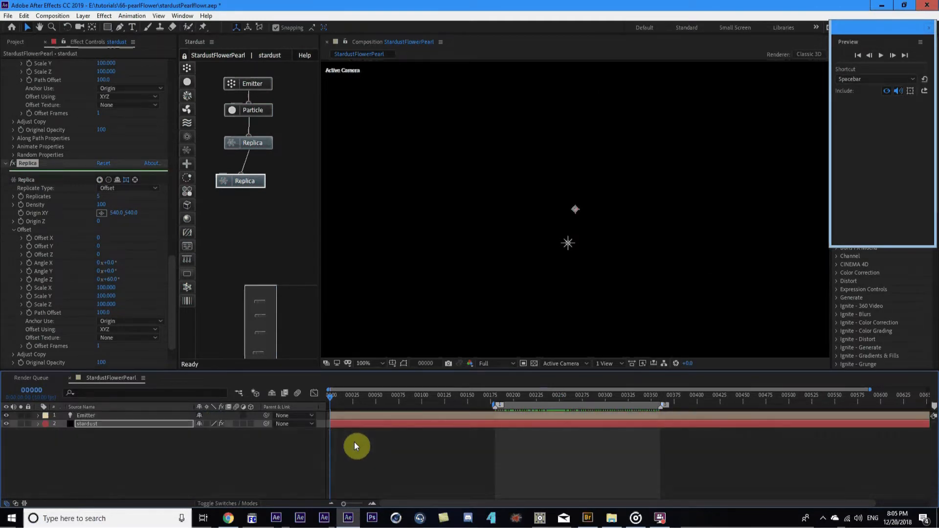
left_click(84, 416)
key("e")
key("e")
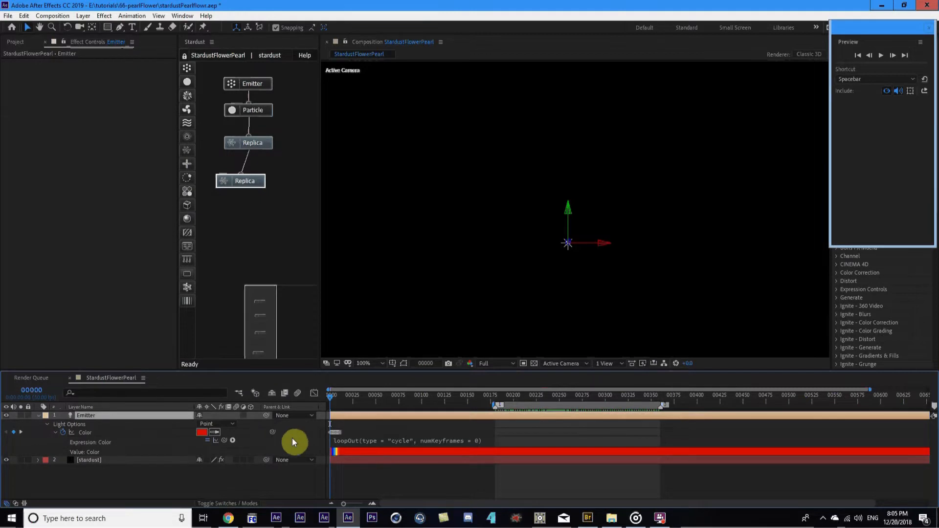
key("equal")
key("equal")
key("equal")
key("equal")
left_click_drag(394, 402, 400, 402)
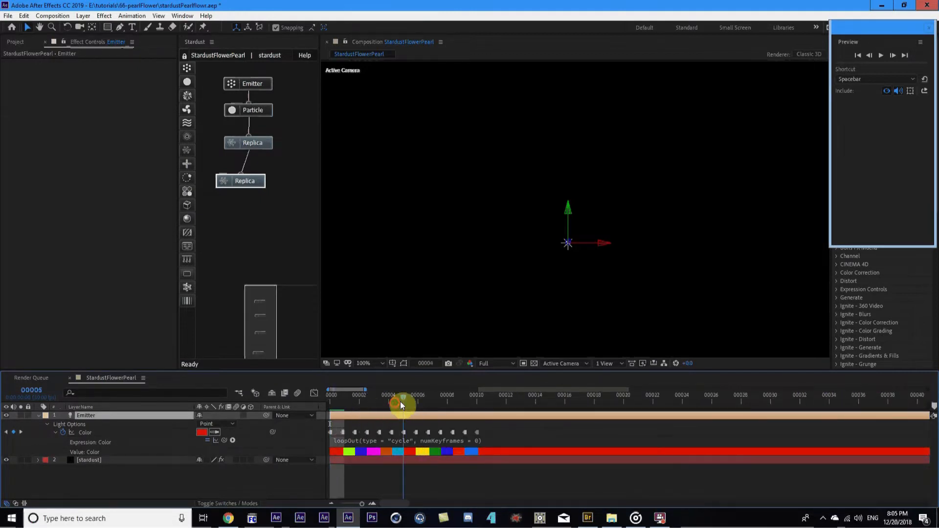
Delete all the Emitter's colour keyframes and check the flower around frame 253
left_click_drag(494, 429, 317, 441)
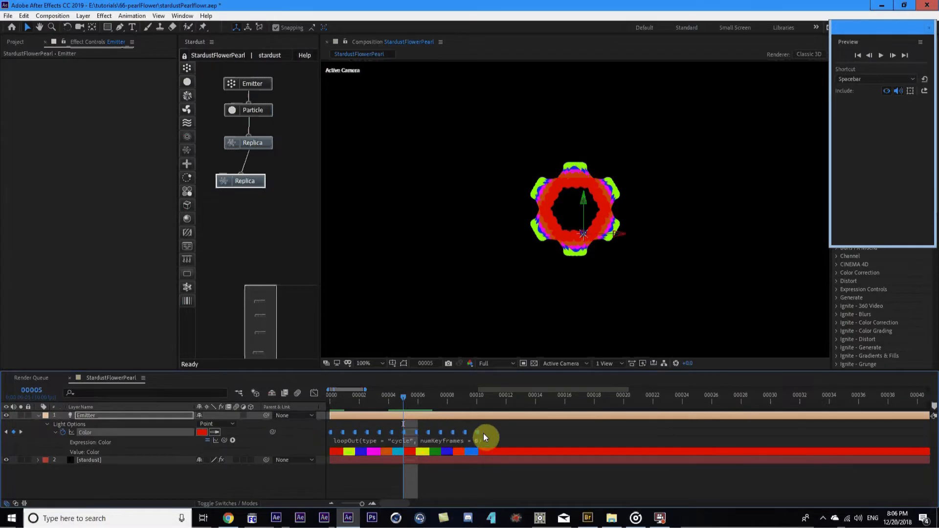
key("Delete")
key("minus")
key("minus")
key("minus")
key("minus")
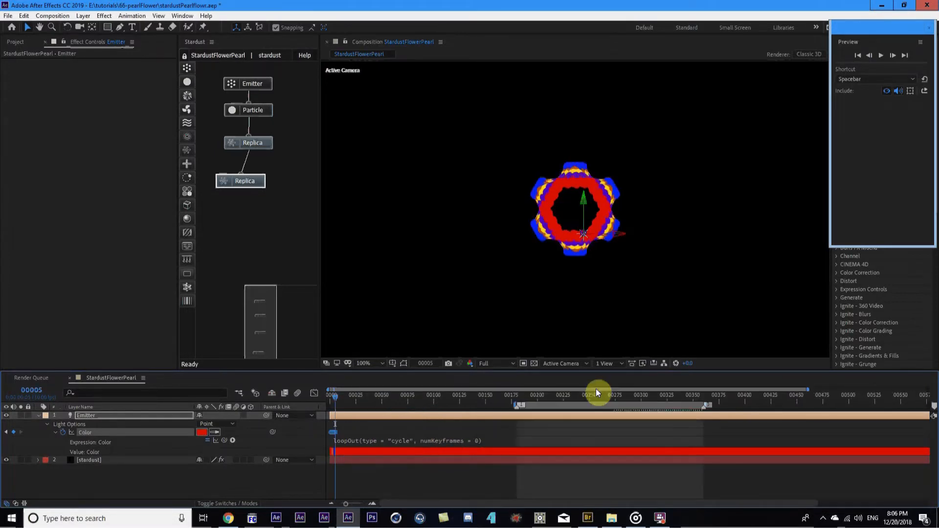
left_click(593, 395)
mouse_move(599, 396)
left_mouse_down()
mouse_move(630, 393)
mouse_move(587, 395)
left_mouse_up()
Set the emitter's Particles Per Second to 44 and Inertia to 28
left_click(93, 460)
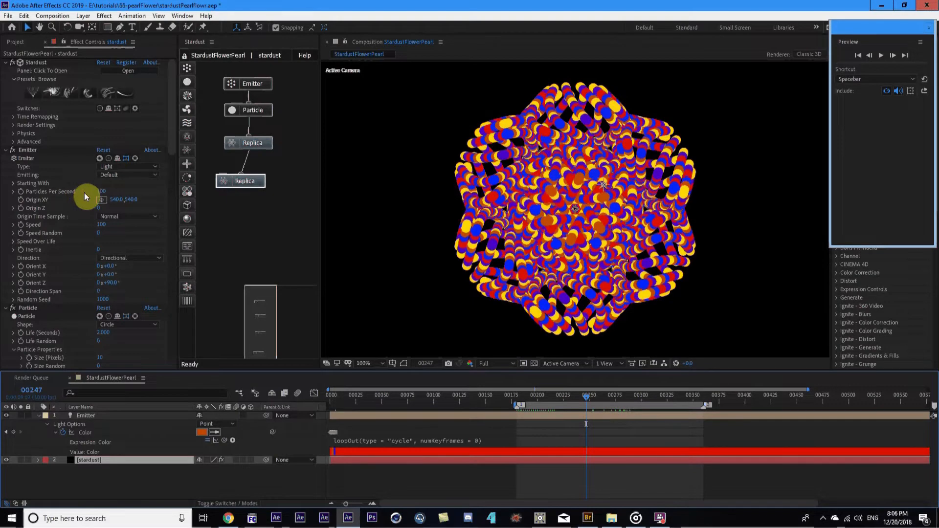
left_click(101, 191)
type("67")
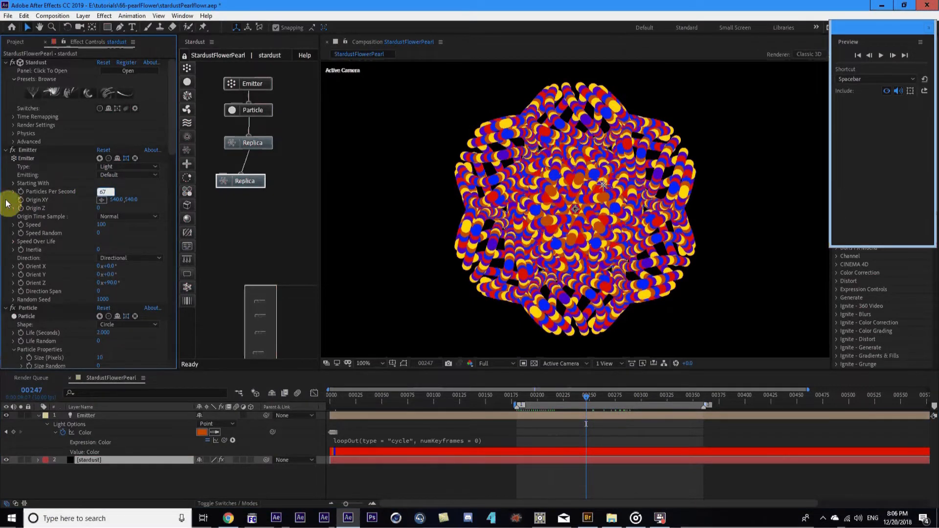
key("Return")
left_click_drag(100, 190, 95, 189)
left_click_drag(99, 252, 109, 247)
left_click_drag(101, 188, 101, 196)
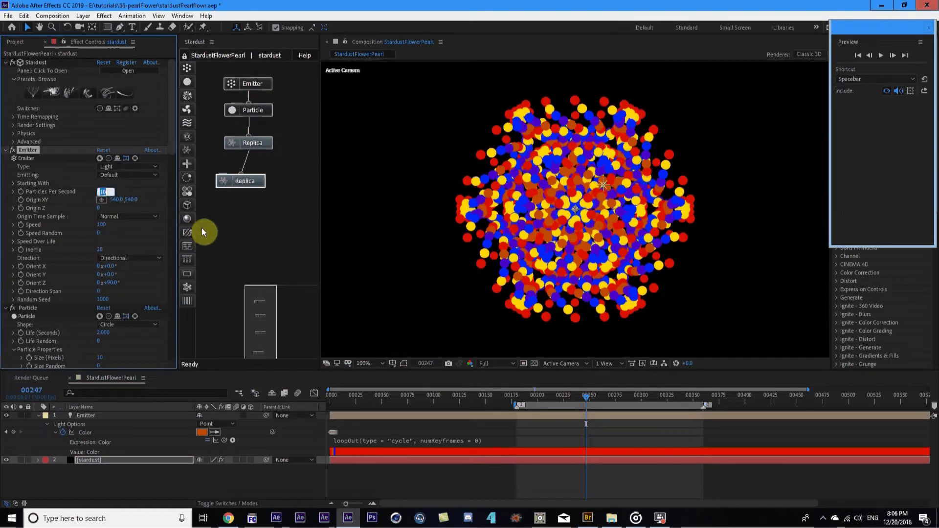
type("44")
key("Return")
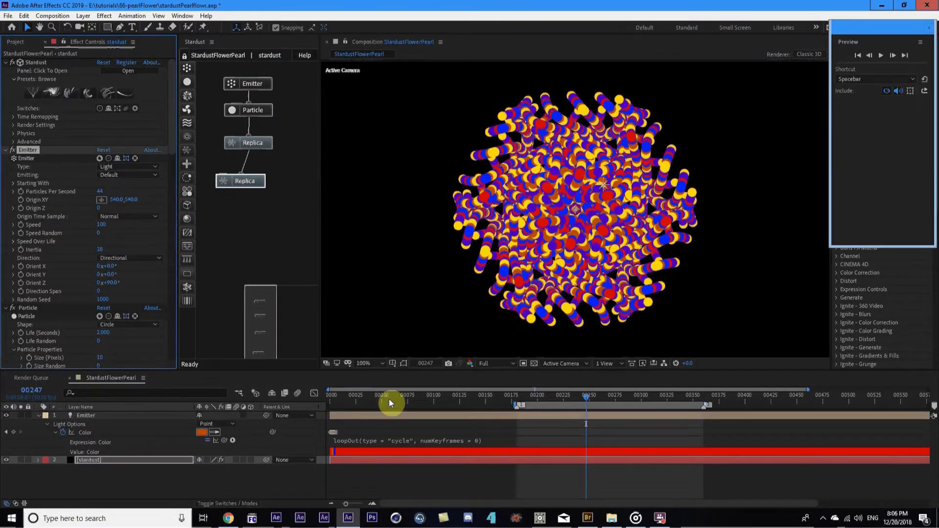
Preview the new flower from frame 185 to about 224, then select the second Replica node
left_click(497, 487)
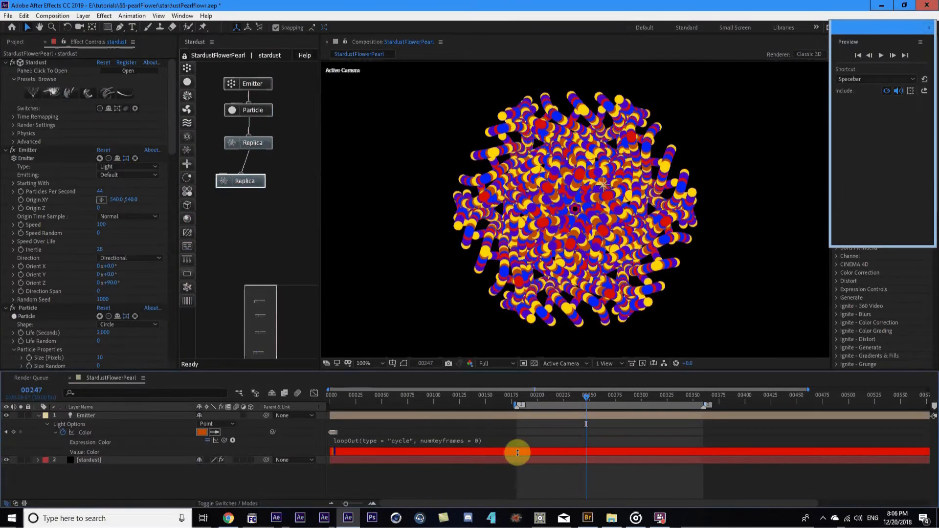
left_click(522, 396)
key("space")
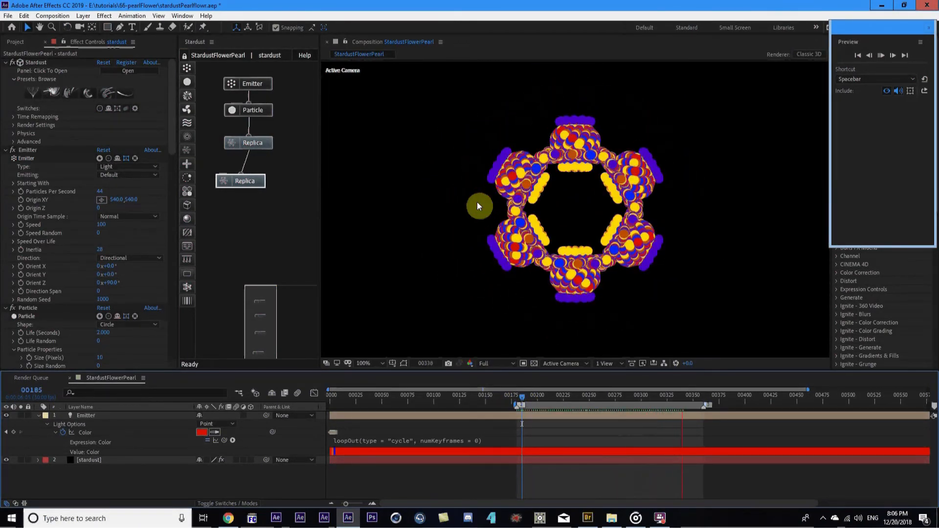
left_click(479, 221)
left_click_drag(543, 394, 563, 395)
left_click(253, 183)
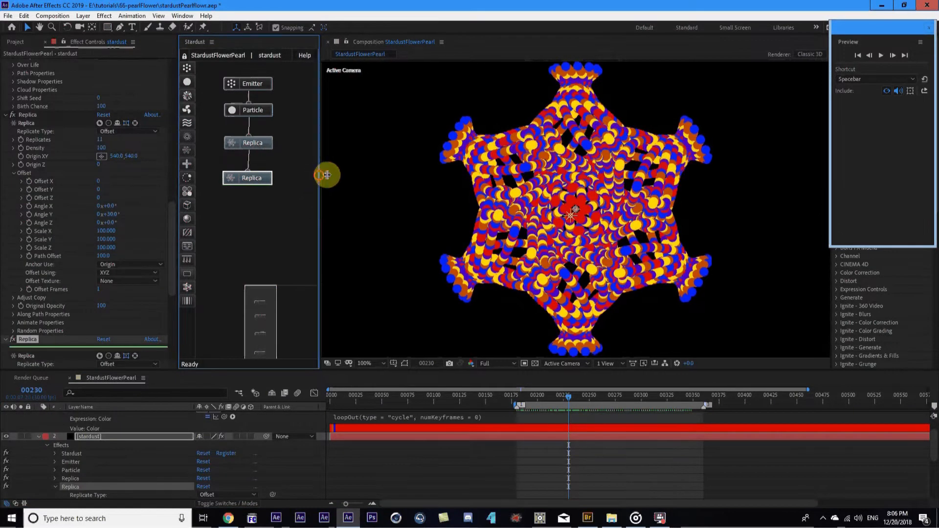
Collapse both Replica settings, open Shadow Properties and switch particle shadows on
left_click_drag(319, 176, 337, 176)
left_click(6, 114)
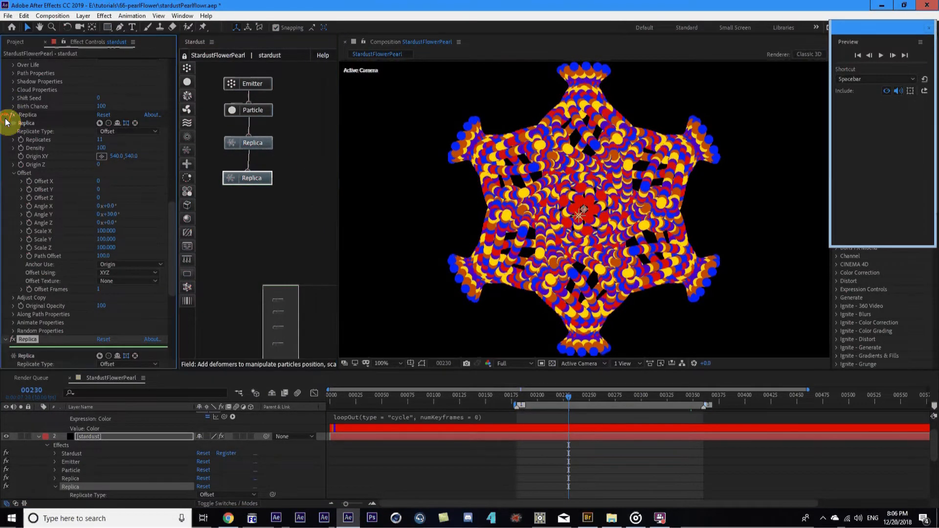
left_click(5, 142)
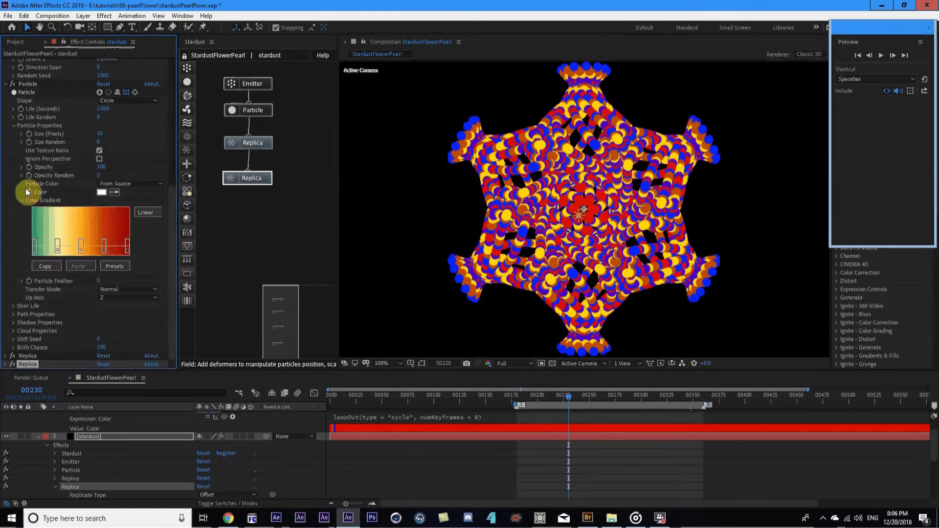
left_click(11, 324)
scroll(74, 290, "down", 2)
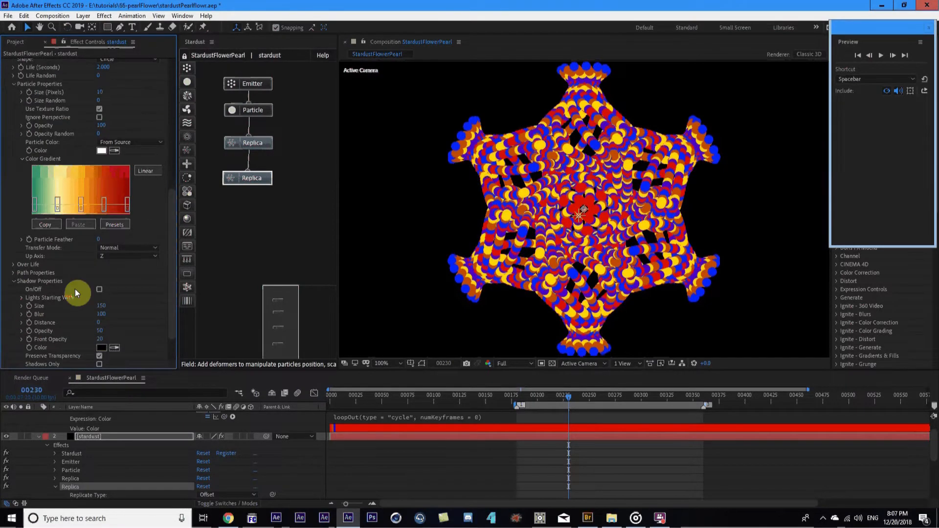
left_click(99, 289)
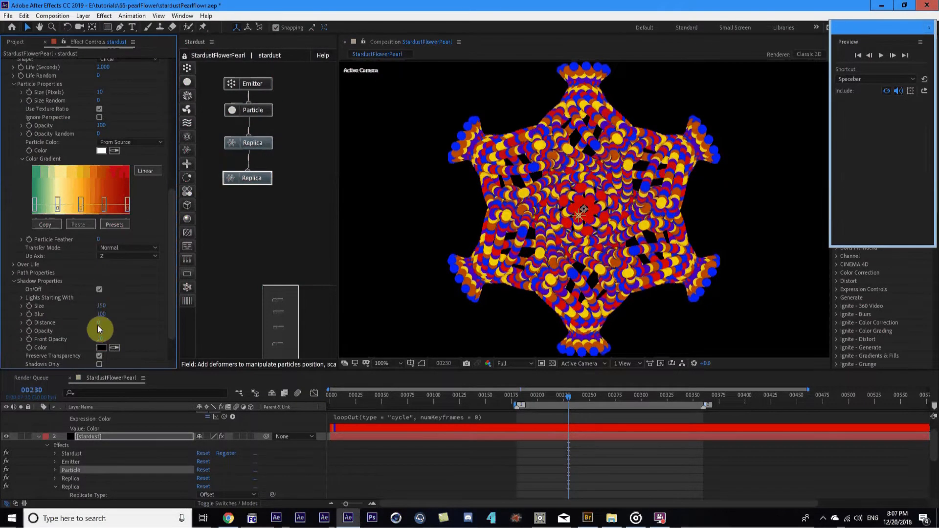
Raise the shadow Size to 196, inspect the flower up close, then turn shadows back off
key("period")
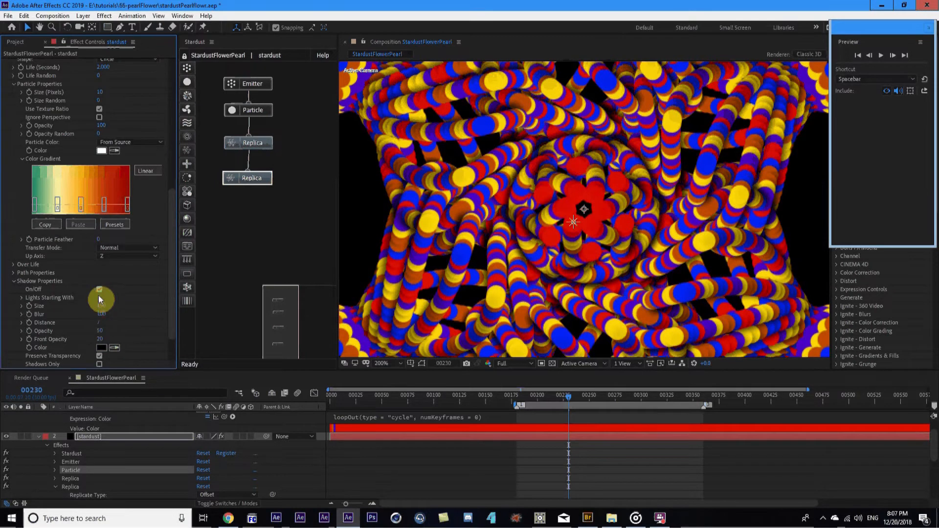
left_click_drag(100, 306, 121, 302)
key("comma")
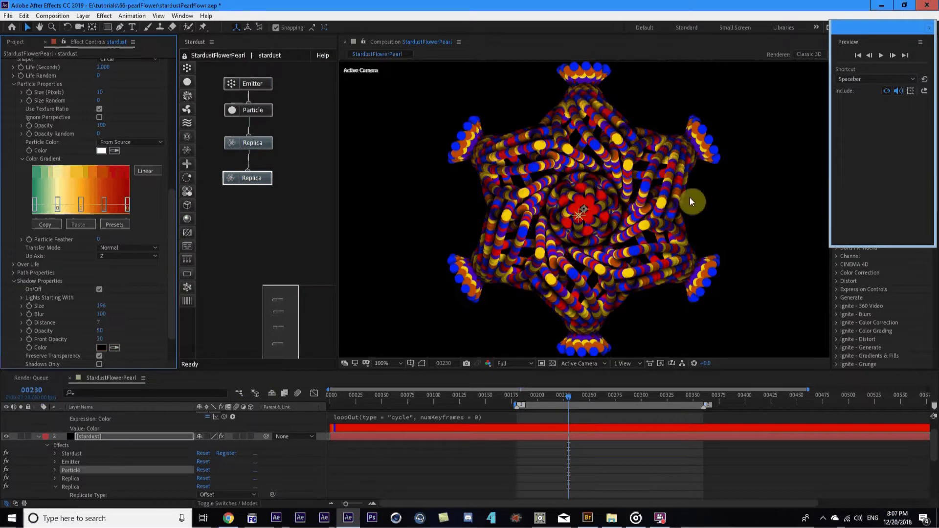
left_click(99, 289)
left_click(40, 439)
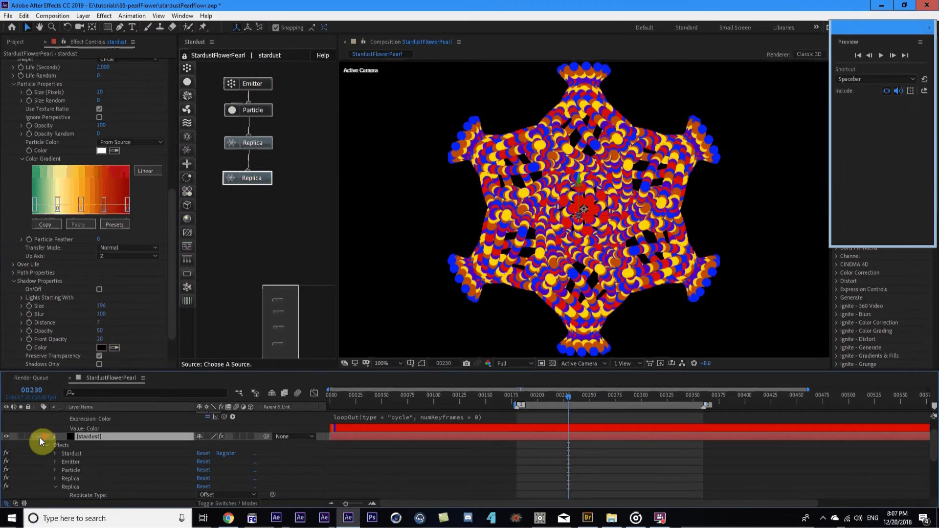
Add Model and Material nodes to the Stardust graph beside the first Replica
left_click(39, 438)
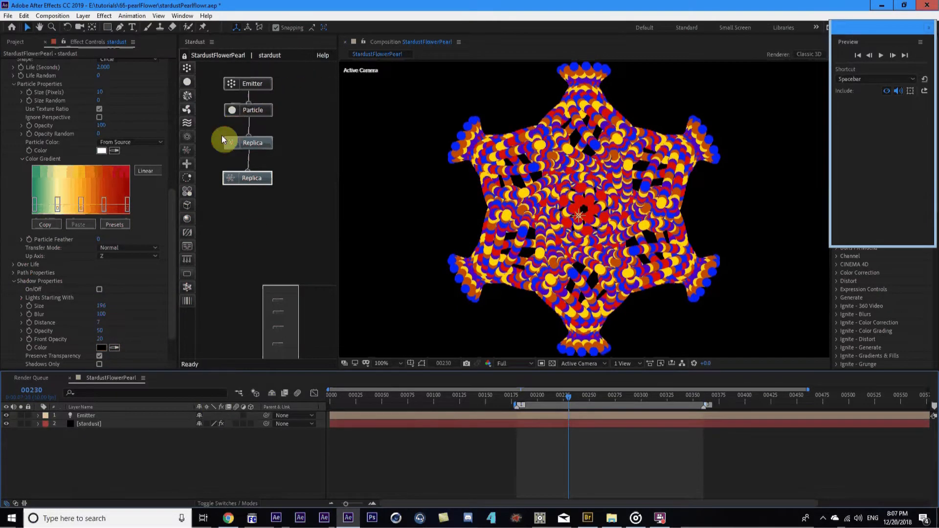
left_click(191, 211)
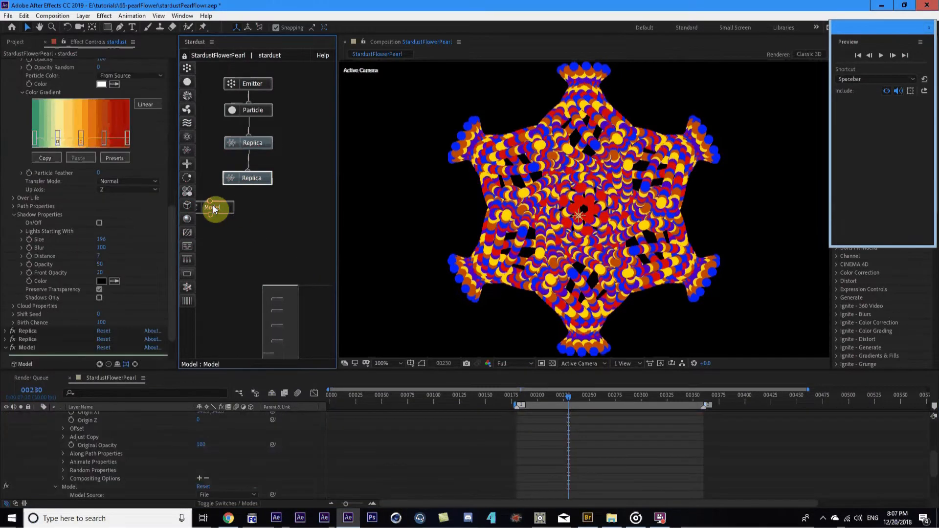
left_click_drag(245, 200, 305, 144)
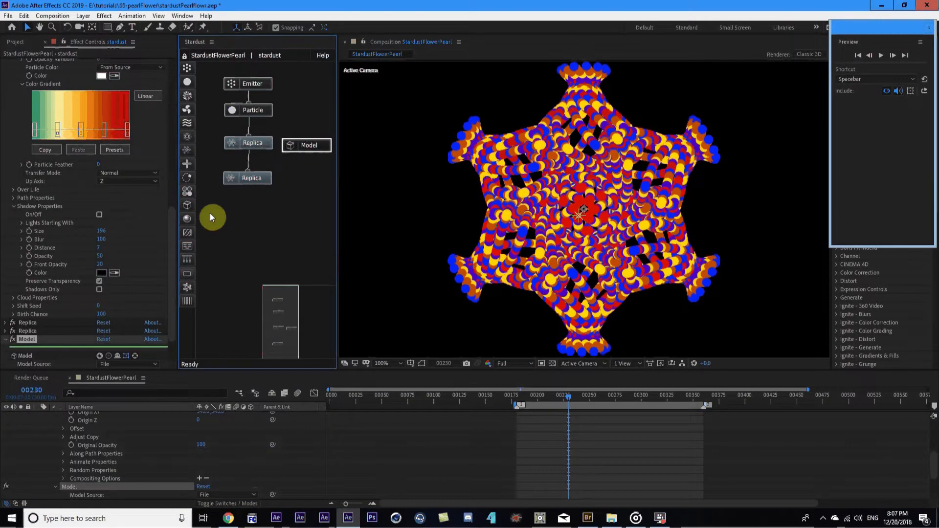
left_click(187, 222)
left_click_drag(210, 222, 304, 146)
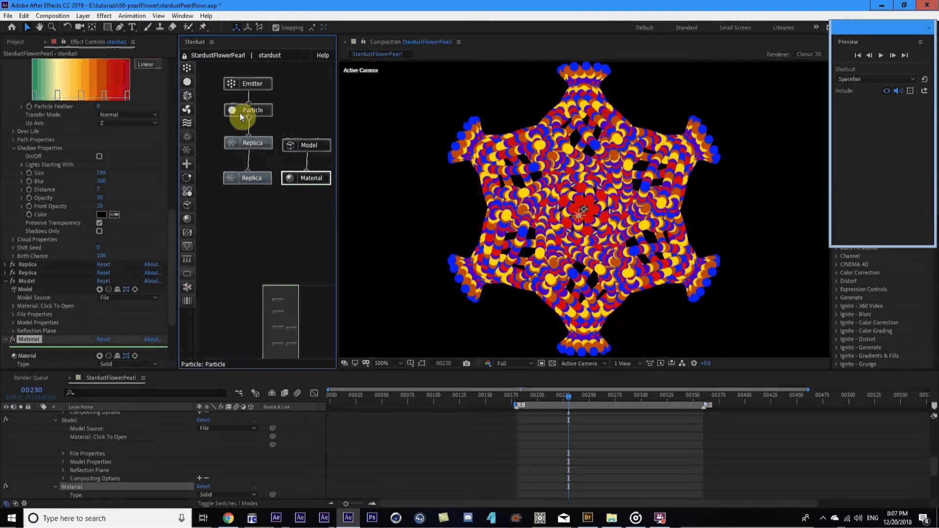
Link the Particle node to the Model node
left_click_drag(250, 118, 310, 142)
left_click(254, 113)
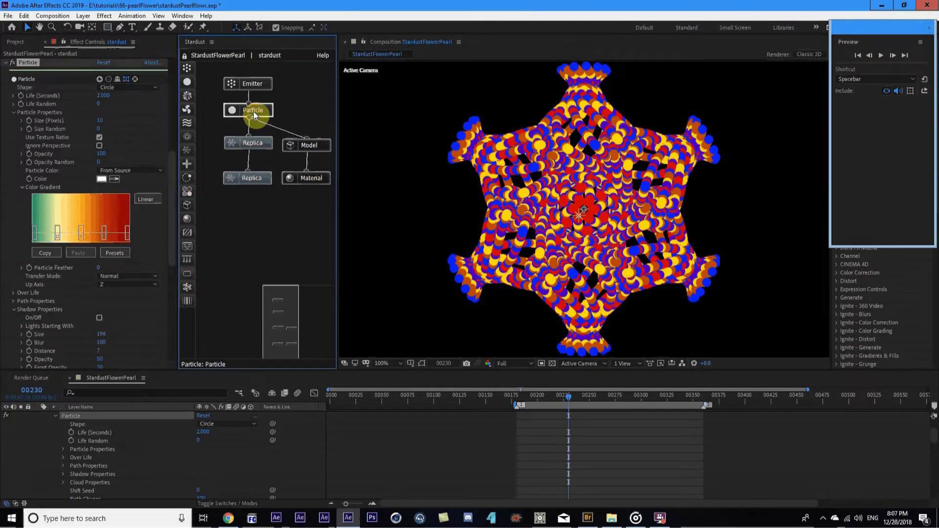
scroll(119, 122, "up", 3)
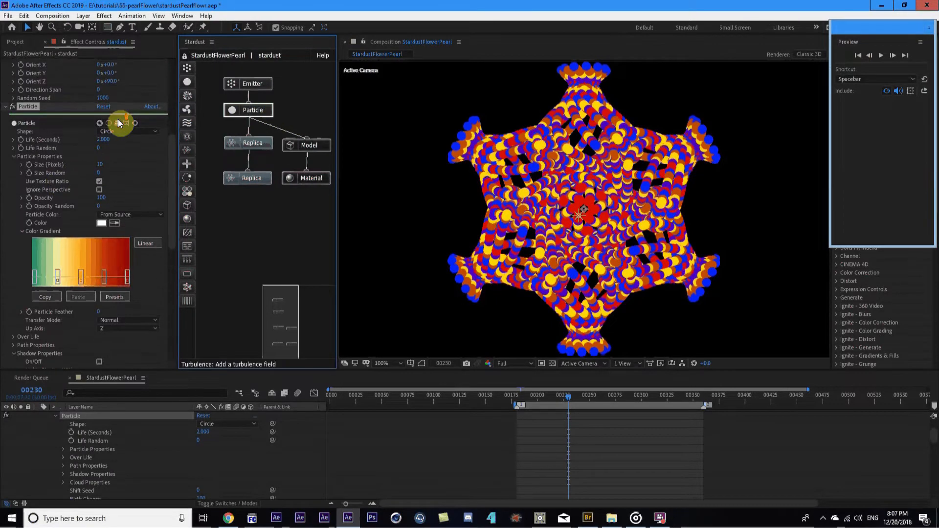
Set Particle Shape to Model, inspect the red model pieces, and show the Model node's settings
left_click(119, 130)
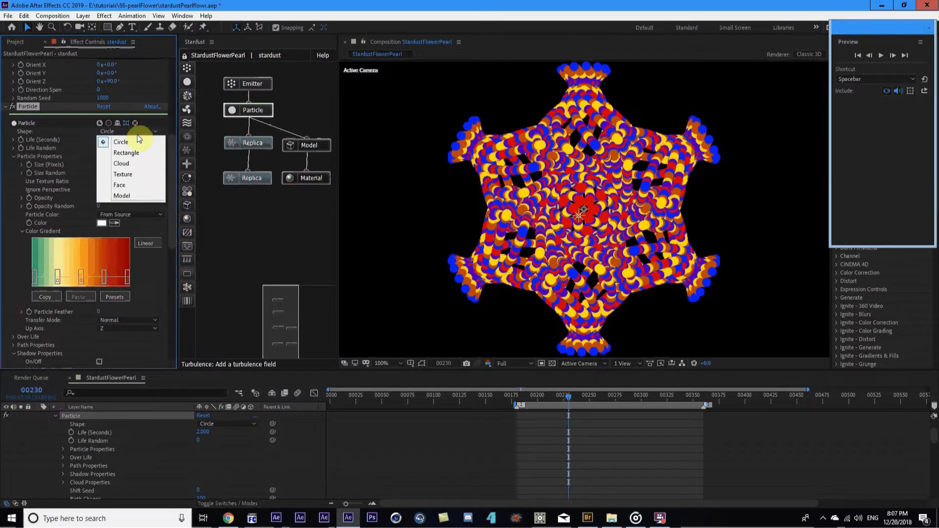
left_click(117, 195)
scroll(119, 147, "down", 10)
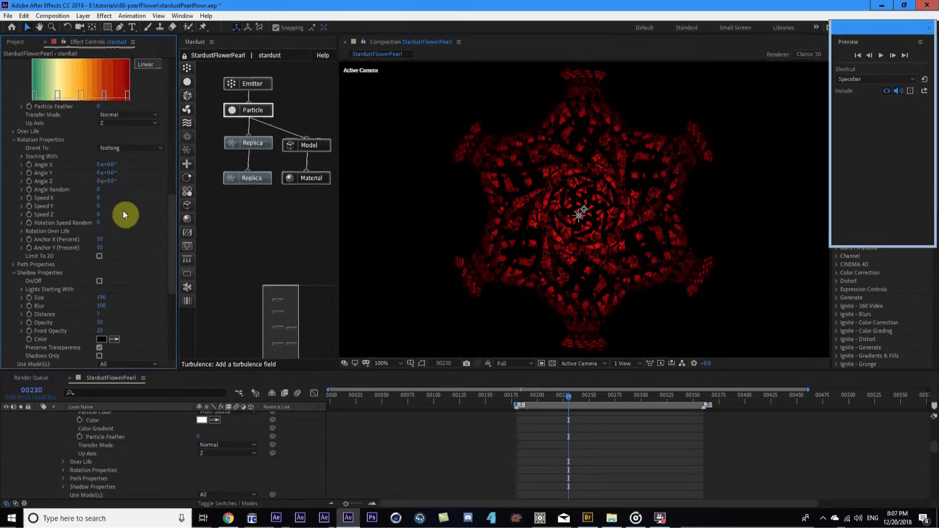
key("period")
key("comma")
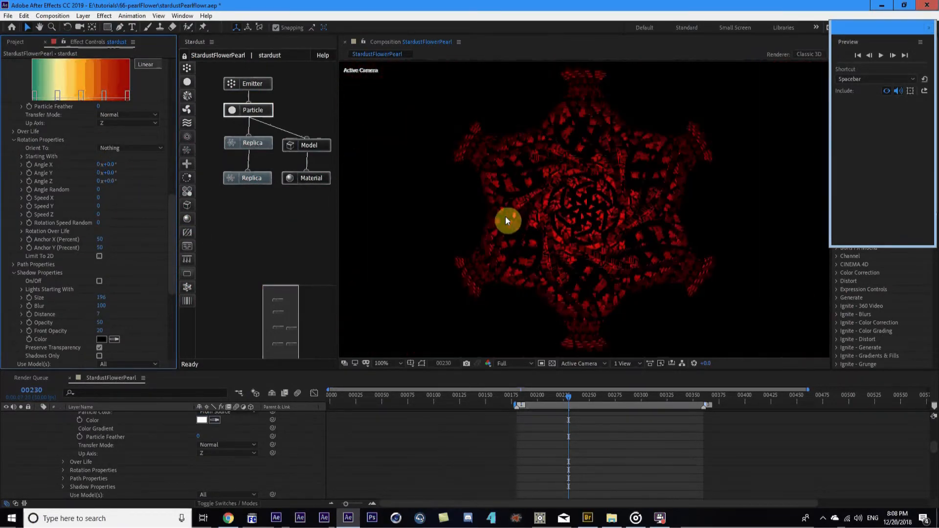
left_click(297, 146)
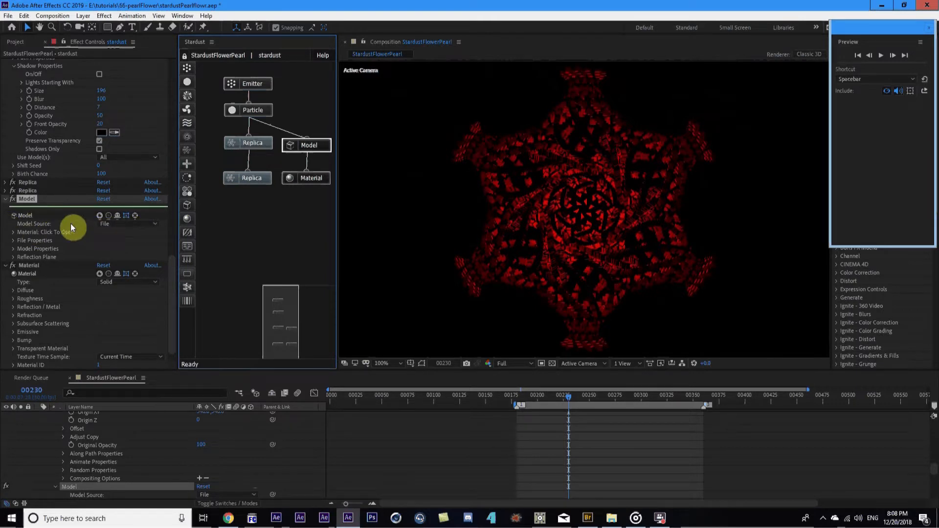
Switch the Model Source to Primitive with Type Sphere, then preview around frames 256 and 230
key("period")
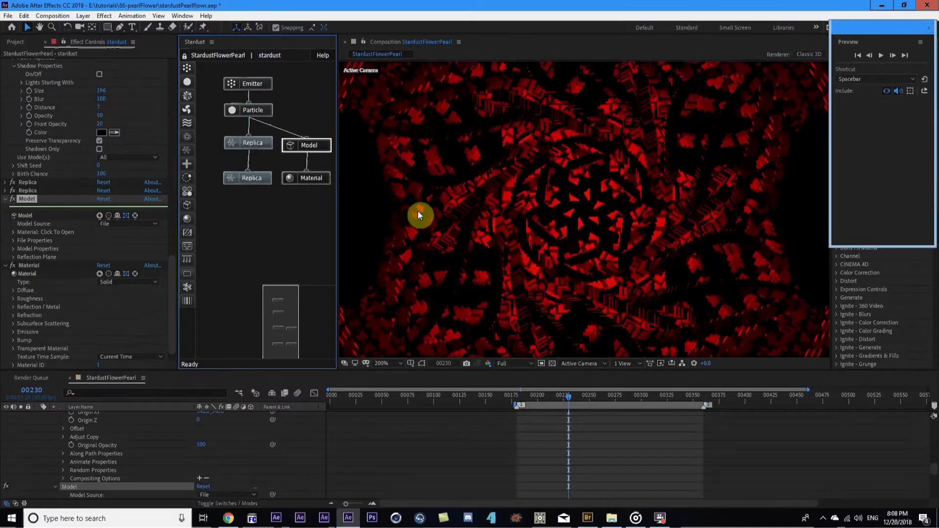
left_click(108, 230)
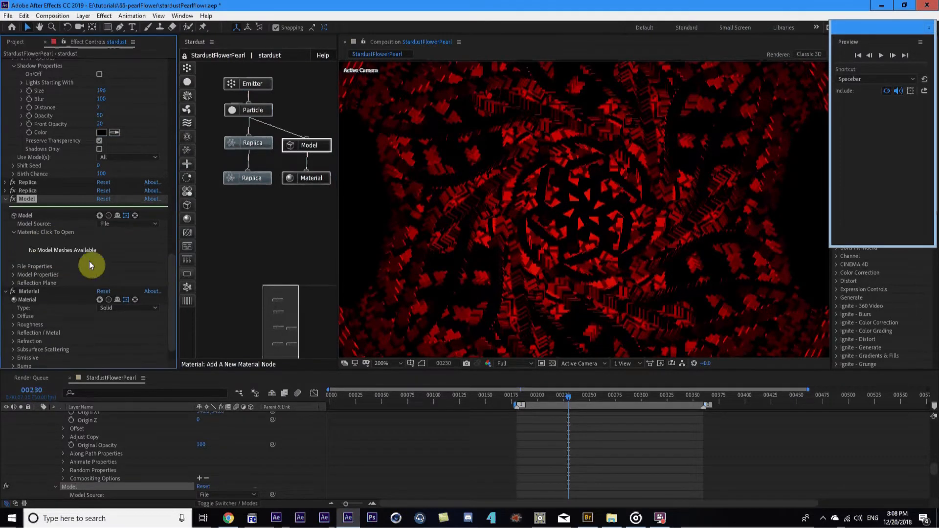
left_click(30, 232)
left_click(138, 225)
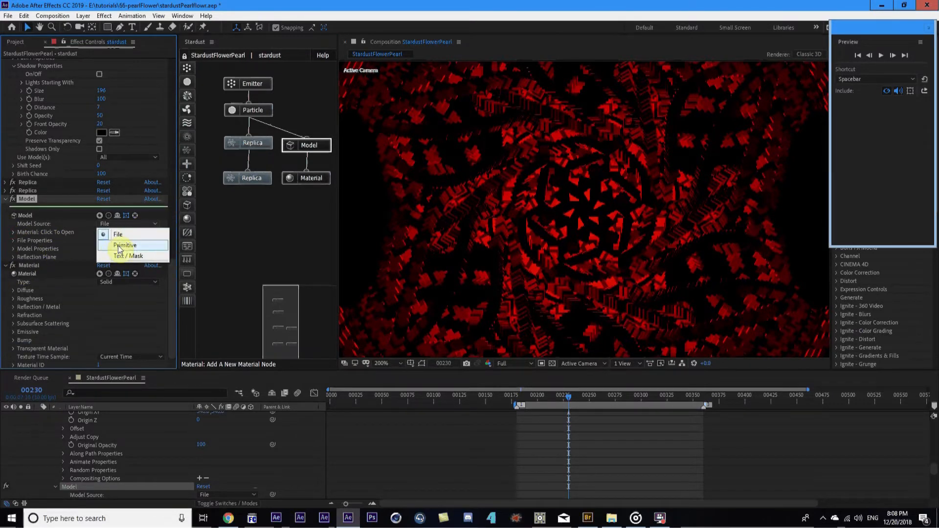
left_click(126, 246)
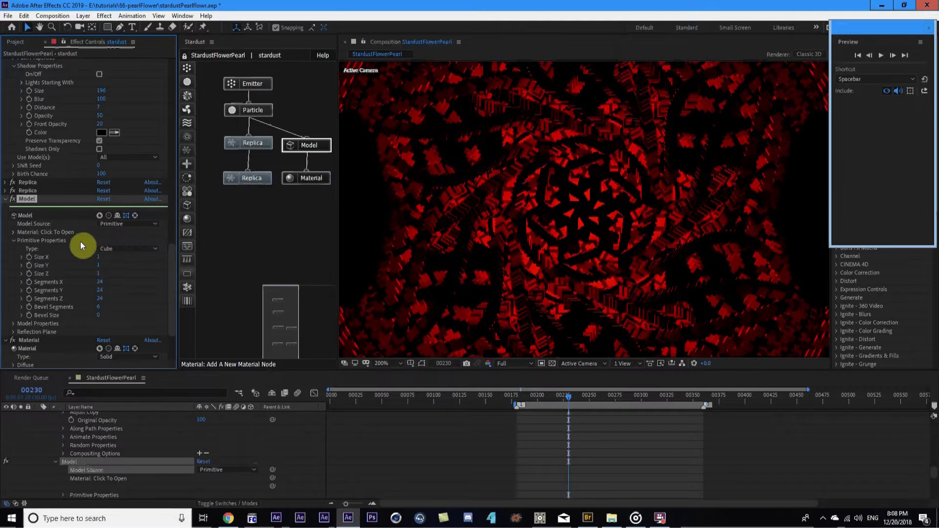
left_click(126, 247)
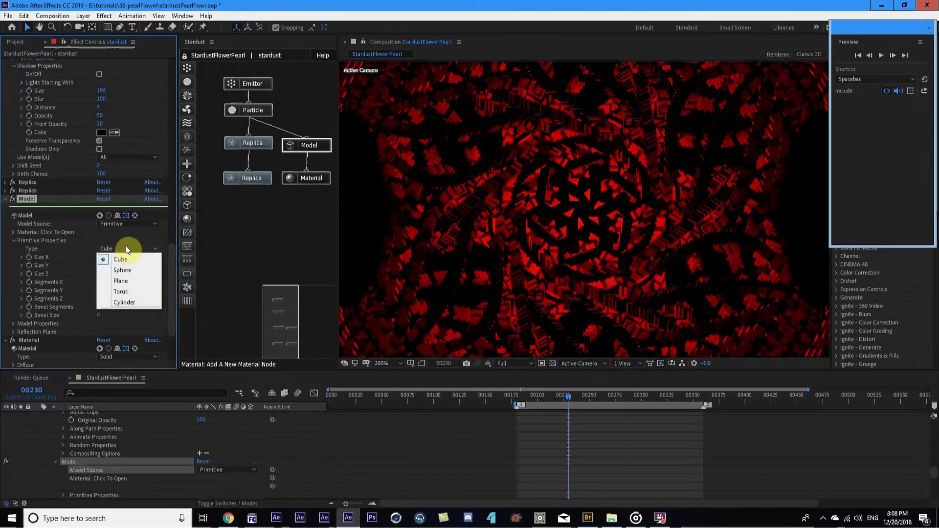
left_click(137, 270)
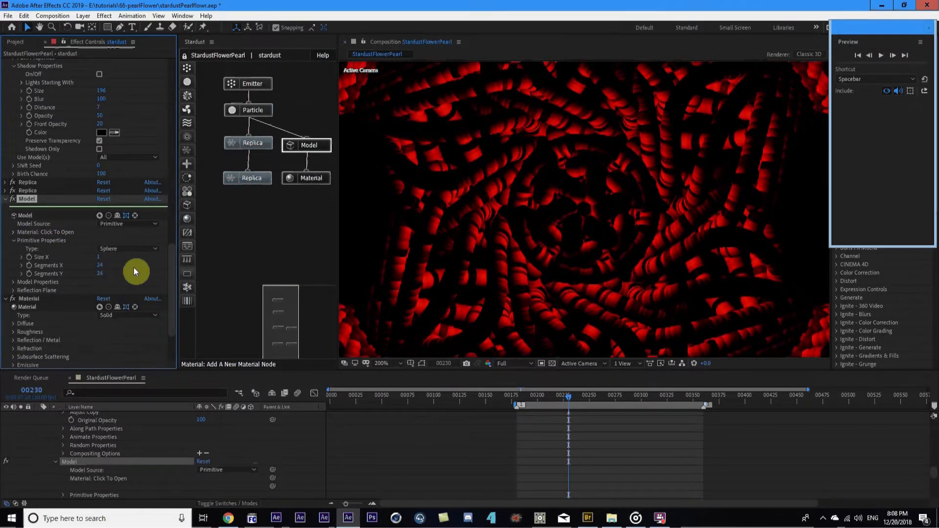
scroll(496, 237, "down", 1)
mouse_move(584, 391)
left_mouse_down()
mouse_move(596, 390)
mouse_move(569, 394)
left_mouse_up()
key("space")
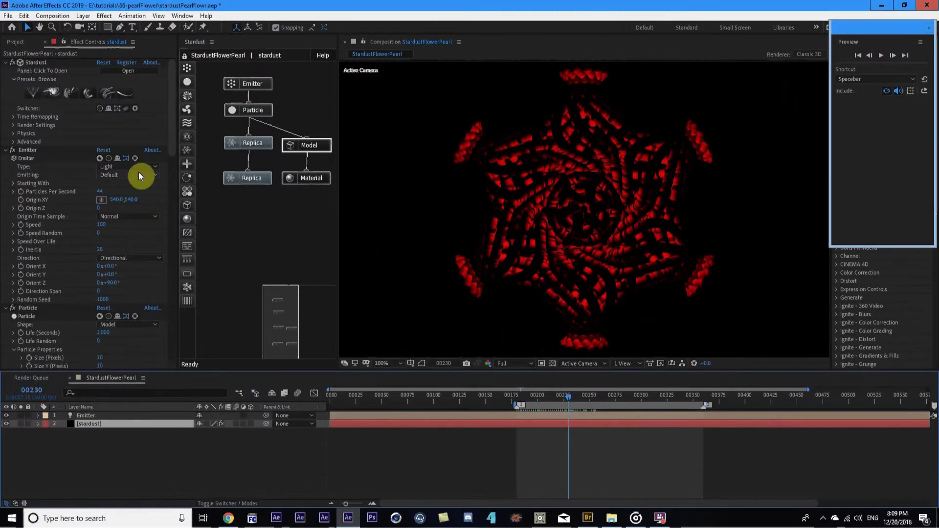
Open the Material node's Diffuse settings, then expand Stardust Render Settings > Environment
left_click(311, 178)
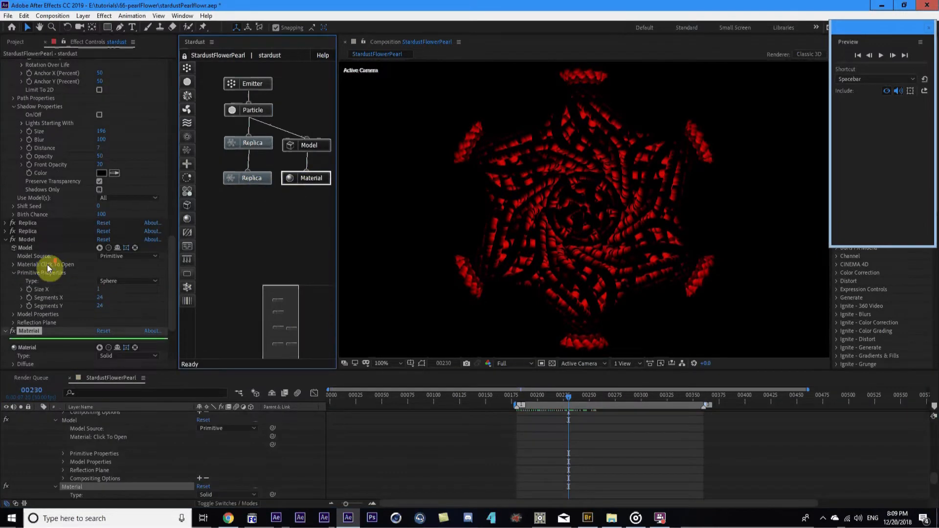
scroll(48, 269, "down", 3)
left_click(14, 272)
left_click_drag(172, 301, 183, 87)
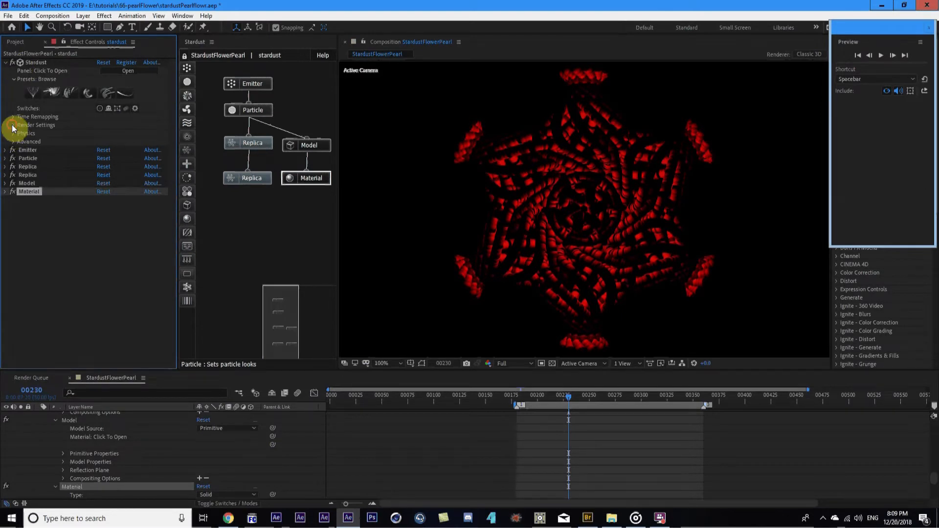
left_click(13, 125)
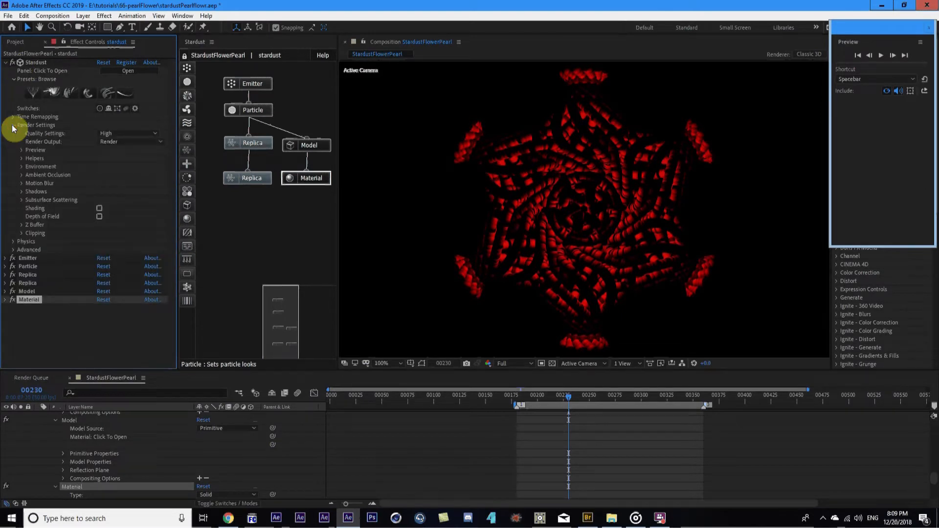
left_click(21, 167)
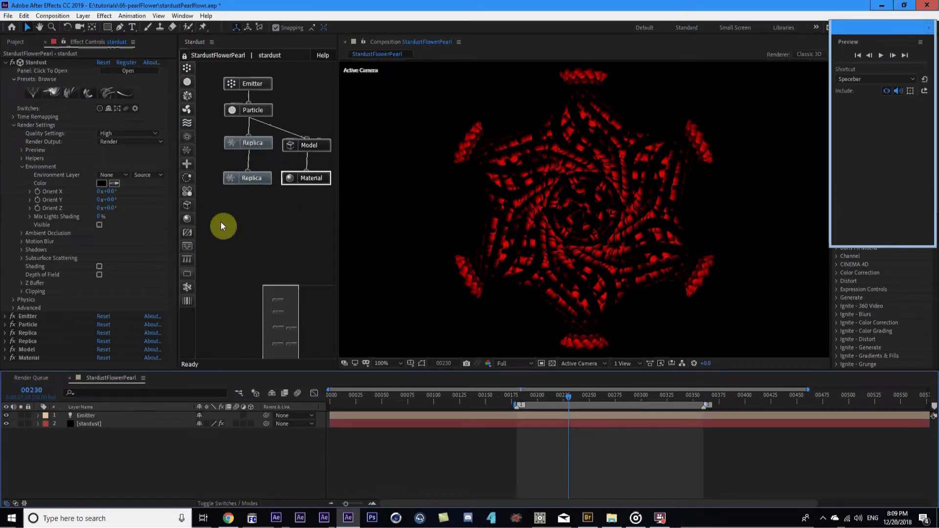
Switch to Adobe Bridge and reposition its HDRI browser window over After Effects
left_click(585, 525)
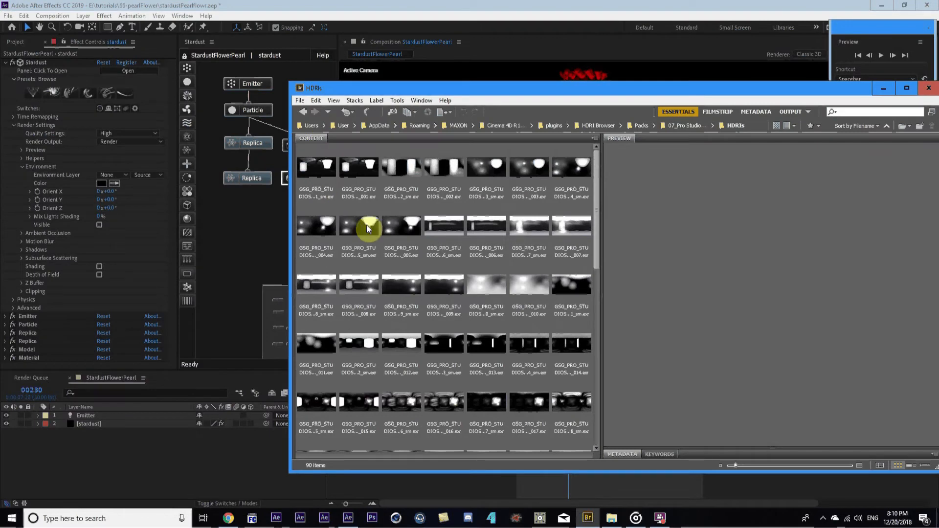
left_click_drag(596, 246, 597, 344)
left_click_drag(603, 214, 636, 216)
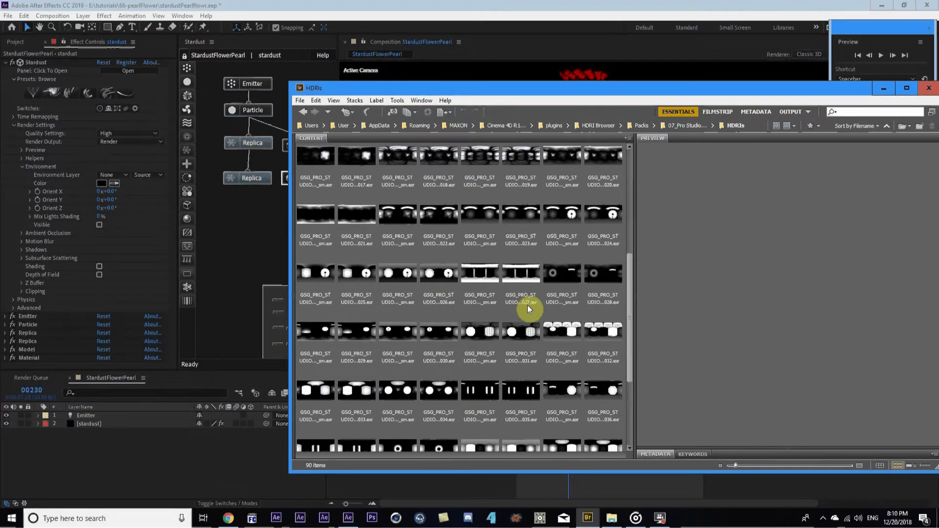
scroll(523, 310, "up", 5)
left_click_drag(347, 89, 390, 102)
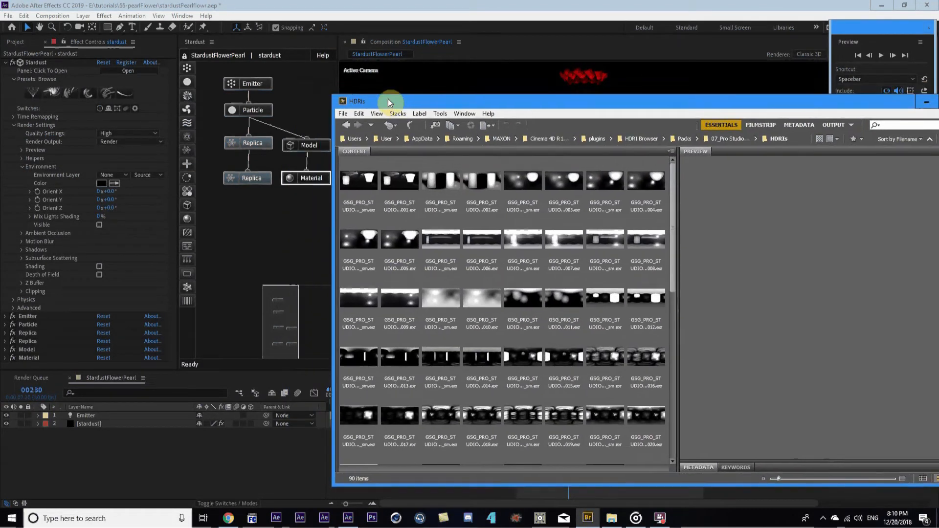
Show the Project panel, then drag GSG_PRO_STUDIOS_METAL_001.exr from Bridge into it
left_click(6, 63)
left_click(14, 43)
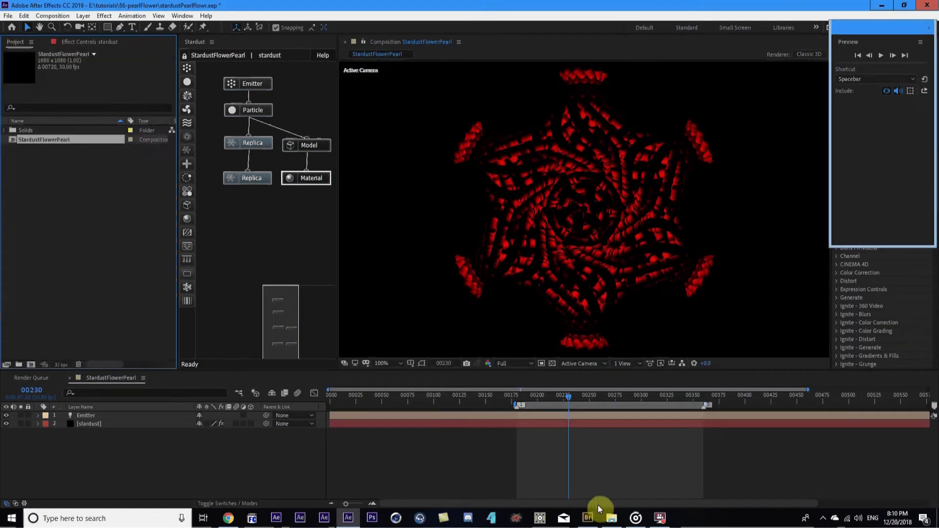
left_click(589, 518)
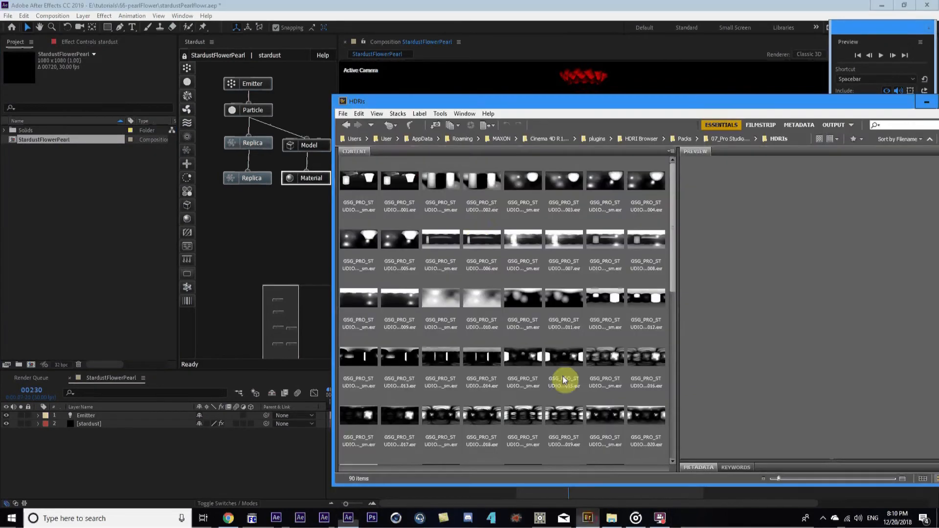
left_click(392, 188)
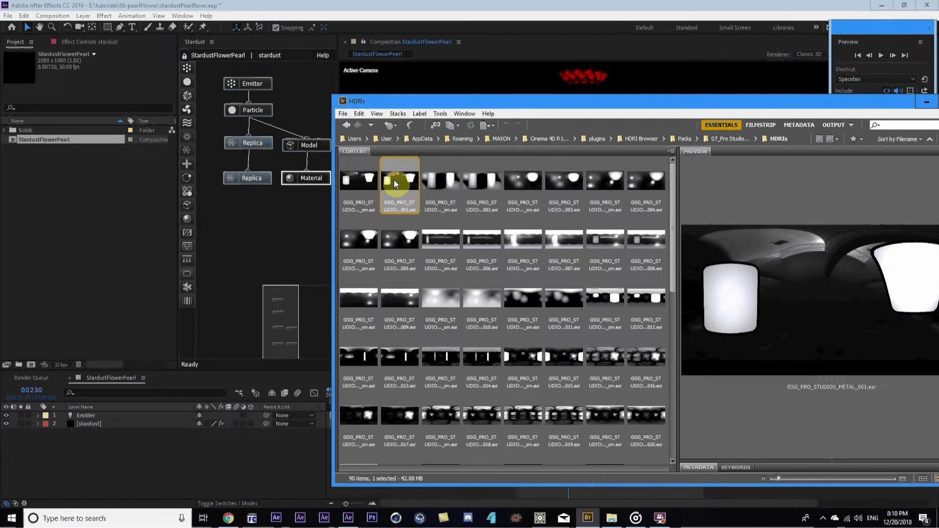
left_click_drag(400, 183, 84, 220)
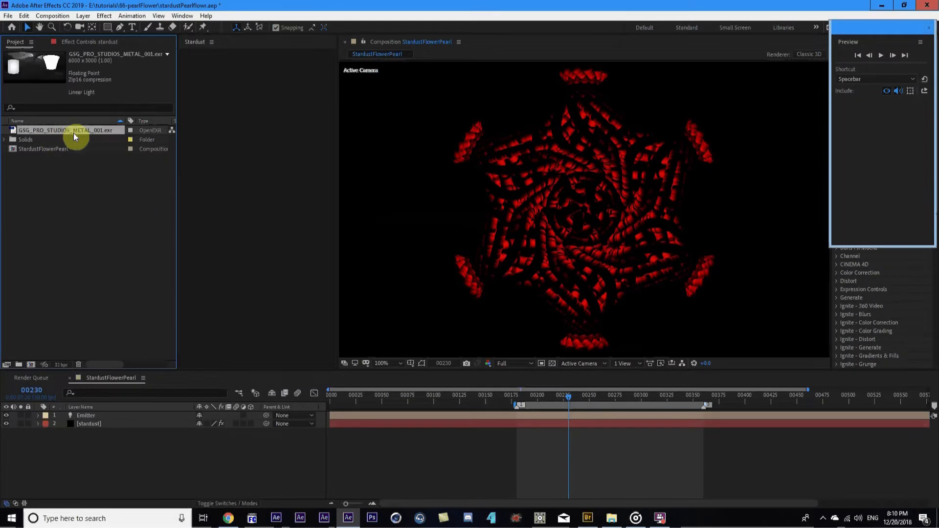
Add the HDRI .exr to the composition as a hidden layer
left_click_drag(43, 128, 113, 450)
left_click(6, 433)
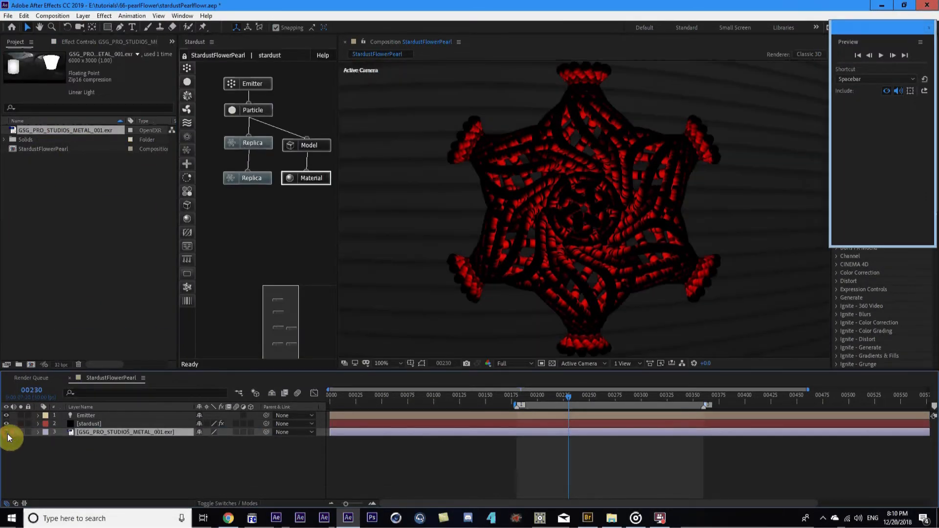
left_click(105, 423)
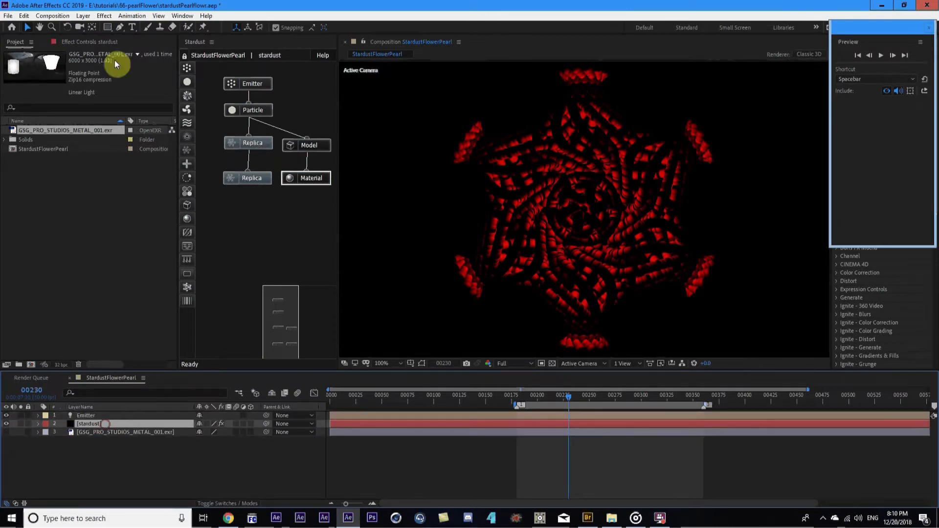
Set Stardust's Environment Layer to the HDRI, then switch it back to None
left_click(100, 43)
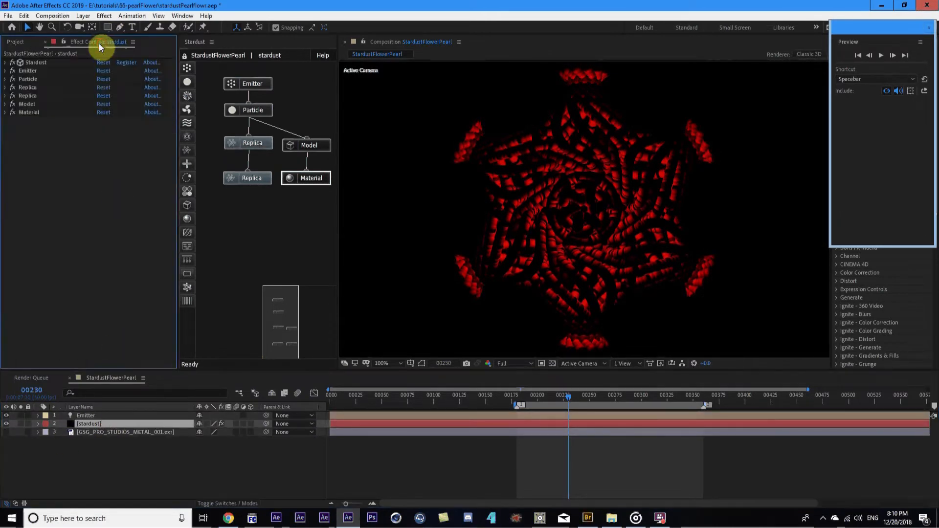
left_click(6, 63)
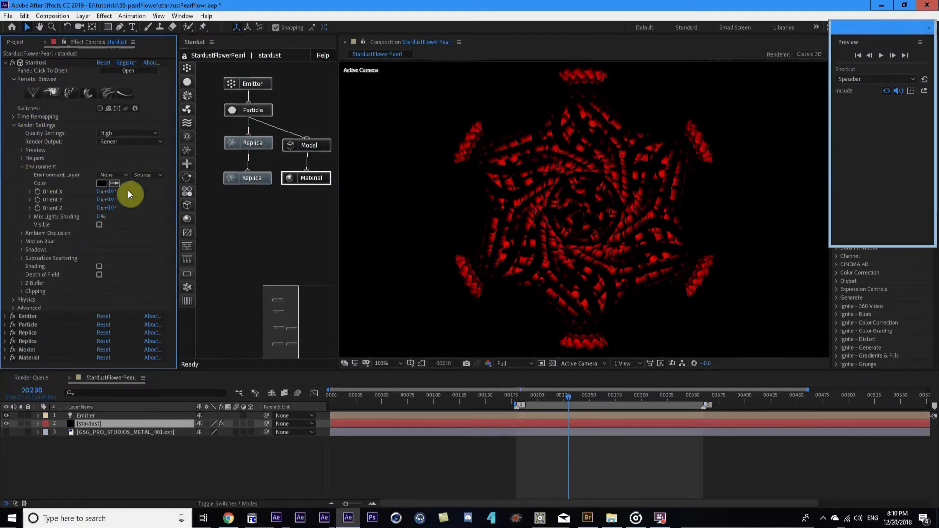
left_click(120, 175)
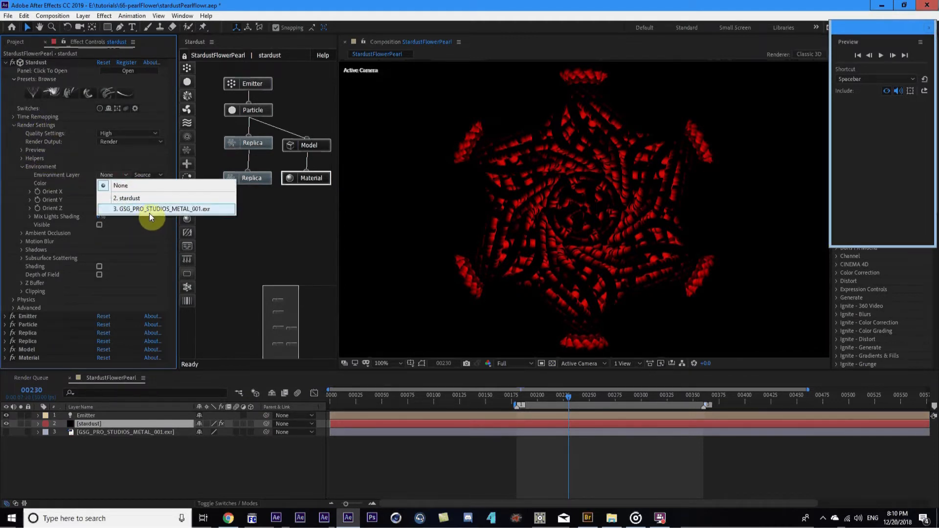
left_click(150, 210)
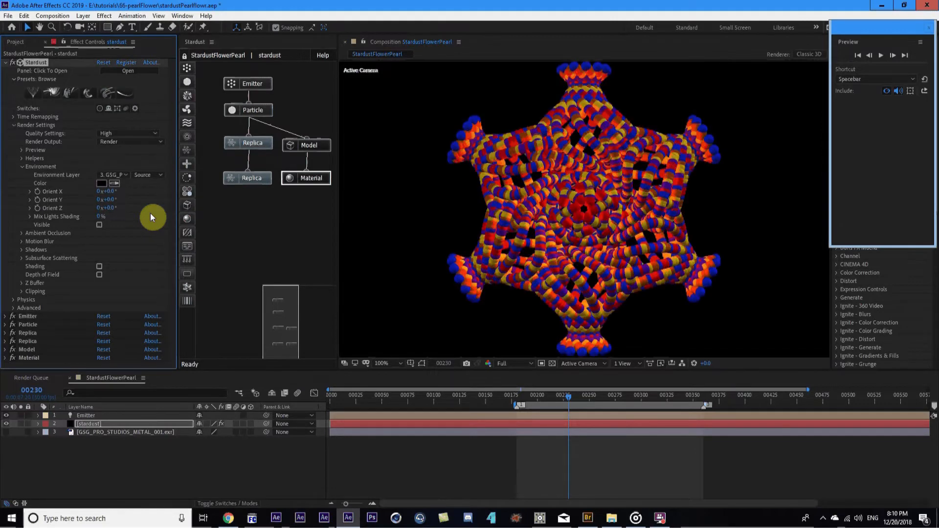
scroll(617, 187, "down", 1)
scroll(617, 192, "up", 1)
left_click(120, 174)
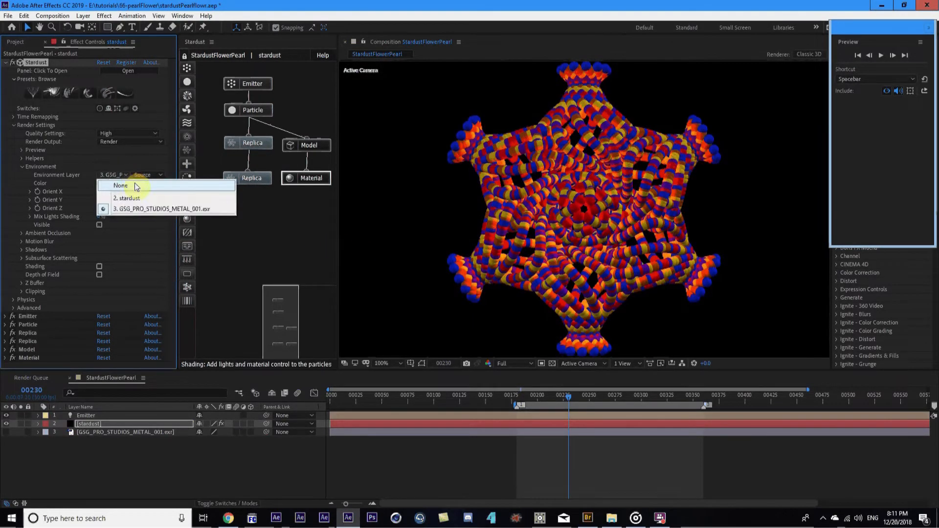
left_click(136, 184)
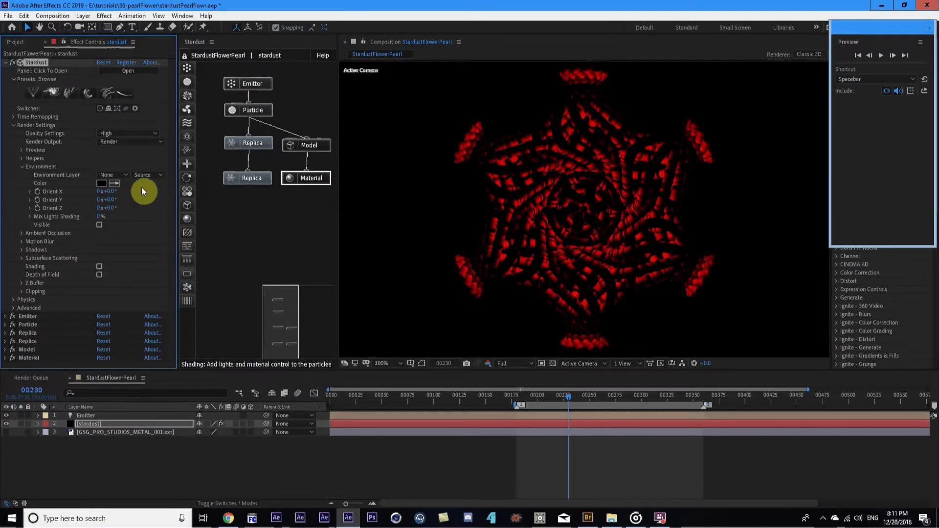
Create a new light of type Ambient (Ambient Light 1), then reselect the stardust layer
key("ctrl+alt+shift+l")
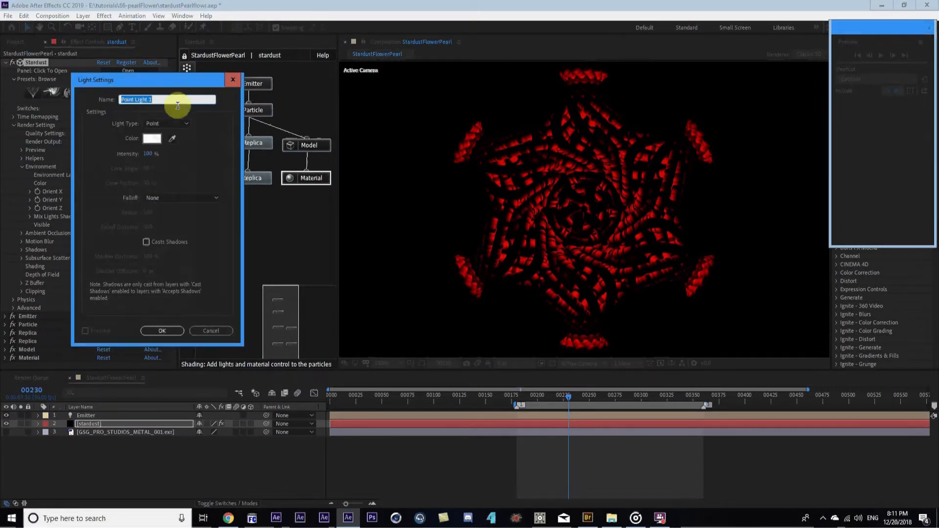
left_click(168, 124)
left_click(163, 165)
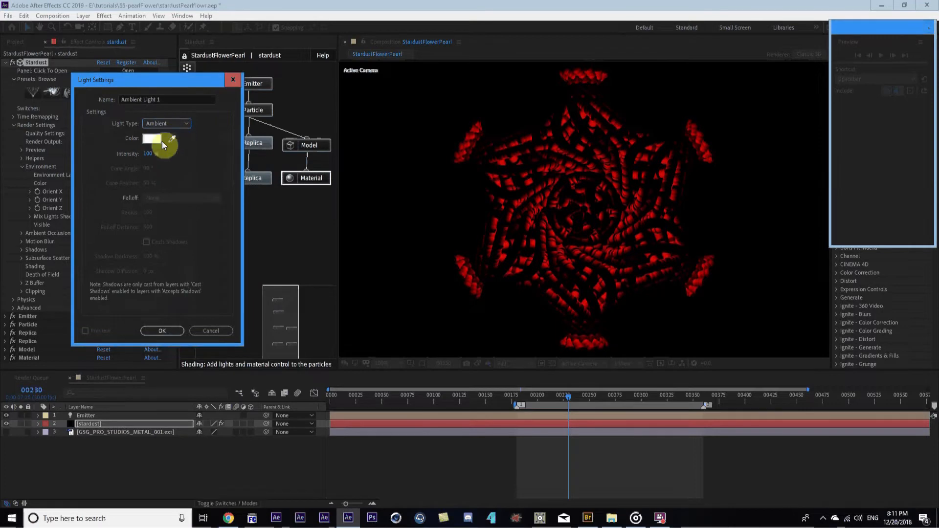
left_click(160, 332)
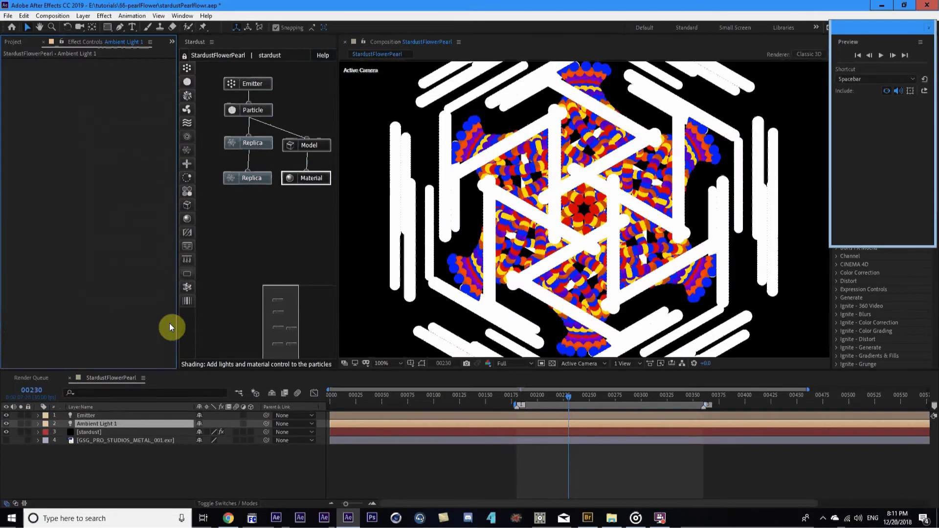
left_click(96, 435)
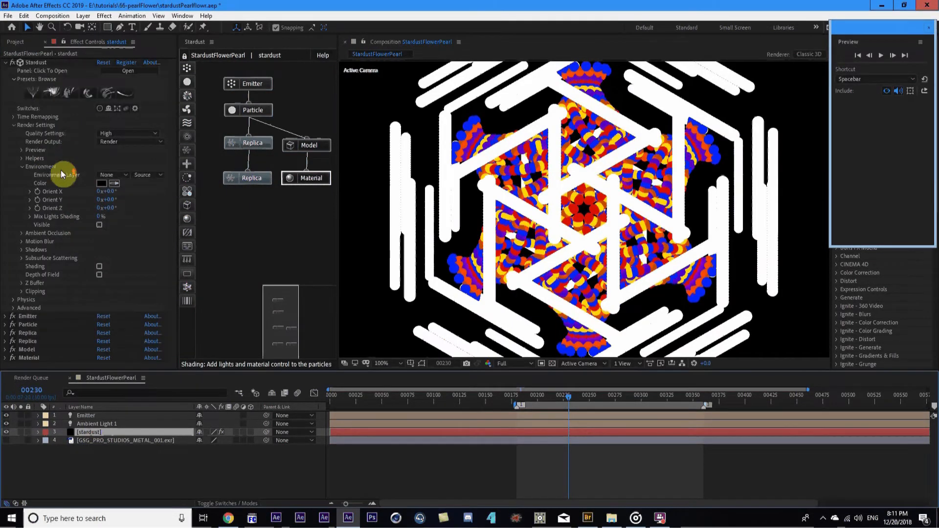
In Stardust's Emitter settings, open the Starting With light-name prompt and enter Emitter
left_click(247, 83)
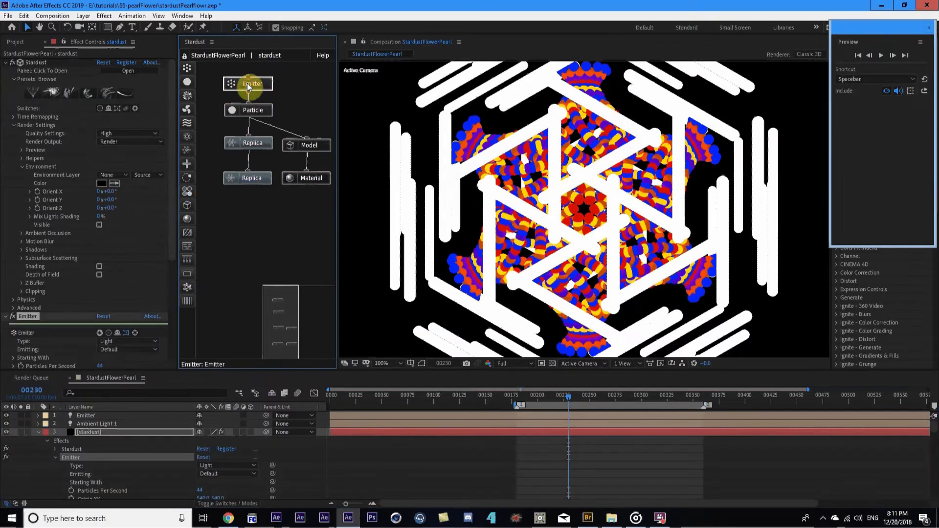
scroll(53, 264, "down", 3)
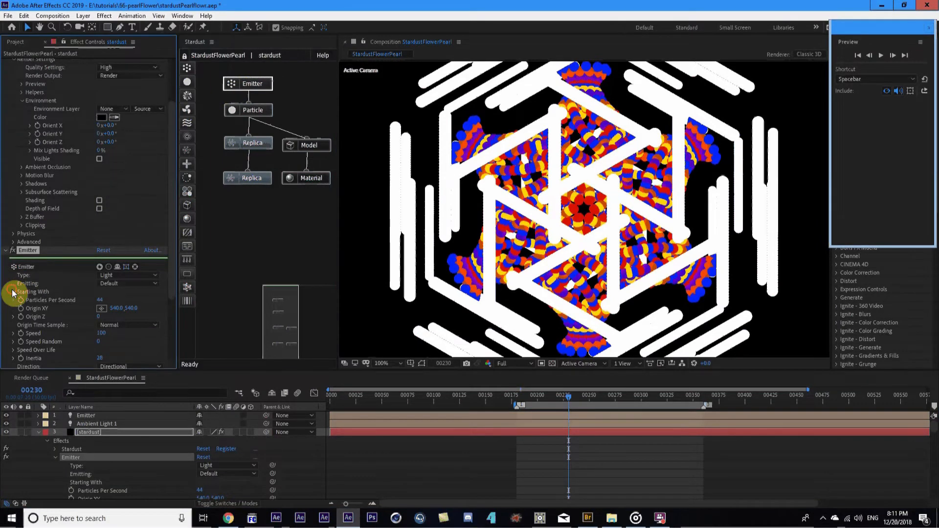
left_click(15, 292)
left_click(34, 304)
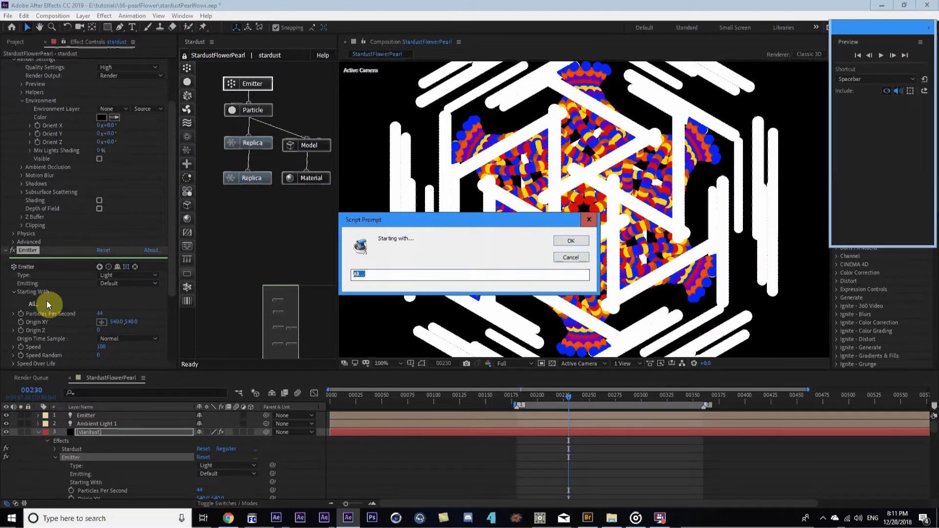
type("Emitter")
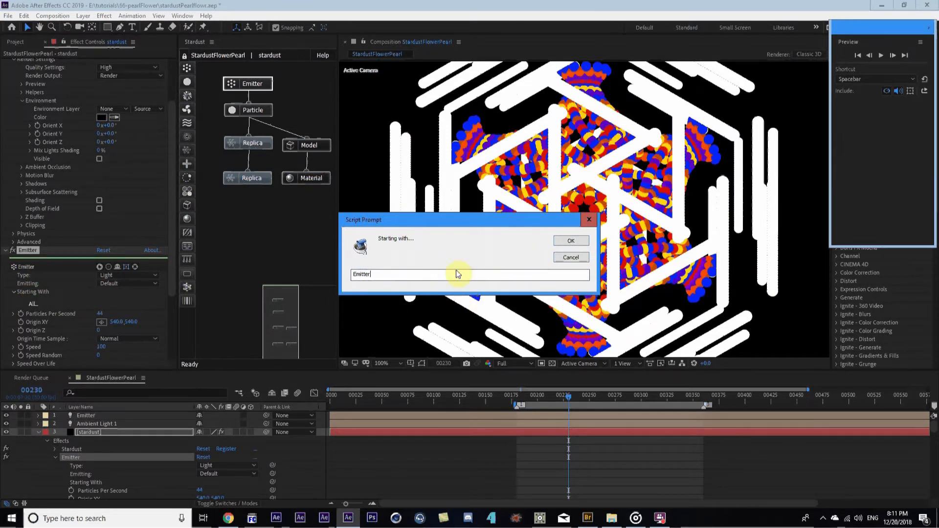
Confirm Emitter as the Starting With light name so particles emit from the Emitter light
left_click(572, 241)
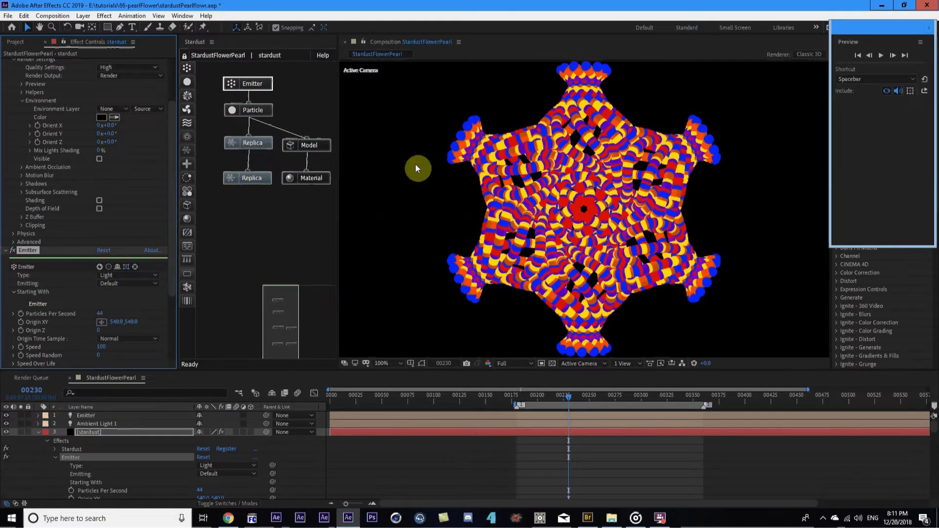
Set Stardust's Environment Layer to the GSG metal studio EXR map
left_click(39, 432)
left_click(326, 179)
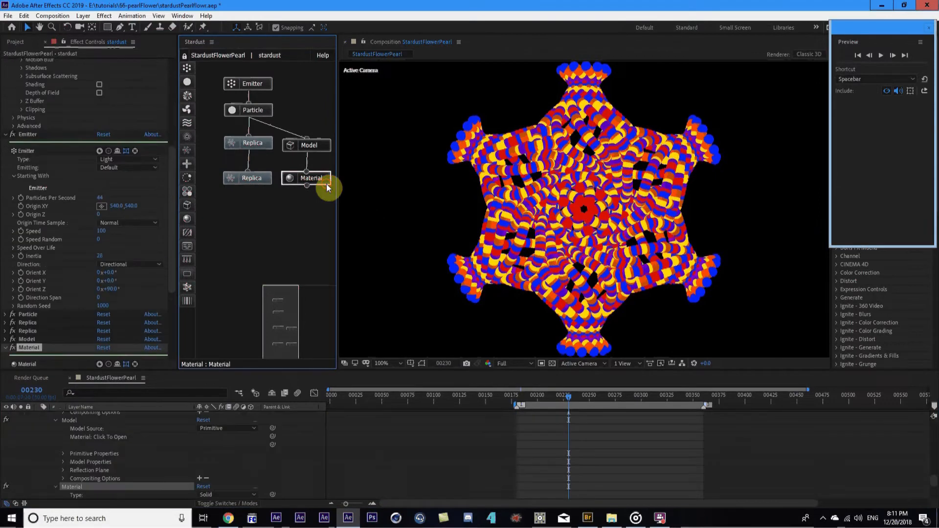
scroll(104, 251, "down", 5)
mouse_move(99, 263)
left_mouse_down()
mouse_move(88, 265)
mouse_move(116, 262)
mouse_move(83, 272)
left_mouse_up()
key("ctrl+z")
left_click_drag(172, 266, 186, 125)
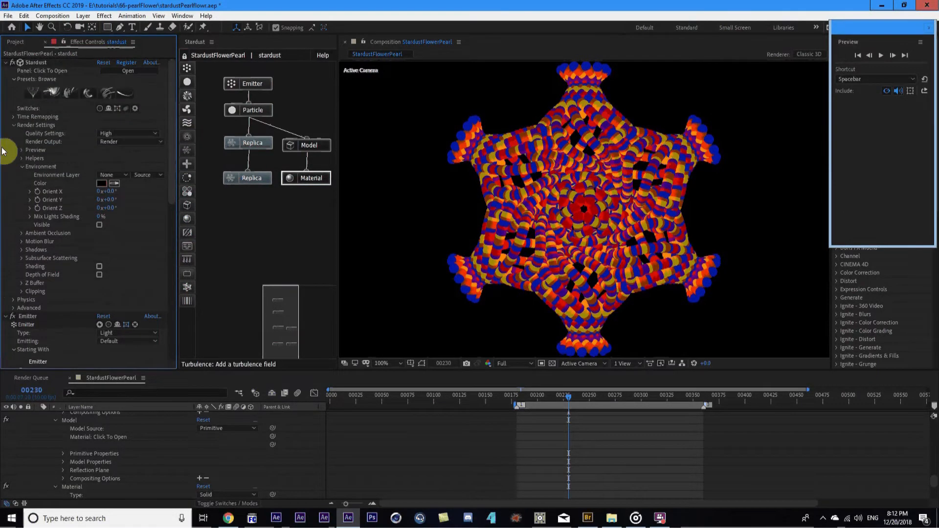
left_click(111, 175)
left_click(128, 208)
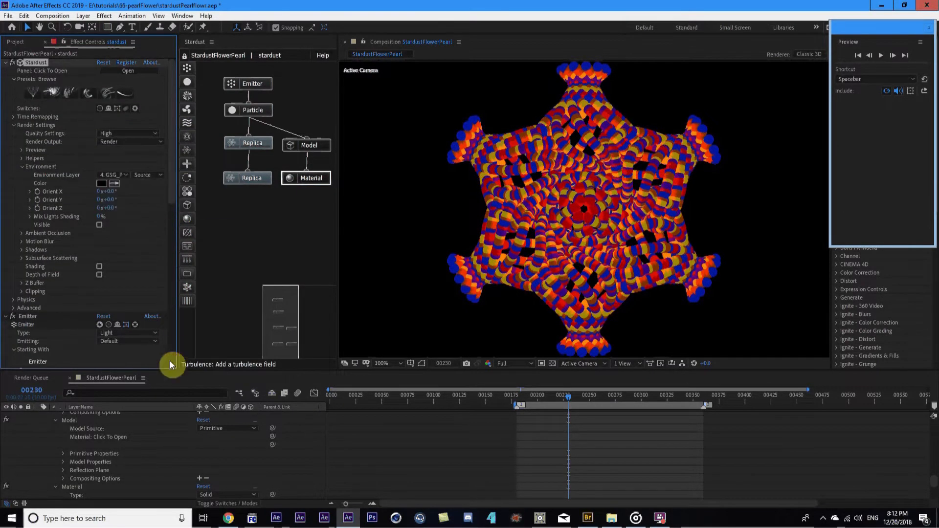
Delete the Ambient Light 1 layer
scroll(121, 451, "up", 5)
scroll(97, 429, "up", 10)
left_click(90, 427)
key("Delete")
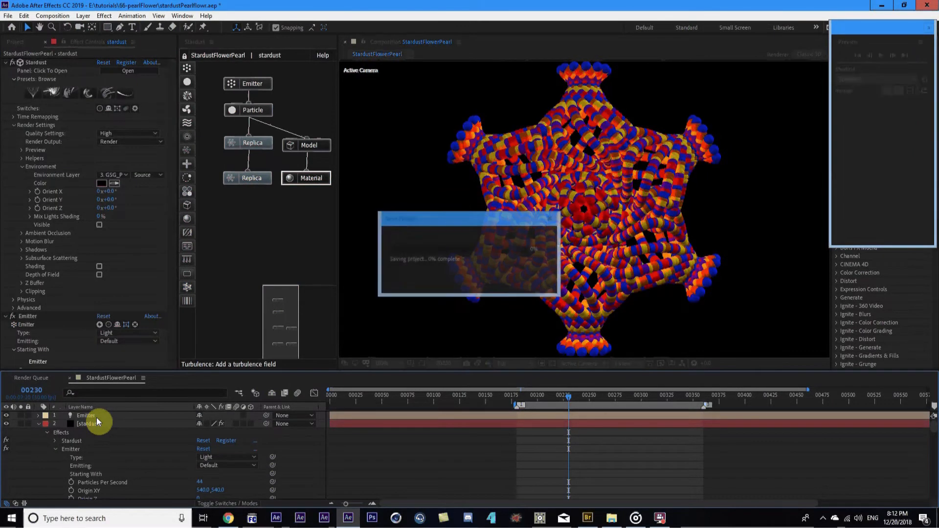
Lower Particles Per Second to 35 and return to frame 0
scroll(162, 239, "down", 8)
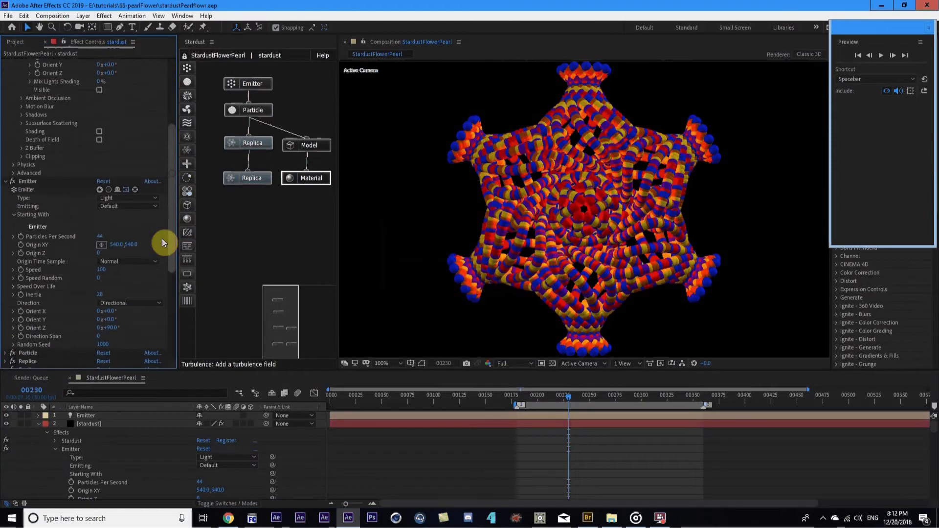
left_click(102, 158)
type("35")
key("Return")
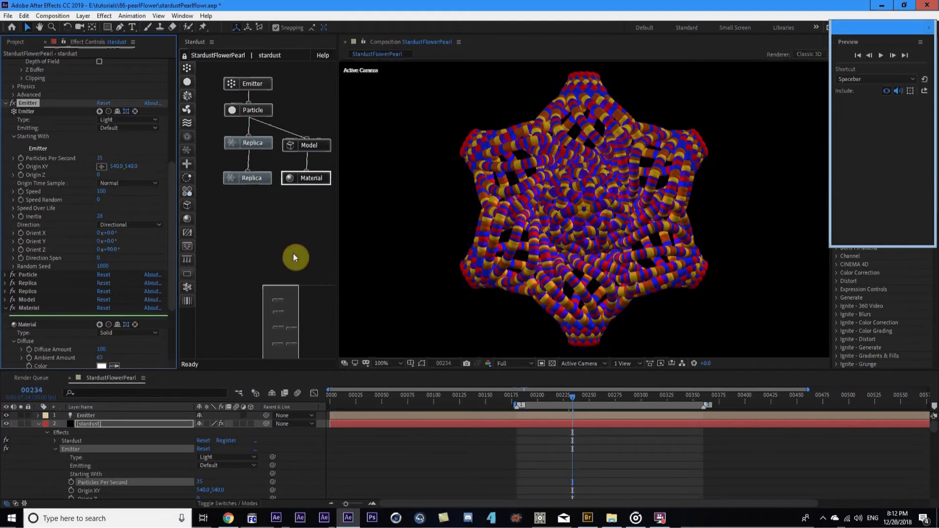
left_click_drag(350, 401, 331, 413)
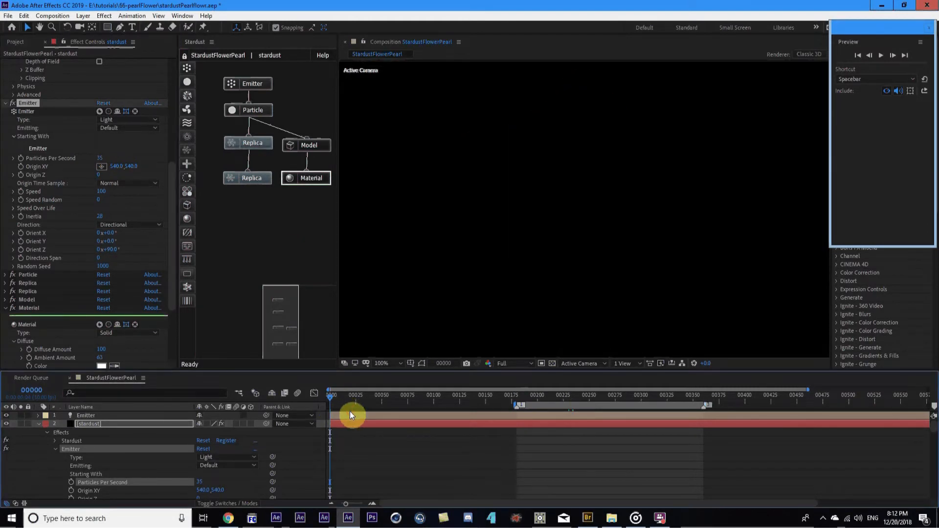
Reveal and select the Emitter layer's Color keyframes, inspecting frames 6 to 10
left_click(351, 414)
key("u")
key("u")
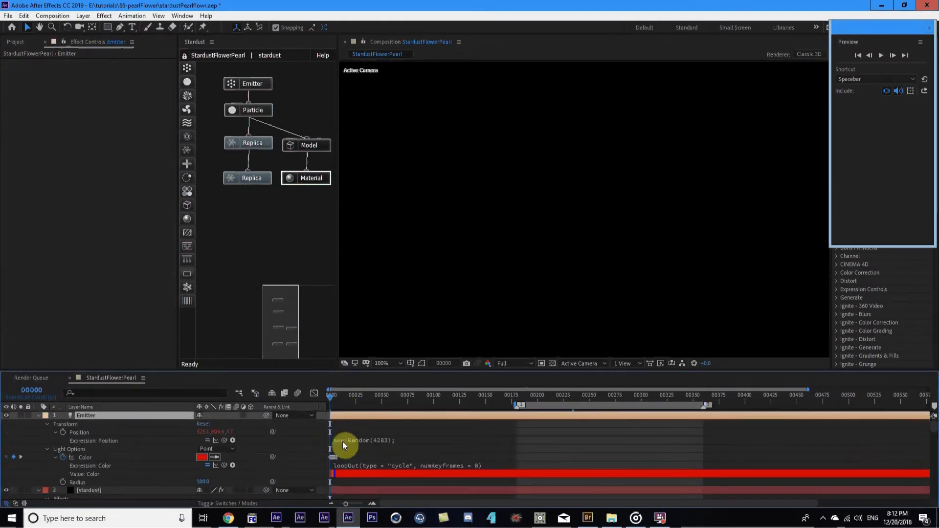
key("equal")
key("equal")
key("equal")
key("equal")
left_click_drag(440, 460, 324, 454)
left_click(496, 403)
left_click_drag(497, 403, 433, 442)
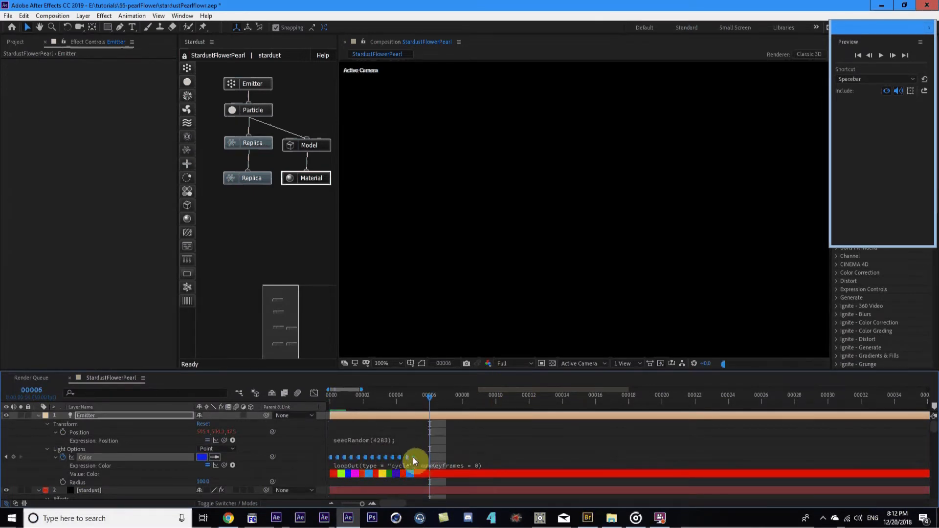
left_click(497, 400)
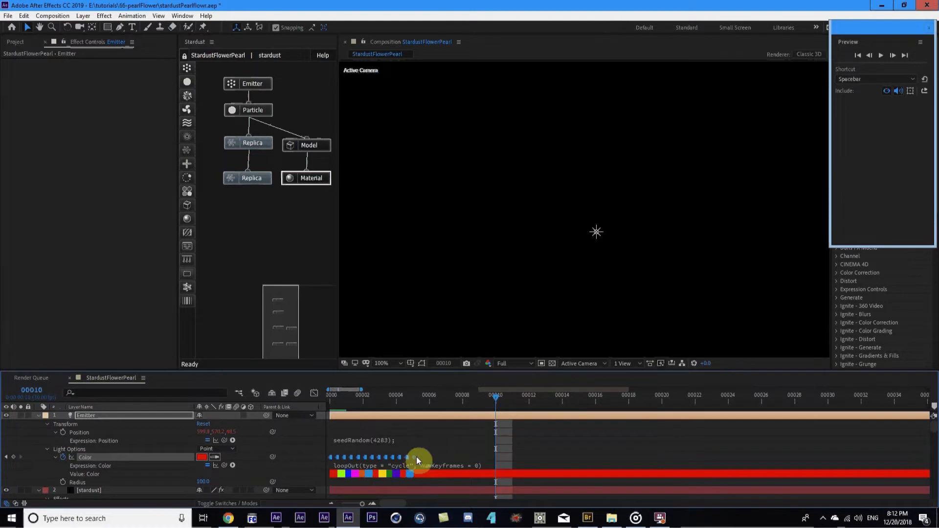
left_click_drag(415, 457, 495, 456)
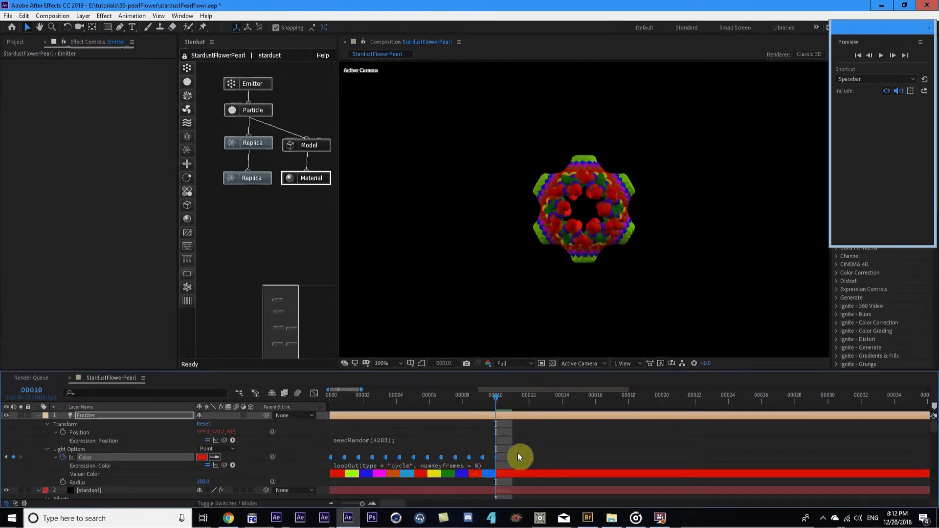
left_click_drag(500, 457, 427, 454)
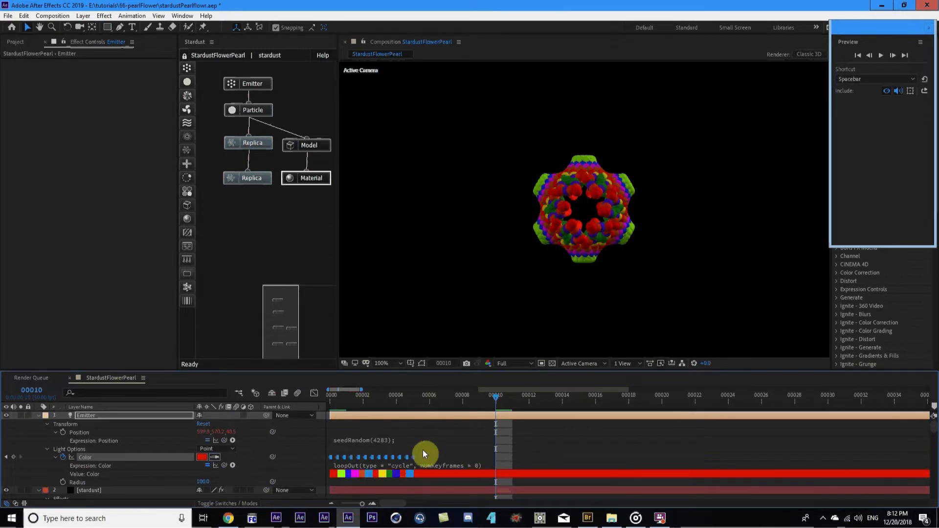
Toggle off Hold on the Color keyframes so colours blend, checking frames 192 and 211
right_click(411, 457)
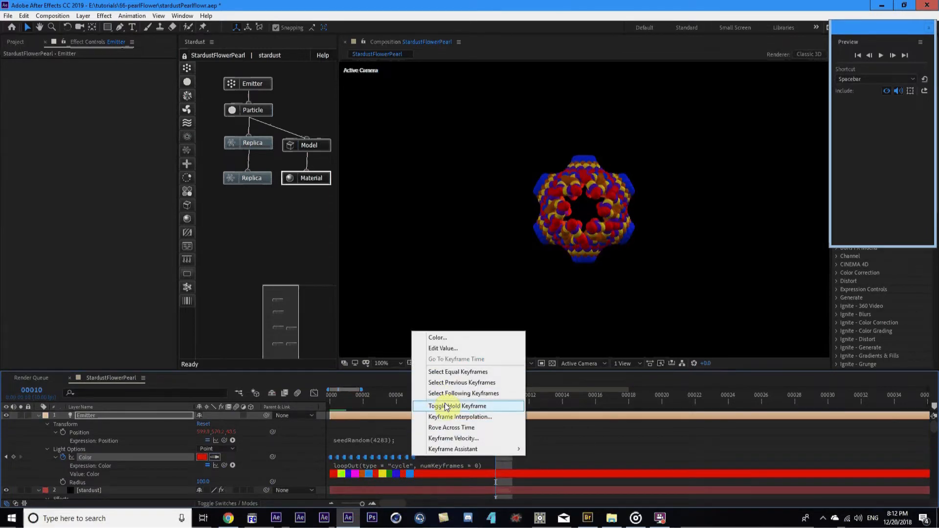
left_click(462, 407)
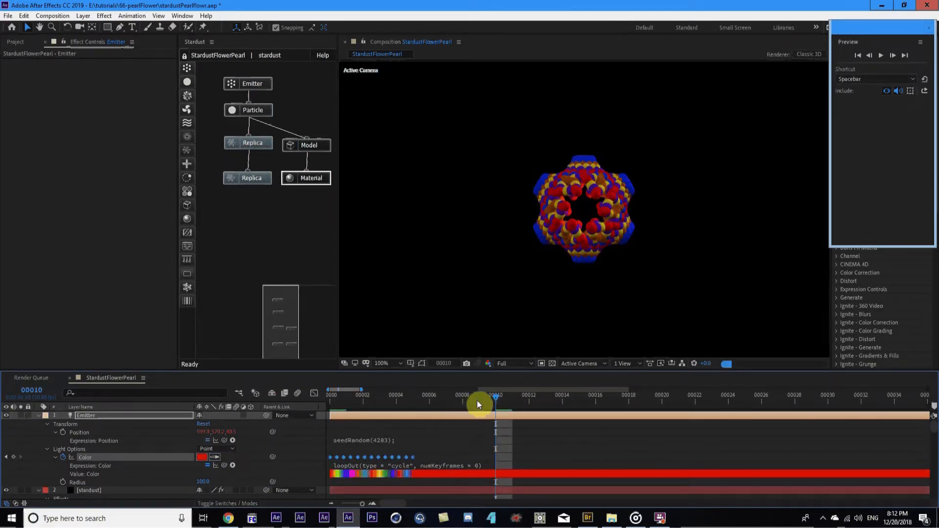
scroll(491, 404, "down", 5)
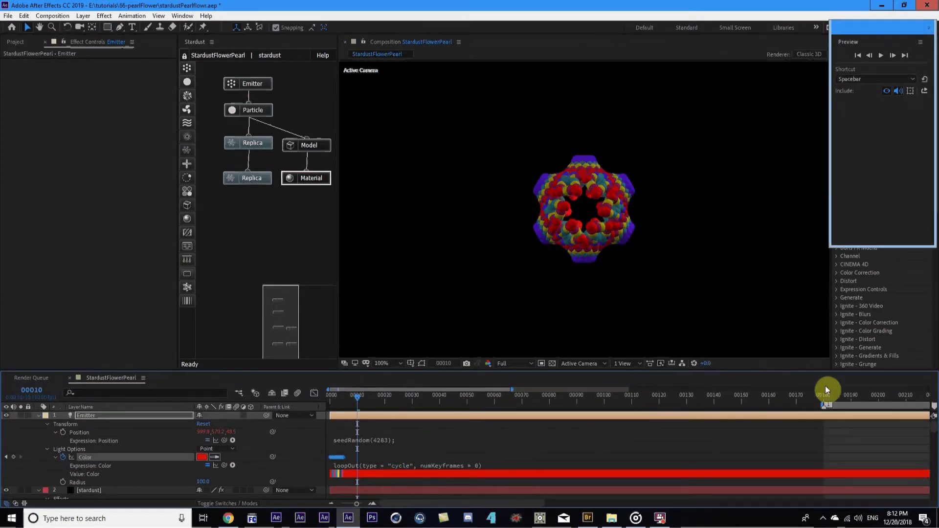
left_click(855, 396)
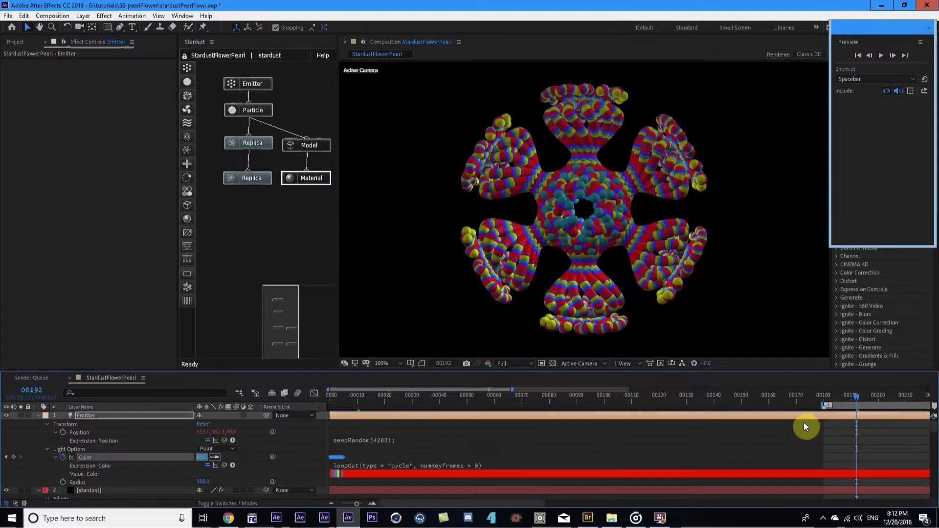
scroll(835, 387, "down", 1)
left_click(848, 397)
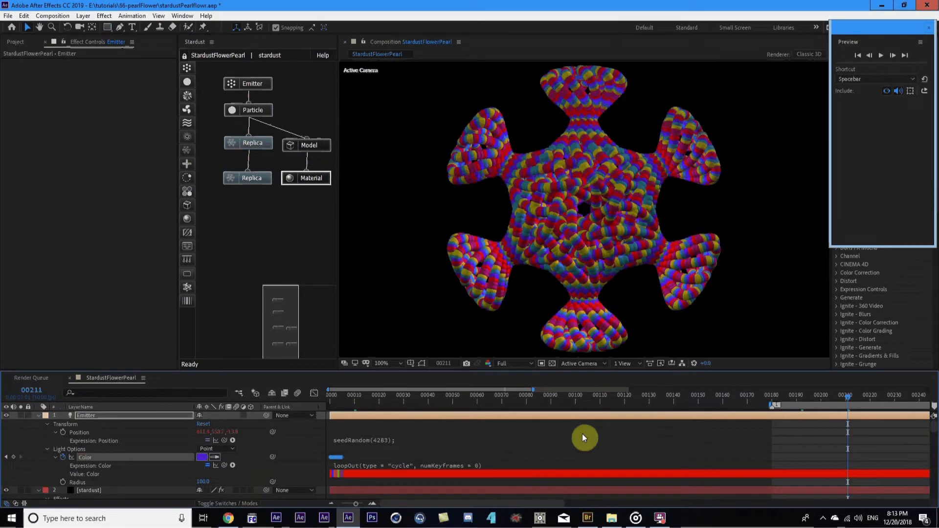
Nudge the Color keyframes slightly later, preview later frames, and return to frame 10
left_click(354, 403)
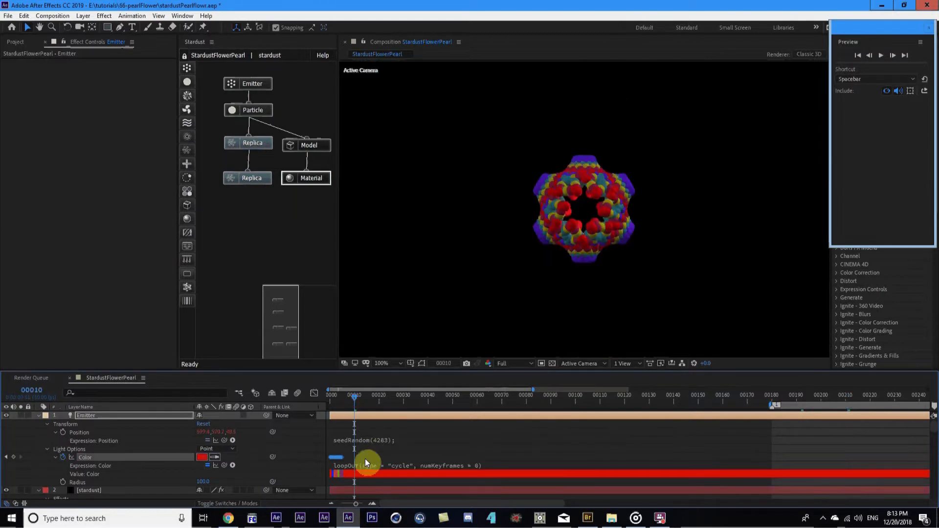
left_click_drag(342, 460, 354, 460)
left_click_drag(792, 394, 855, 395)
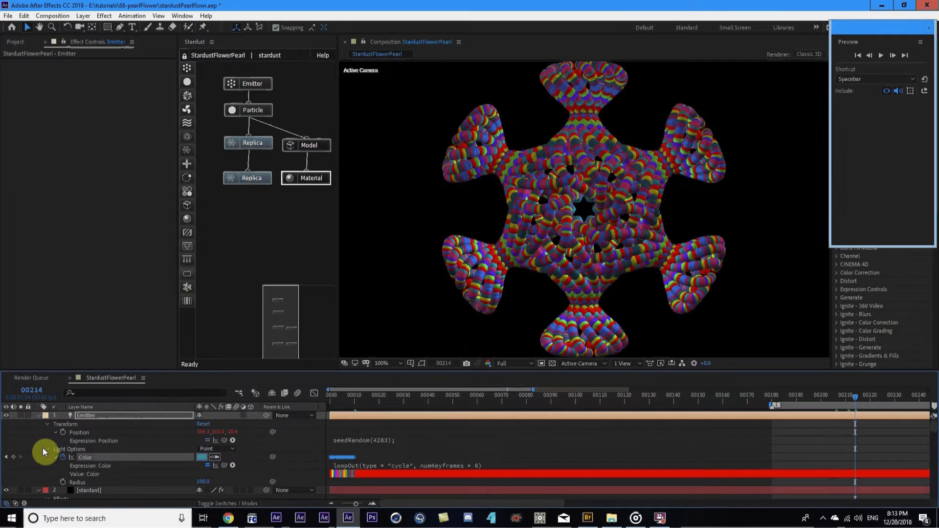
key("Home")
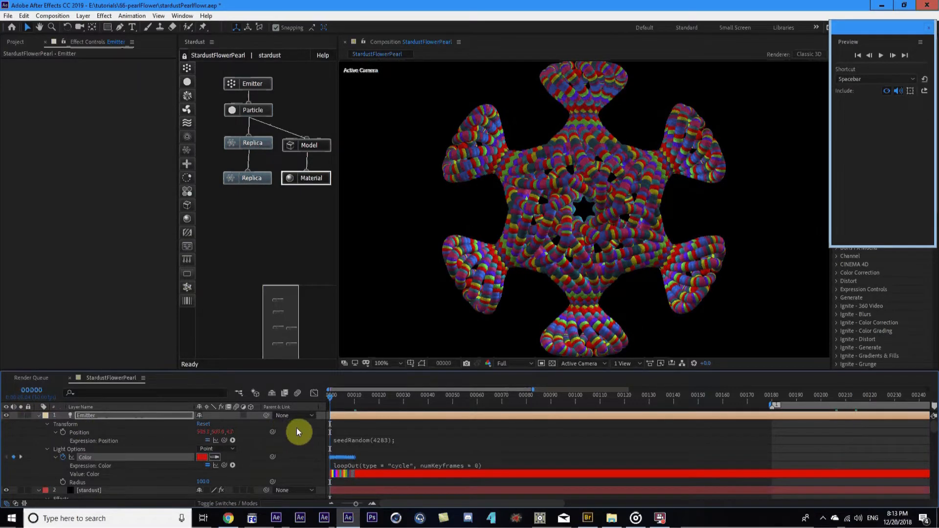
key("equal")
key("equal")
key("equal")
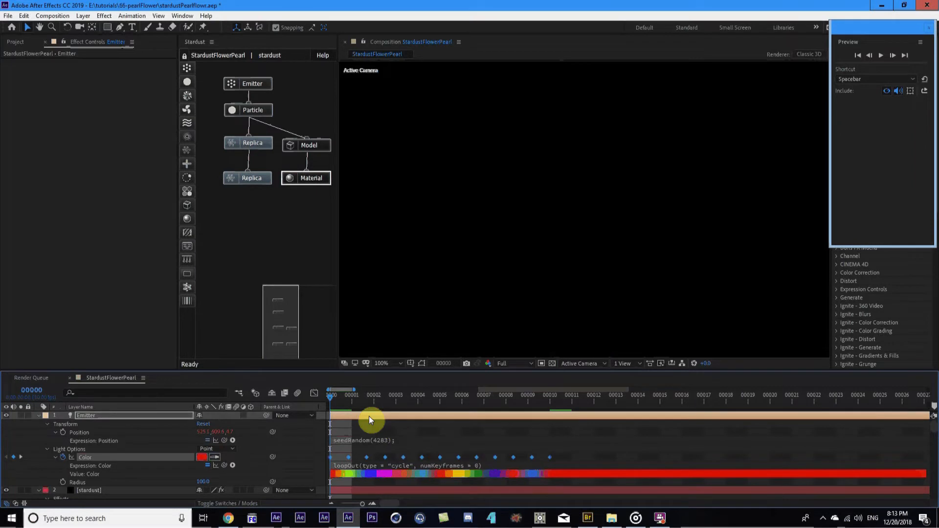
left_click(550, 403)
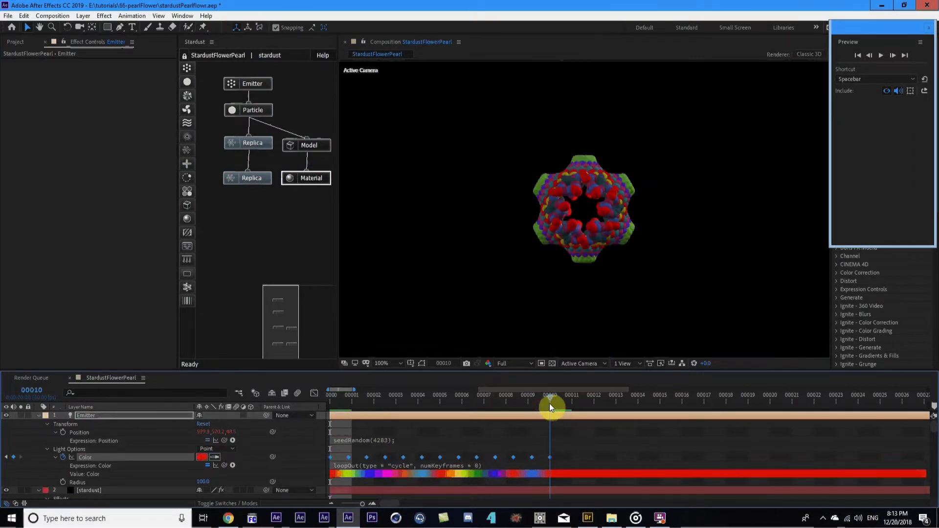
Recolour the Emitter's frame-10 Color keyframe to blue
double_click(549, 457)
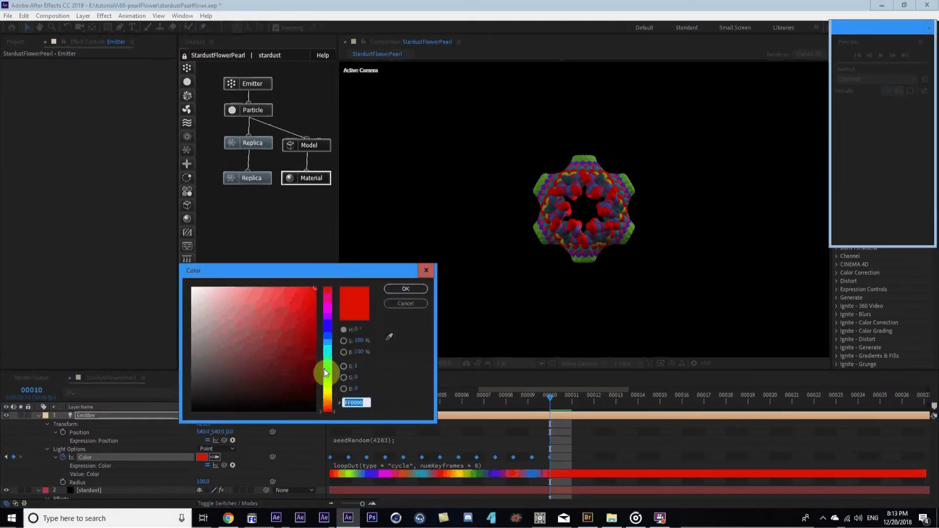
left_click(329, 335)
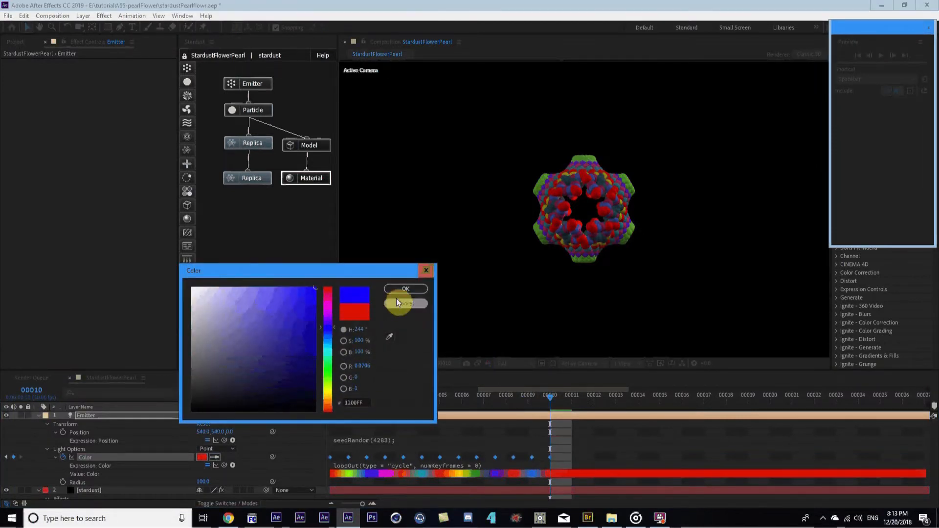
left_click(406, 289)
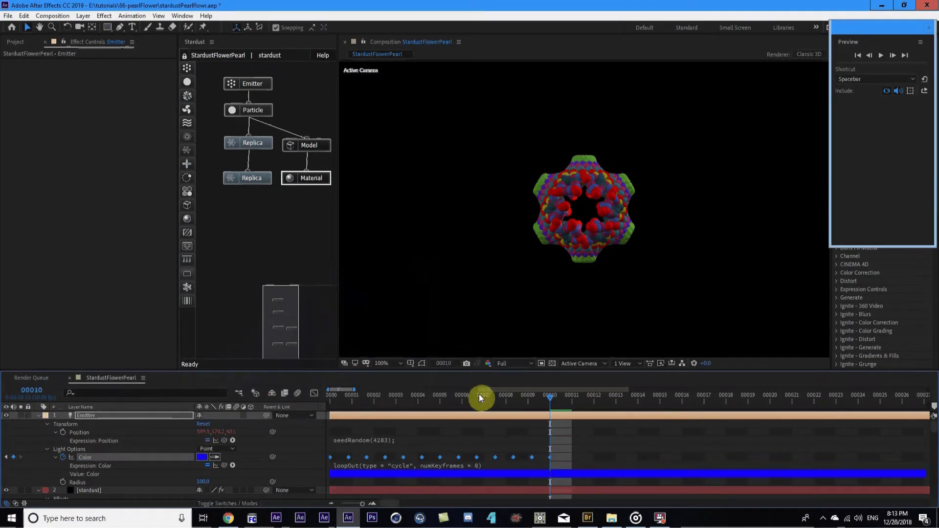
With the keyframes deselected, set the Emitter light Color to blue #0036FF
left_click(570, 460)
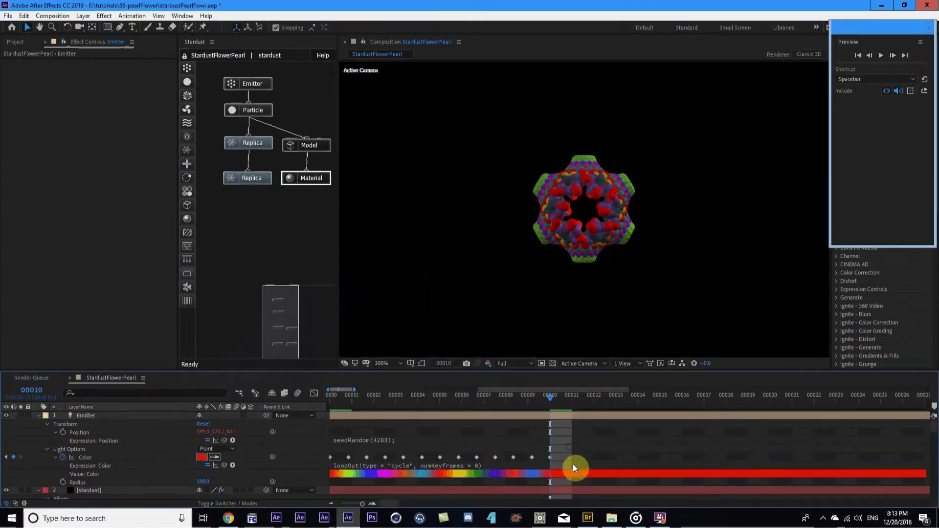
left_click(201, 457)
left_click(328, 333)
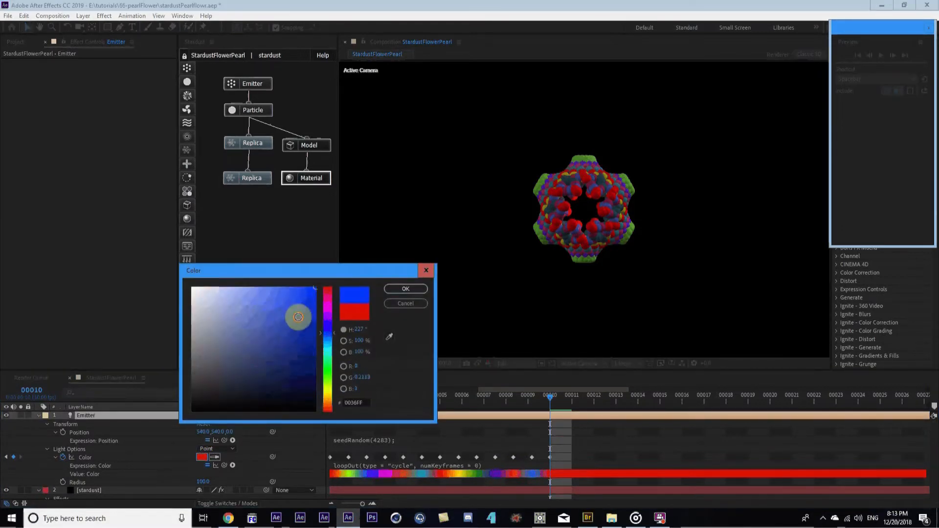
left_click(425, 290)
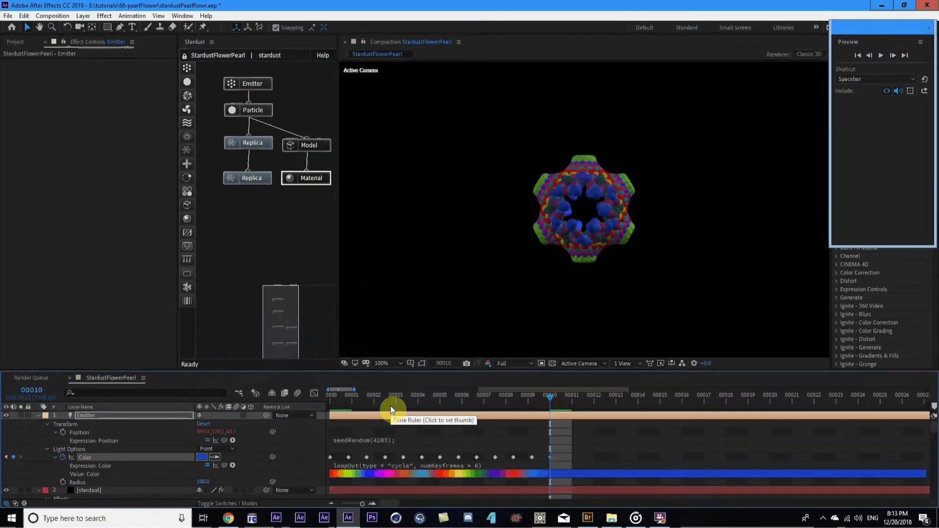
Change the Emitter Position expression's seedRandom from 4293 to 42993, comparing frames 180 and 360
key("3")
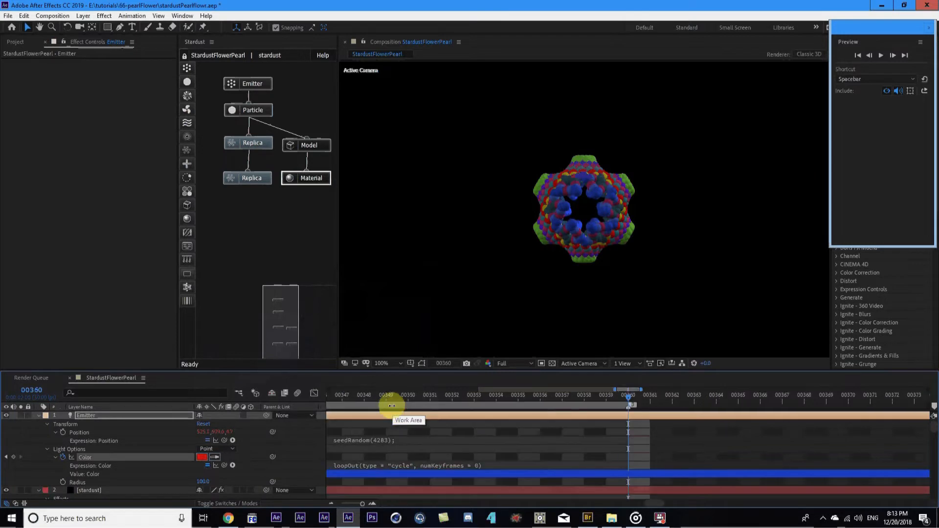
key("2")
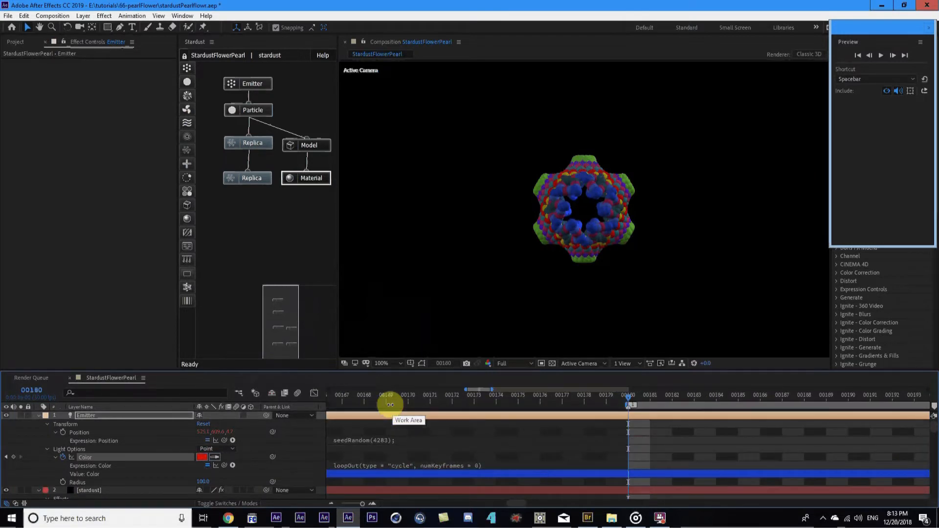
key("3")
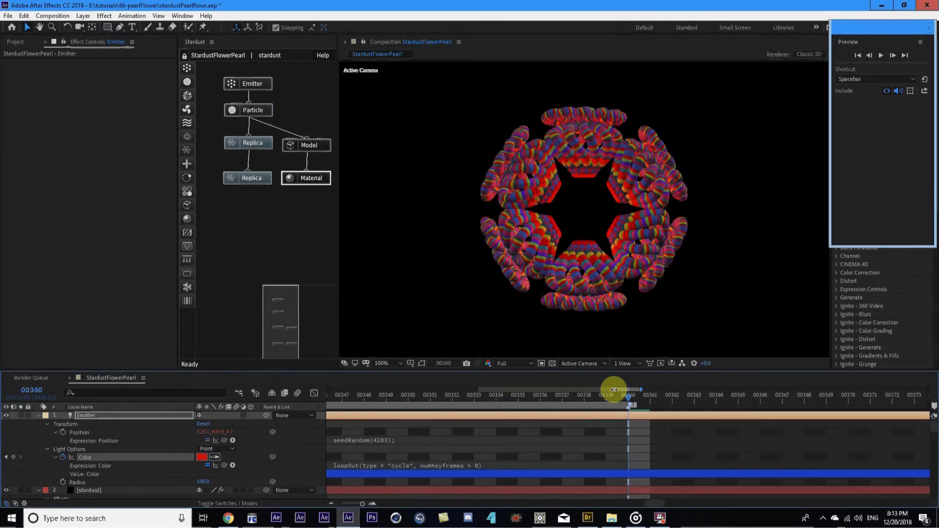
key("minus")
key("minus")
key("minus")
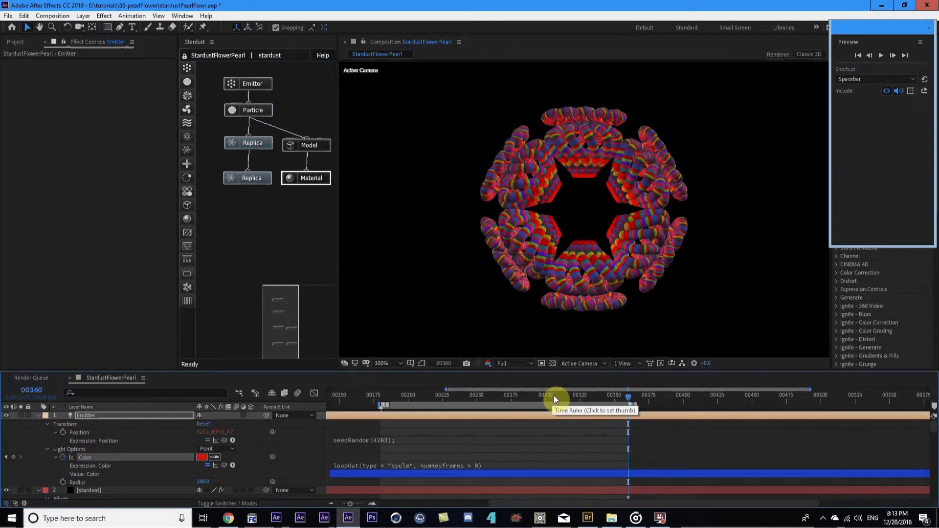
key("2")
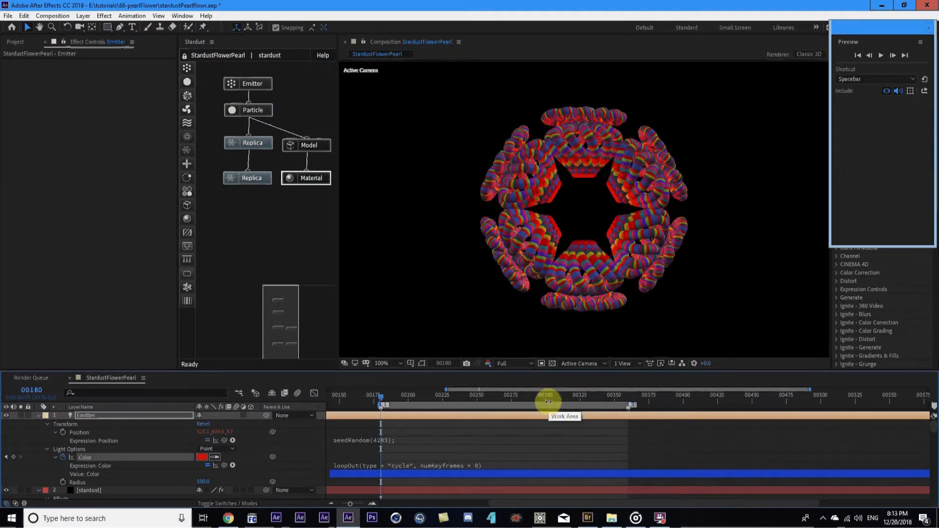
key("3")
key("2")
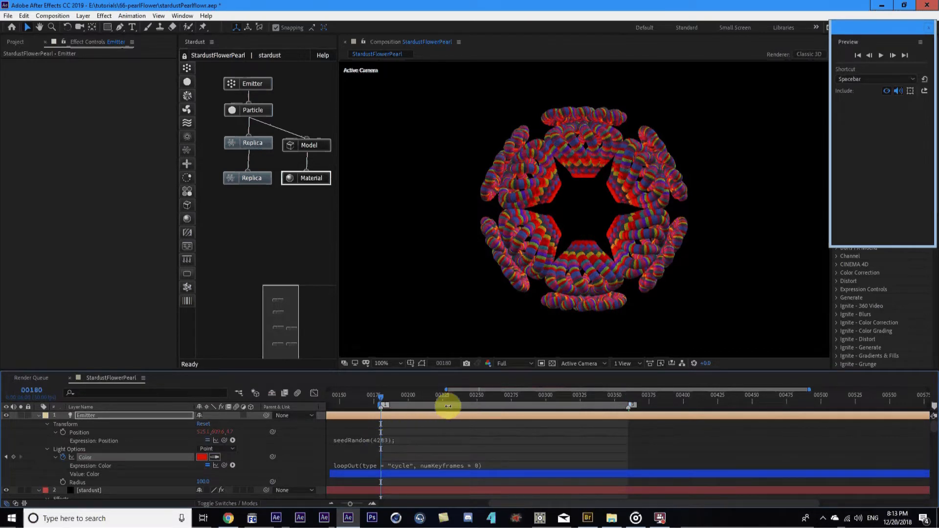
left_click(368, 443)
left_click(383, 440)
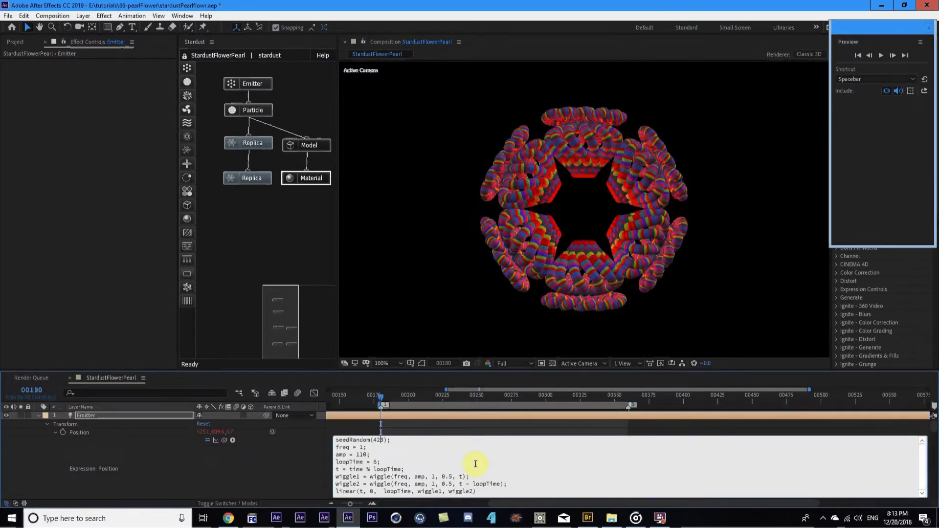
type("9")
left_click(267, 459)
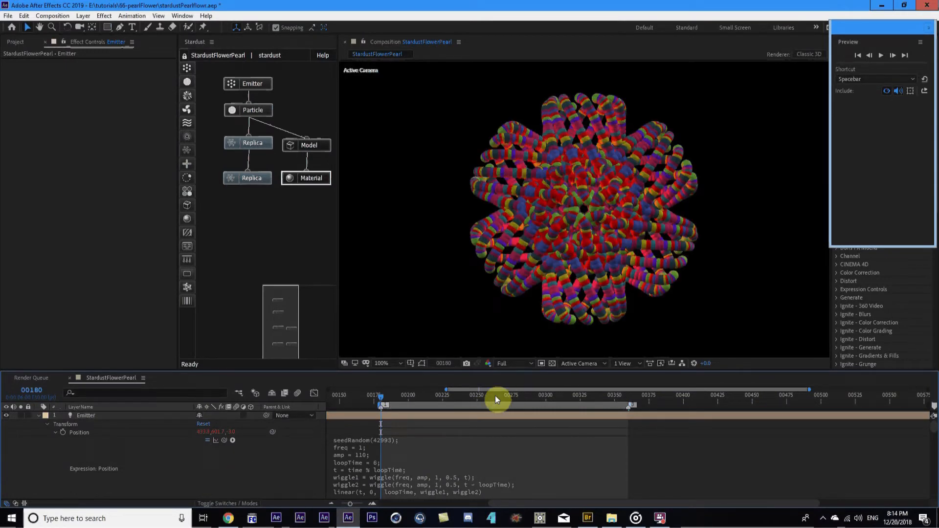
left_click_drag(495, 395, 473, 395)
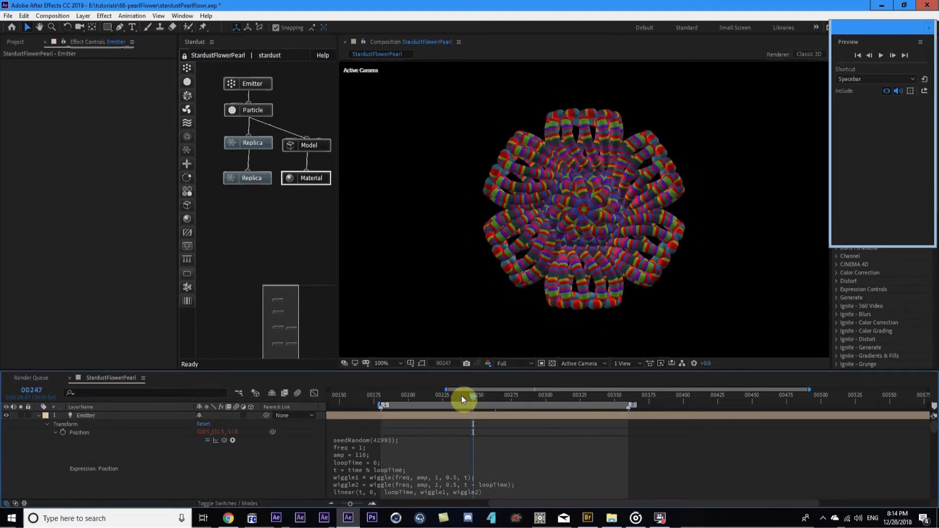
Collapse the Emitter layer and expand the stardust Material settings
left_click(42, 416)
scroll(566, 247, "up", 2)
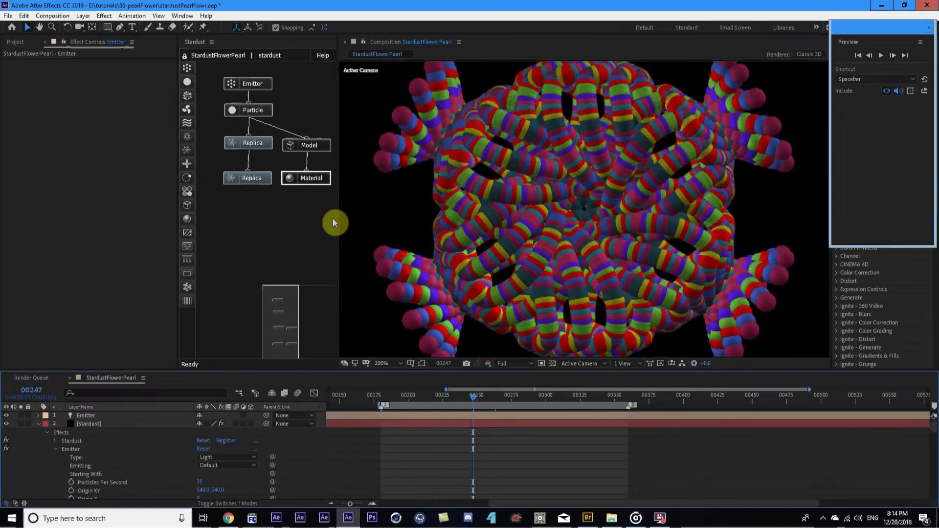
left_click(315, 180)
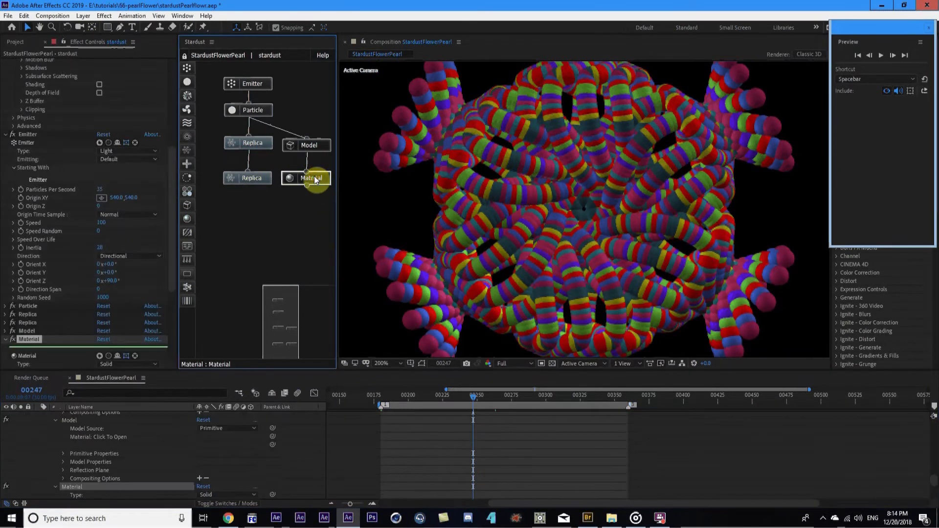
scroll(9, 306, "down", 5)
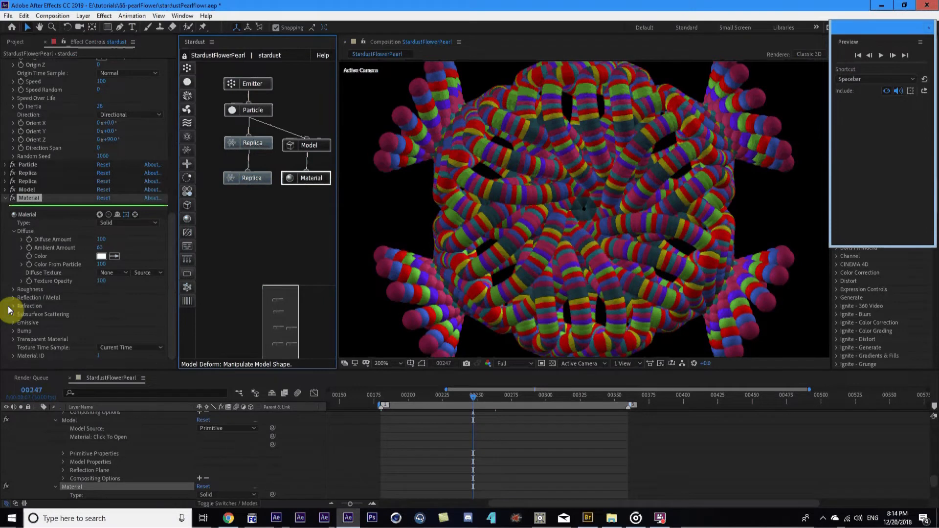
Raise the Material's Reflection / Metal Amount to 72
left_click(14, 298)
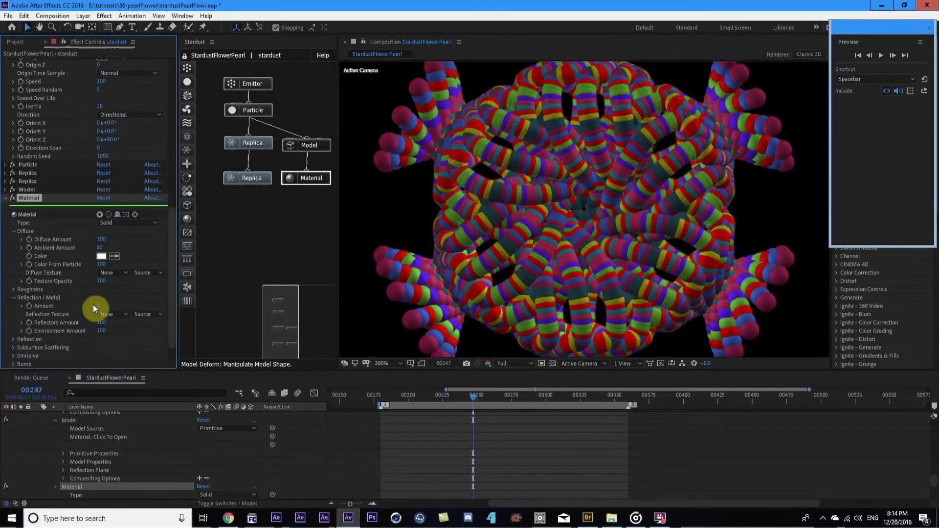
left_click_drag(98, 307, 112, 309)
left_click_drag(102, 306, 134, 303)
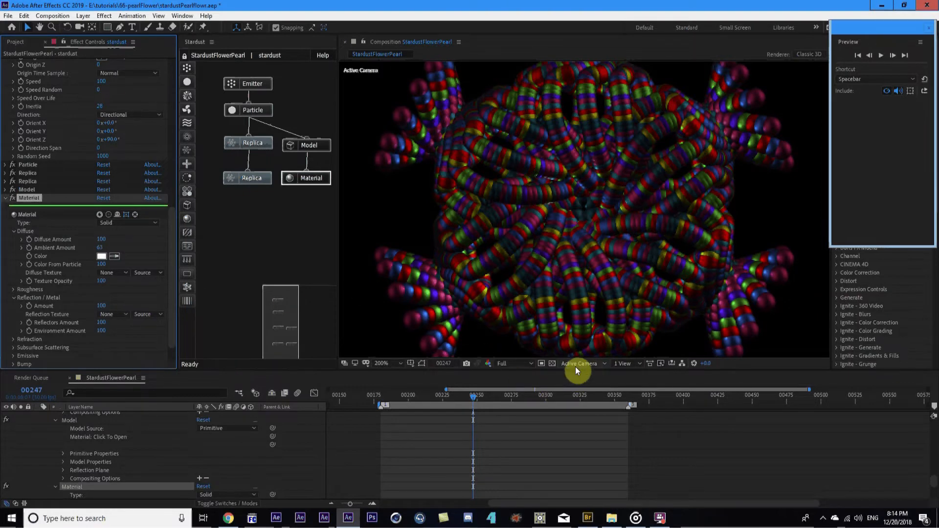
left_click_drag(573, 368, 572, 398)
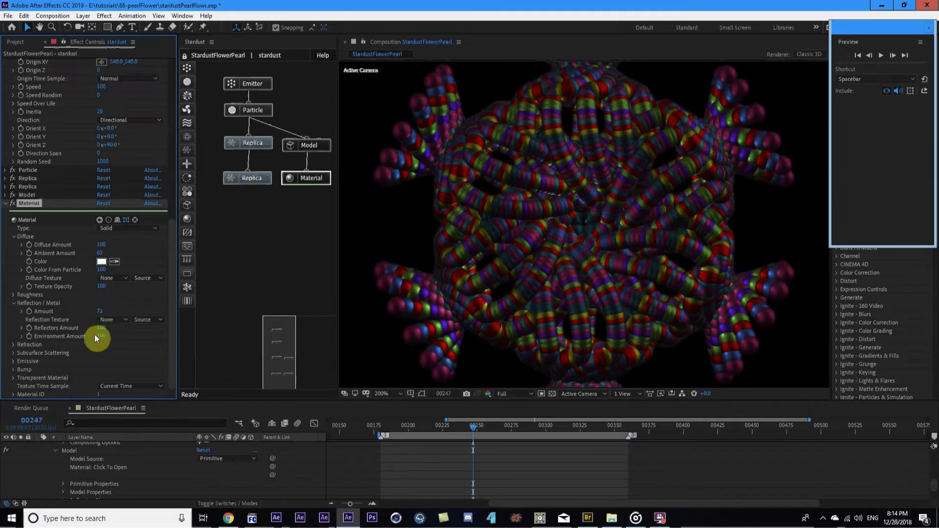
Set the Material's Roughness Amount to 62
left_click(12, 296)
left_click_drag(99, 306, 106, 309)
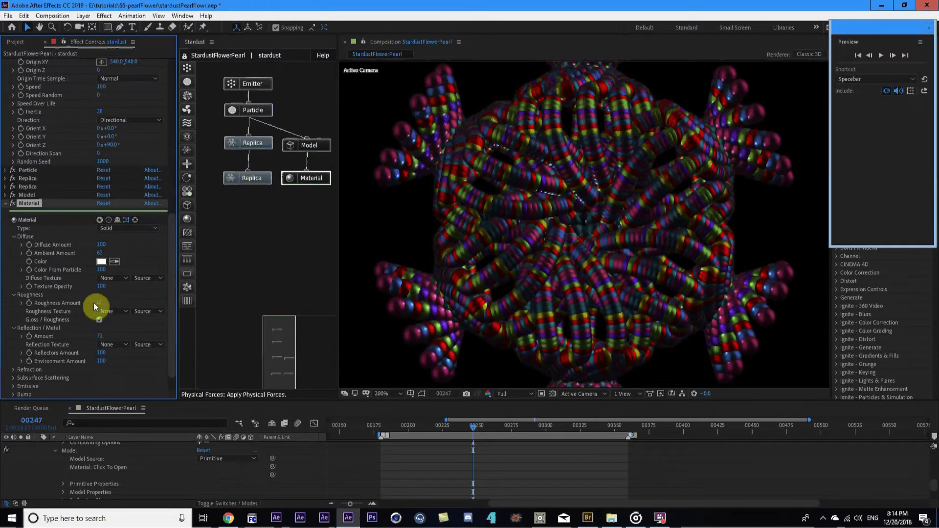
scroll(103, 297, "up", 12)
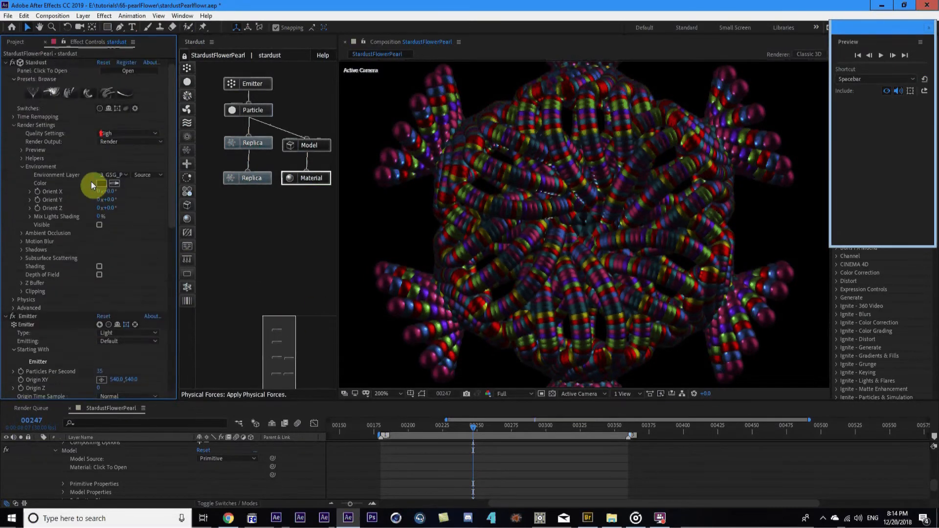
Try Particles Per Second at 22 and 7, settling on 9
scroll(95, 374, "down", 1)
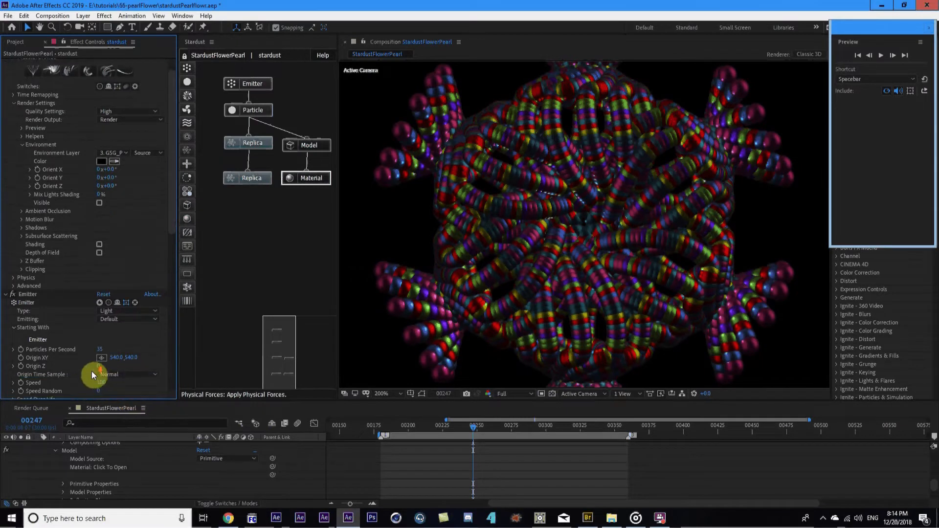
left_click(101, 352)
type("22")
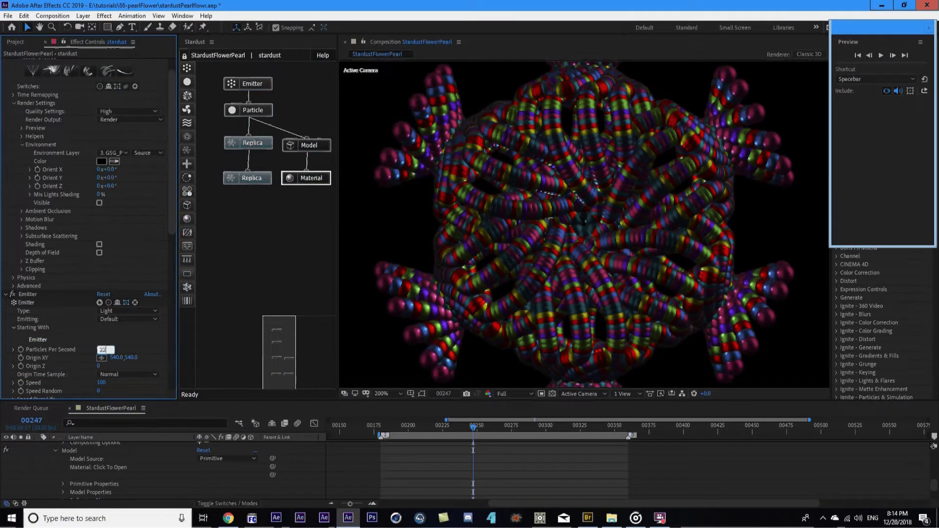
left_click(59, 351)
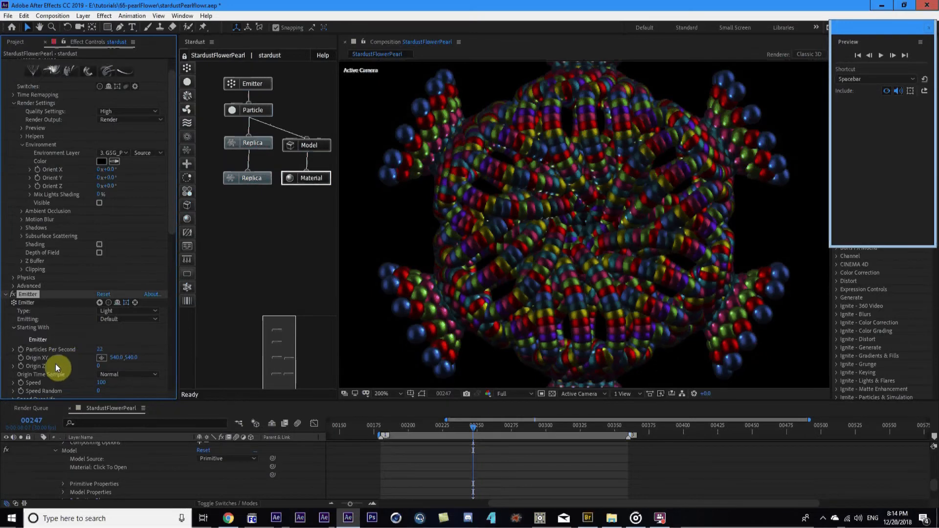
left_click(101, 353)
type("1")
key("BackSpace")
type("7")
left_click(74, 350)
scroll(446, 292, "down", 1)
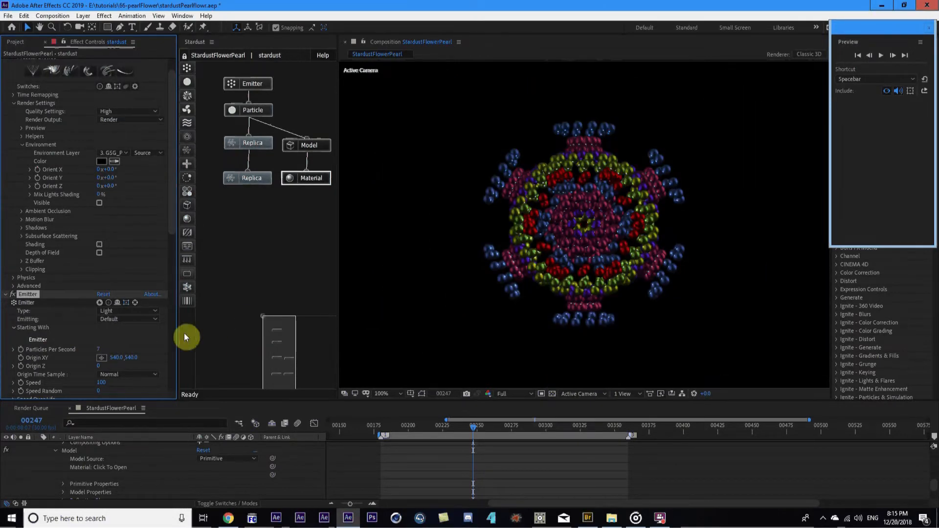
left_click(100, 349)
type("9")
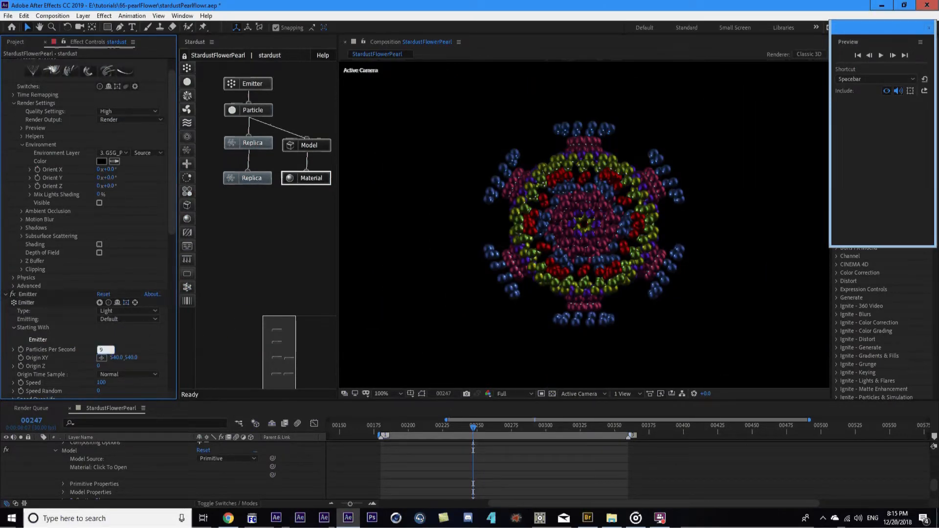
key("Return")
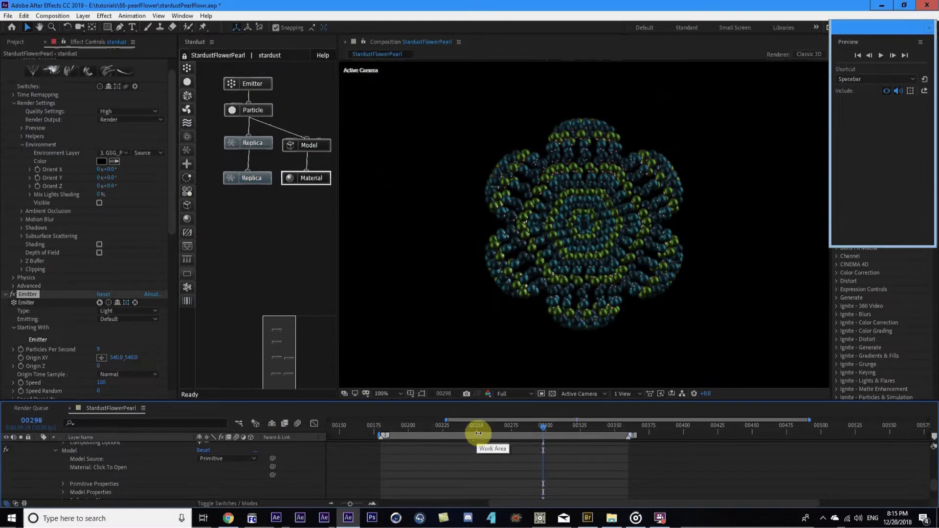
left_click(459, 427)
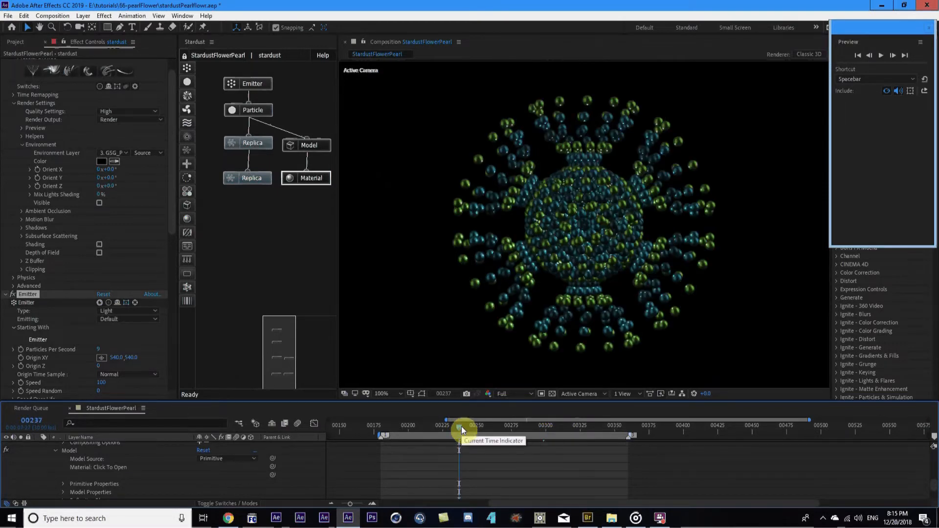
key("minus")
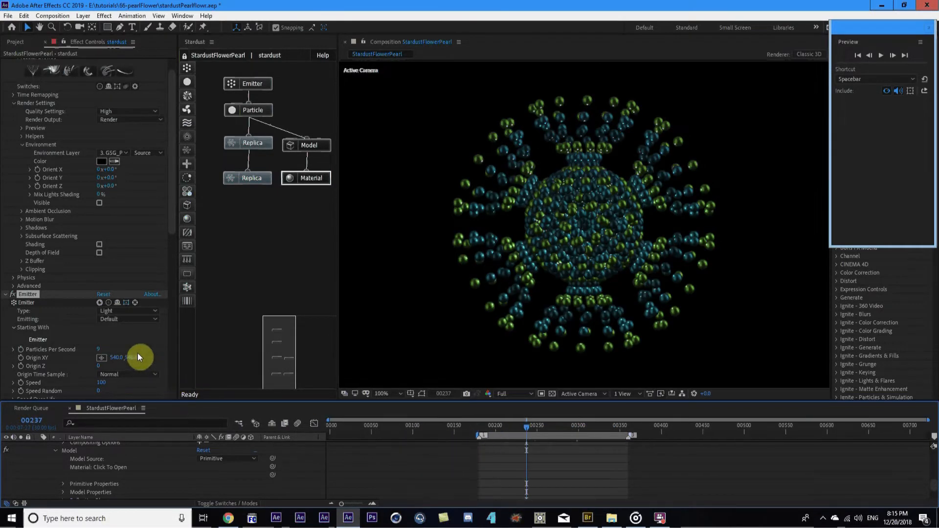
left_click(459, 479)
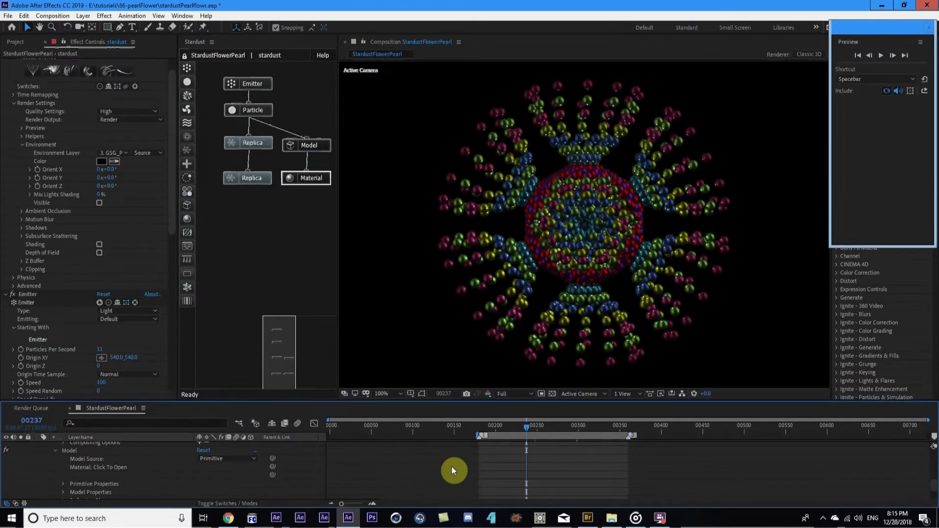
left_click(570, 427)
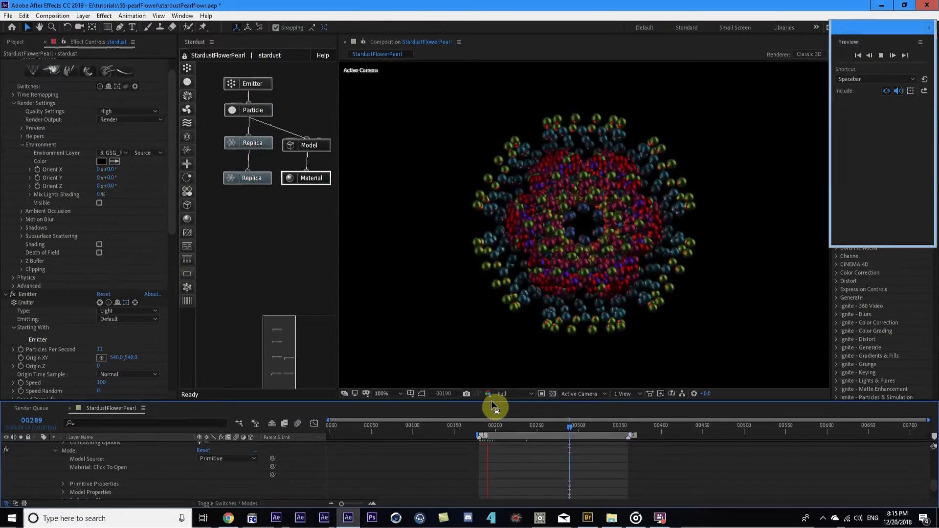
key("space")
left_click(514, 394)
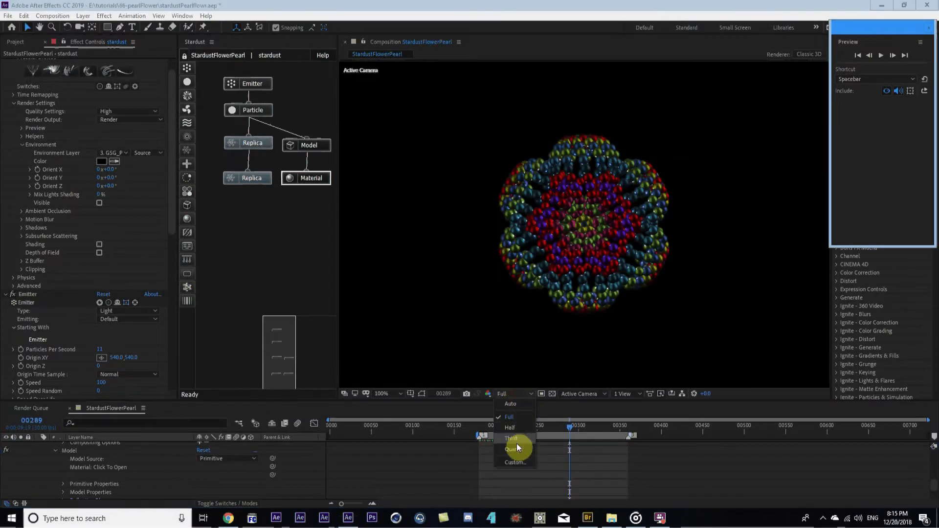
left_click(516, 448)
left_click(511, 393)
left_click(512, 429)
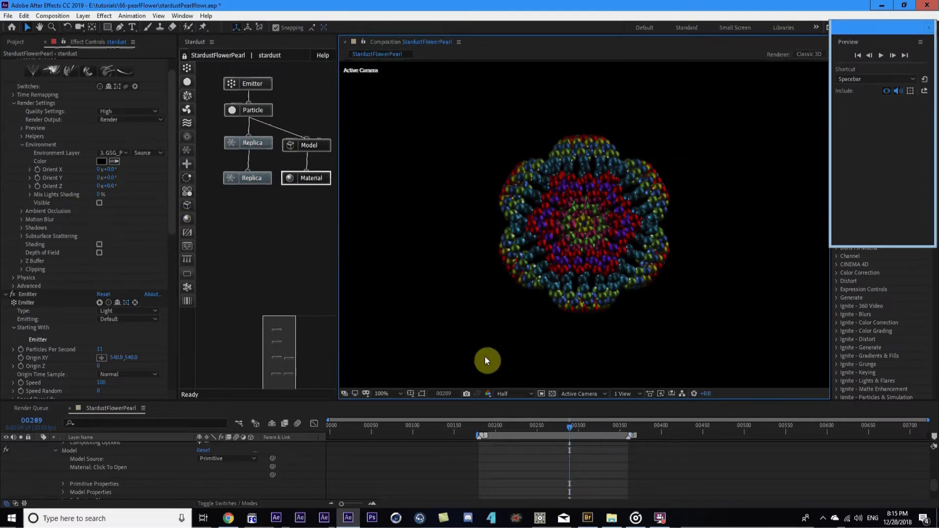
left_click(505, 384)
left_click(509, 410)
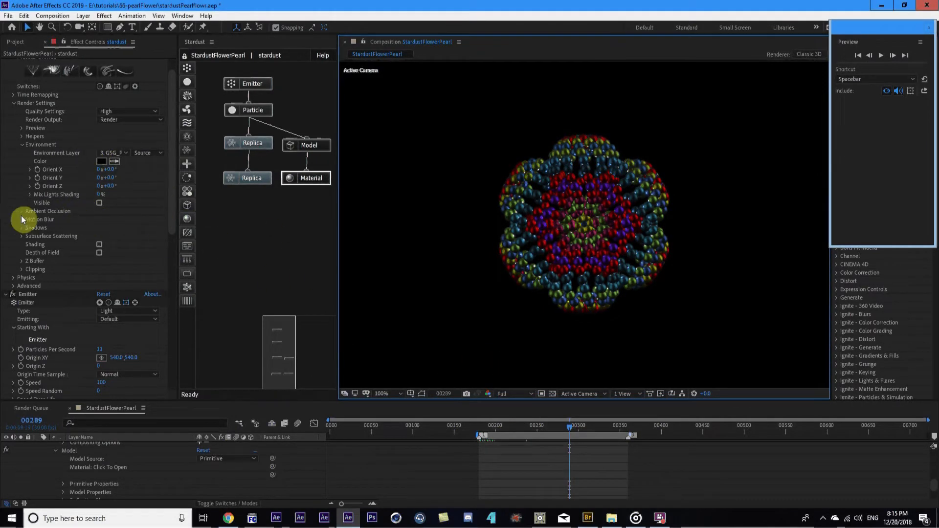
scroll(576, 204, "up", 4)
scroll(560, 209, "down", 2)
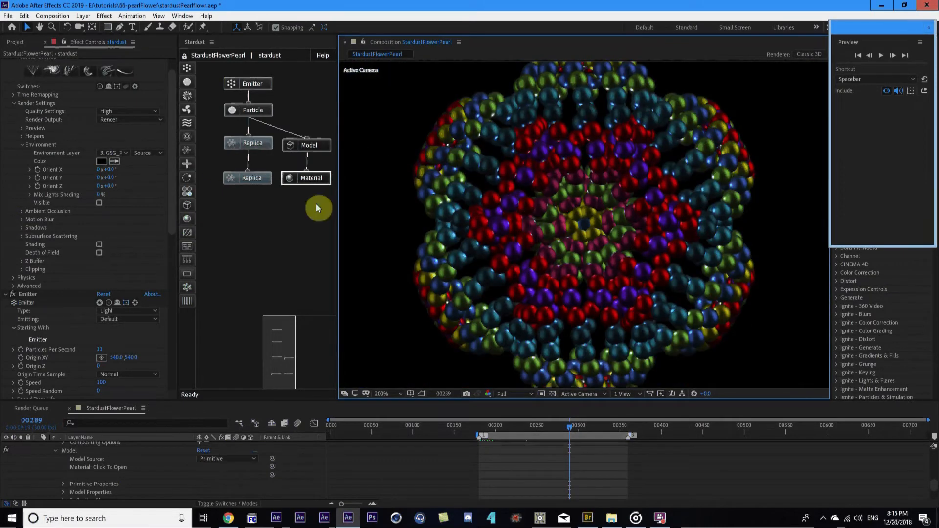
Turn on Ambient Occlusion and try a Gamma of 3.33
left_click(22, 212)
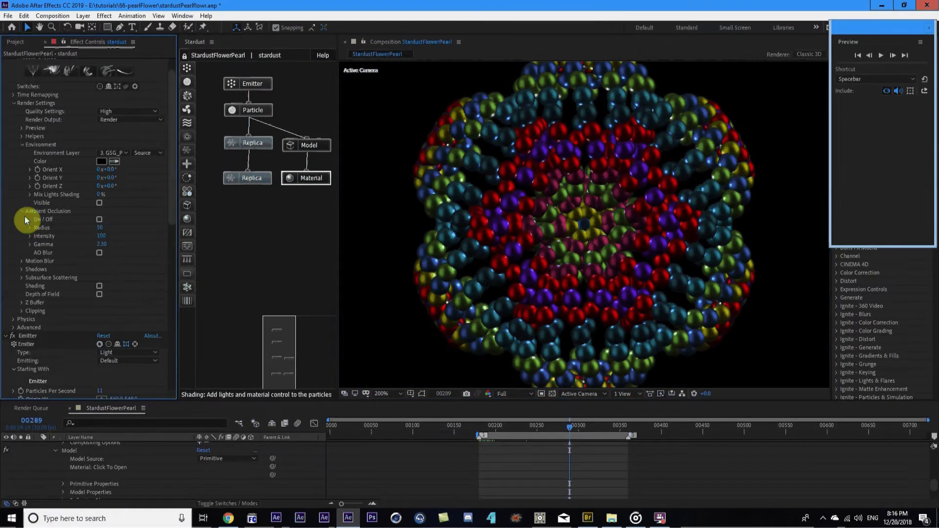
left_click(100, 219)
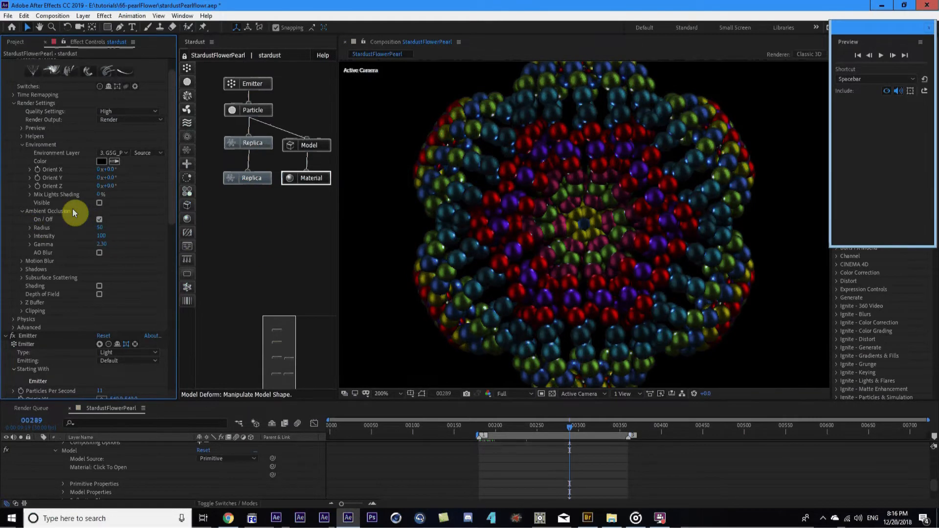
key("period")
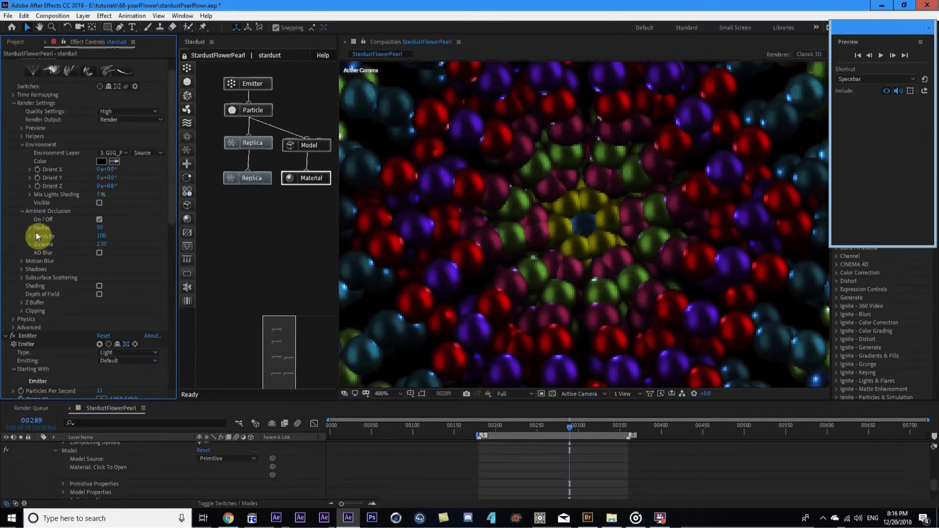
left_click(112, 237)
left_click_drag(103, 246, 115, 246)
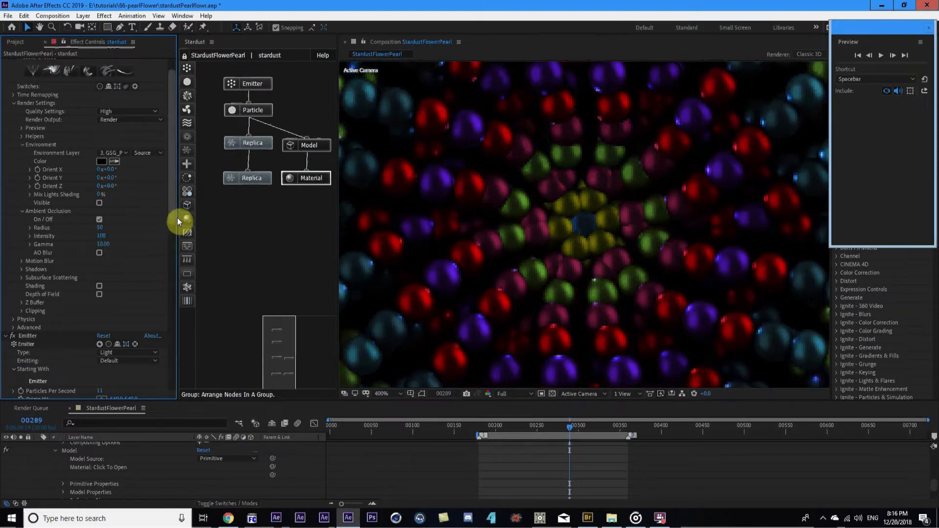
scroll(520, 213, "down", 2)
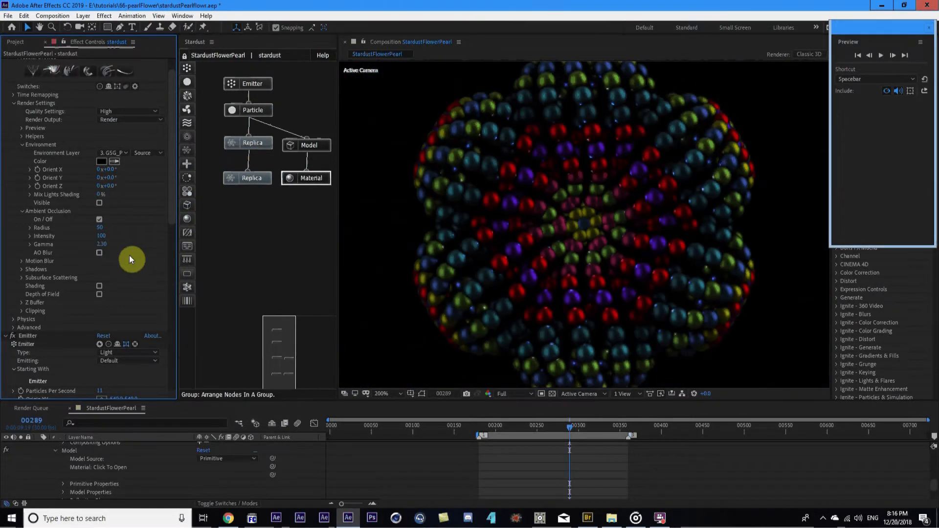
left_click(102, 245)
type("3.3")
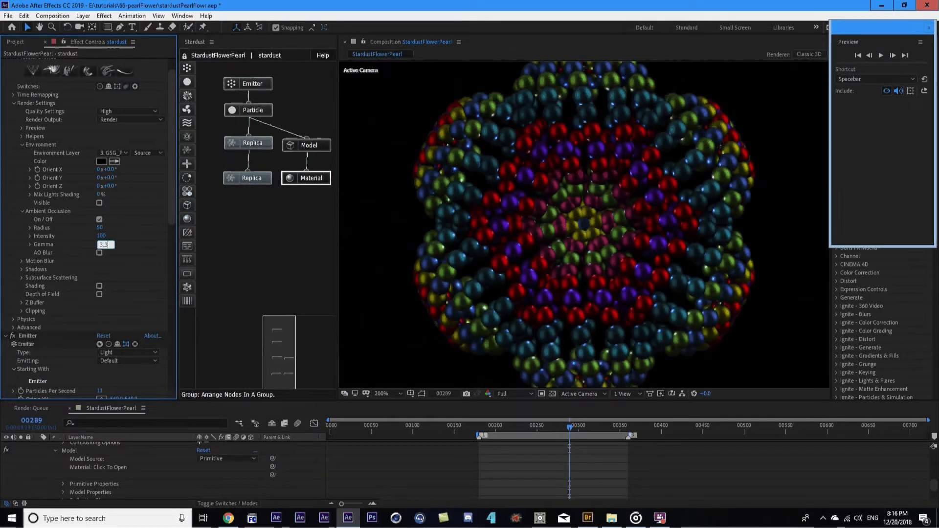
key("BackSpace")
type("33")
left_click(125, 243)
Set Ambient Occlusion Radius to 23 (after trying 120) and Gamma to 6.66
left_click(99, 228)
type("120")
key("Return")
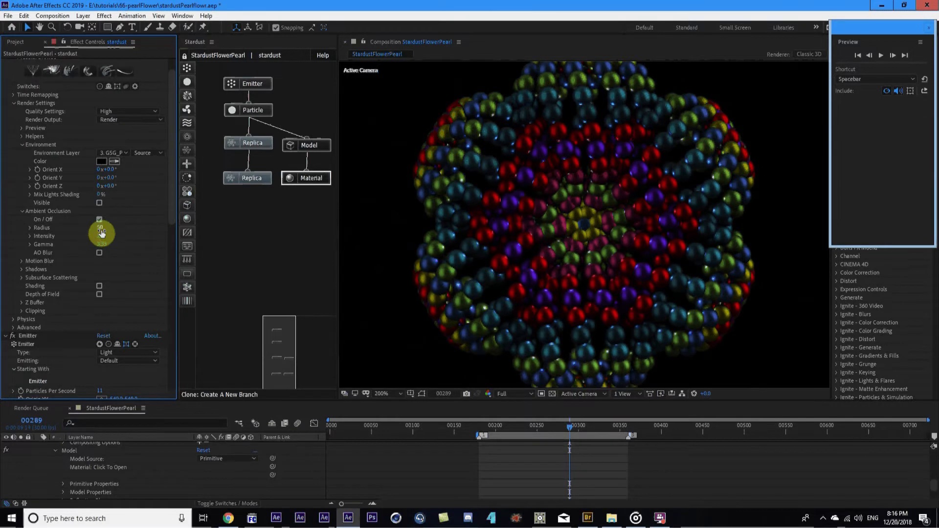
left_click(101, 229)
type("23")
key("Return")
left_click(103, 244)
type("6.66")
key("Return")
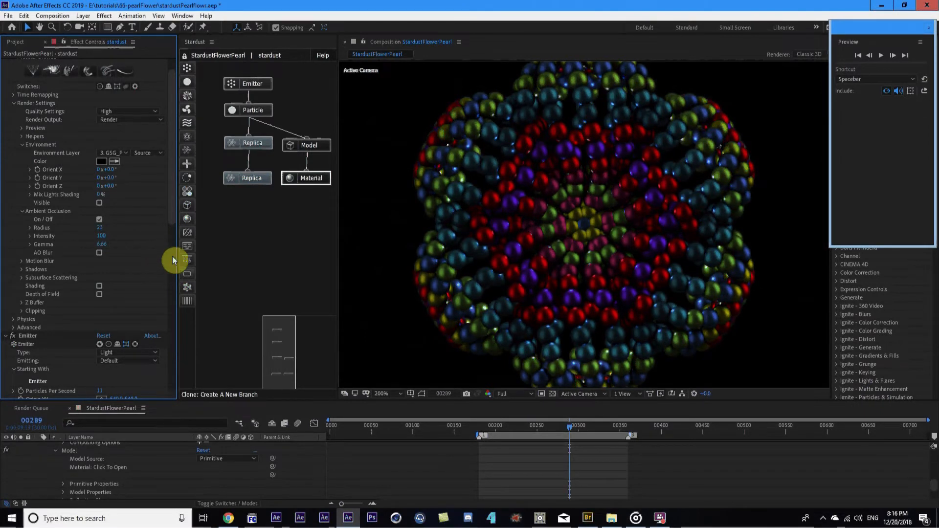
scroll(627, 172, "down", 1)
scroll(625, 190, "up", 1)
scroll(110, 194, "down", 1)
scroll(110, 194, "down", 10)
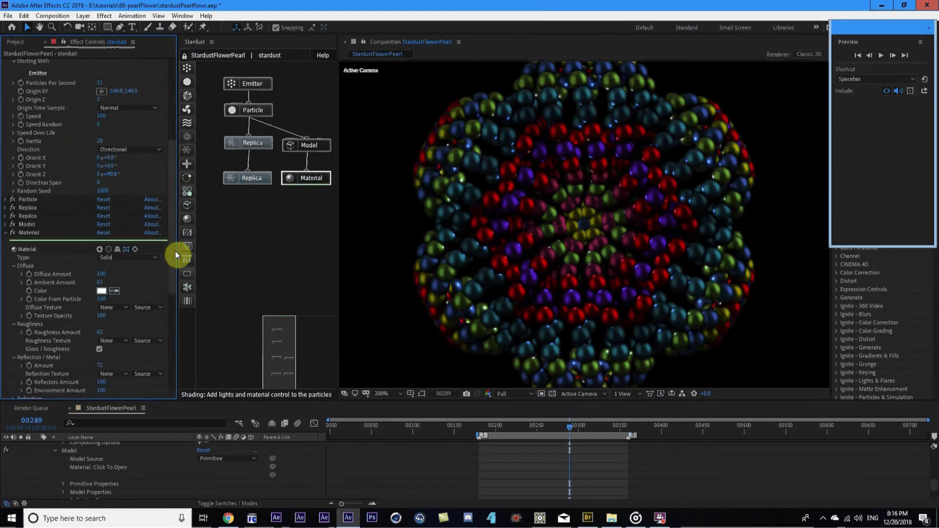
Preview the flower from frame 00300, then check frames 00160 and 00229
left_click(578, 426)
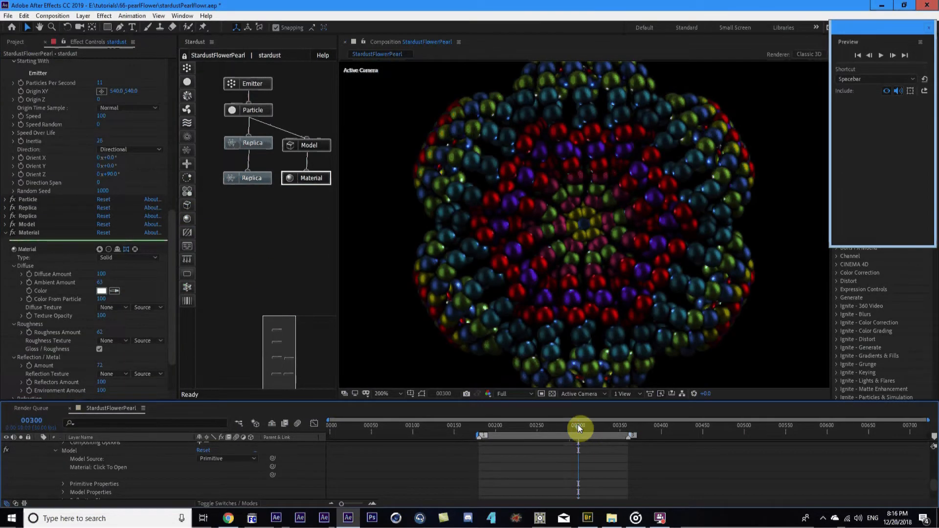
key("comma")
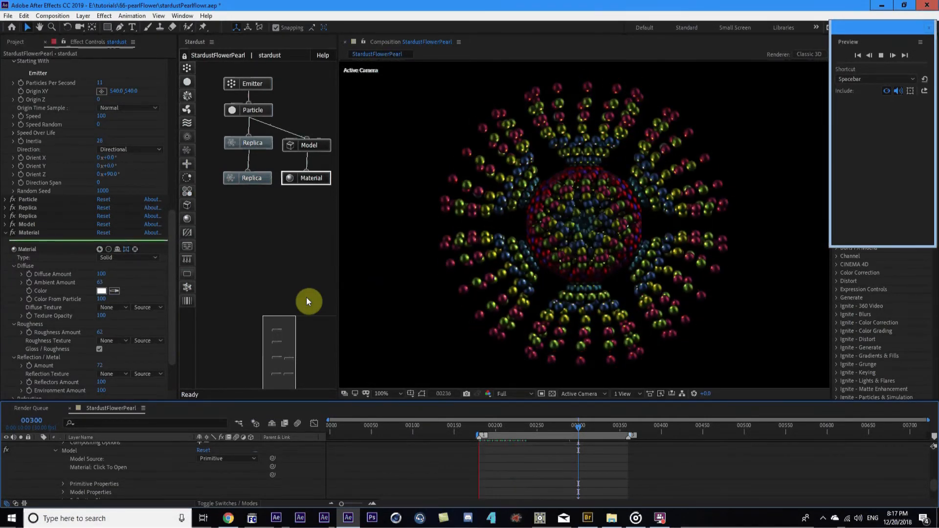
key("space")
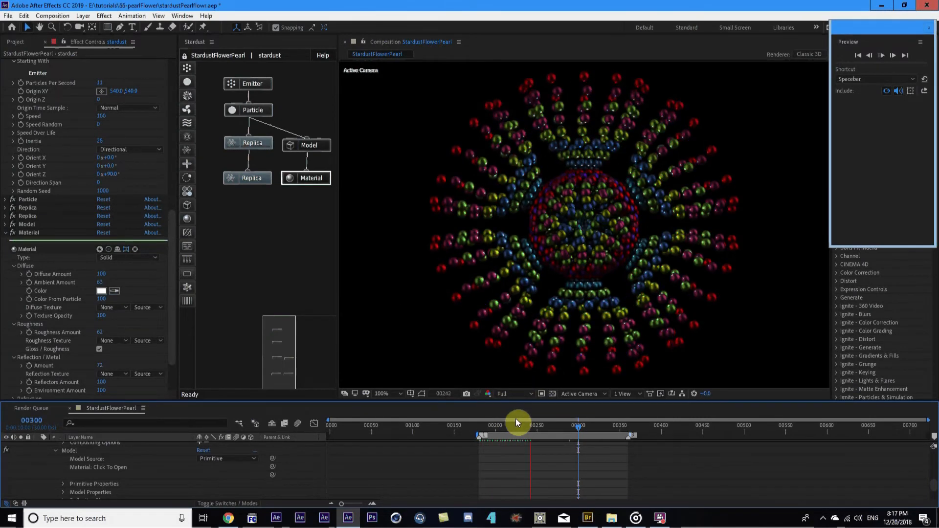
key("space")
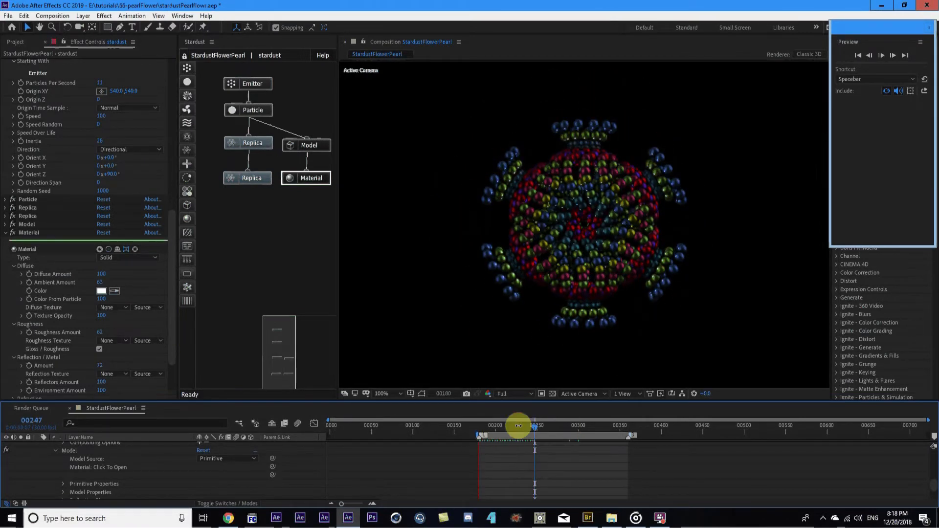
left_click(463, 427)
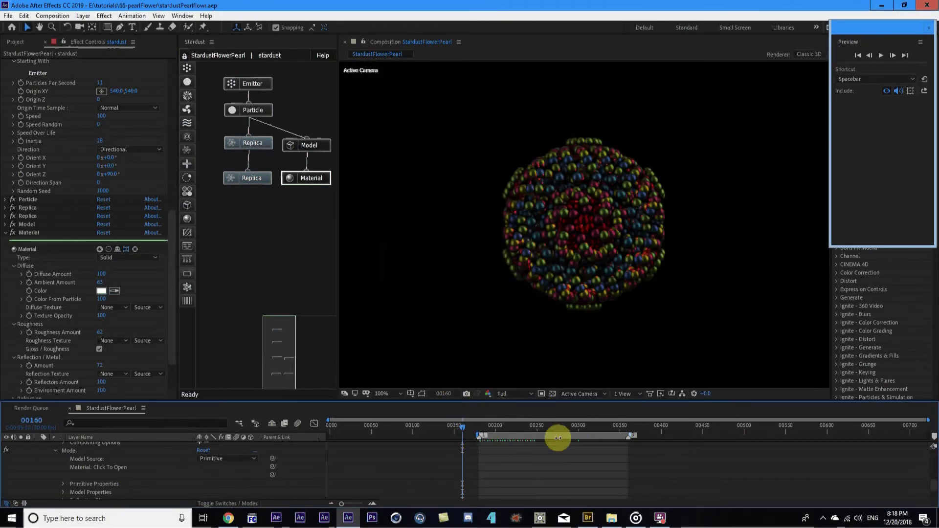
left_click(520, 426)
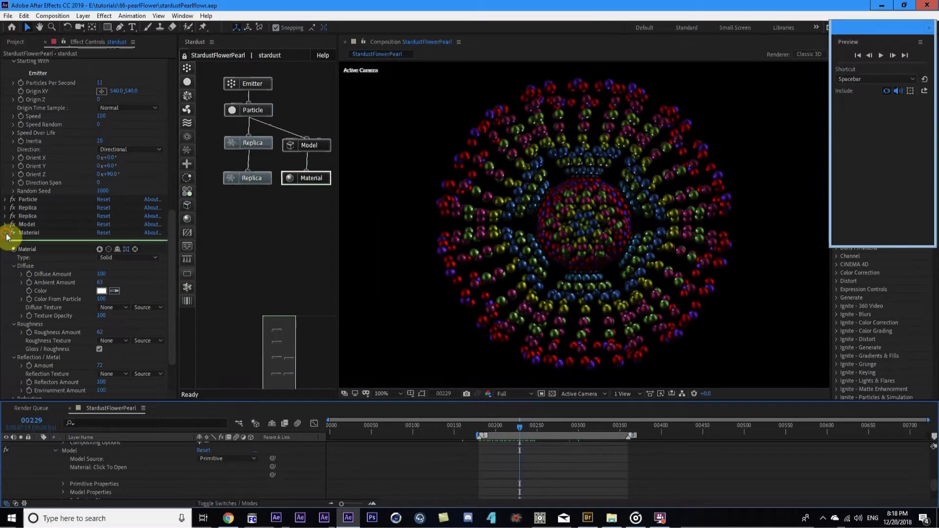
scroll(11, 240, "up", 5)
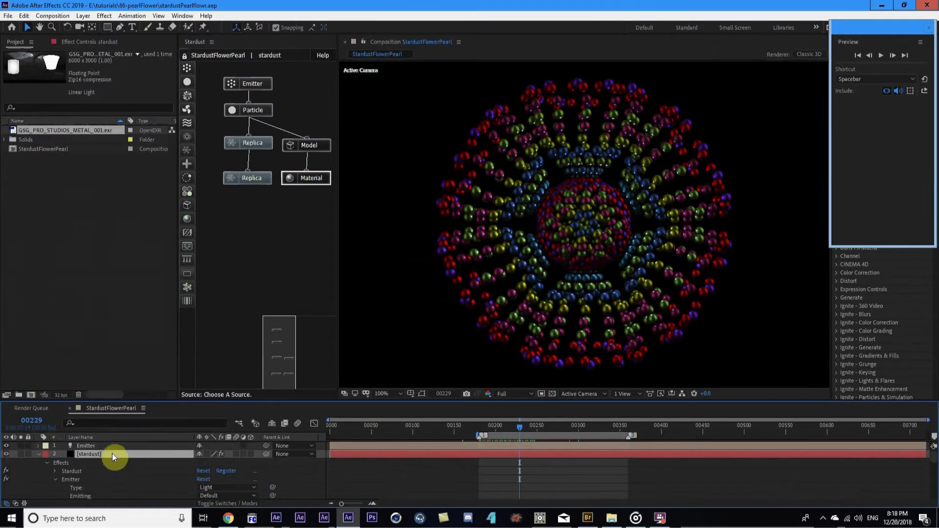
Shorten the random seed in the Emitter's Position expression to 93
left_click(106, 447)
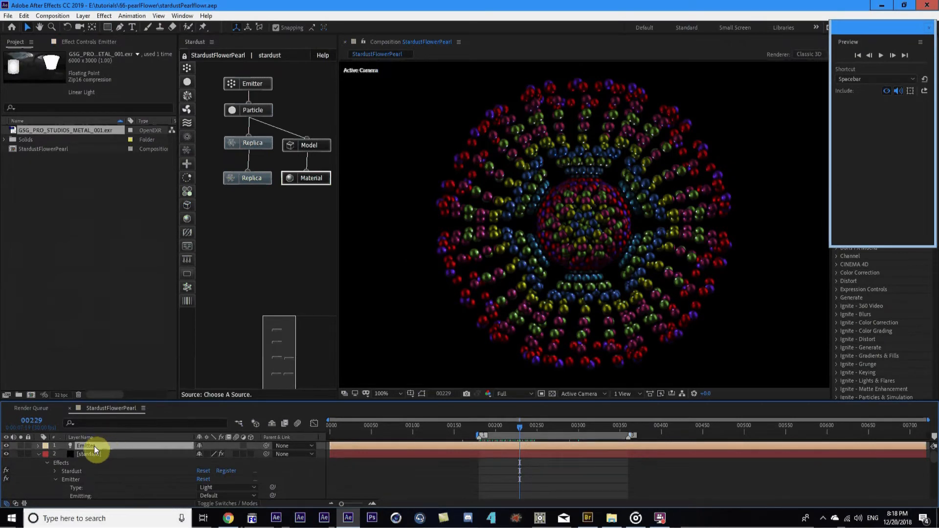
key("e")
key("e")
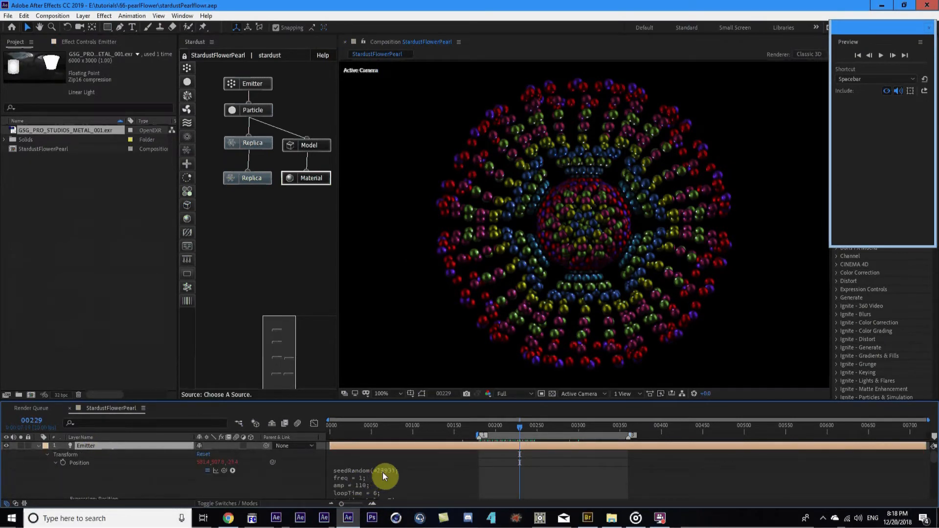
left_click(383, 472)
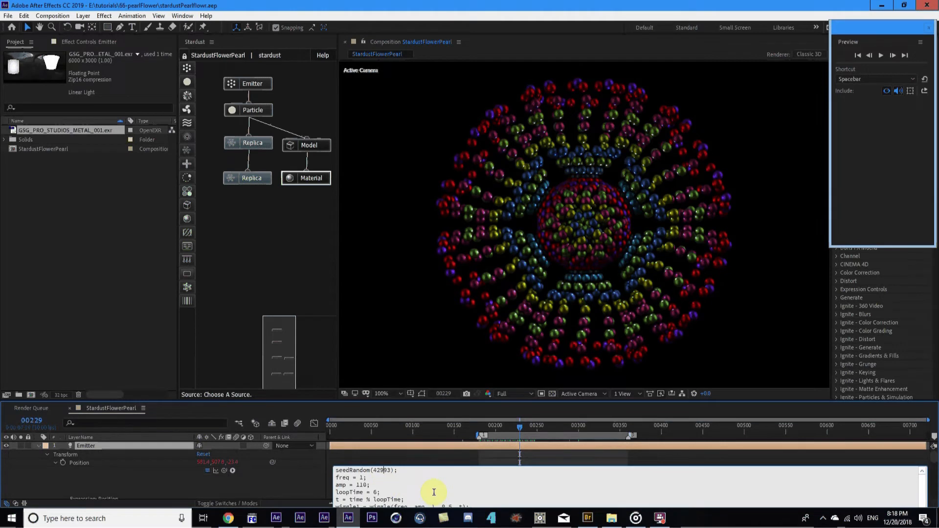
left_click(383, 471)
key("BackSpace")
key("BackSpace")
key("BackSpace")
left_click(239, 491)
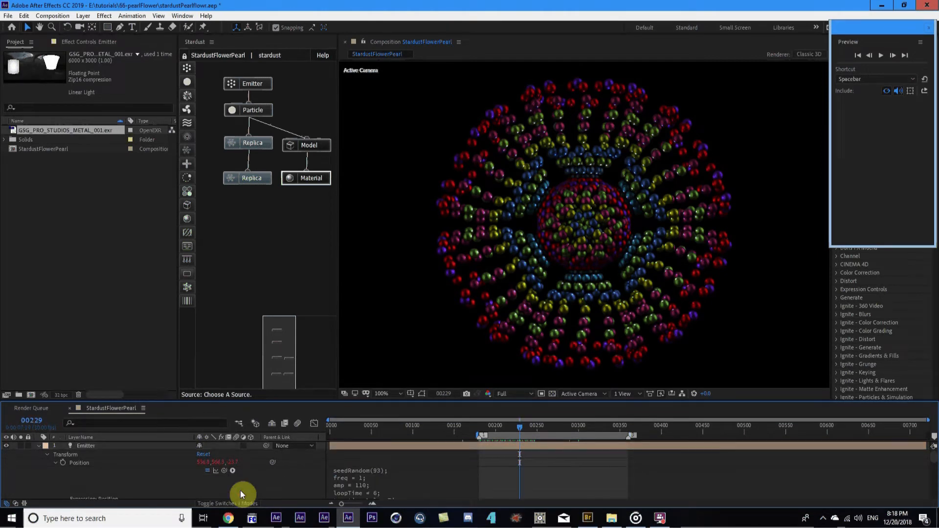
At frame 278, change the expression's random seed to 993
left_click(560, 427)
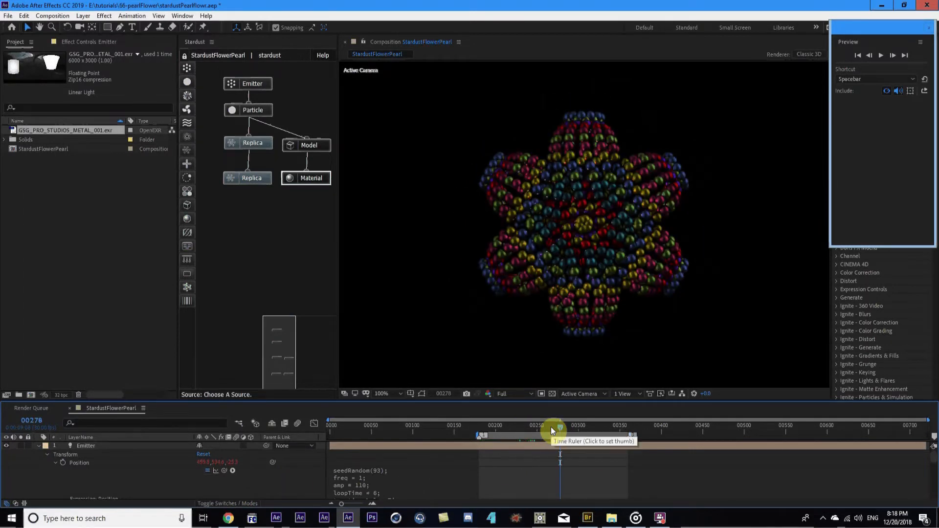
left_click(367, 475)
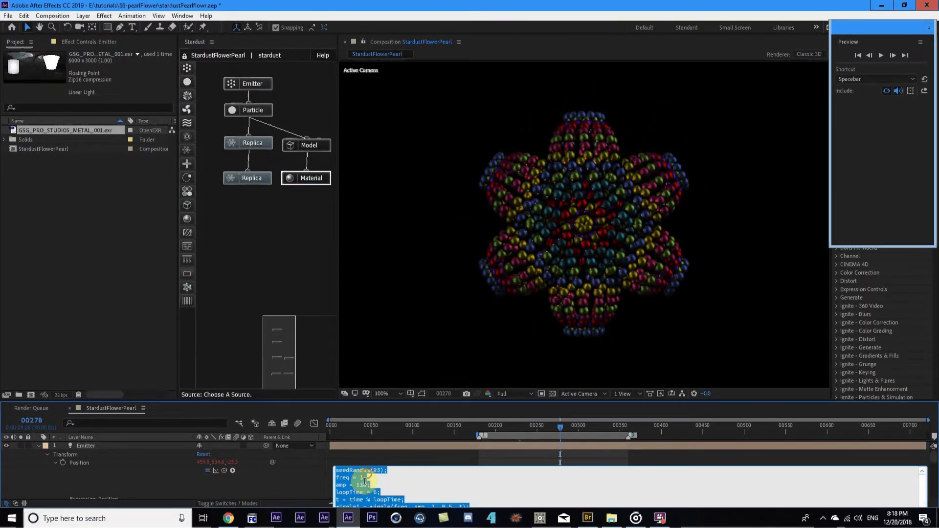
left_click(409, 495)
left_click(289, 496)
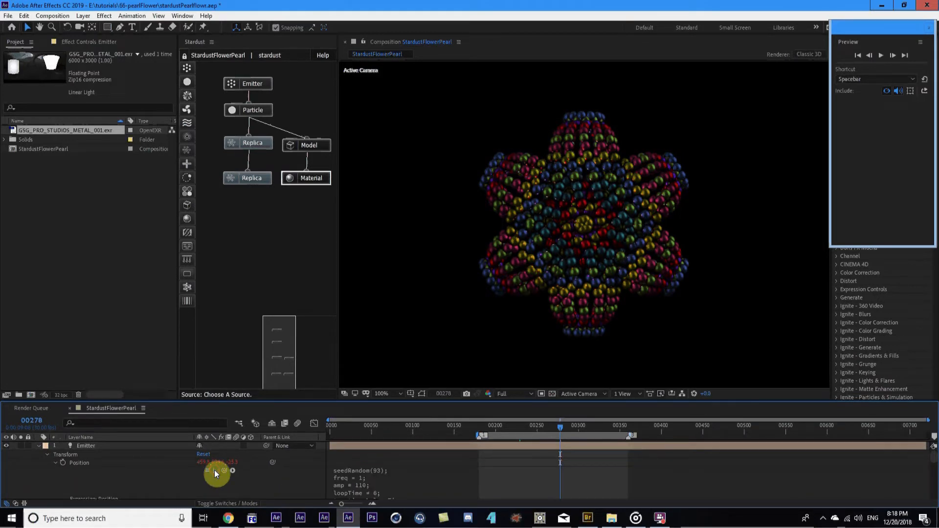
left_click(114, 446)
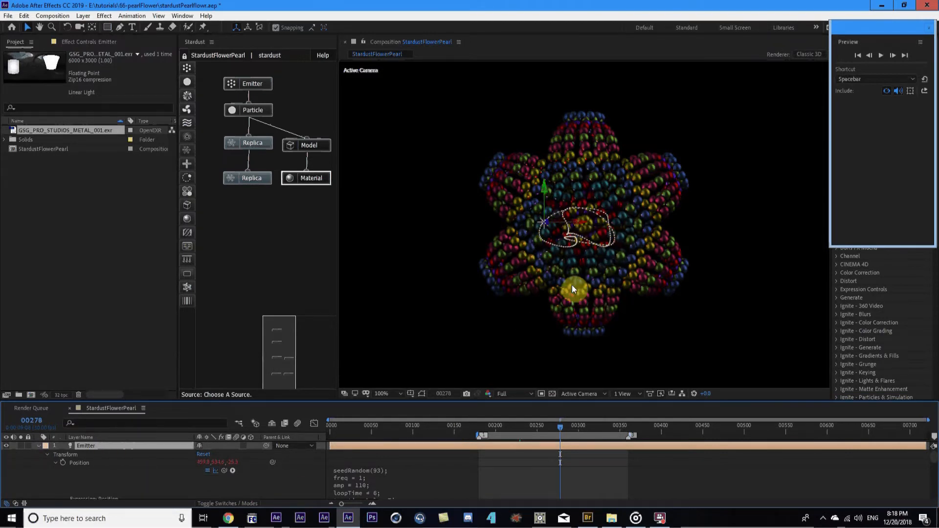
left_click(377, 469)
double_click(378, 470)
type("993")
left_click(294, 472)
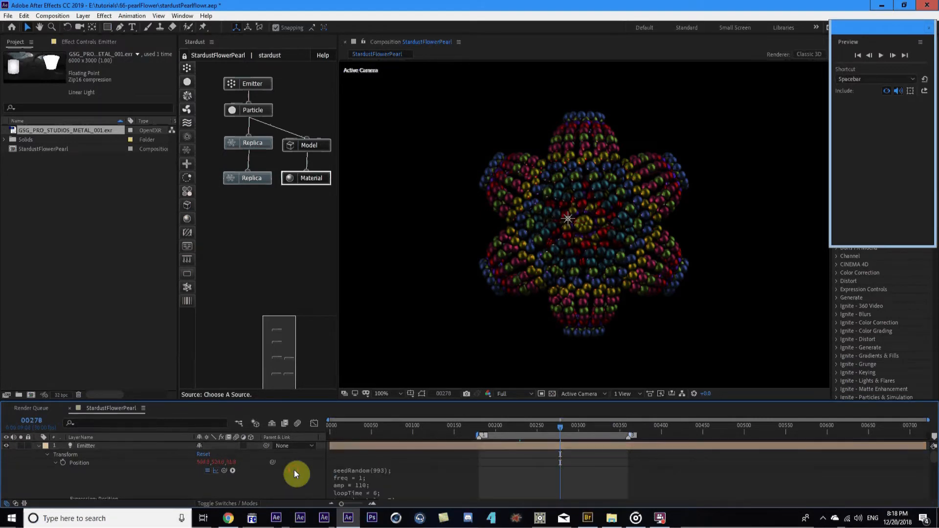
Set the wiggle frequency in the Emitter's Position expression to 3
left_click(125, 446)
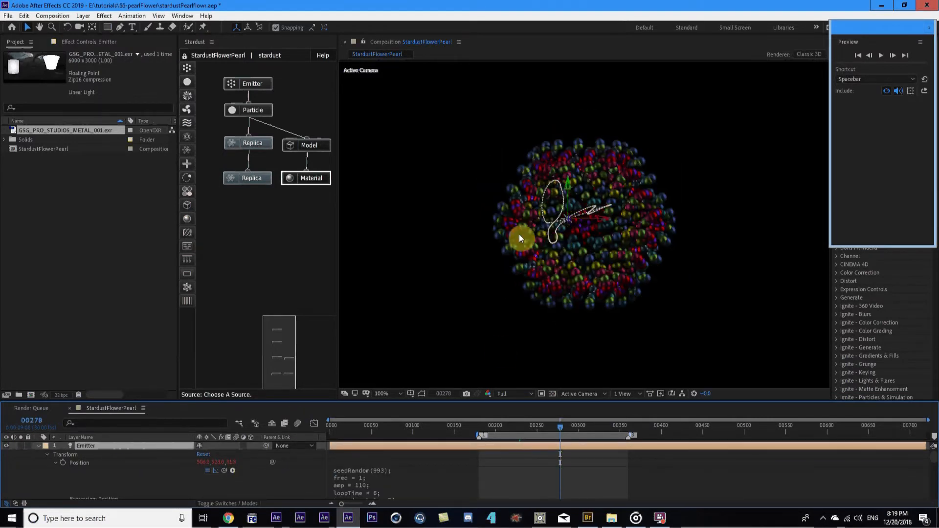
left_click(362, 486)
left_click(365, 477)
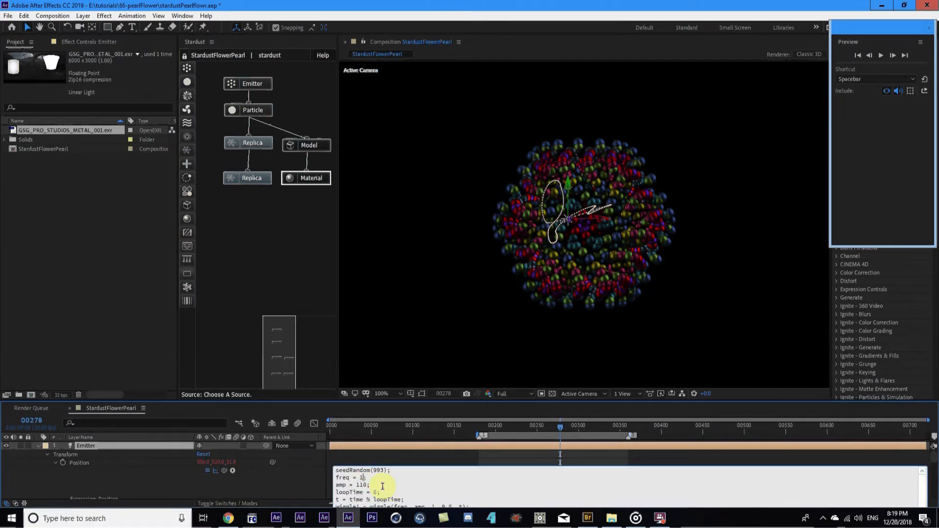
key("BackSpace")
type("3")
left_click(276, 481)
Raise the expression's wiggle amplitude to 310
left_click(152, 445)
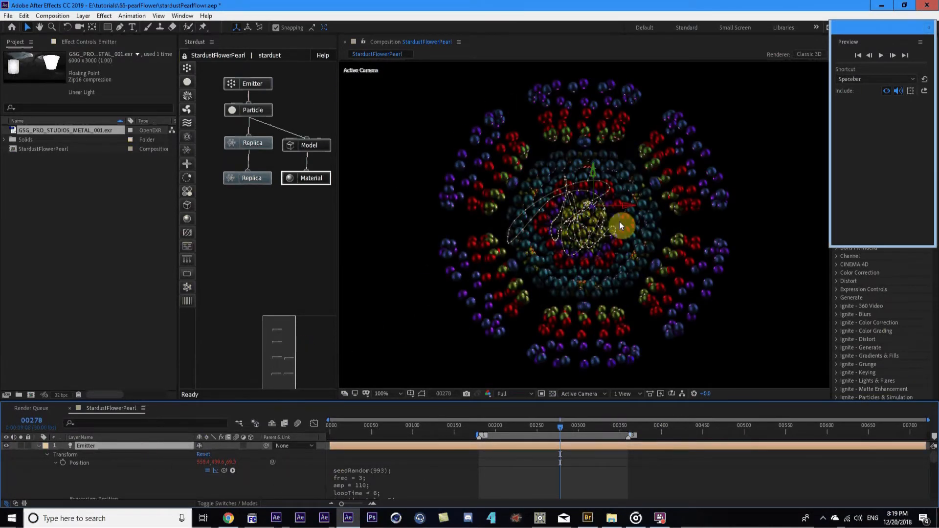
left_click(360, 486)
type("3")
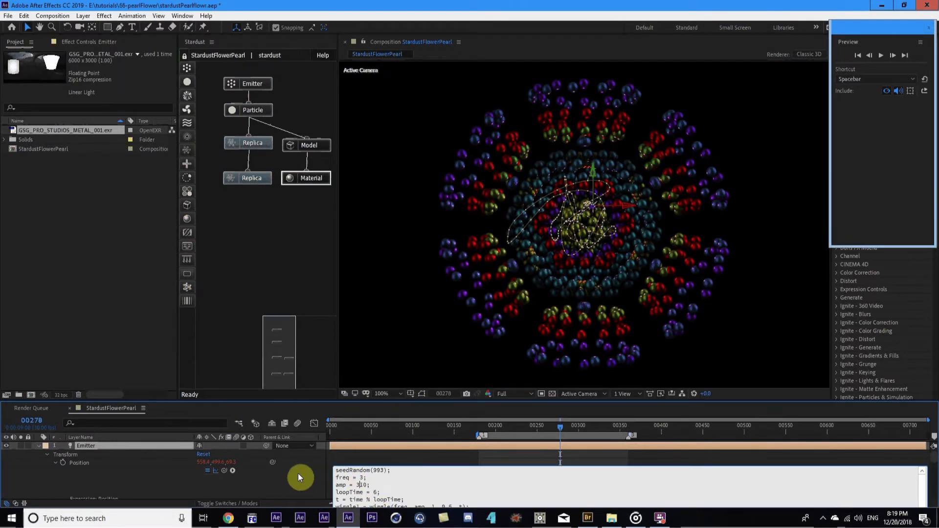
left_click(292, 486)
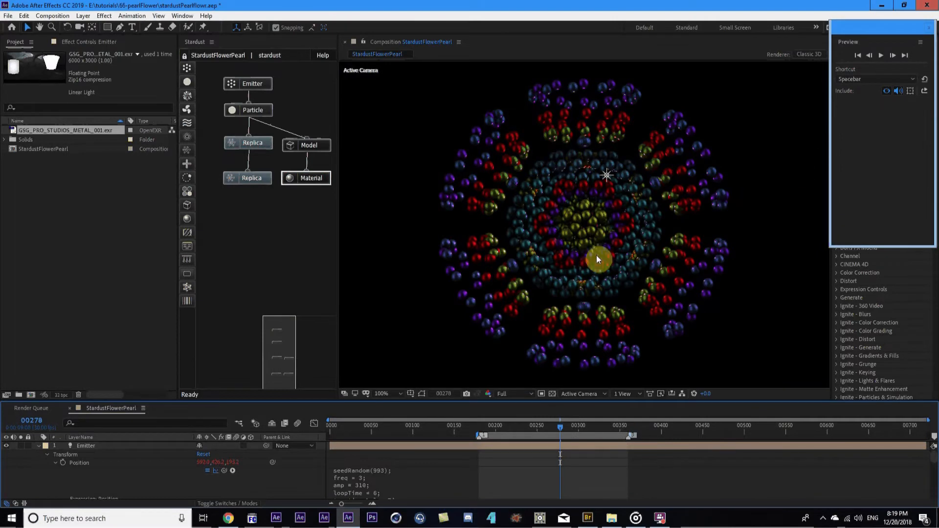
Inspect the flower at frames 239, 336, 316 and 329, then select the stardust layer
scroll(620, 237, "down", 2)
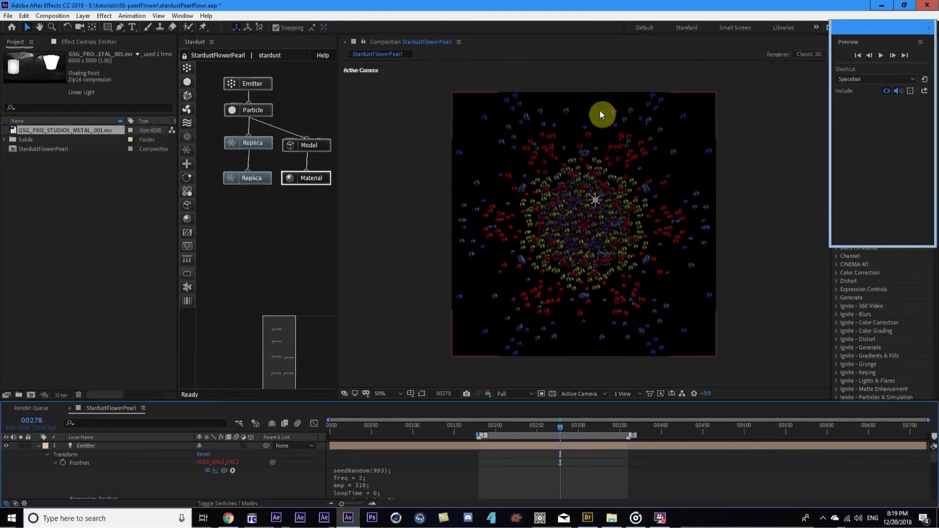
left_click(529, 424)
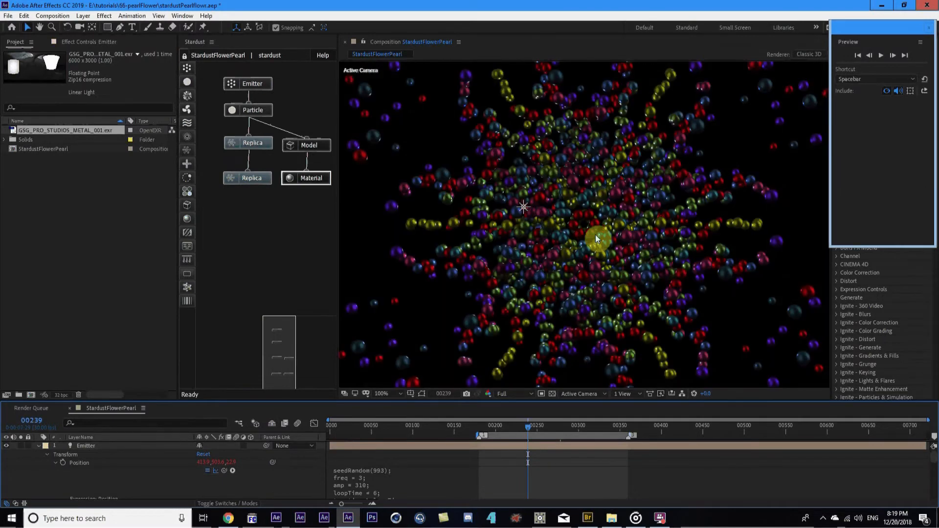
left_click(609, 427)
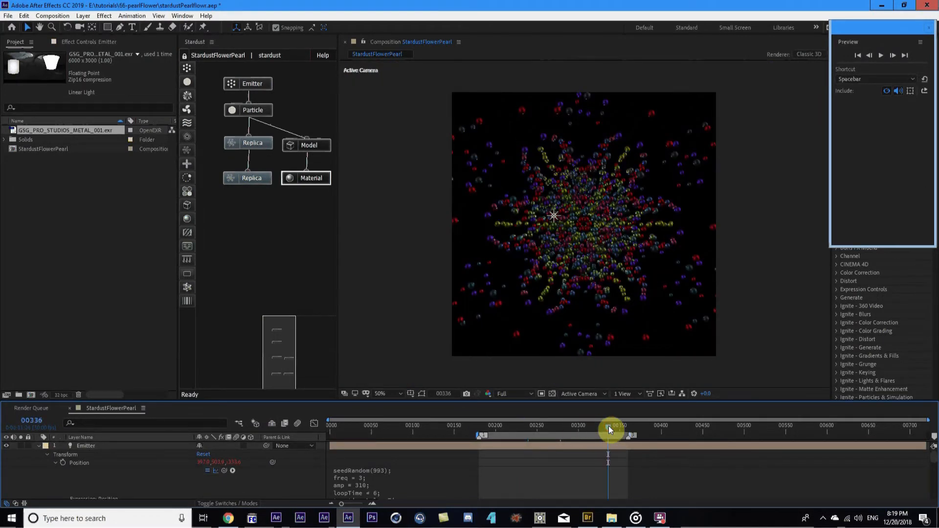
scroll(617, 313, "up", 2)
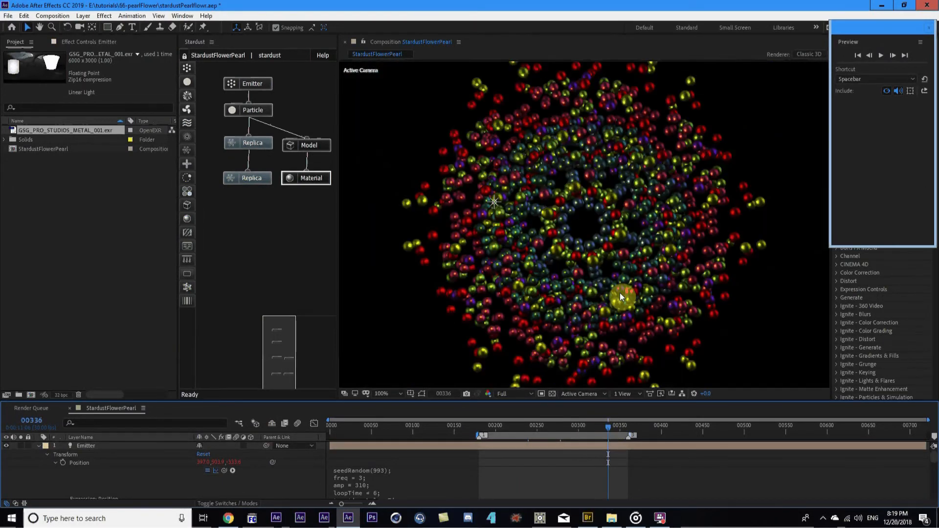
left_click(592, 428)
left_click(603, 426)
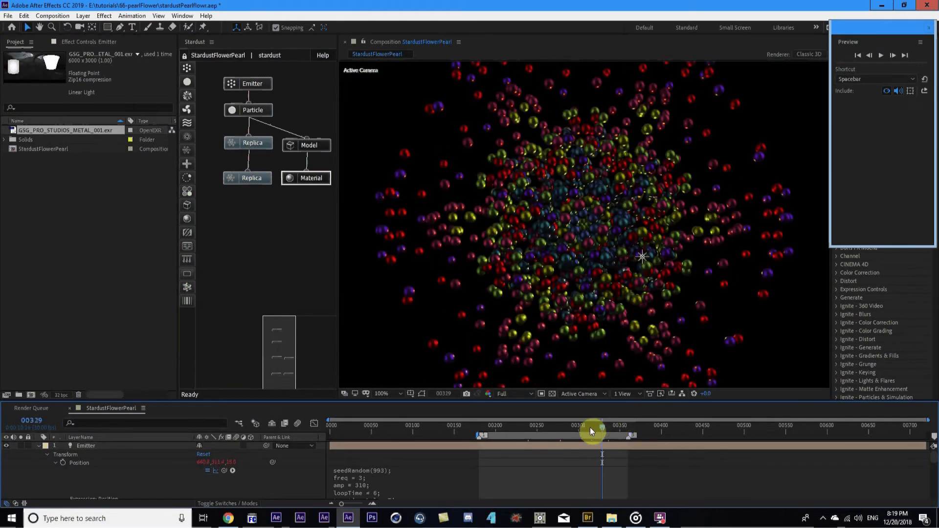
left_click(39, 446)
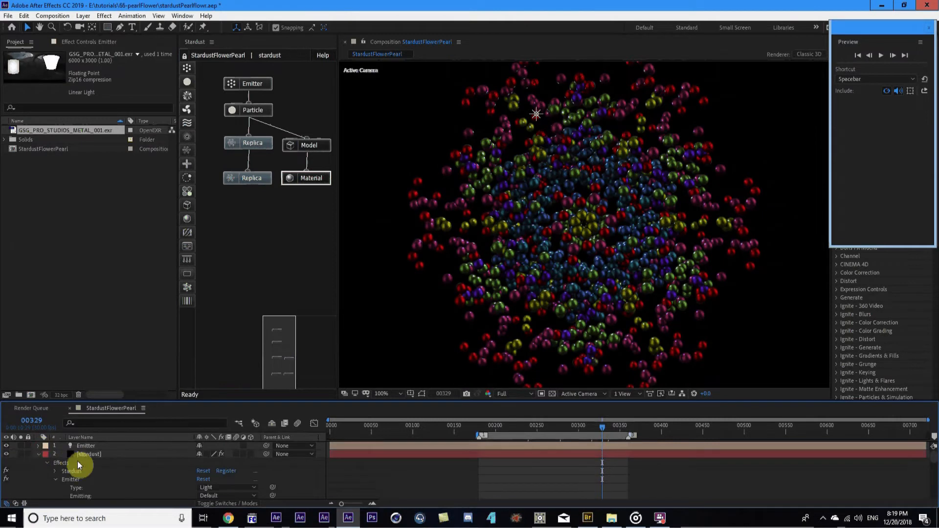
Expand stardust's Emitter settings, try Uniform direction, then revert to Directional
left_click(89, 455)
left_click(89, 42)
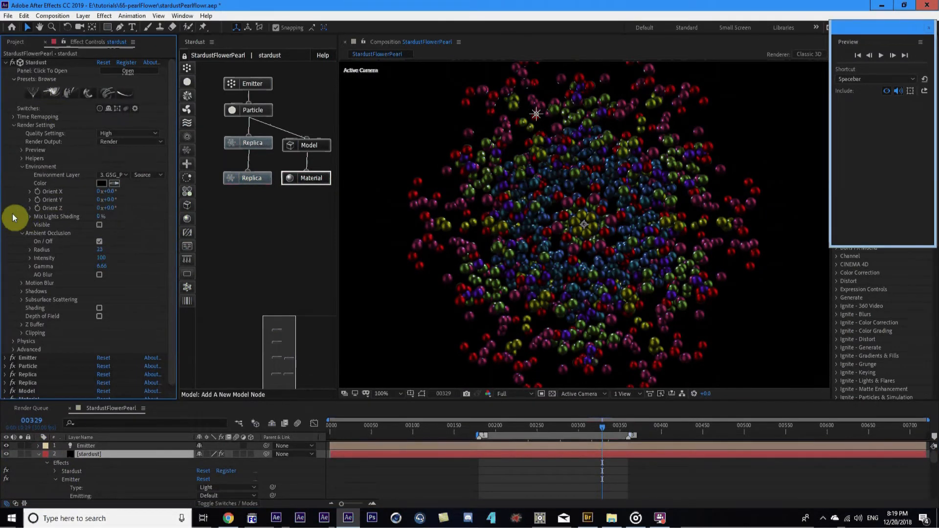
left_click(12, 128)
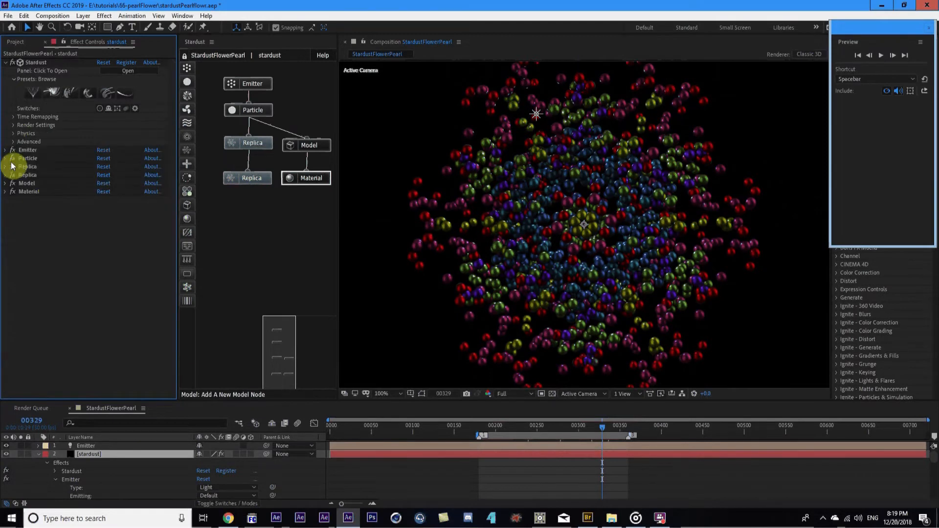
left_click(6, 150)
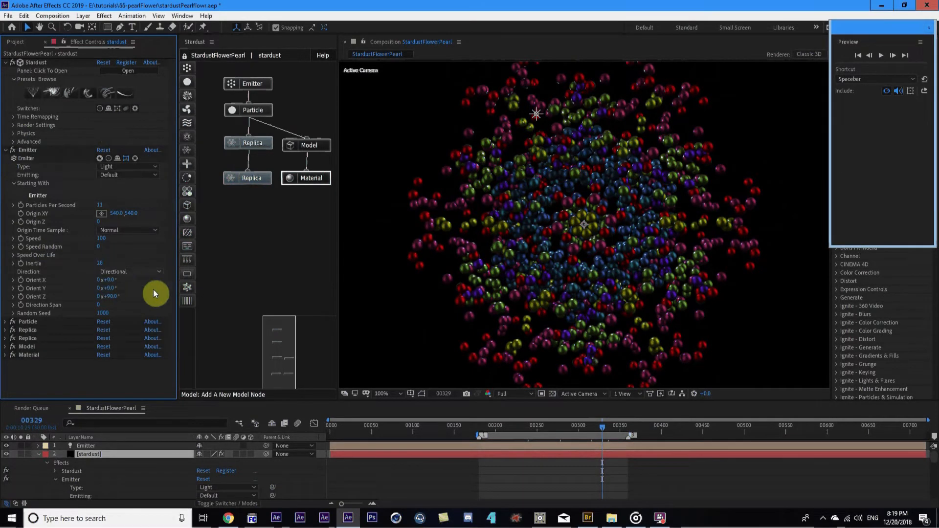
left_click(137, 272)
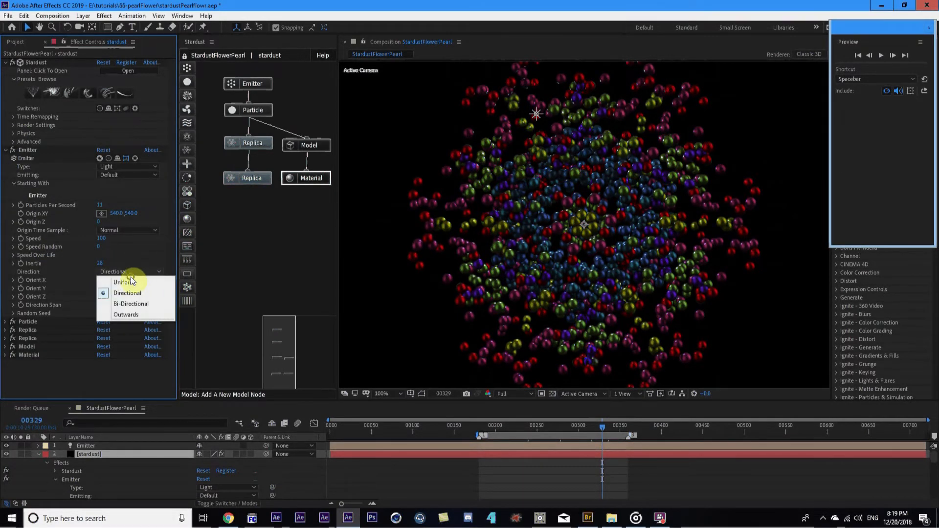
left_click(128, 282)
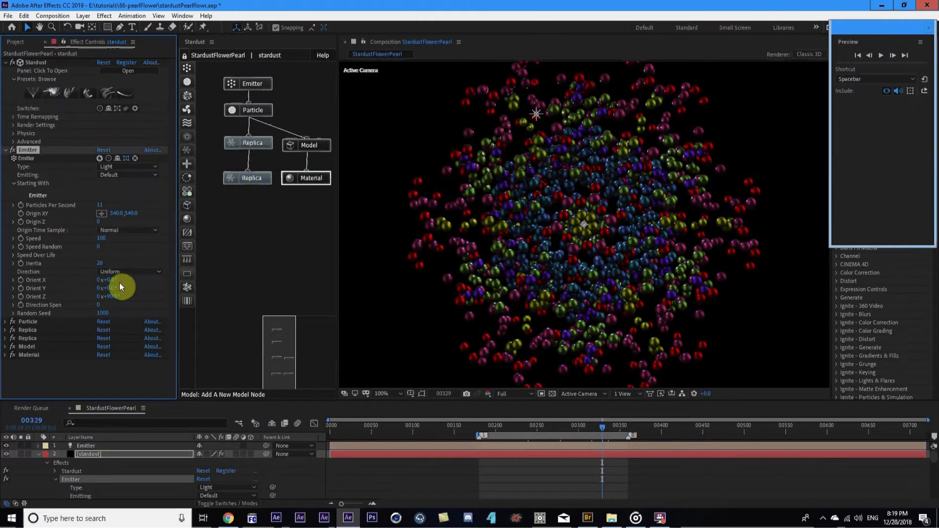
key("ctrl+z")
Raise Inertia to 41, preview from frame 253, and set Random Seed to 1450
left_click_drag(101, 266, 107, 266)
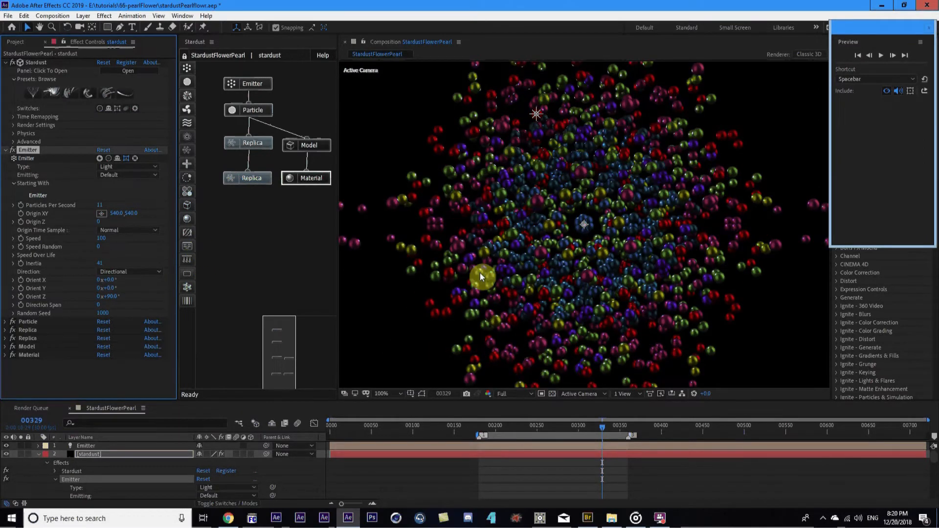
scroll(469, 272, "down", 1)
left_click(539, 431)
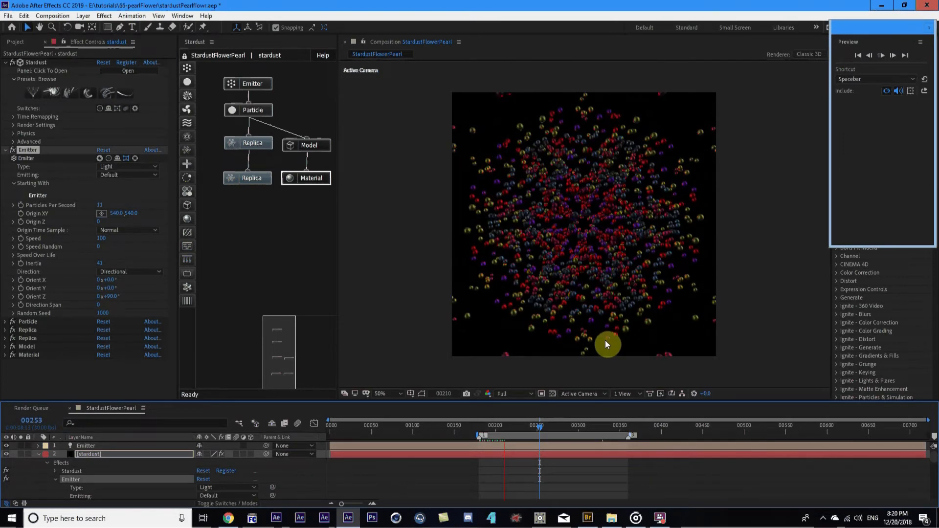
key("space")
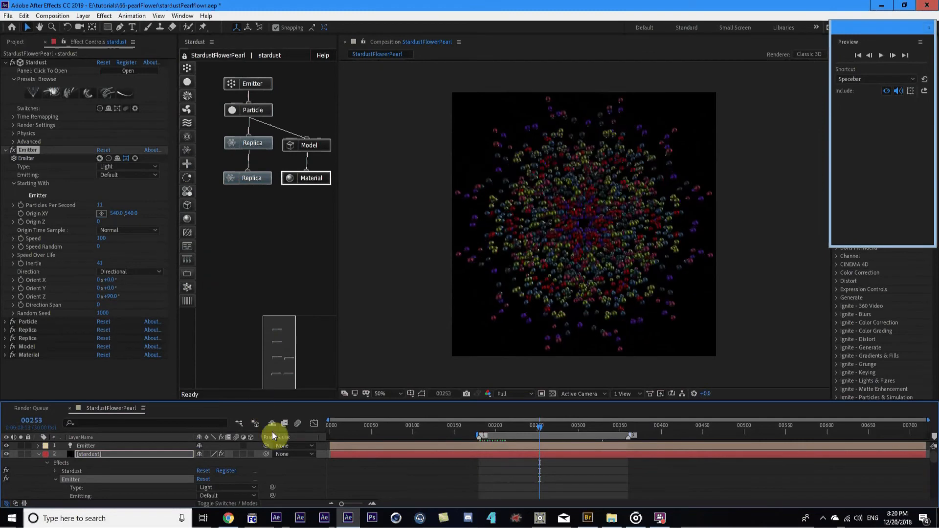
left_click(133, 453)
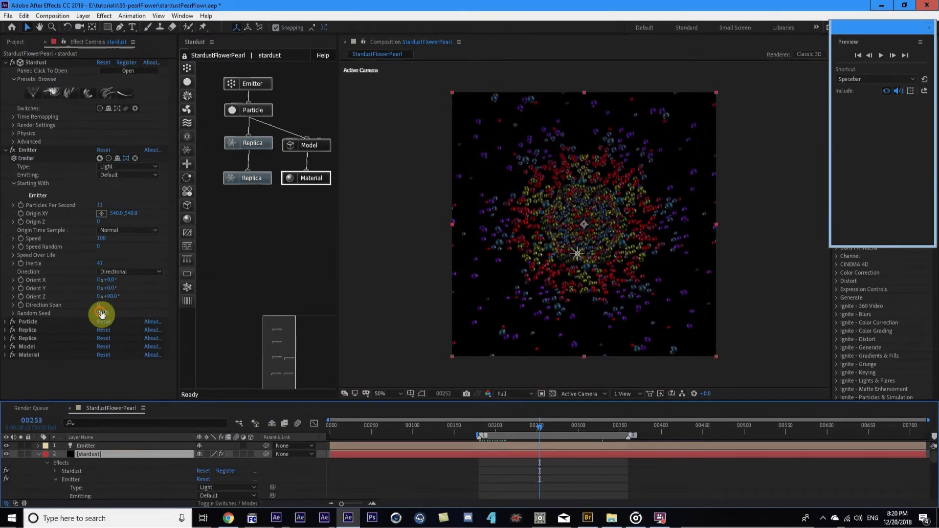
left_click_drag(100, 313, 119, 307)
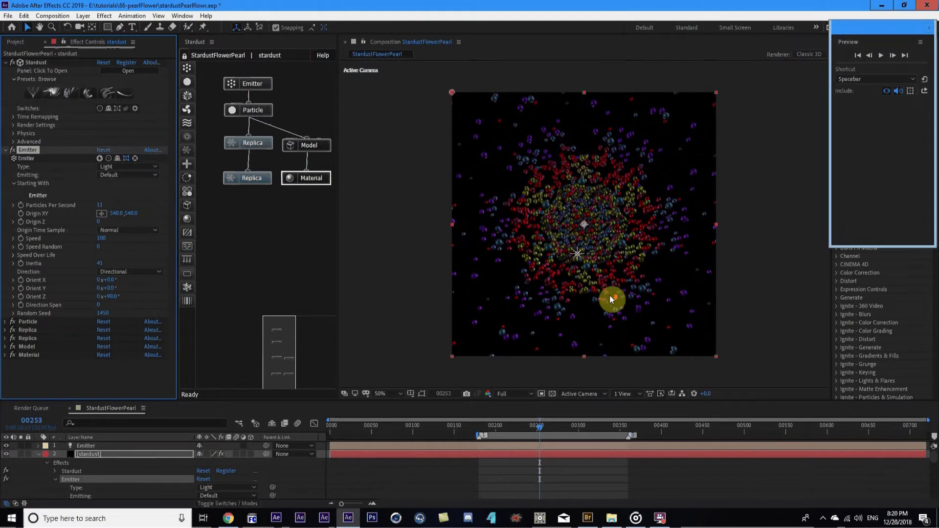
left_click(38, 455)
key("F2")
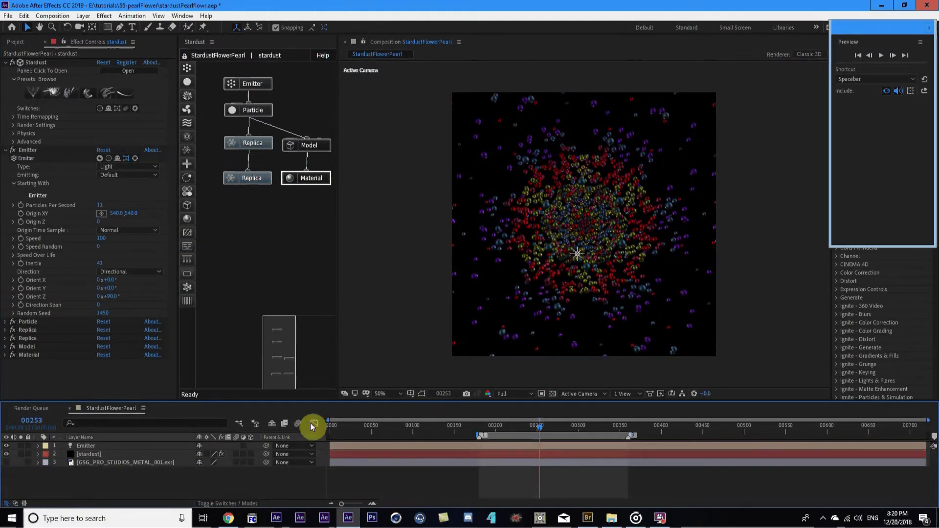
Change freq in the Emitter's Position expression from 3 to 0.56
left_click(112, 446)
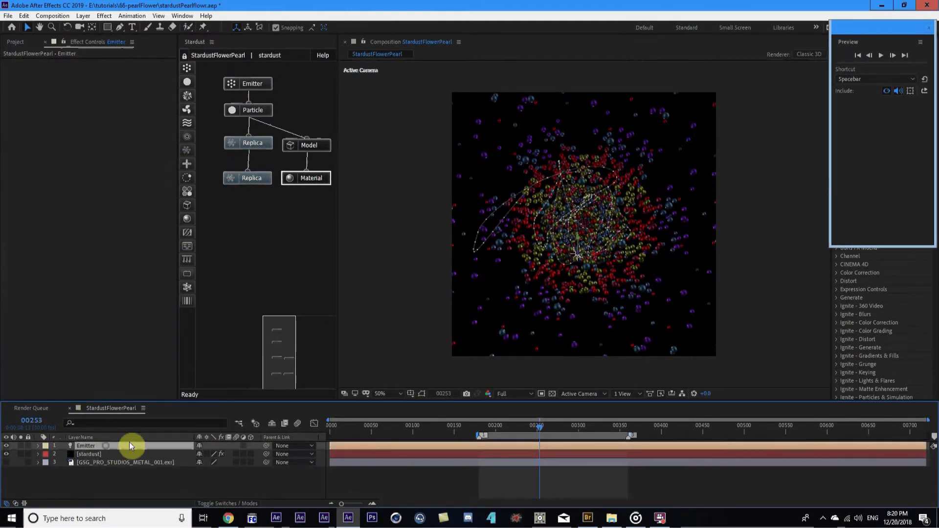
key("e")
key("e")
scroll(385, 469, "down", 2)
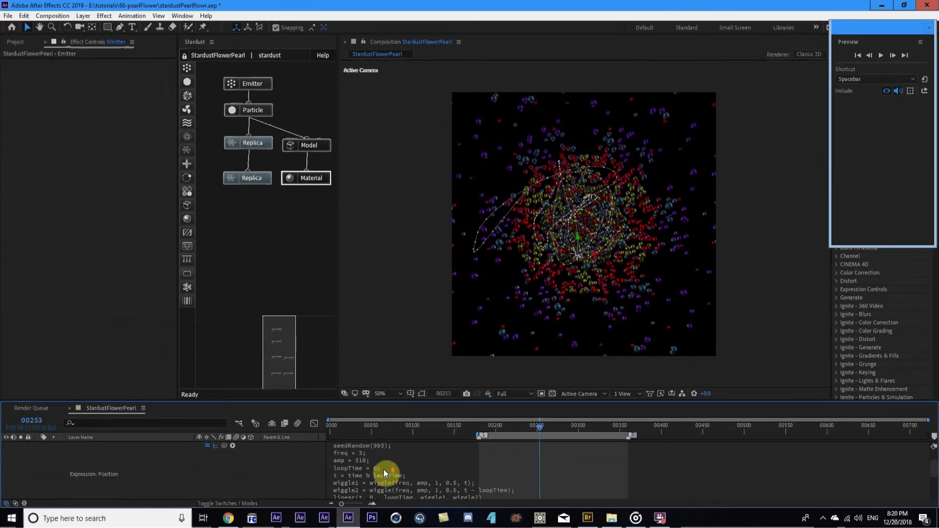
scroll(368, 465, "up", 2)
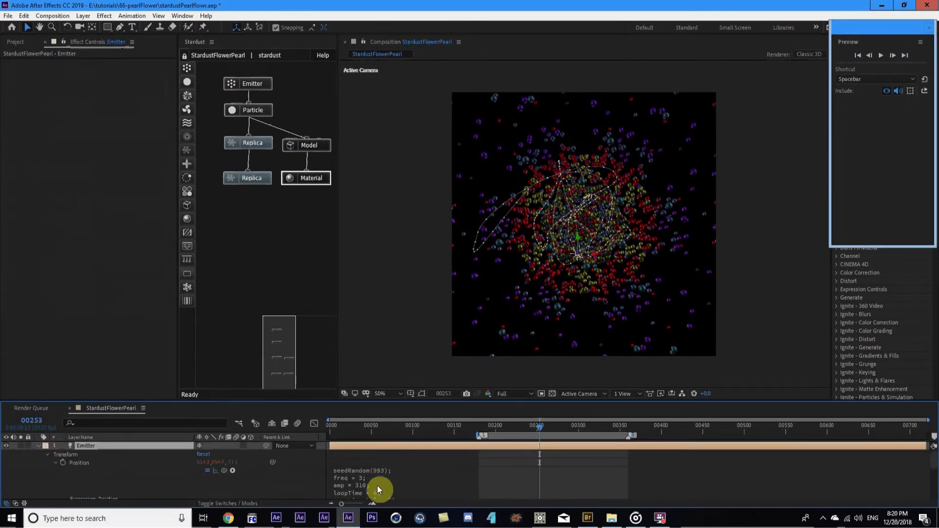
left_click(363, 486)
left_click(363, 479)
key("BackSpace")
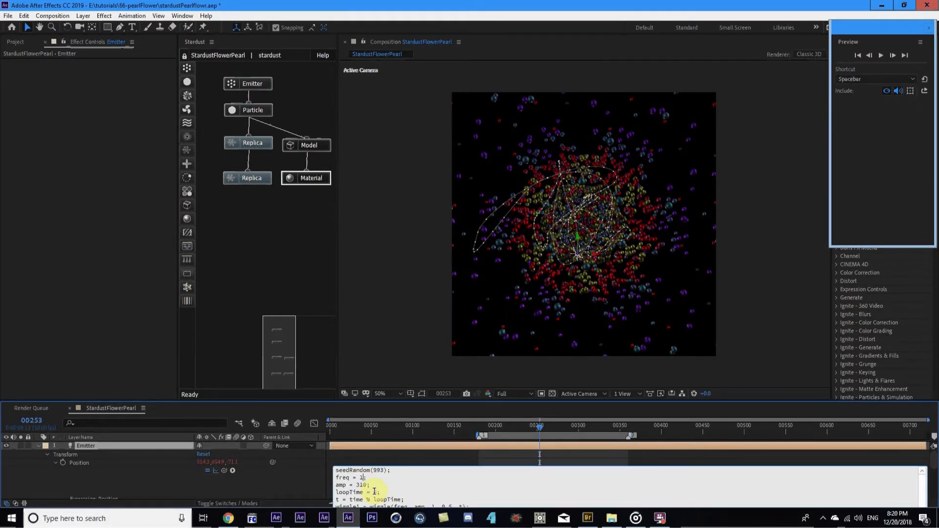
type("0.56")
left_click(299, 489)
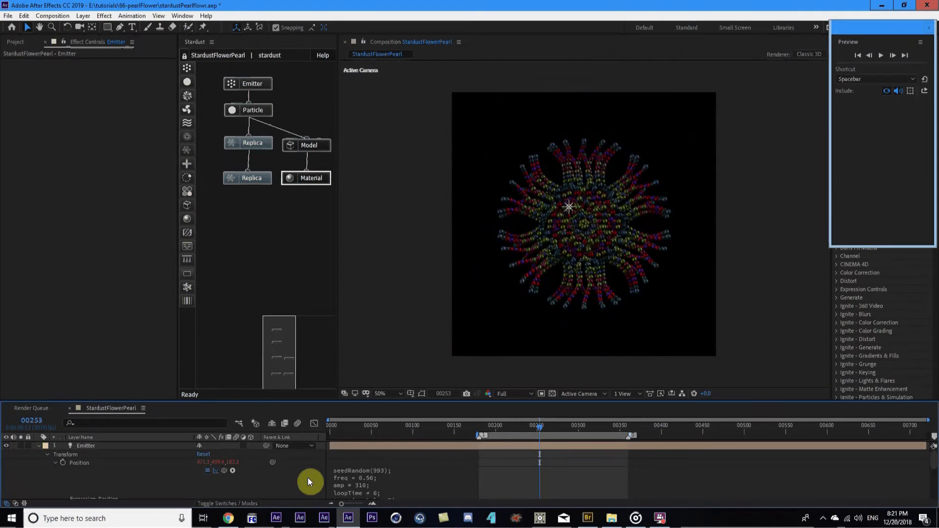
Check the curling petals at frames 292 and 326, widen the node graph, and select stardust
left_click(572, 426)
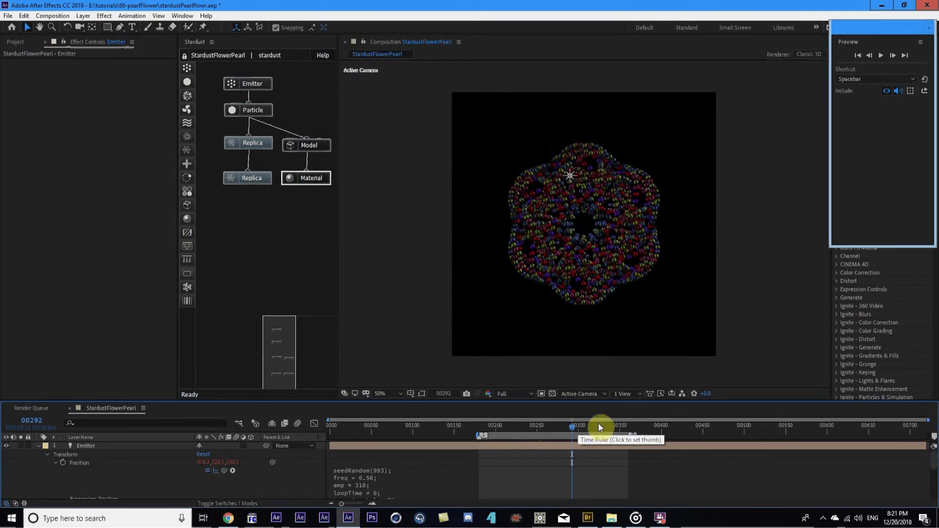
scroll(582, 289, "up", 2)
left_click(601, 425)
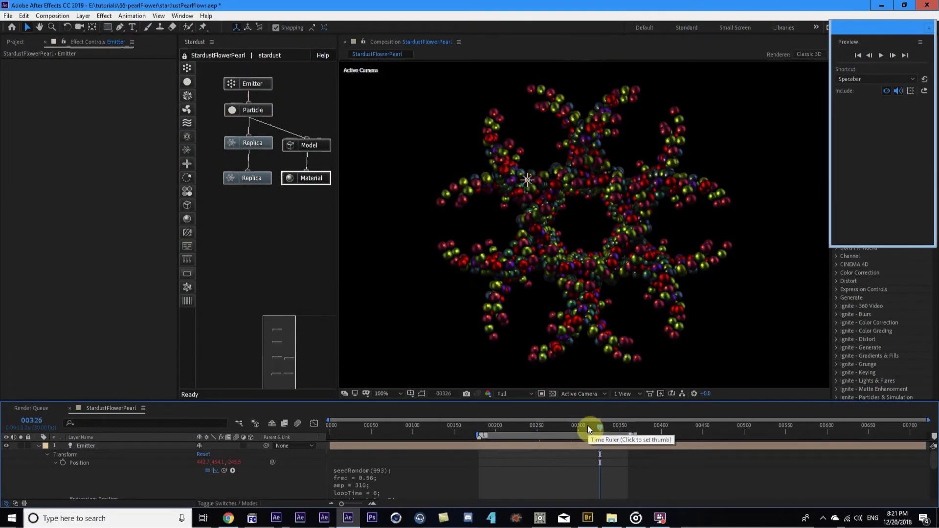
scroll(649, 283, "down", 2)
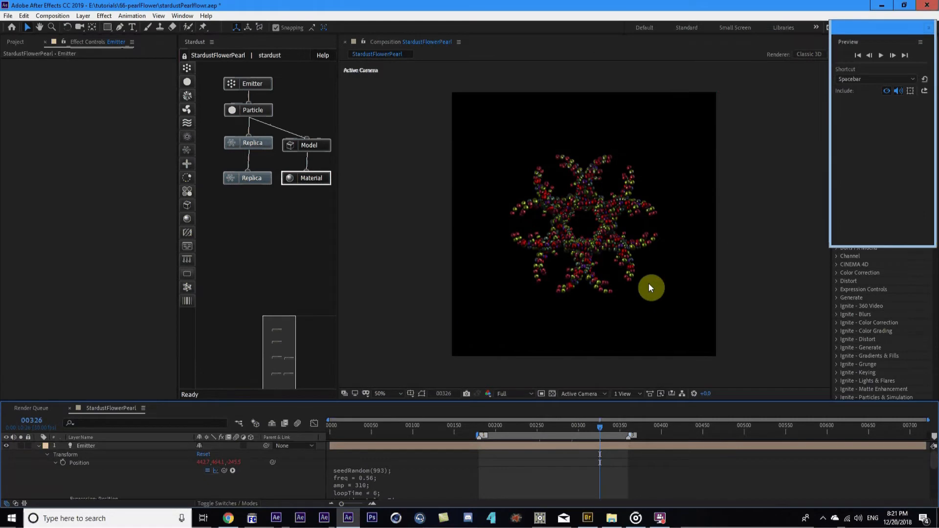
left_click(38, 445)
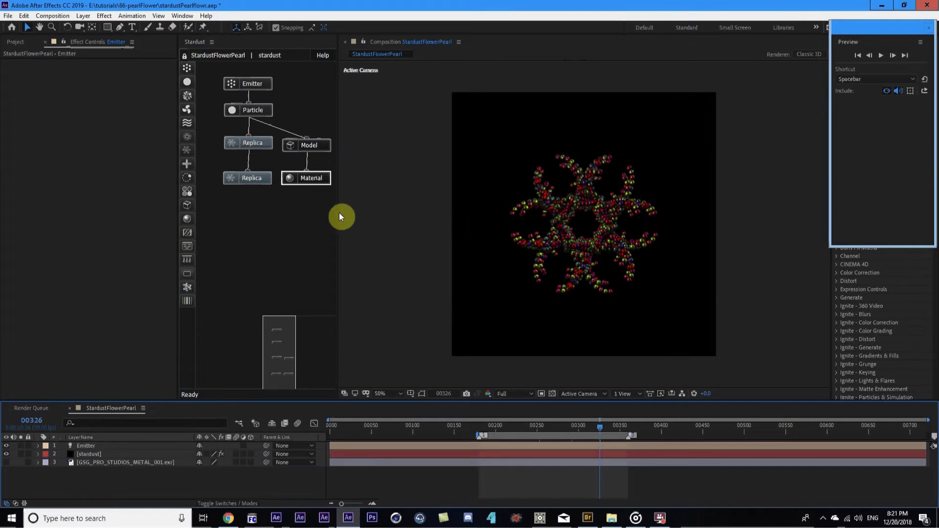
left_click_drag(340, 215, 367, 208)
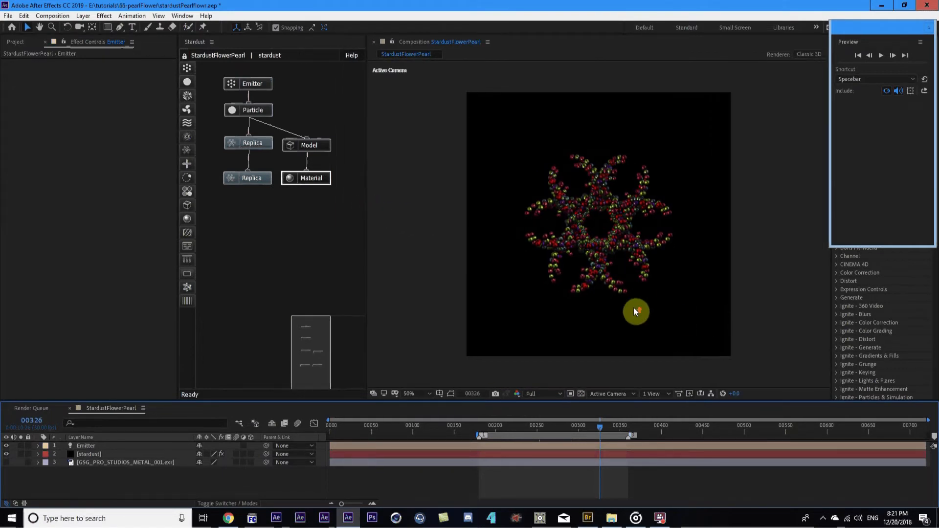
scroll(633, 312, "up", 2)
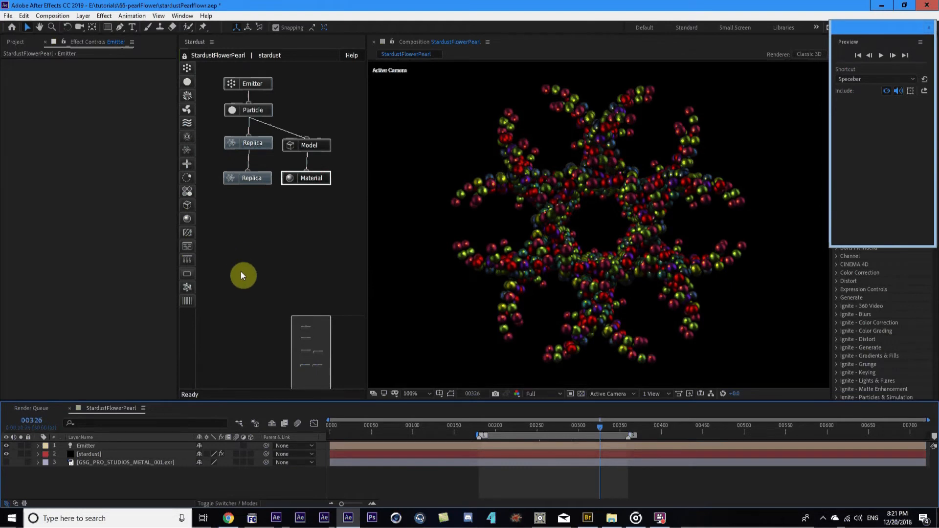
left_click(92, 454)
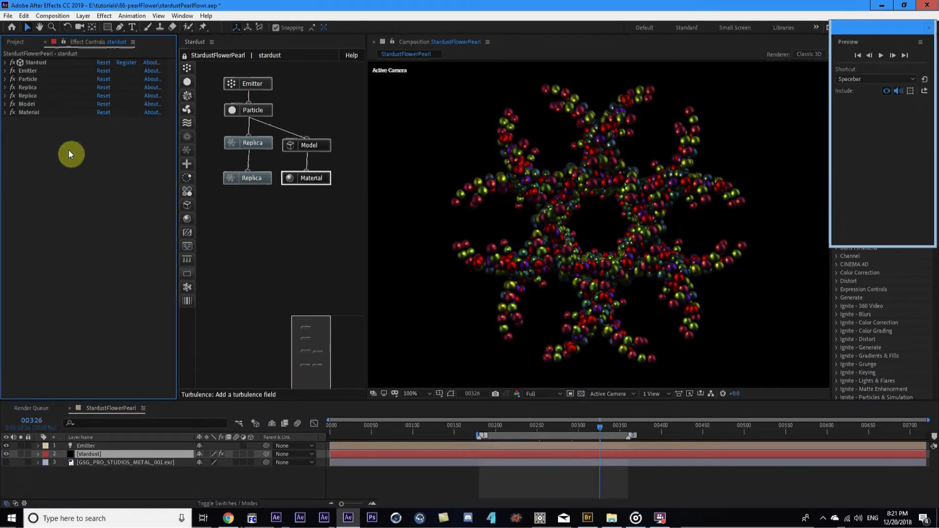
Preview the flower from the first frame after checking frames 153 and 11
left_click(457, 427)
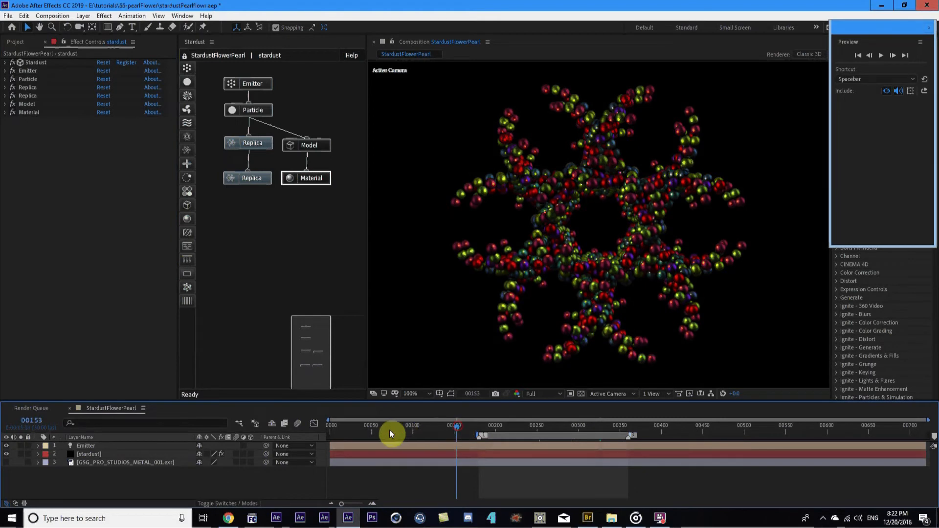
left_click(340, 430)
left_click(332, 431)
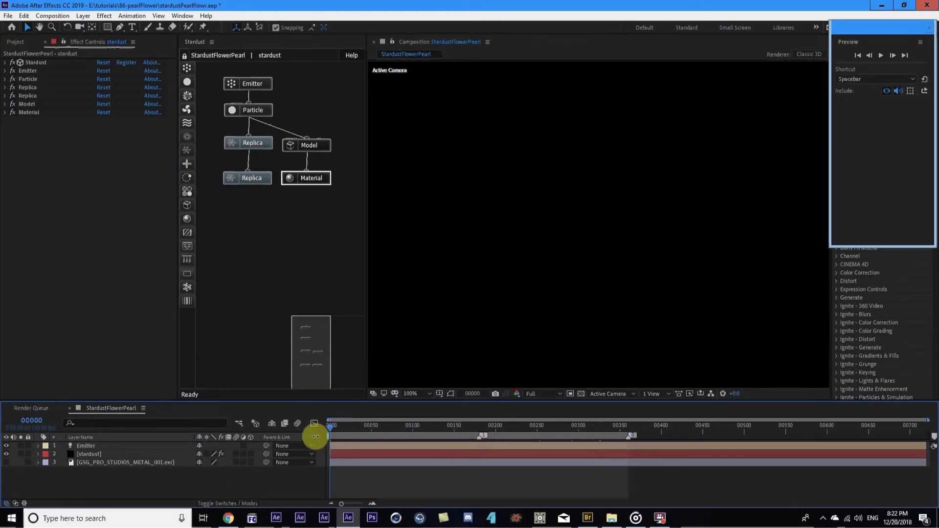
key("space")
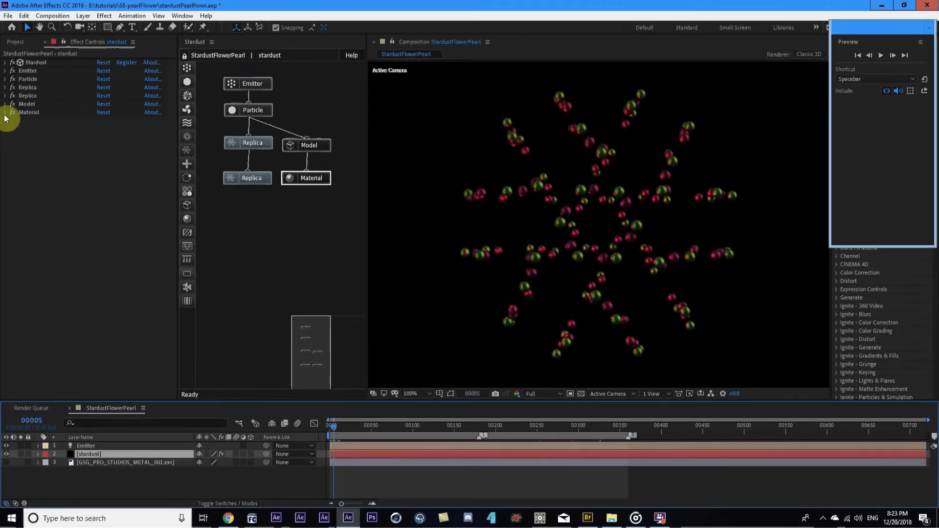
Expand the Particle node, collapse Particle Properties, and expand Over Life
left_click(6, 79)
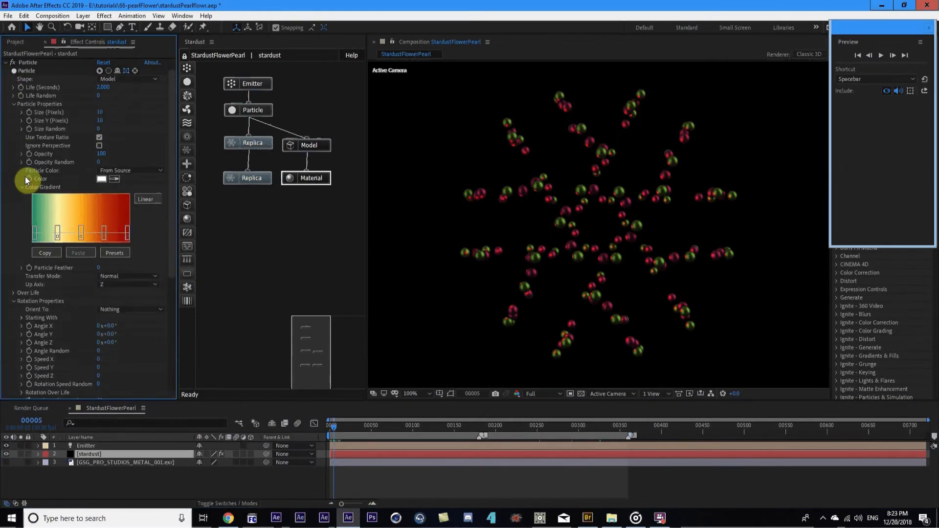
left_click(14, 104)
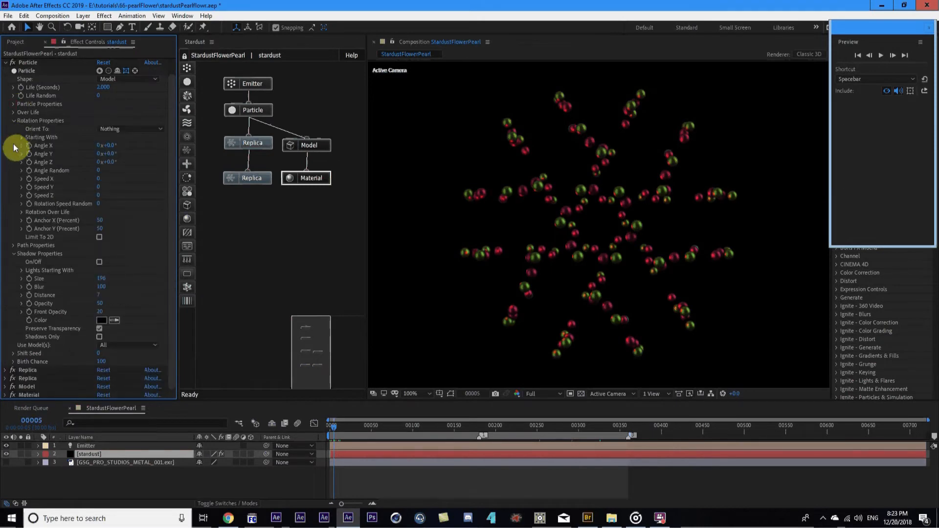
left_click(13, 113)
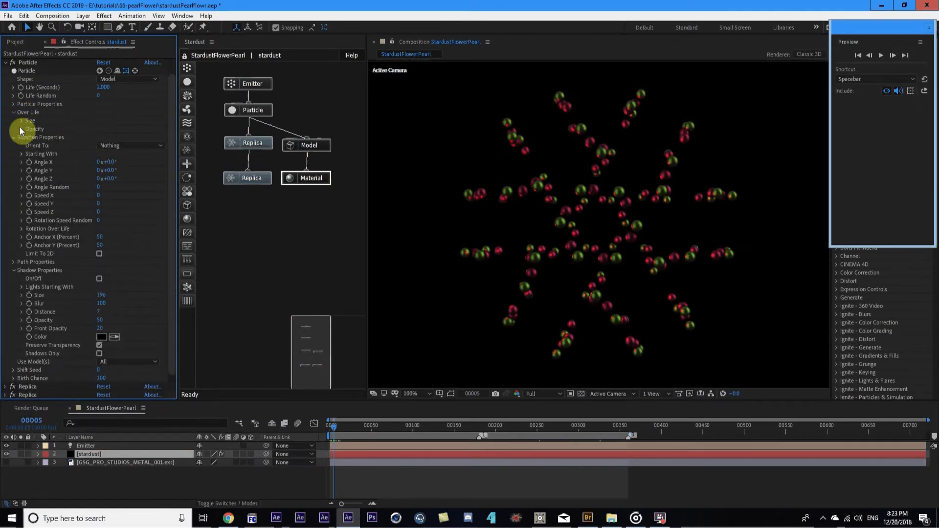
Apply the Fade In and Out Bezier preset to the Particle's Size Over Life curve
left_click(21, 121)
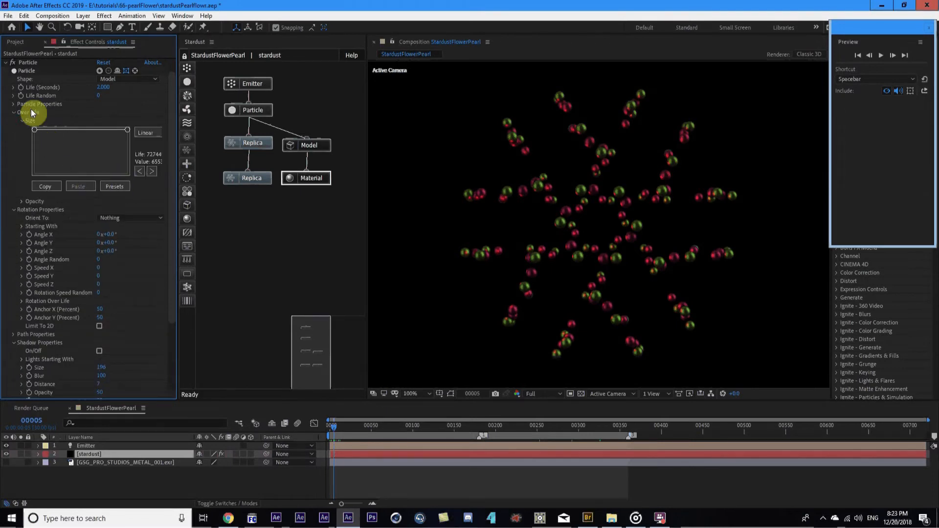
left_click(113, 188)
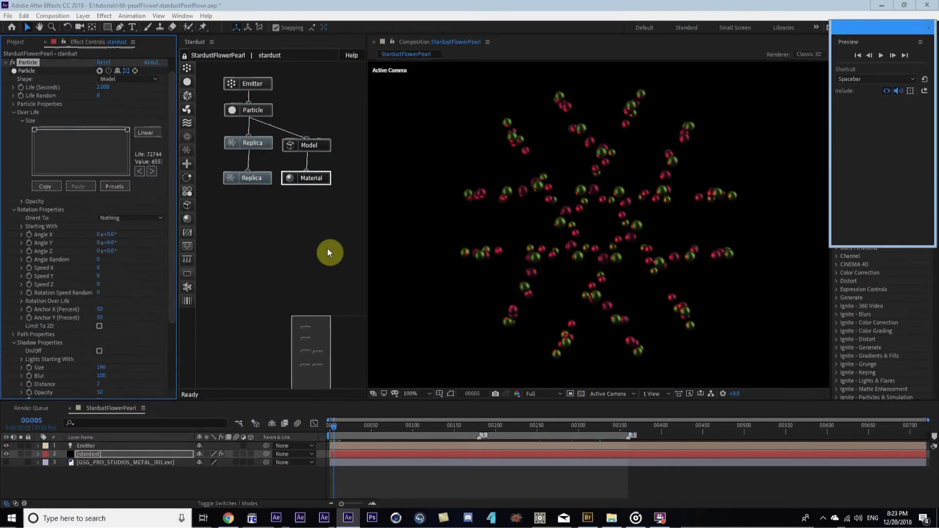
left_click(463, 119)
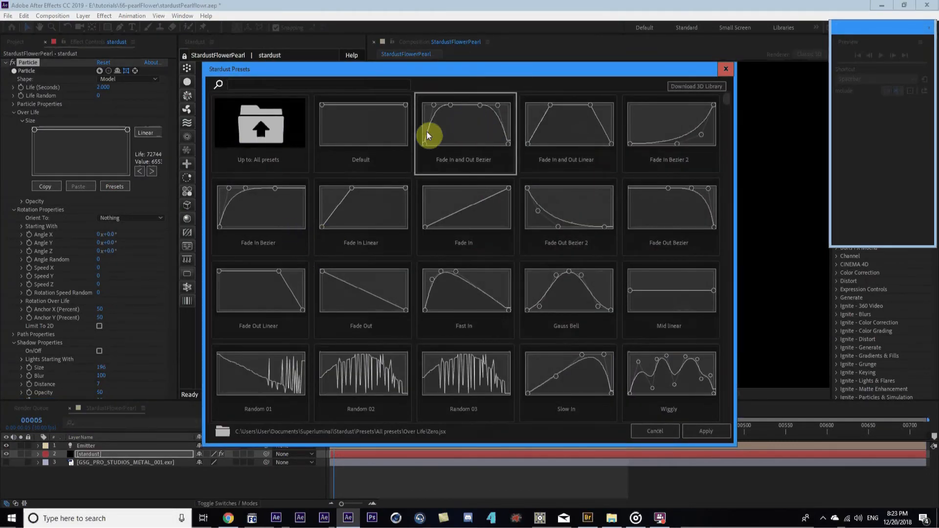
left_click(719, 432)
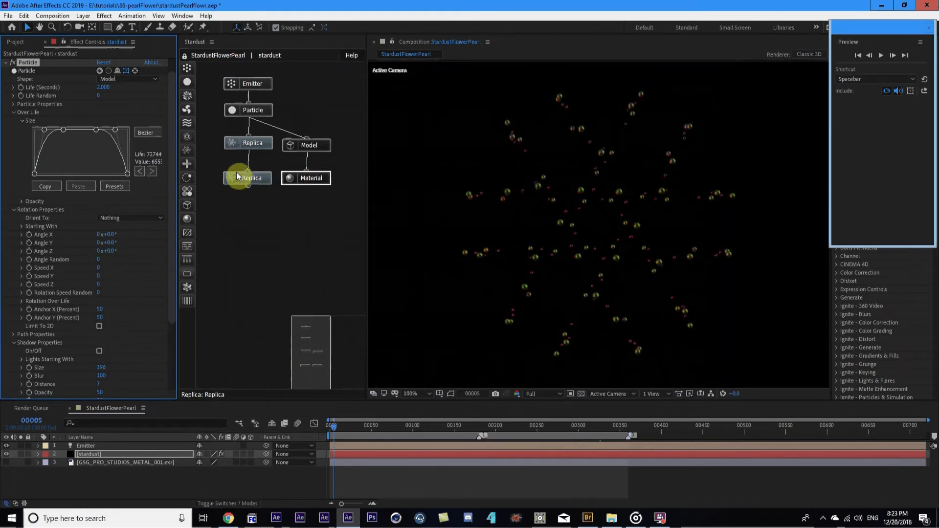
scroll(87, 183, "up", 1)
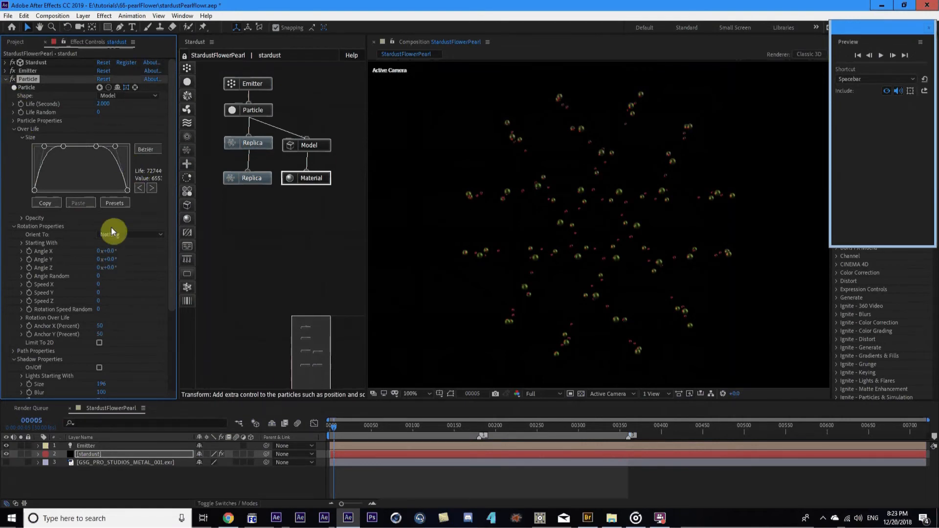
Start the work area at marker 1 (frame 180), go to frame 220, and expand Particle Properties
key("1")
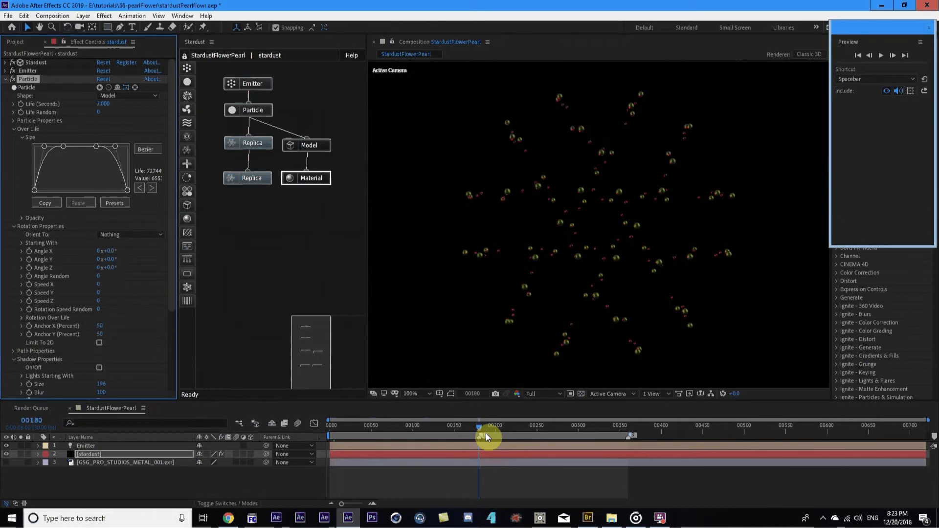
key("b")
left_click(513, 428)
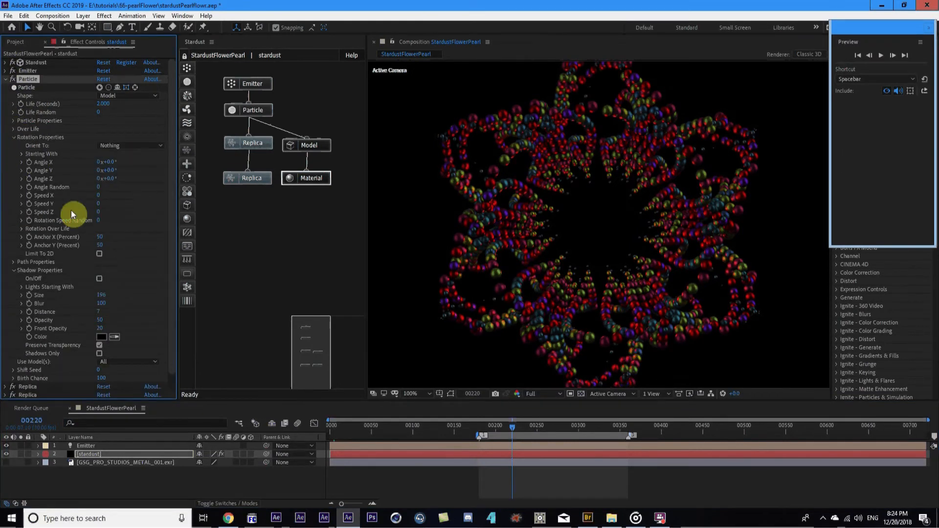
left_click(12, 122)
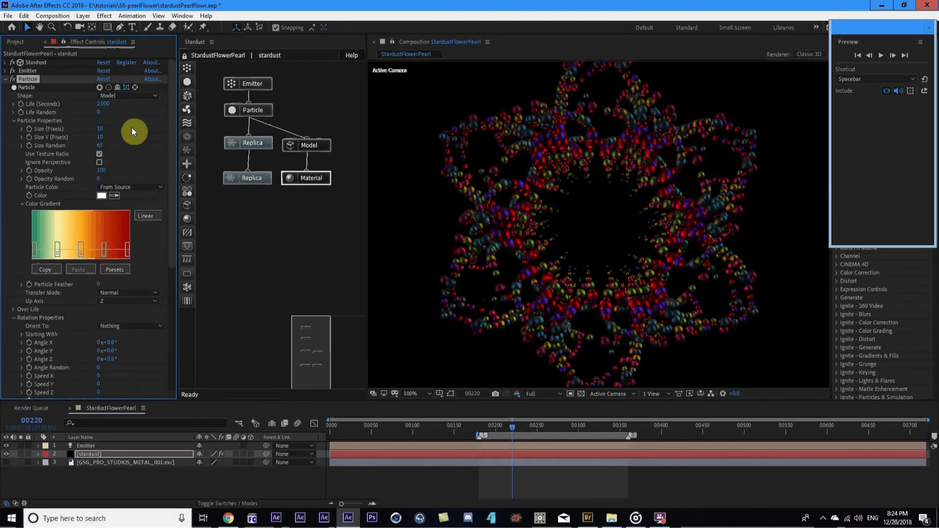
Compare the pearl flower at the markers at frames 180 and 360
key("3")
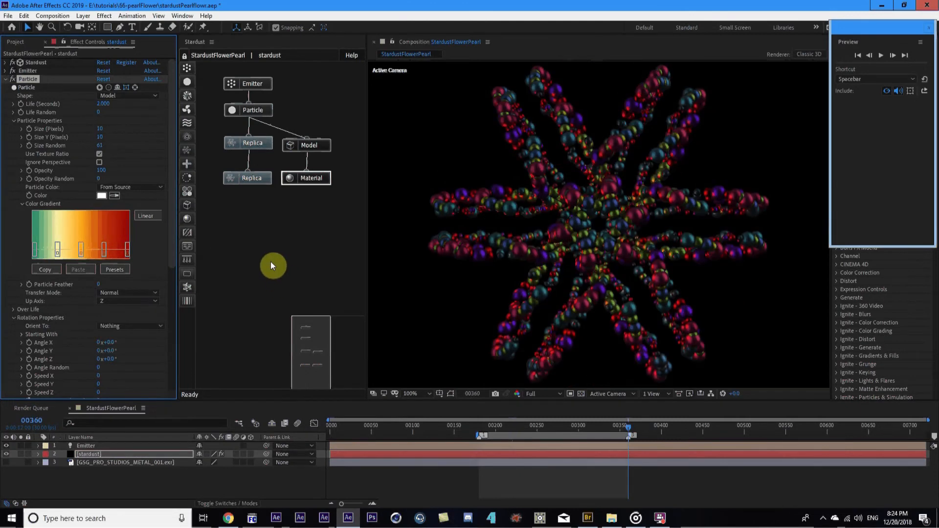
key("2")
key("3")
key("2")
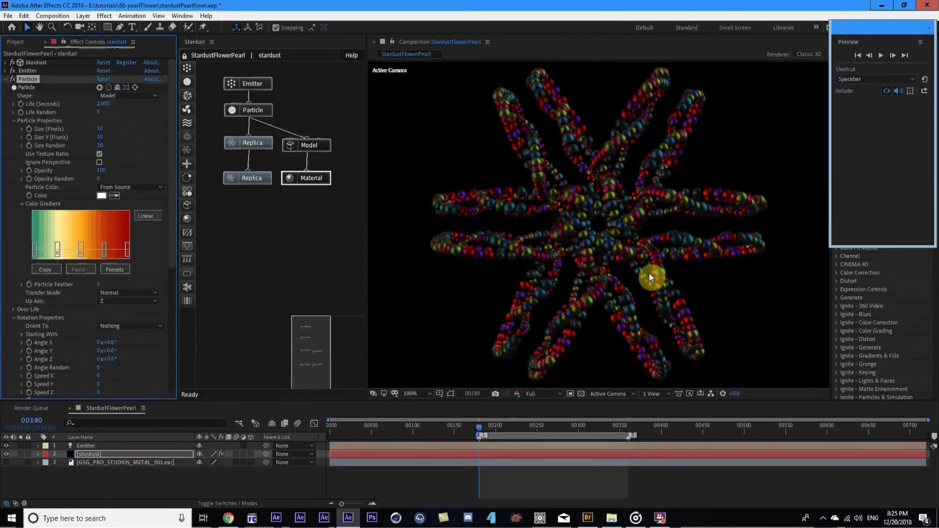
key("3")
key("1")
key("3")
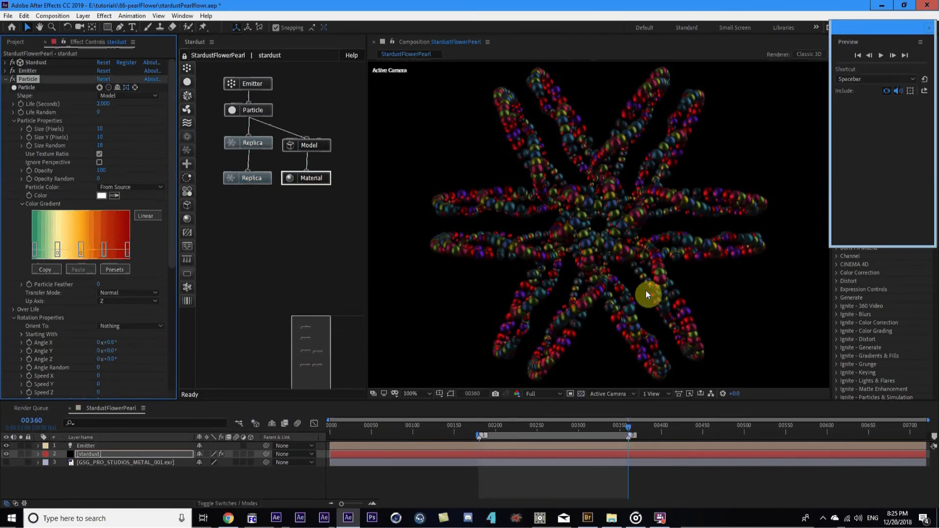
Set Particle Properties Size Random to 0
left_click(101, 145)
type("0")
key("Return")
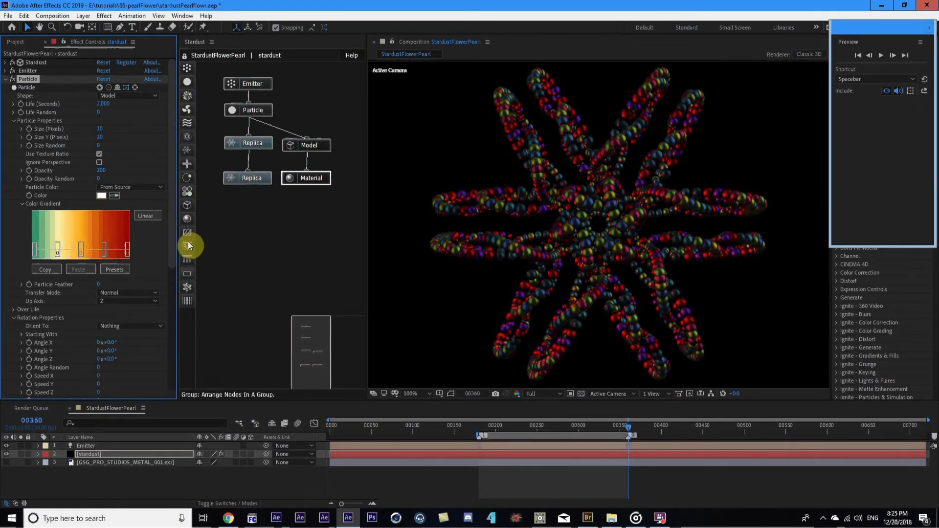
Add a Field node below the graph with Field Type Maps and Maps Type Layer
left_click(187, 140)
left_click_drag(210, 139, 279, 256)
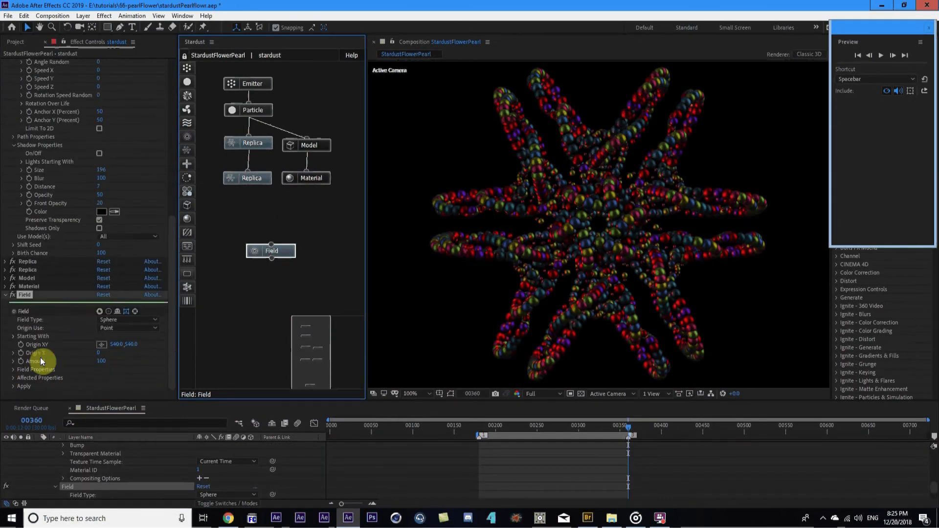
left_click(131, 320)
left_click(132, 437)
scroll(54, 350, "down", 3)
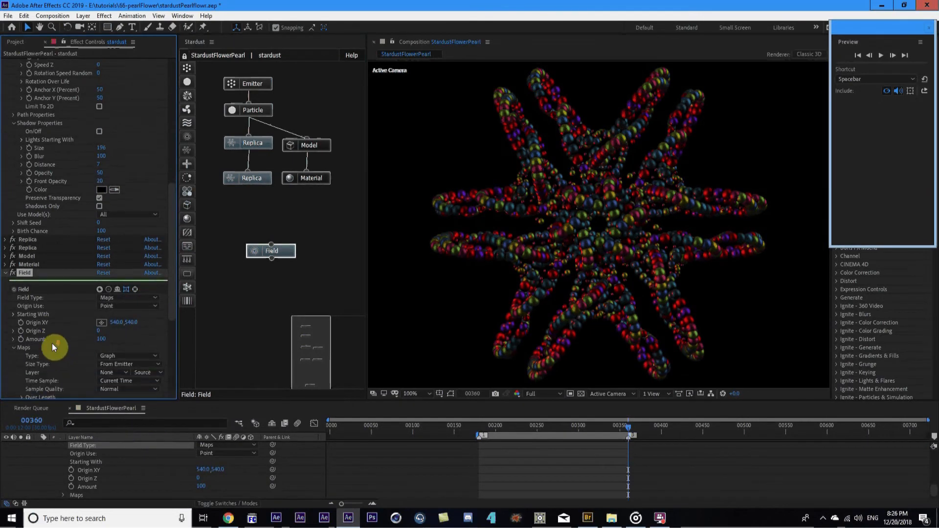
left_click(120, 333)
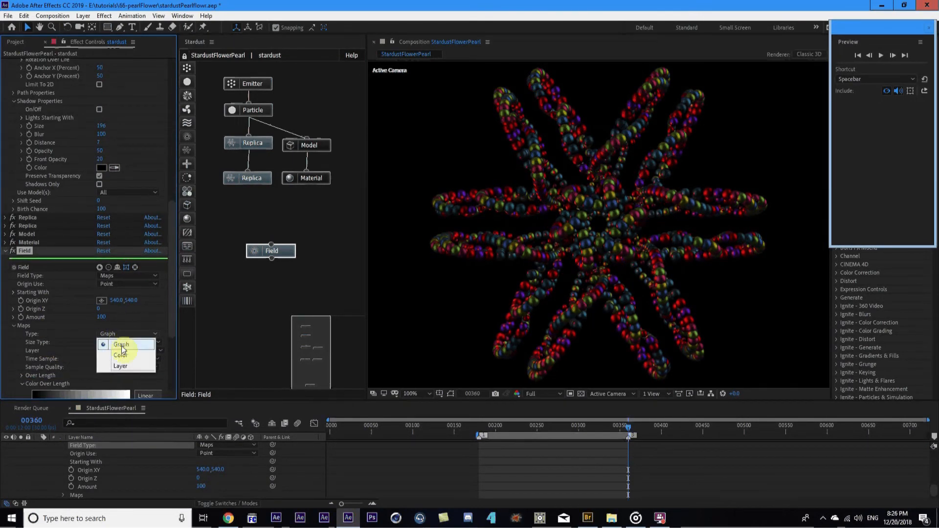
left_click(117, 366)
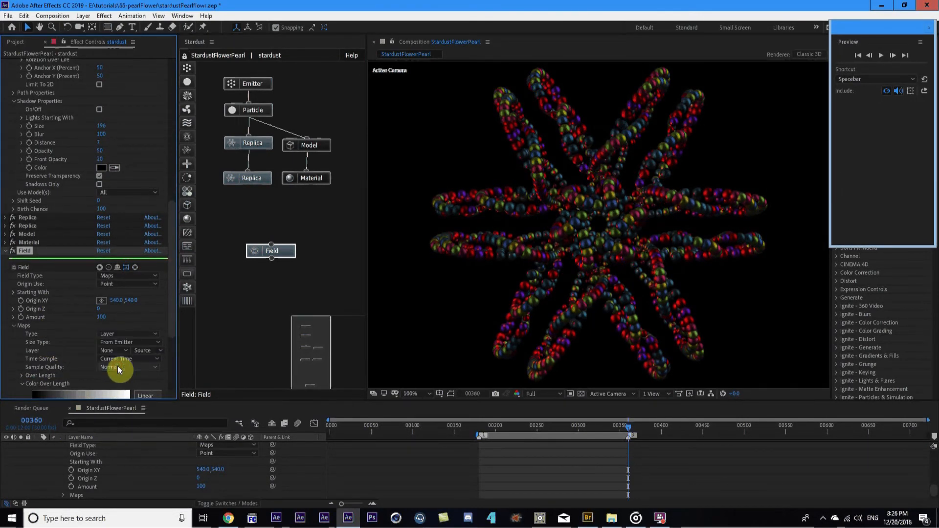
Switch the Field map's Affect setting from Opacity to Size
left_click(21, 327)
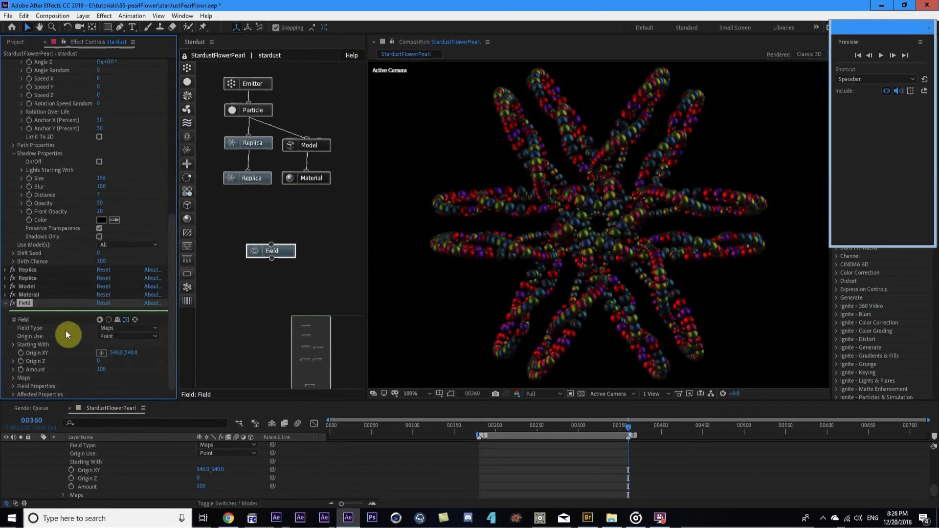
left_click(13, 386)
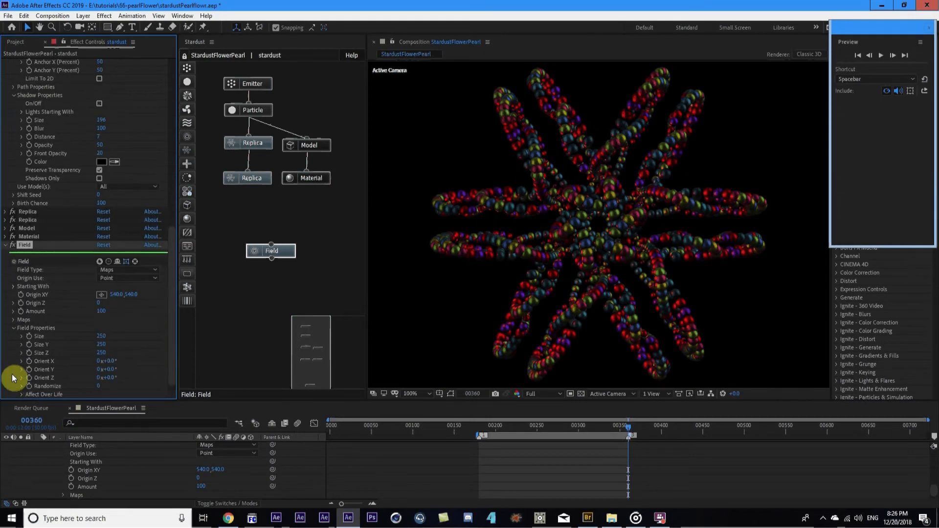
left_click(14, 332)
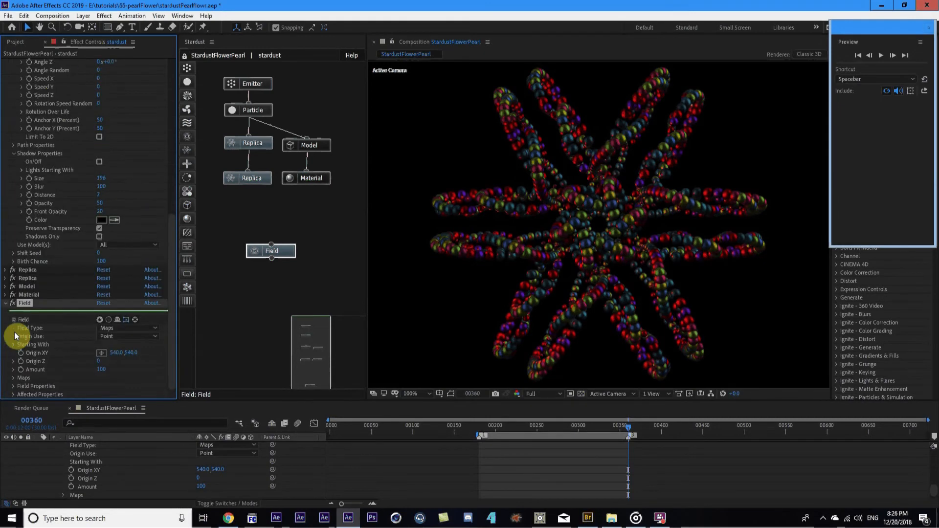
left_click(13, 394)
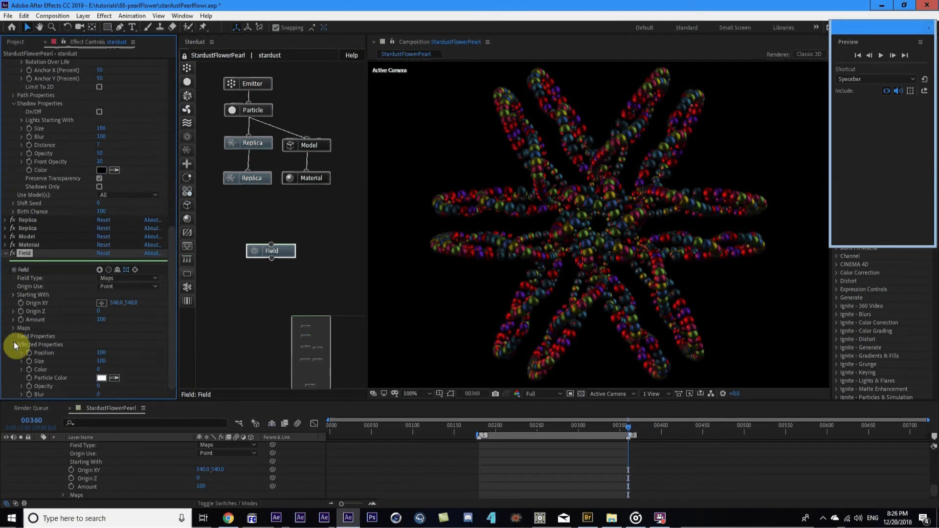
left_click(13, 337)
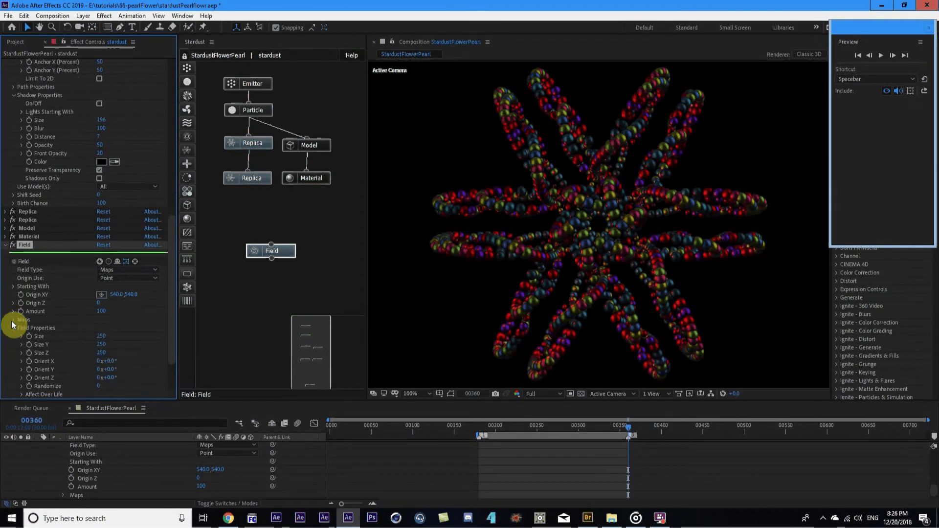
left_click(13, 320)
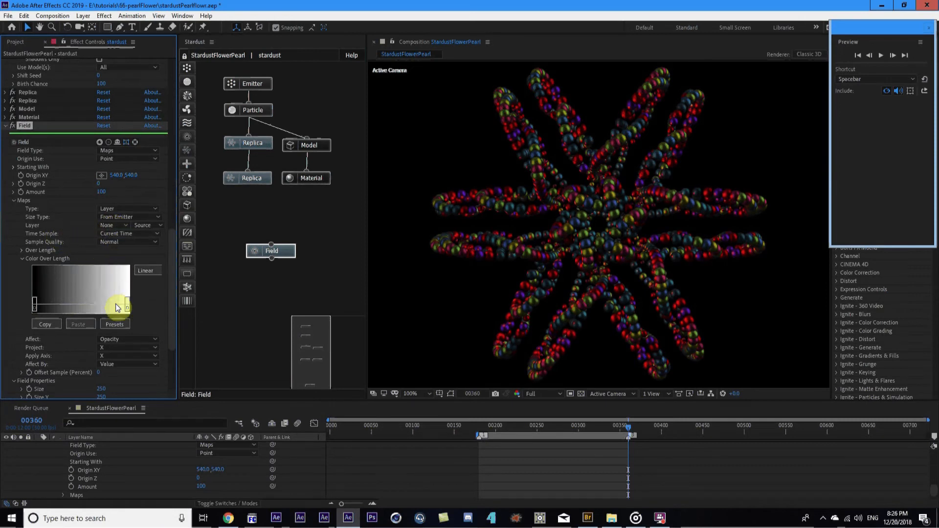
scroll(117, 351, "down", 2)
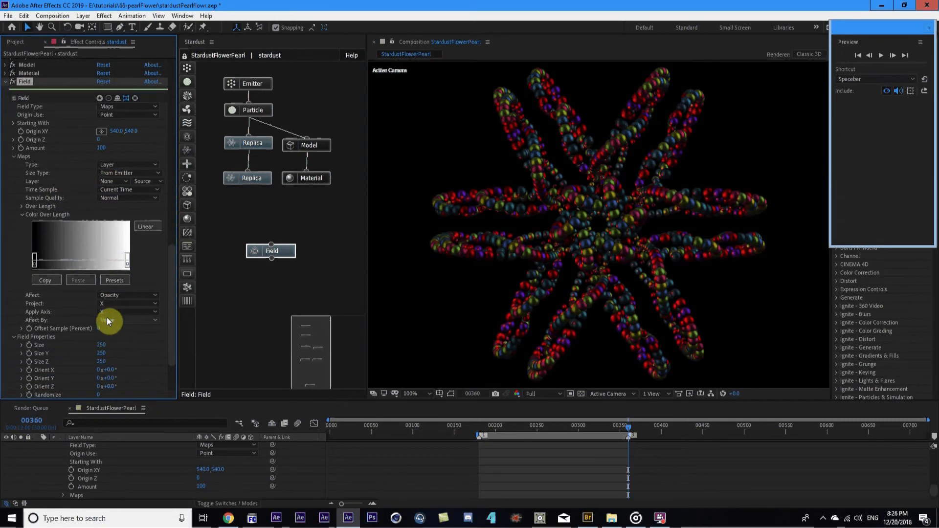
left_click(132, 295)
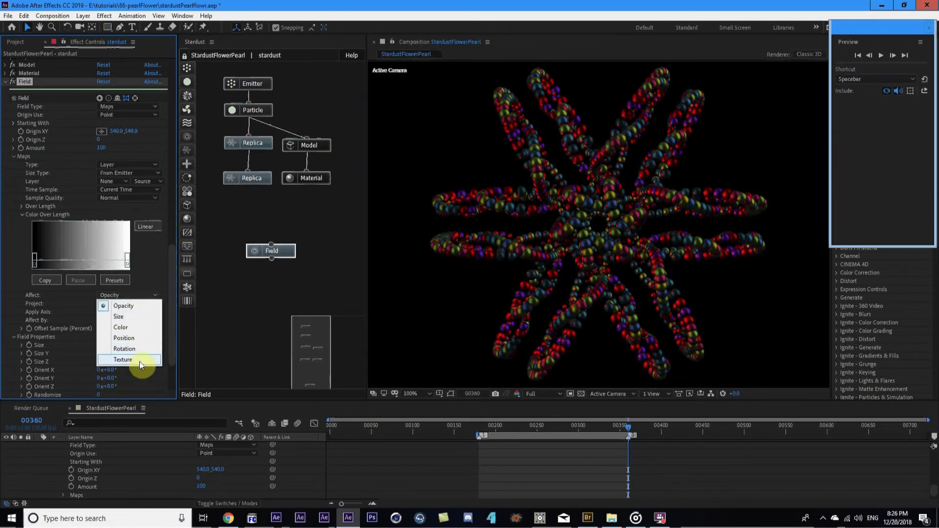
left_click(124, 316)
scroll(119, 489, "up", 10)
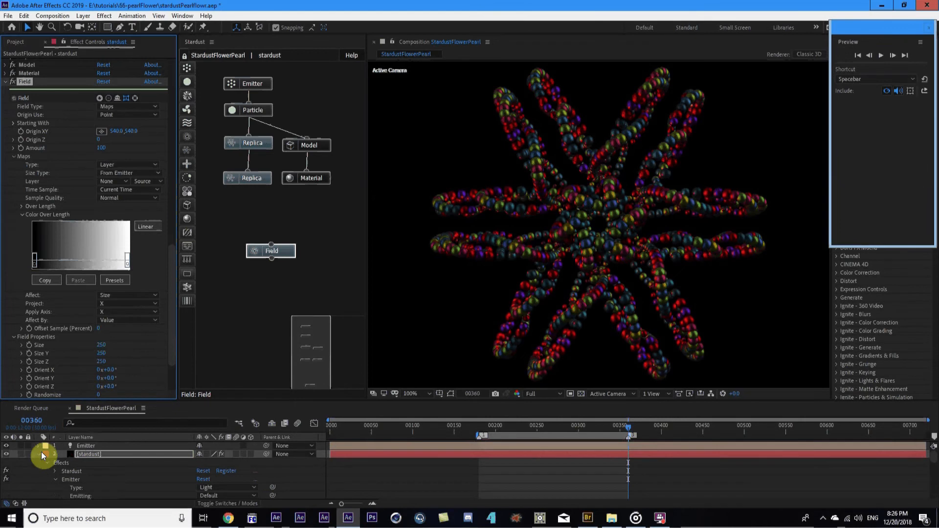
Create a new solid layer named 'fractal'
left_click(39, 454)
left_click(96, 446)
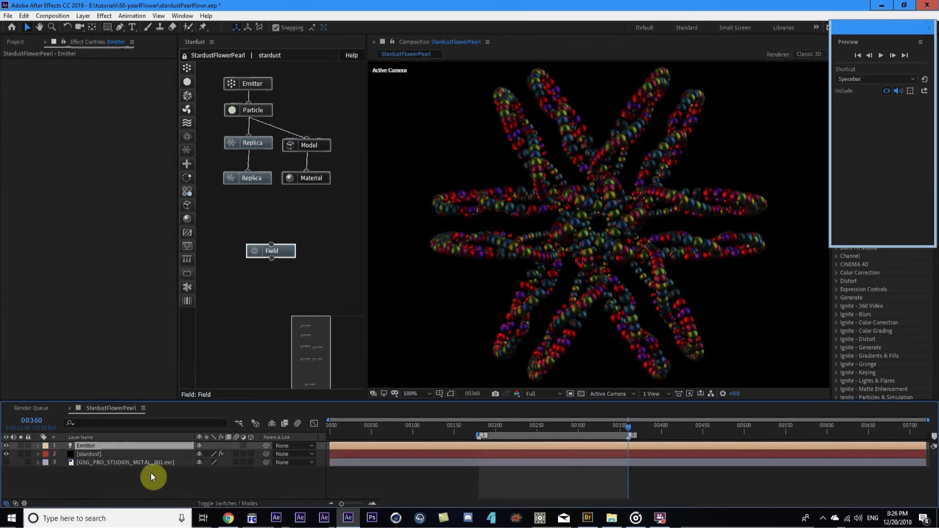
key("ctrl+y")
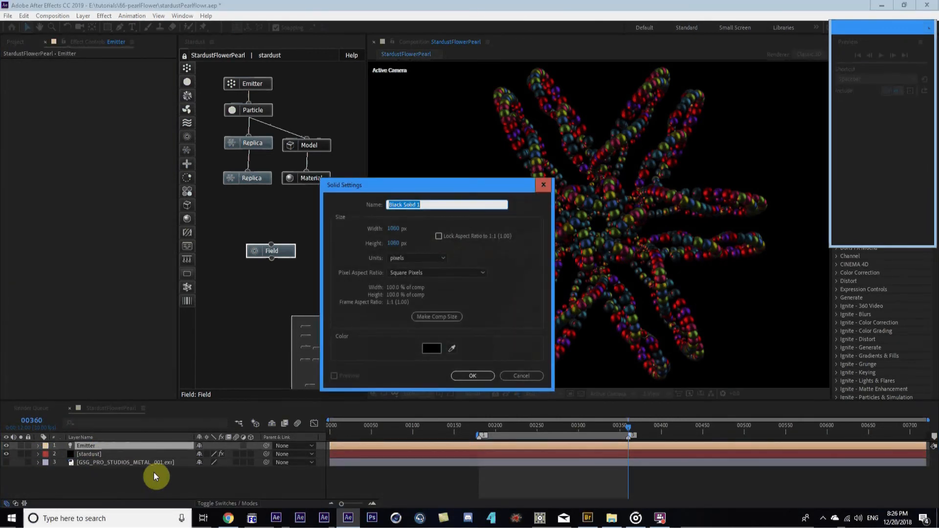
type("fractal")
key("Return")
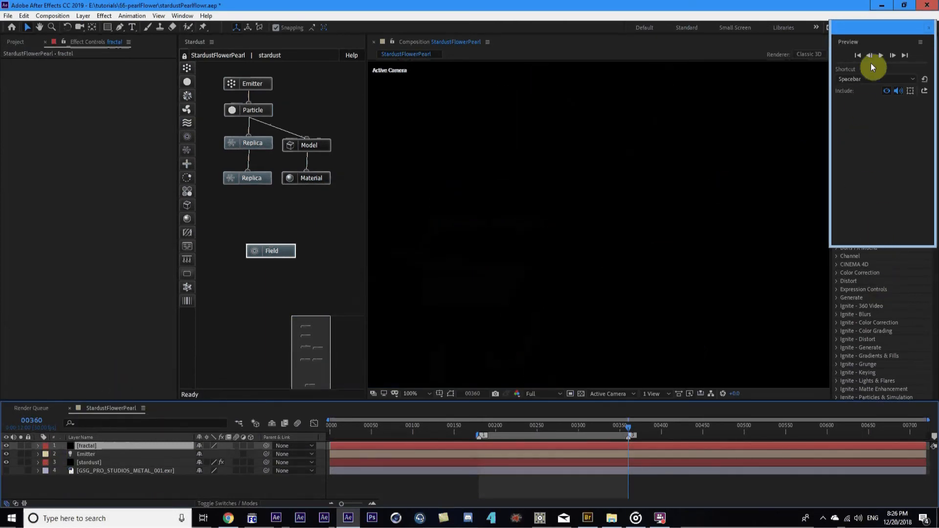
Apply the Fractal Noise effect to the fractal solid
left_click_drag(877, 29, 825, 163)
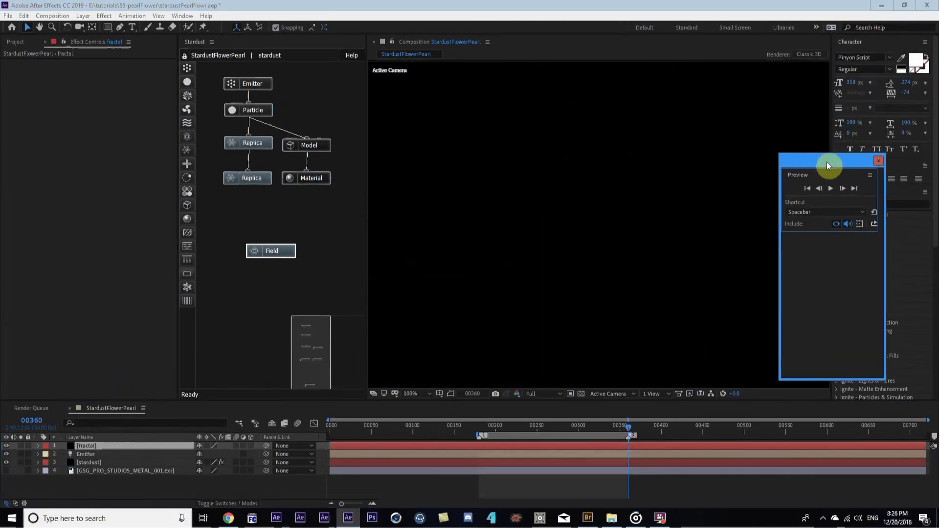
left_click(879, 161)
left_click(865, 205)
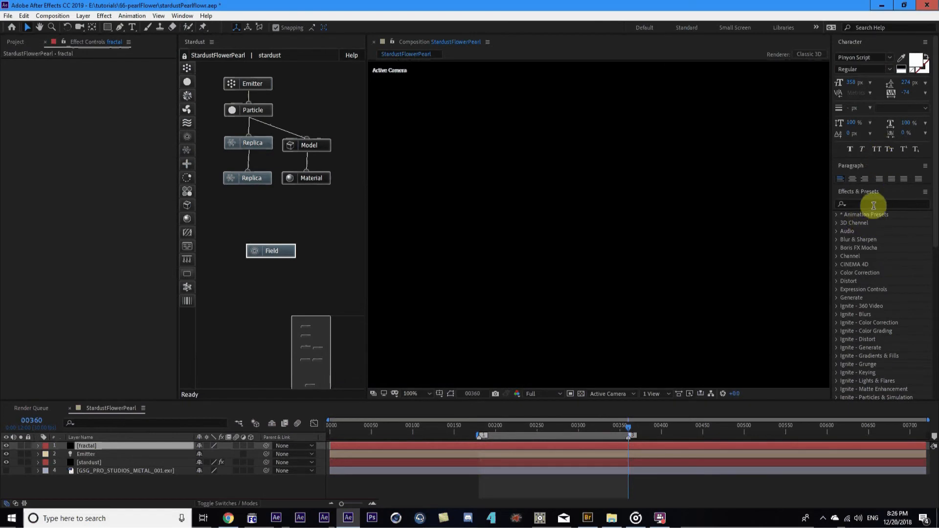
type("fractal")
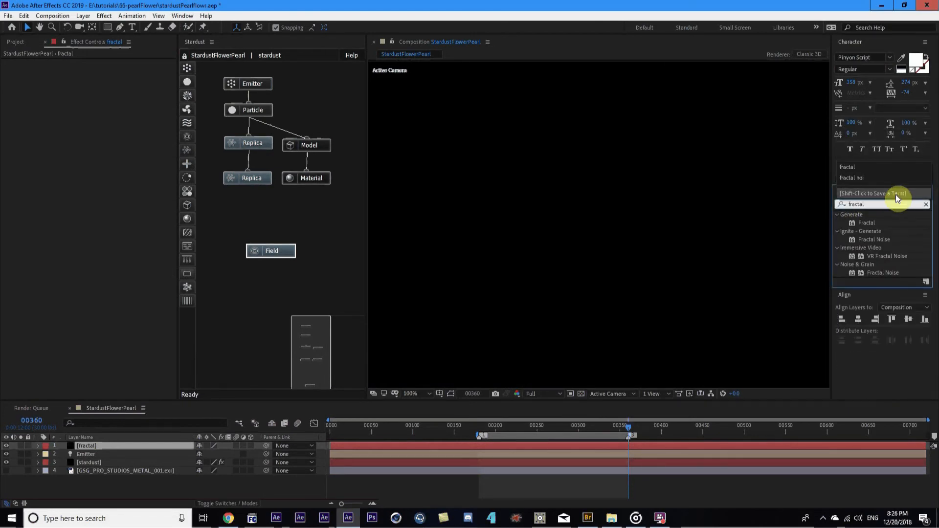
left_click(882, 272)
left_click_drag(887, 273, 128, 446)
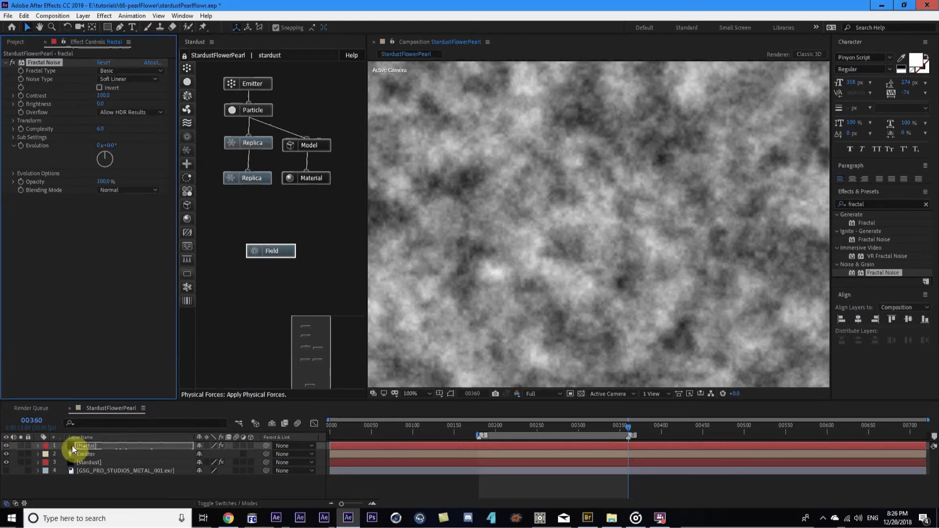
Pre-compose it as fractal Comp 1 with all attributes moved, and hide the layer
key("ctrl+shift+c")
left_click(58, 94)
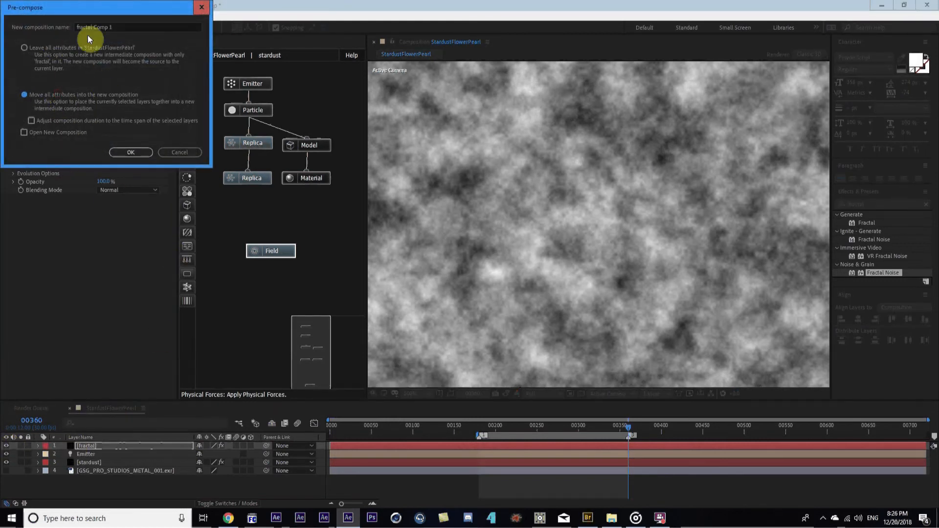
left_click(145, 152)
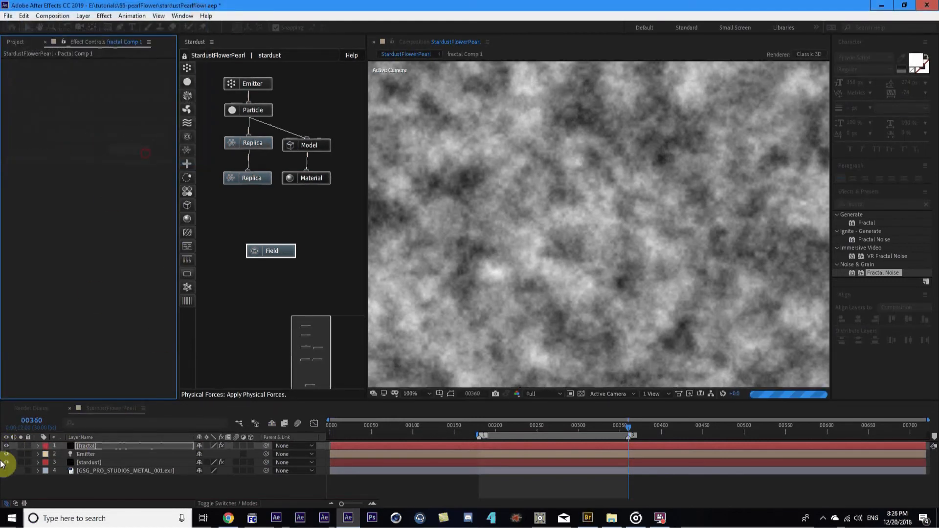
left_click(5, 446)
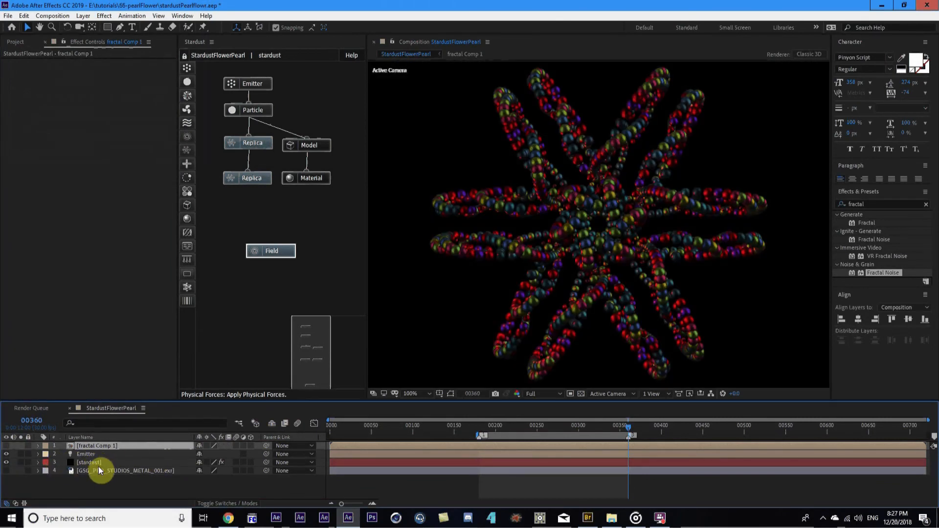
Set the stardust Field's map layer to fractal Comp 1
left_click(97, 463)
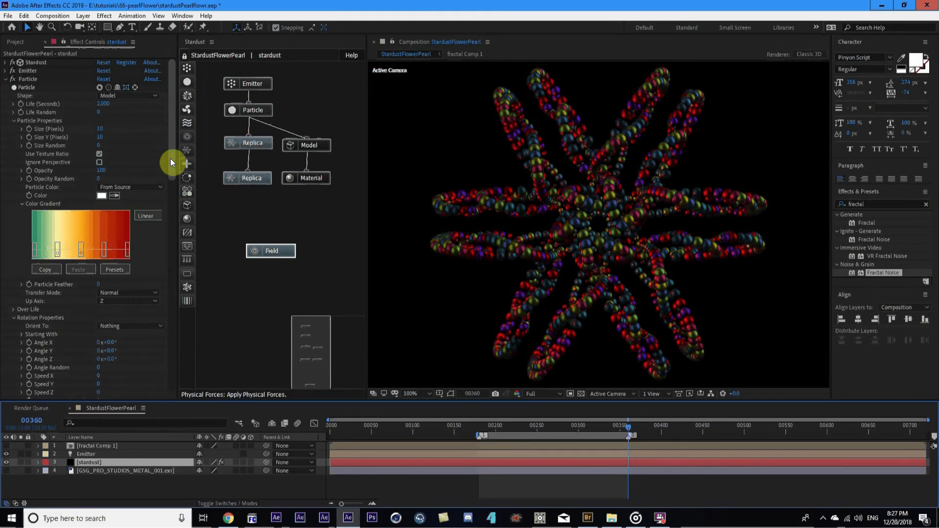
left_click(292, 251)
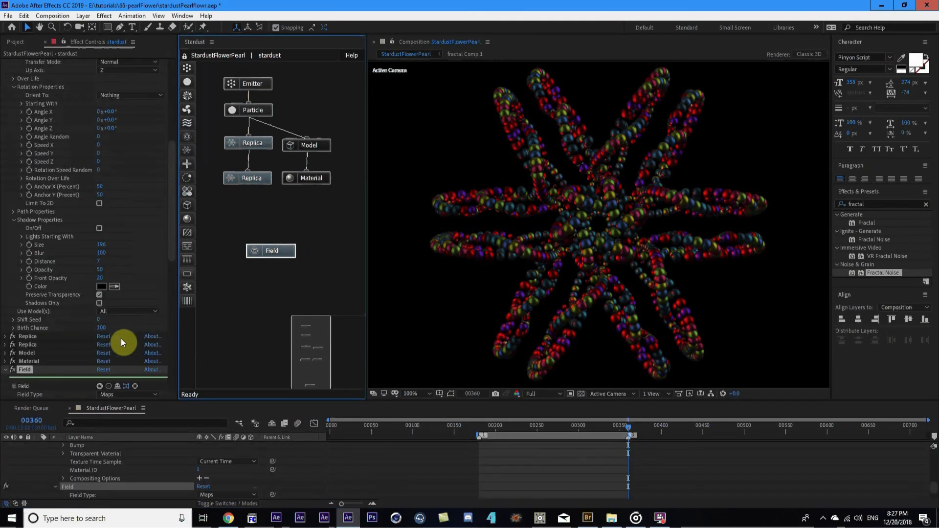
scroll(138, 326, "down", 5)
scroll(104, 321, "down", 4)
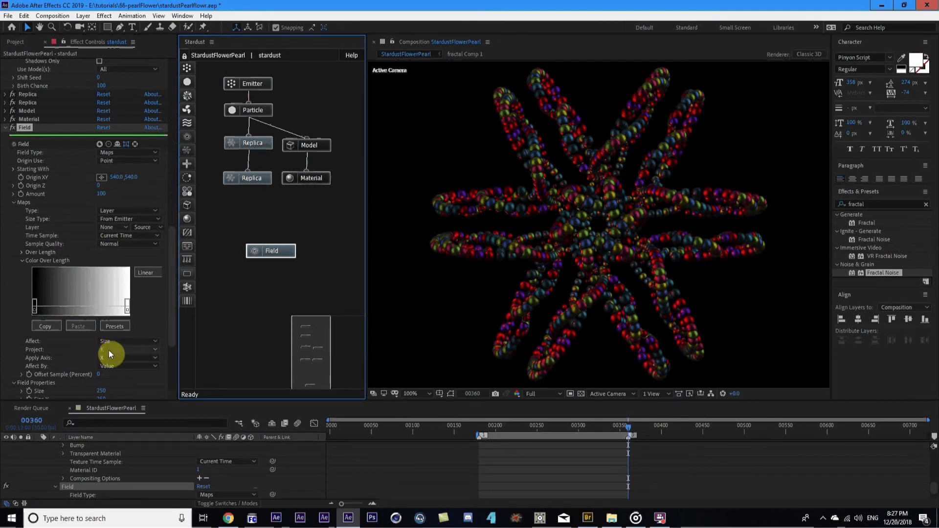
left_click(108, 227)
left_click(129, 248)
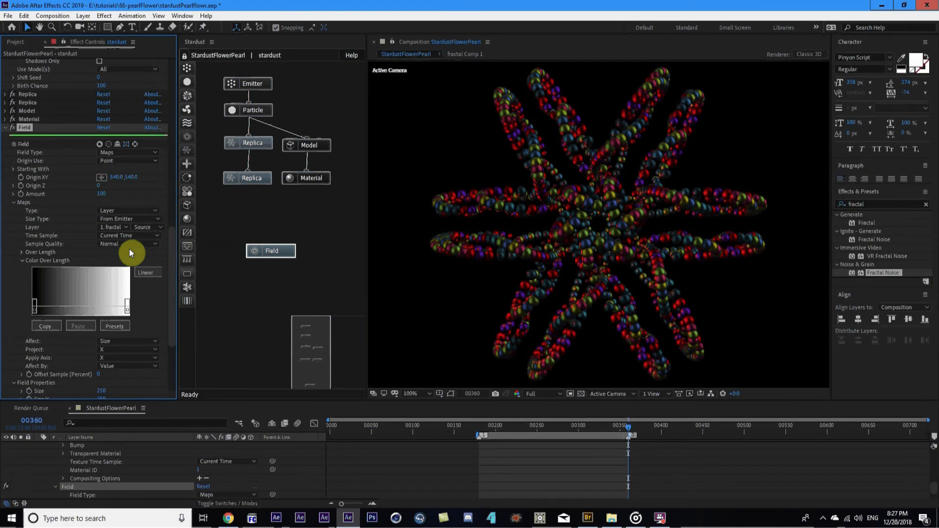
Set the map's Project and Apply Axis to XY, then check the work area start and end
left_click(116, 349)
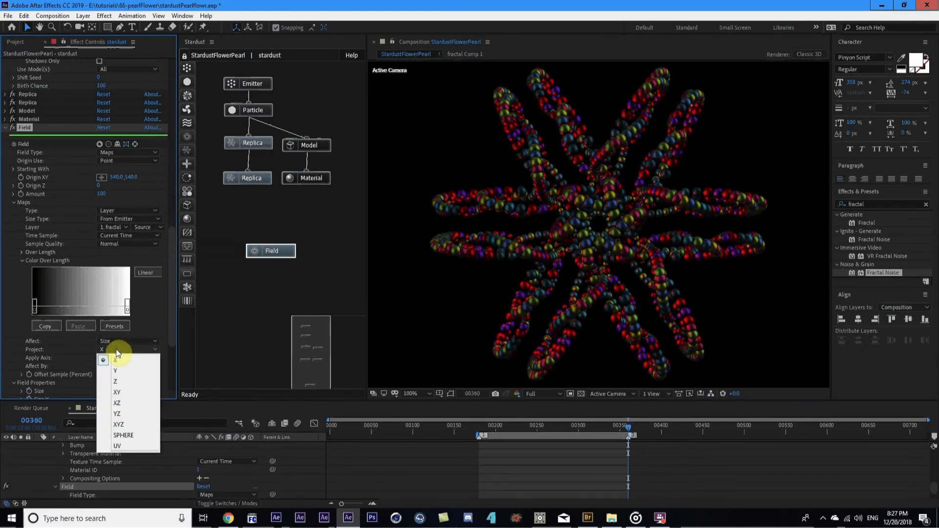
left_click(125, 393)
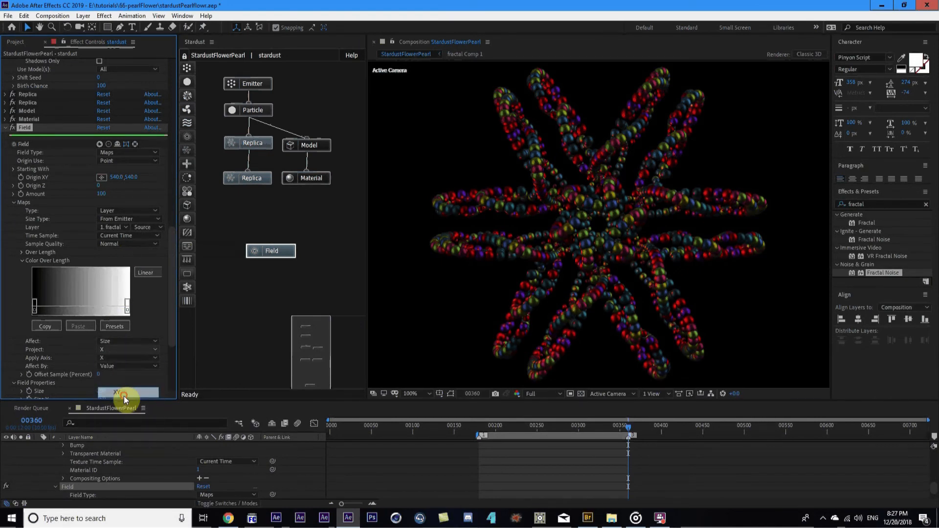
left_click(114, 360)
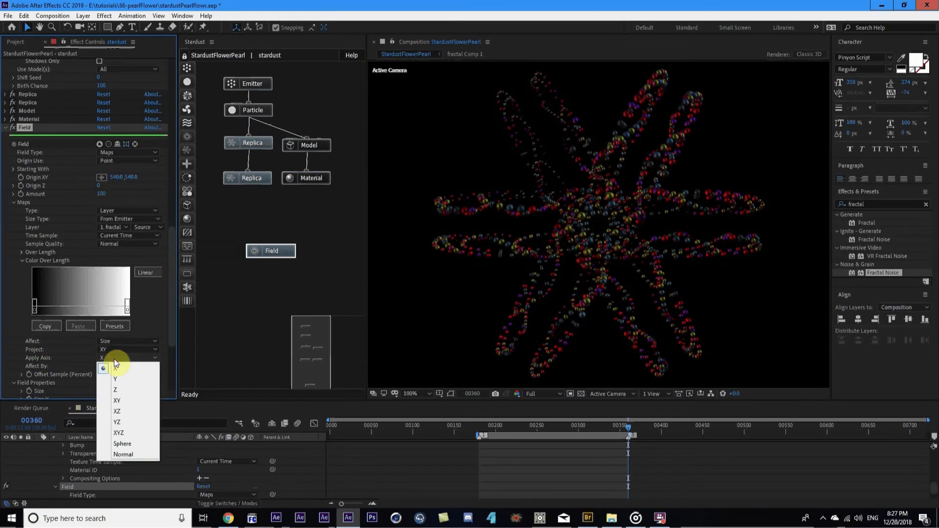
left_click(134, 401)
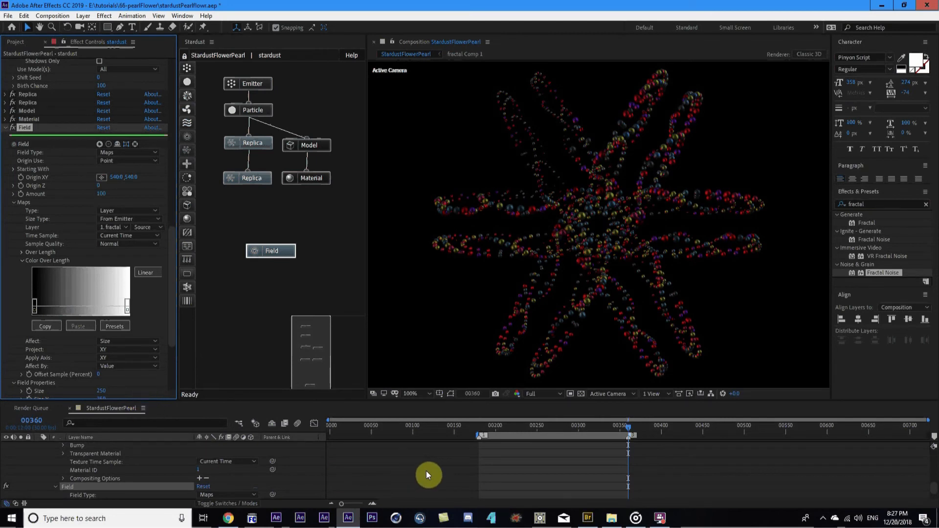
key("shift+Home")
key("shift+End")
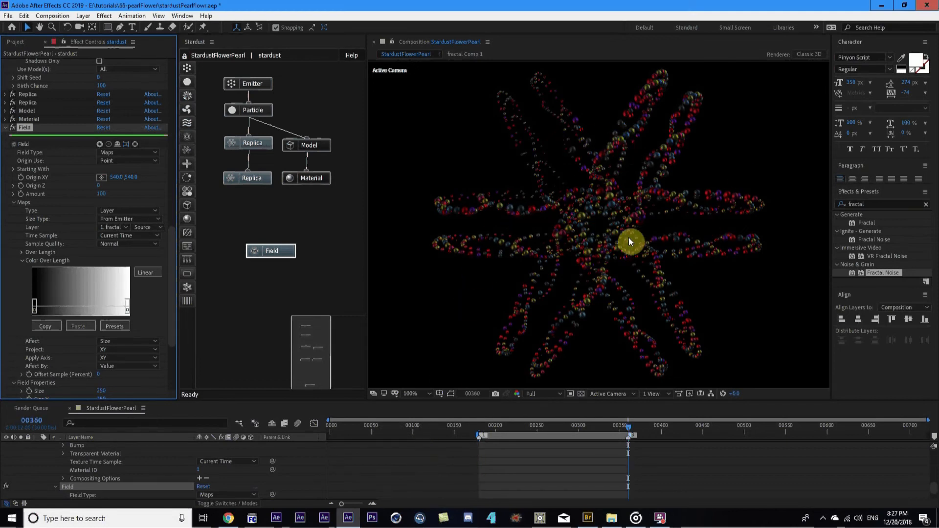
key("shift+Home")
scroll(102, 476, "down", 10)
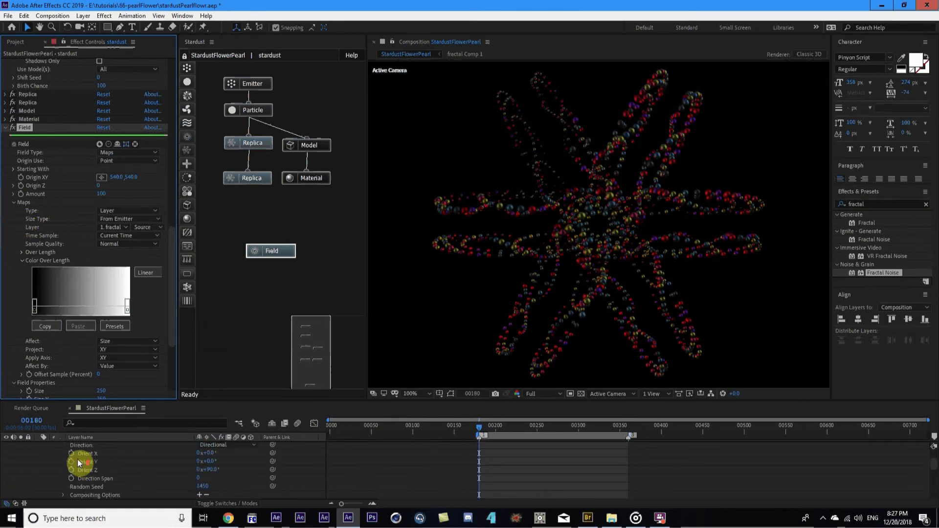
scroll(78, 457, "up", 10)
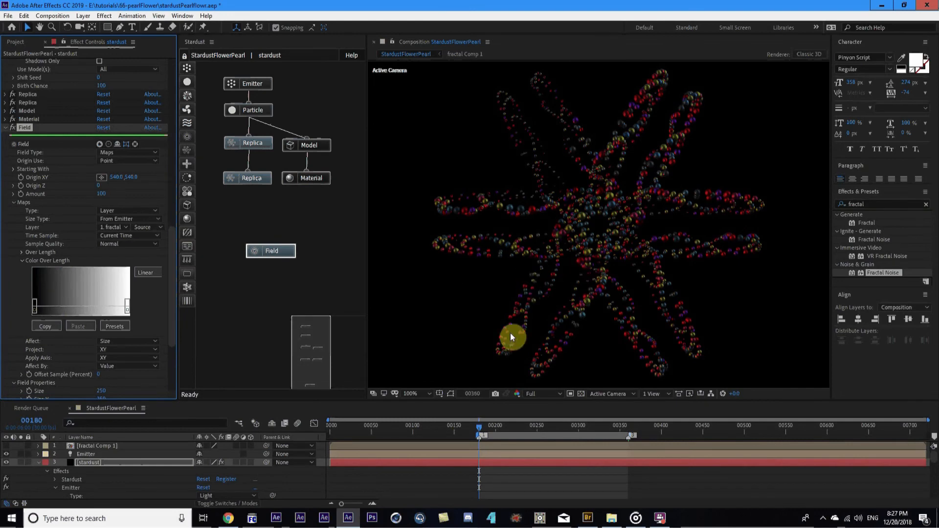
Open fractal Comp 1 to view its fractal layer's Fractal Noise settings, then go back to StardustFlowerPearl
double_click(108, 445)
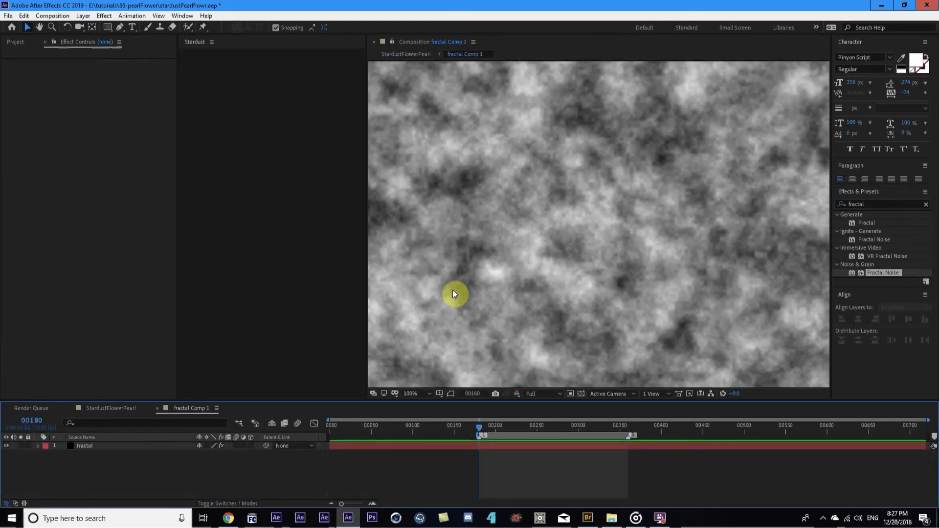
left_click(91, 446)
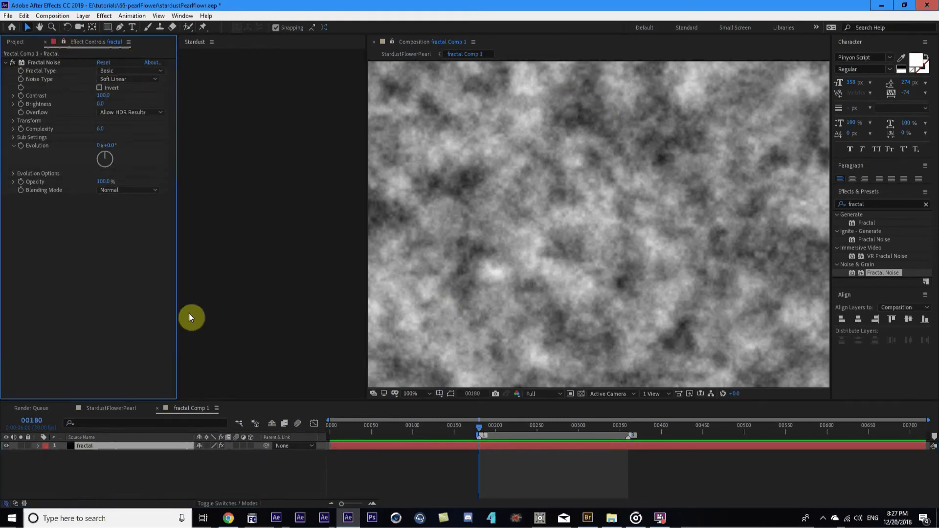
left_click(238, 423)
left_click(188, 422)
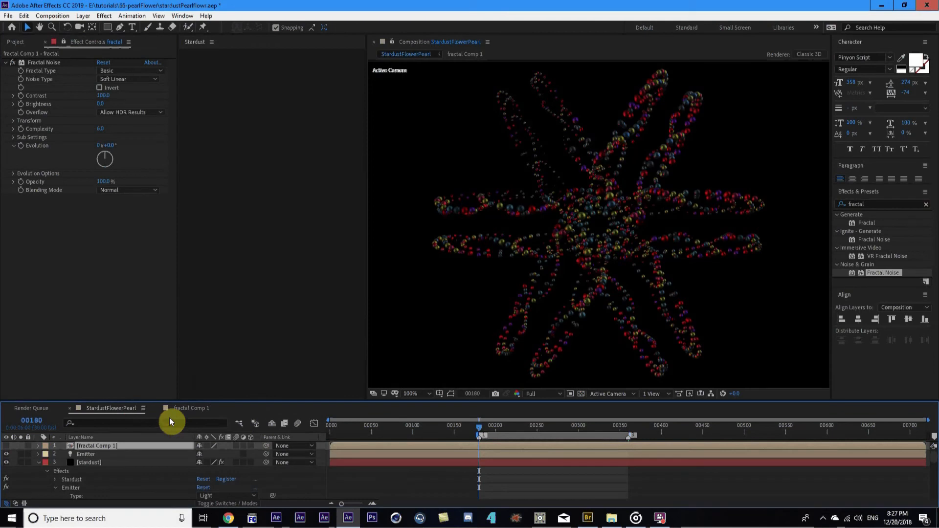
Set the Fractal Noise Random Seed to 1550 and raise Contrast to about 190
left_click(13, 174)
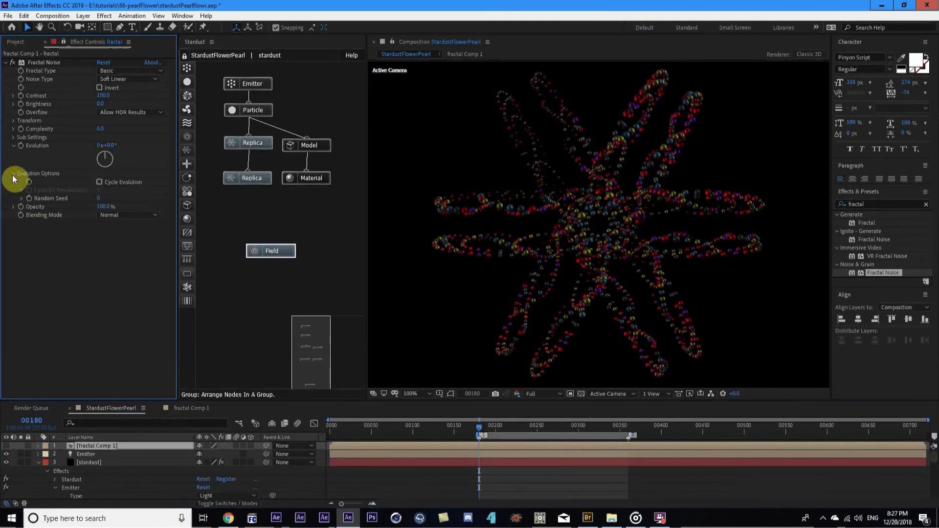
left_click_drag(113, 199, 175, 196)
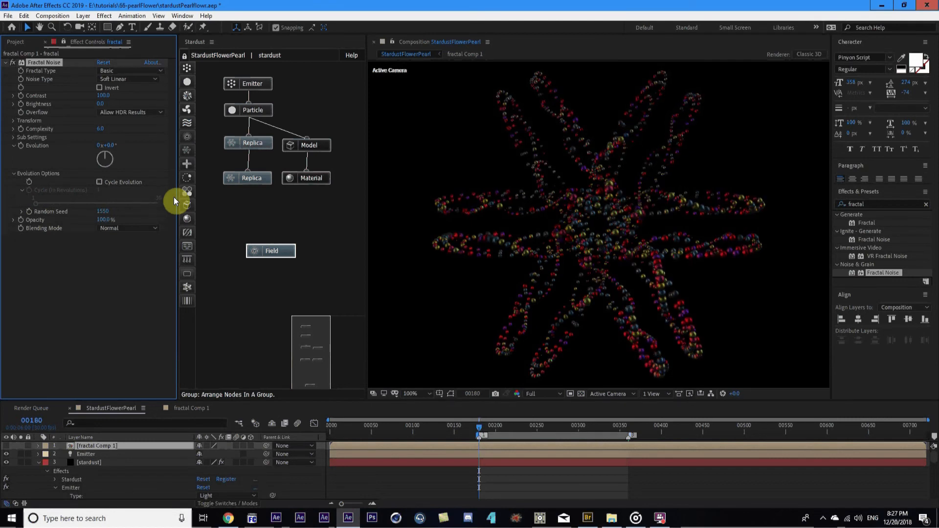
left_click_drag(98, 93, 138, 89)
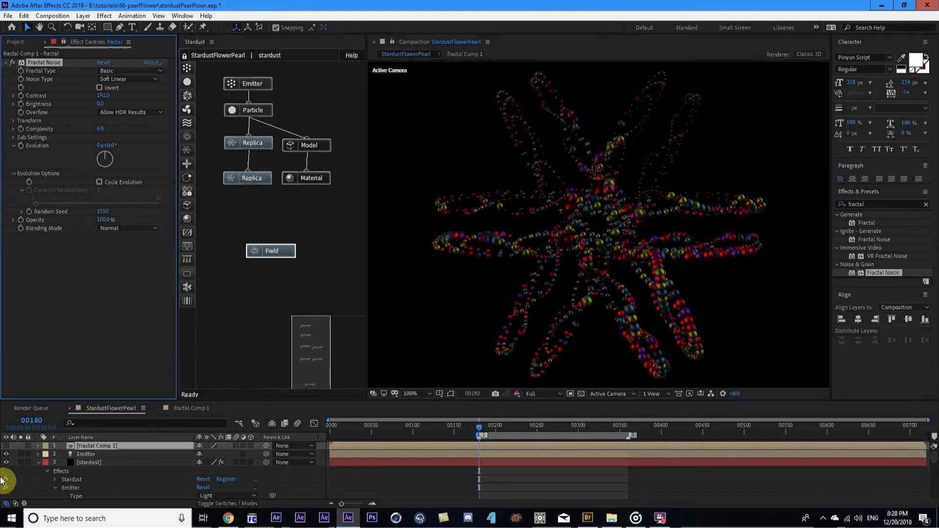
Toggle the fractal noise layer on and off to compare, then expand its Transform settings
left_click(6, 446)
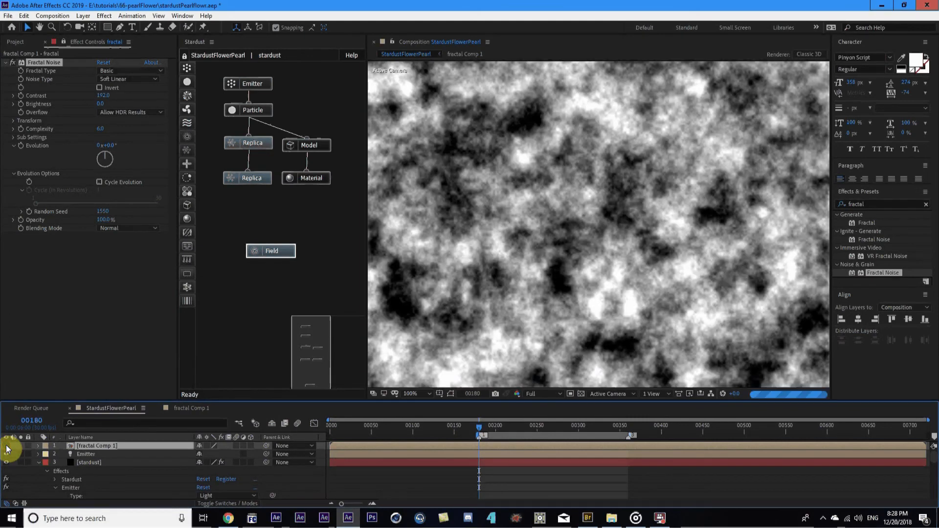
left_click(7, 445)
left_click(6, 445)
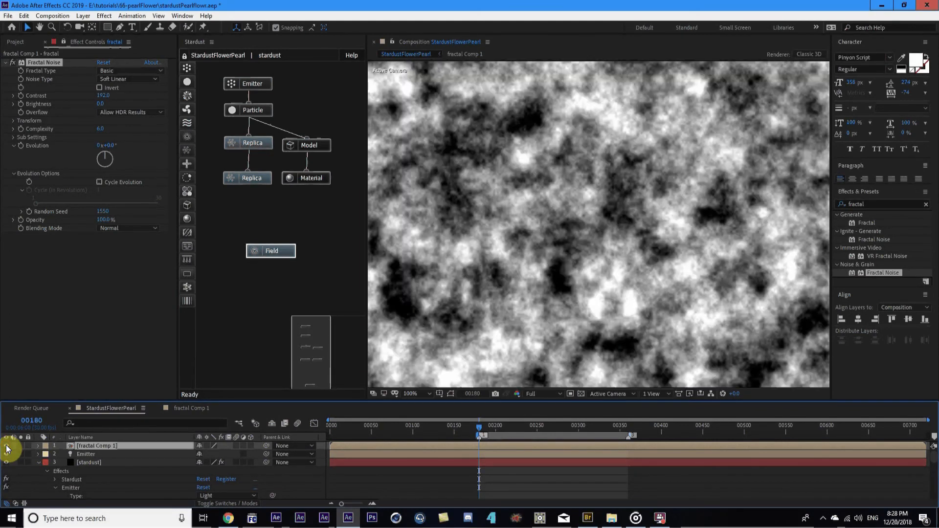
left_click(7, 446)
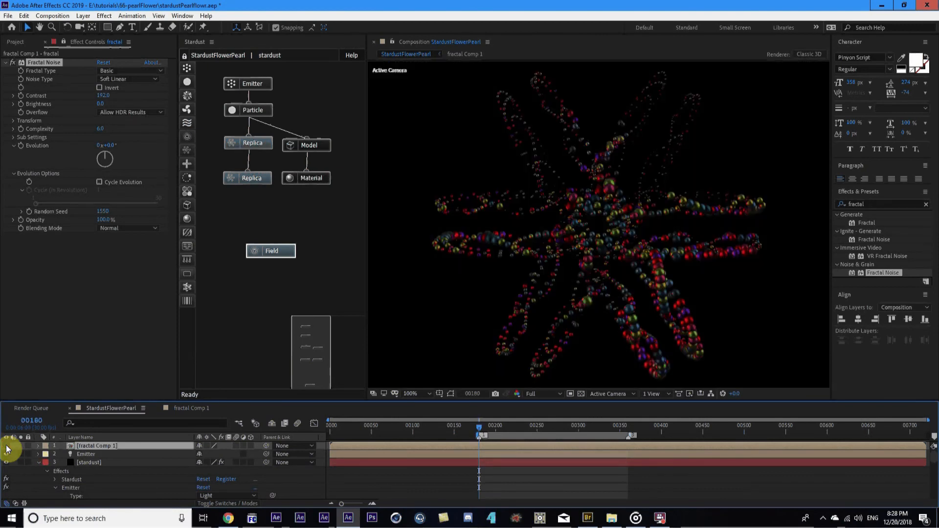
left_click(13, 120)
Set the Fractal Noise Scale to 12 and wire the Field node into the upper Replica node
left_click_drag(102, 148, 70, 153)
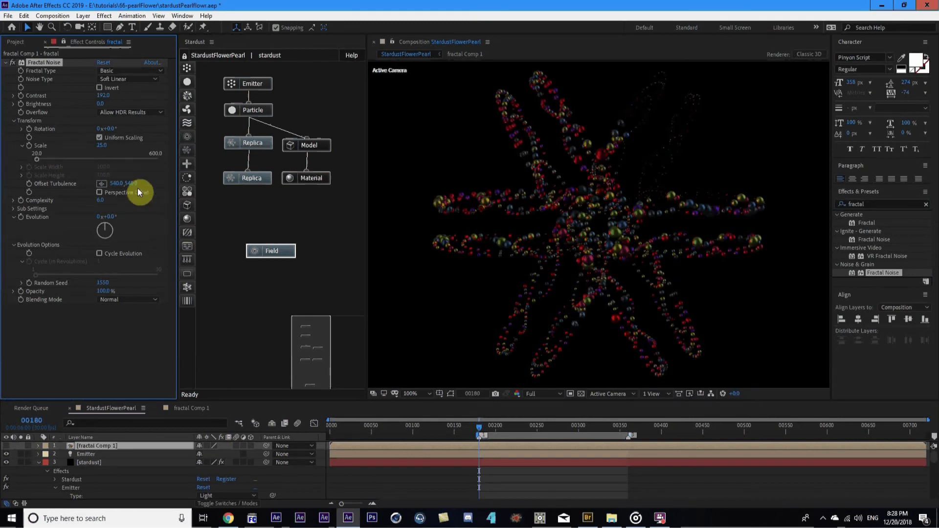
left_click(103, 148)
type("12")
left_click(122, 334)
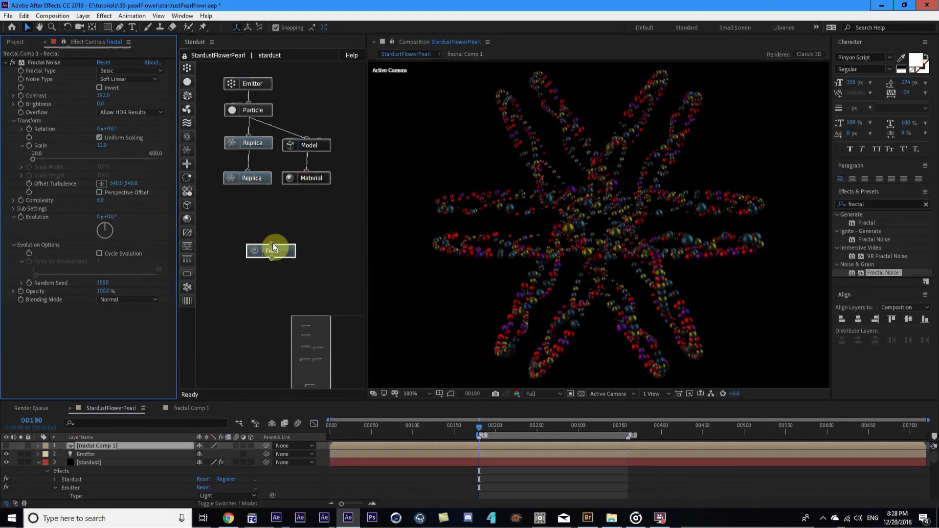
left_click_drag(272, 243, 257, 148)
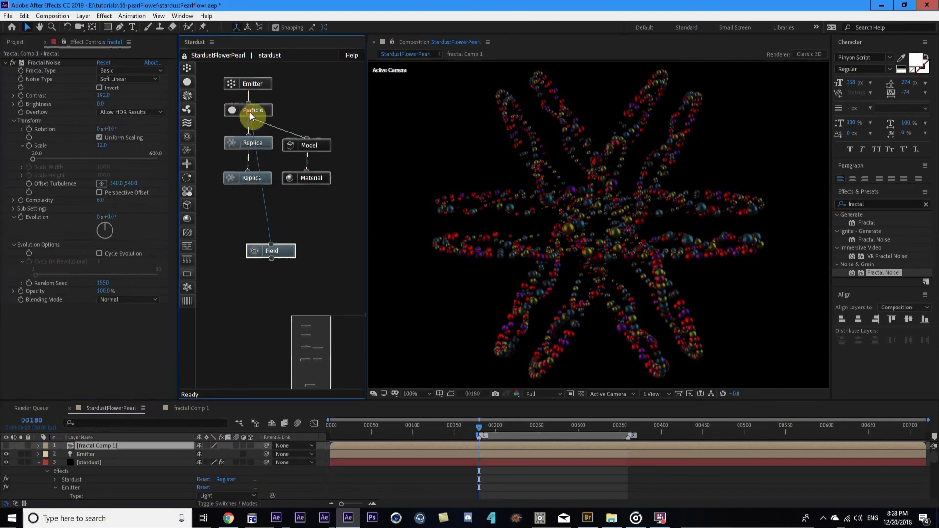
Move the Field node up and left so it sits beneath the Replica chain
left_click(304, 149)
left_click_drag(274, 252, 244, 247)
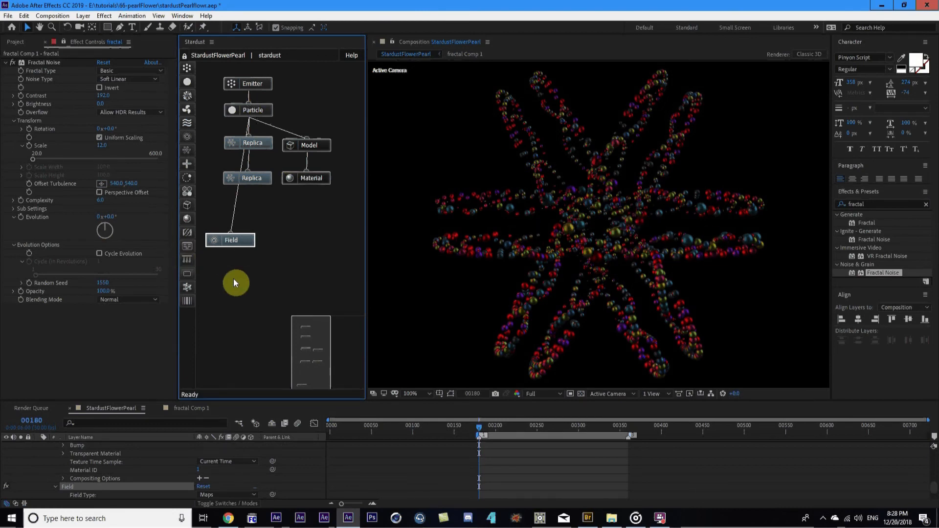
scroll(53, 483, "down", 5)
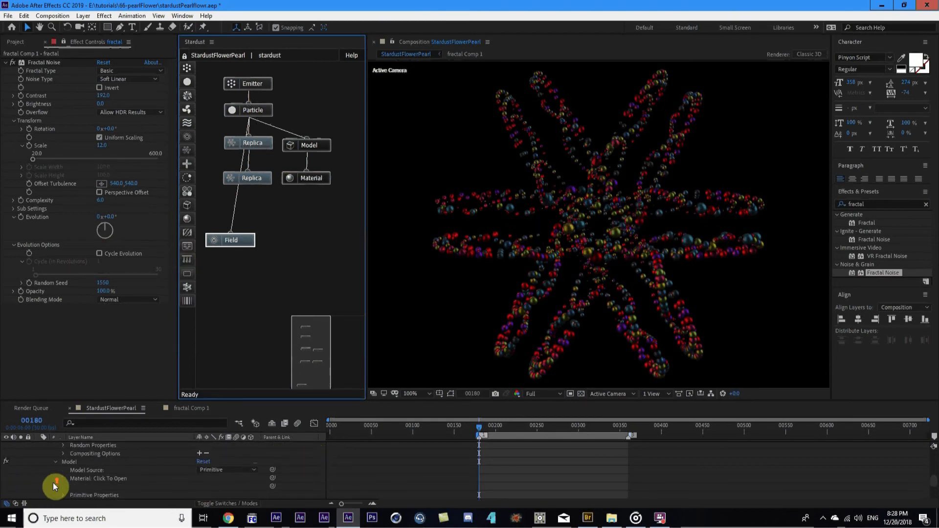
scroll(49, 479, "up", 15)
Collapse the stardust layer and compare frames by jumping between the 00180 and 00360 comp markers
left_click(38, 463)
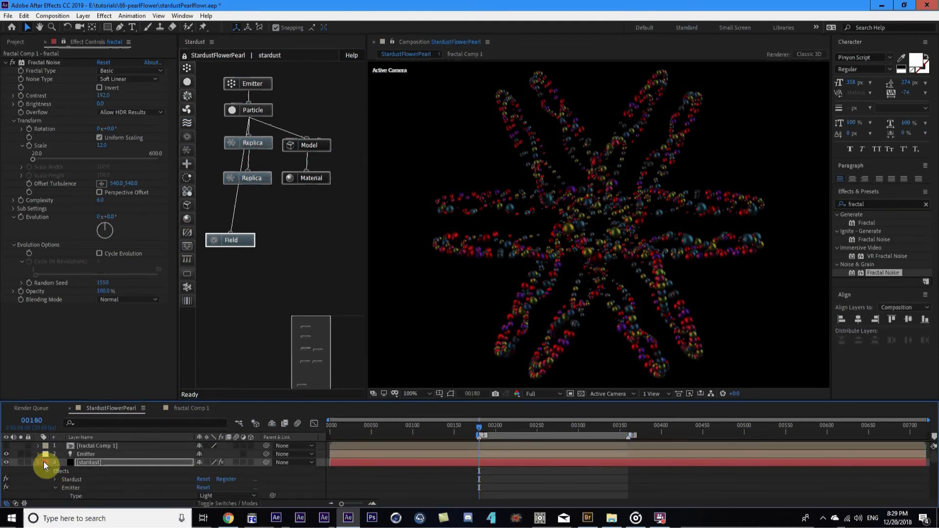
left_click(128, 464)
key("3")
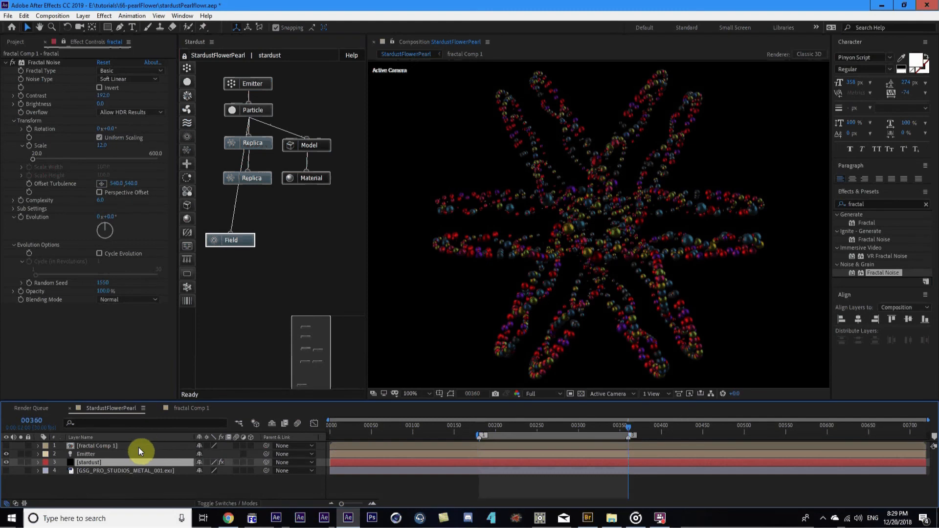
key("1")
key("3")
key("1")
key("3")
Stop the preview on the Field node and save the project with Ctrl+S
left_click(86, 490)
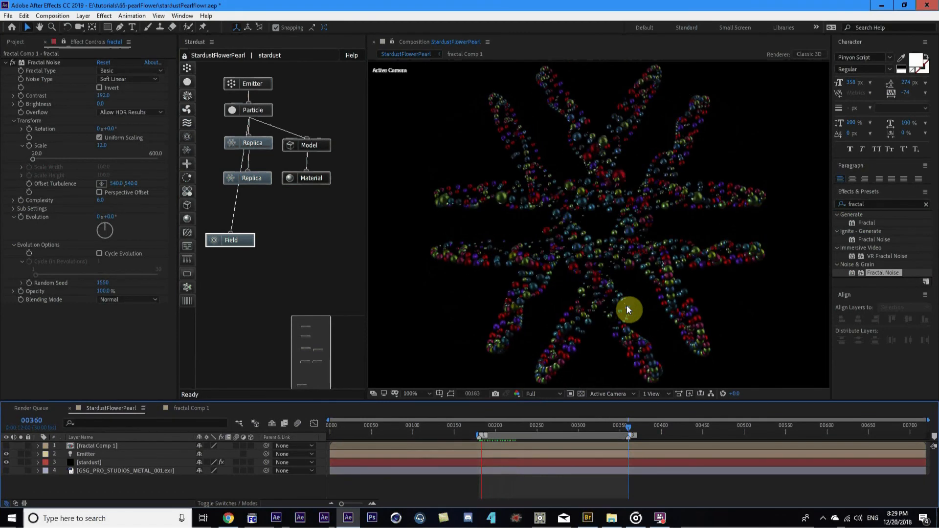
left_click(242, 239)
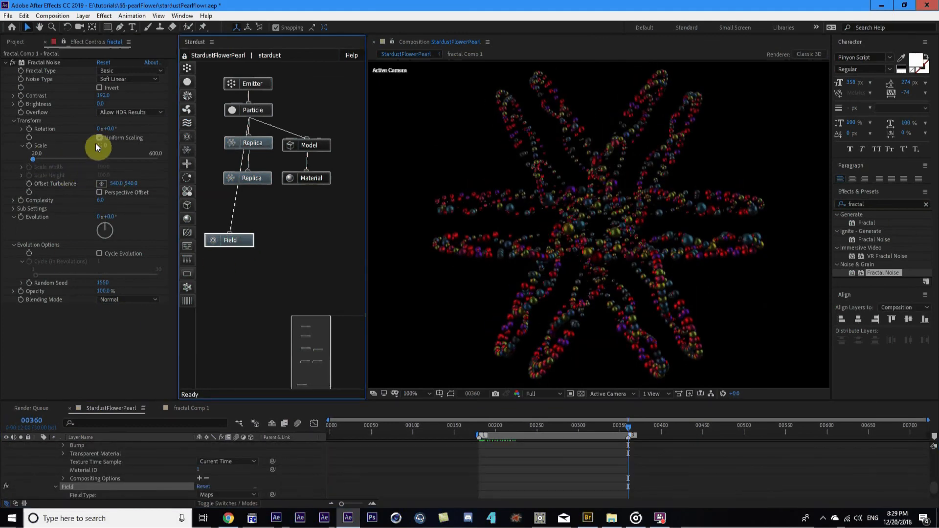
left_click(183, 425)
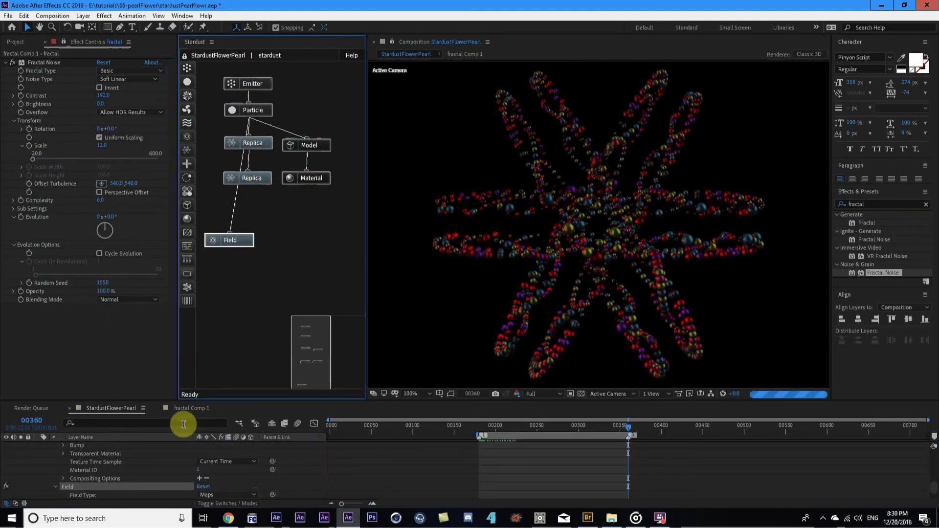
key("ctrl+s")
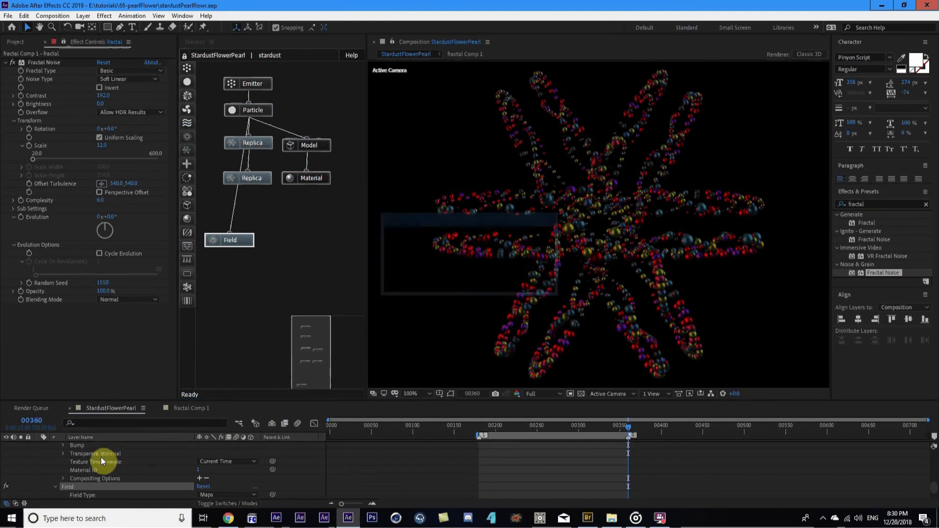
Set the stardust Field Maps Time Sample to Particle Birth and Size Type to Size XYZ
left_click(64, 39)
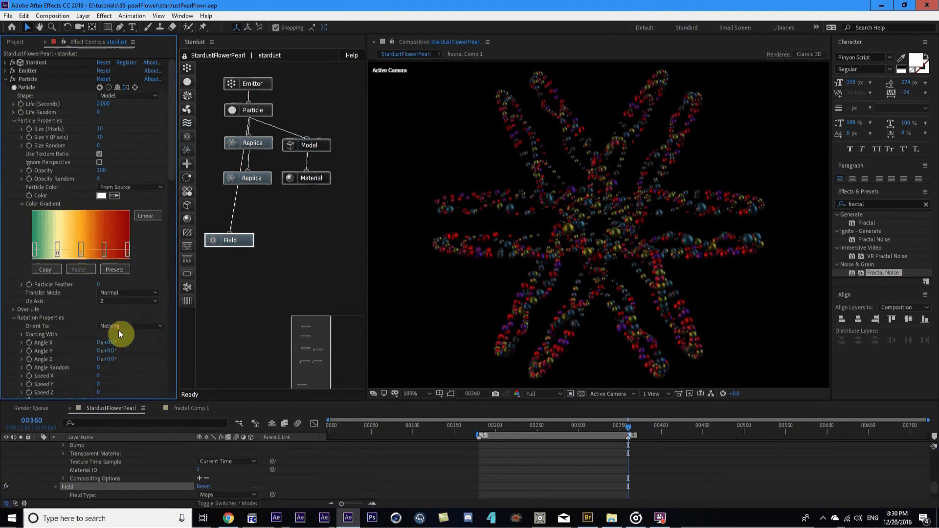
scroll(58, 293, "down", 10)
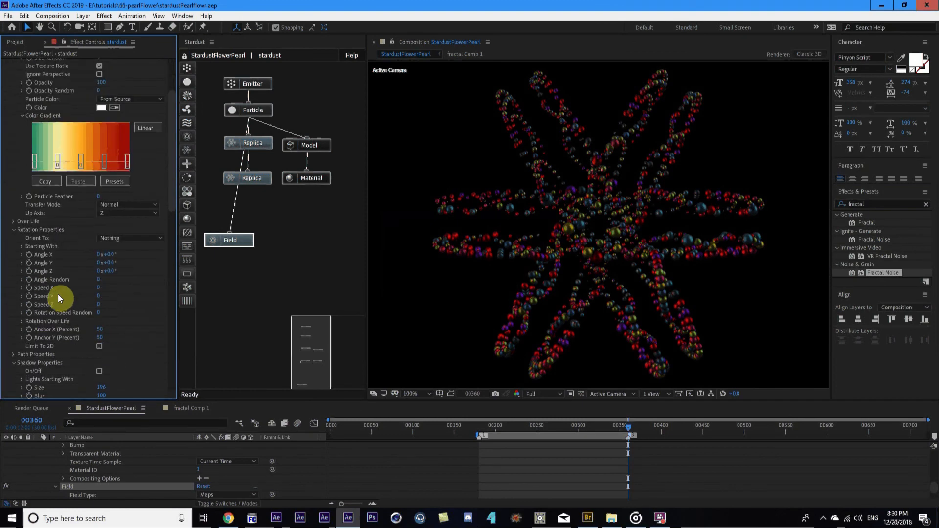
scroll(131, 288, "down", 6)
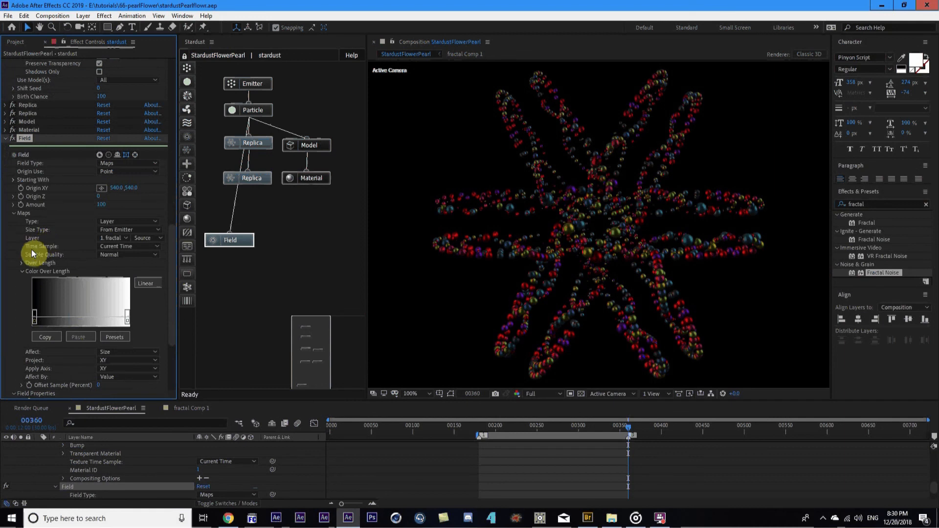
scroll(7, 233, "down", 1)
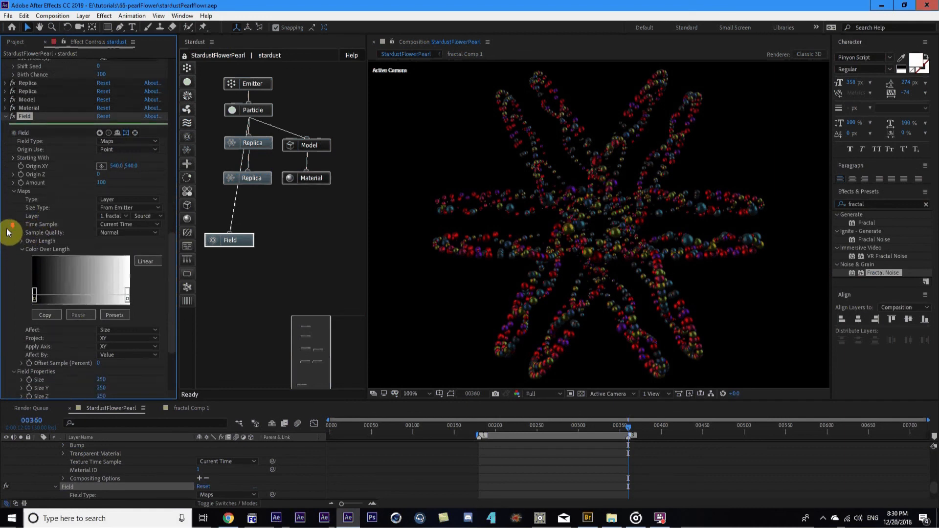
scroll(7, 233, "up", 1)
scroll(8, 232, "down", 4)
left_click(128, 159)
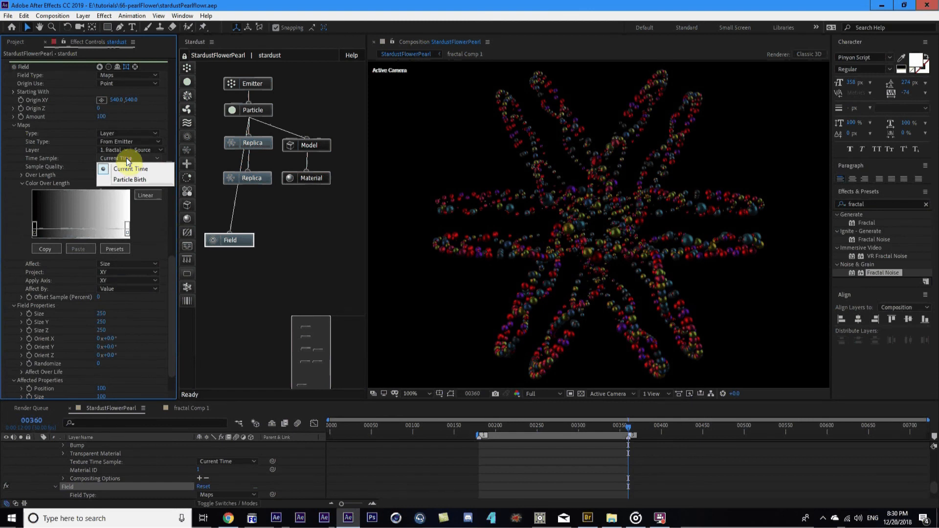
left_click(130, 180)
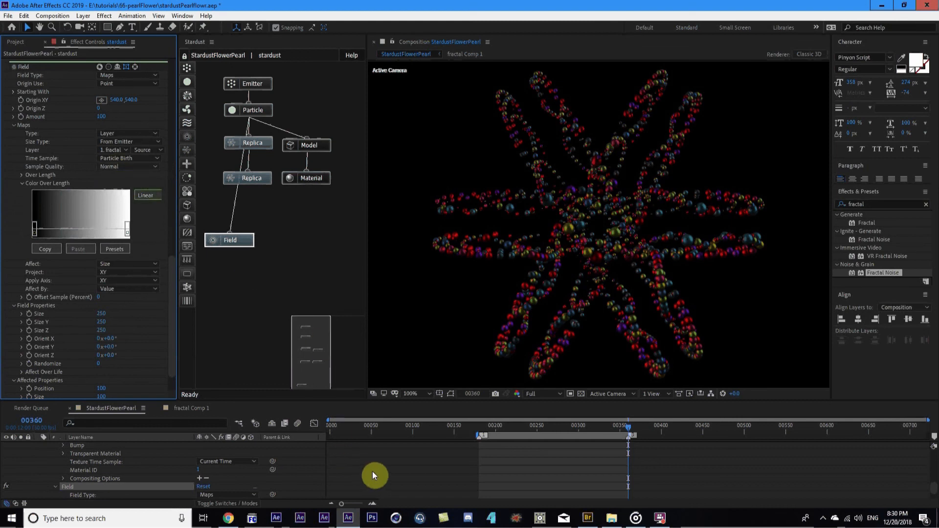
left_click(117, 142)
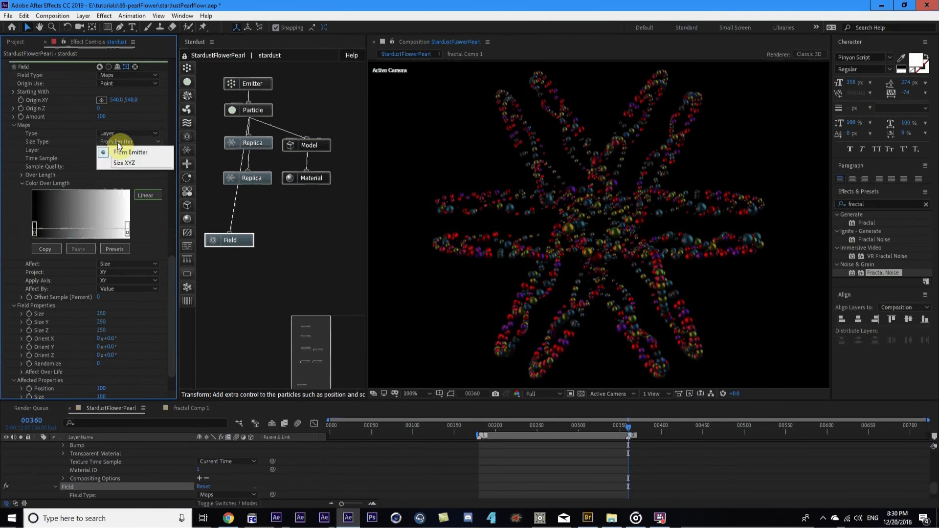
left_click(125, 164)
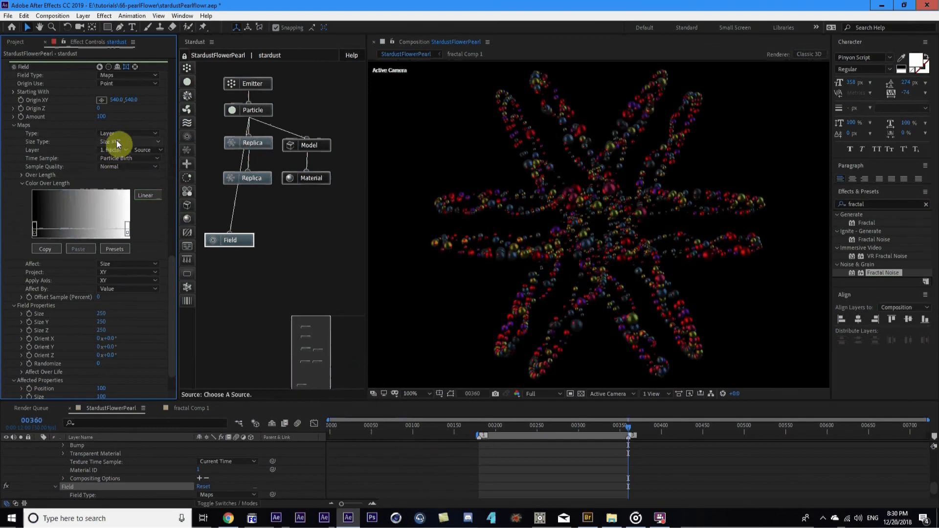
left_click(443, 476)
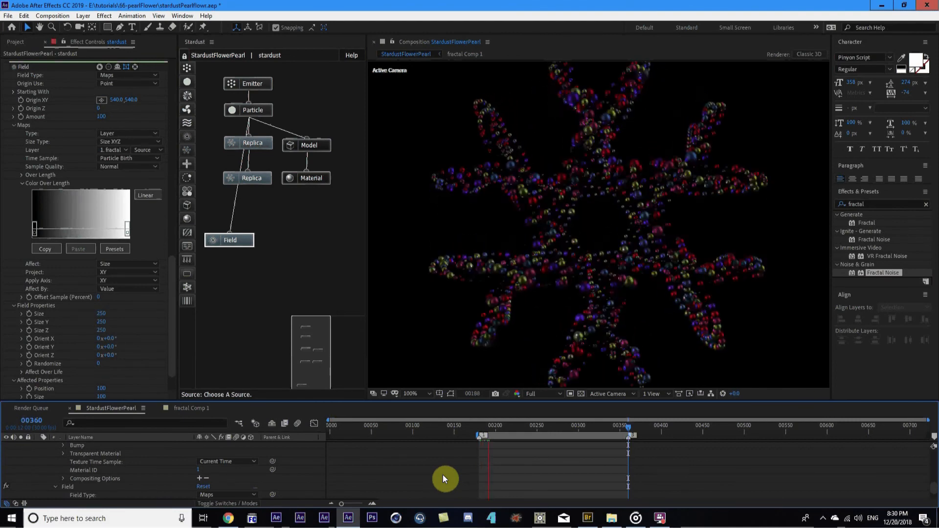
Move the current time to frame 00283 and delete the Field node from the Stardust graph
key("space")
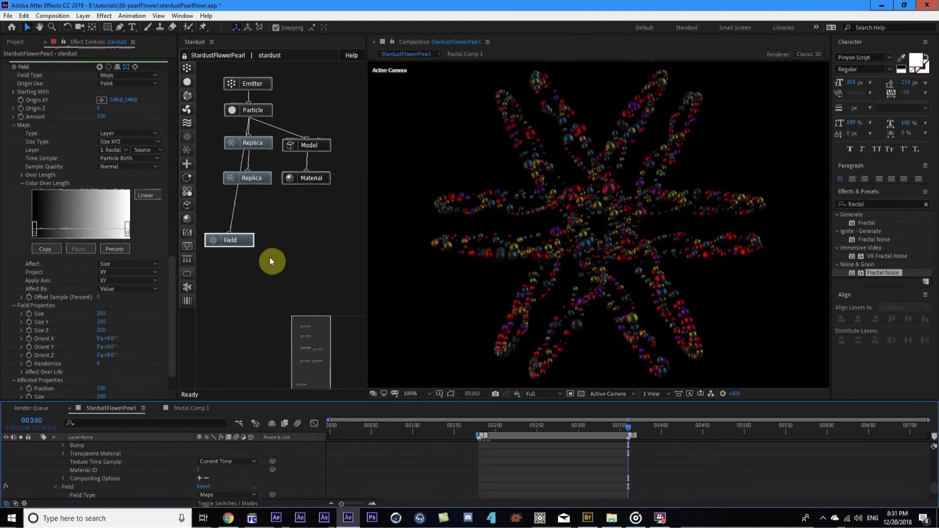
left_click(565, 425)
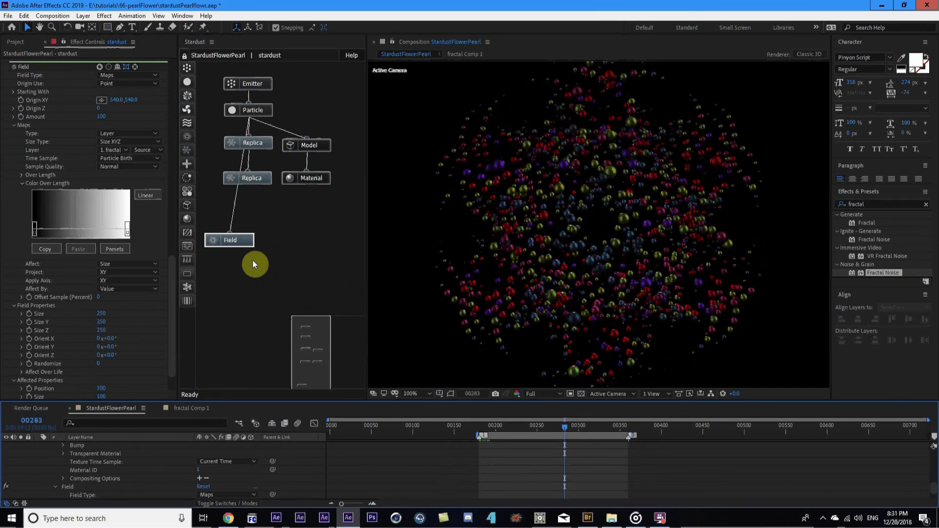
left_click(245, 243)
key("Delete")
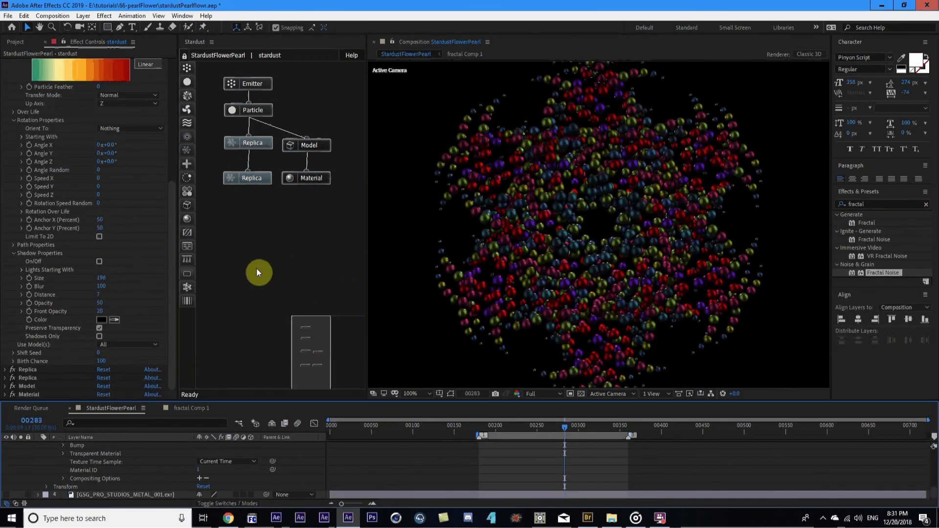
Preview the pearl flower without the Field, replaying it with the stardust layer selected
left_click(449, 462)
key("space")
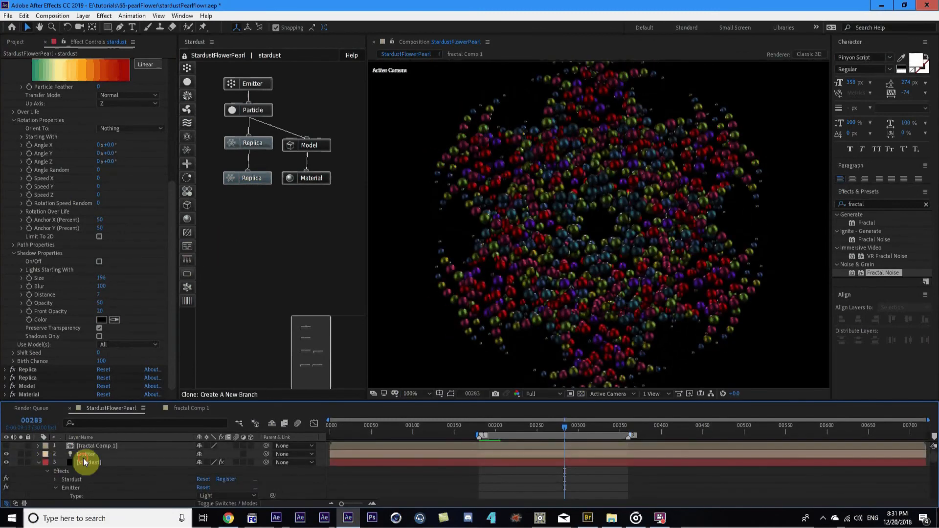
left_click(86, 456)
left_click(93, 463)
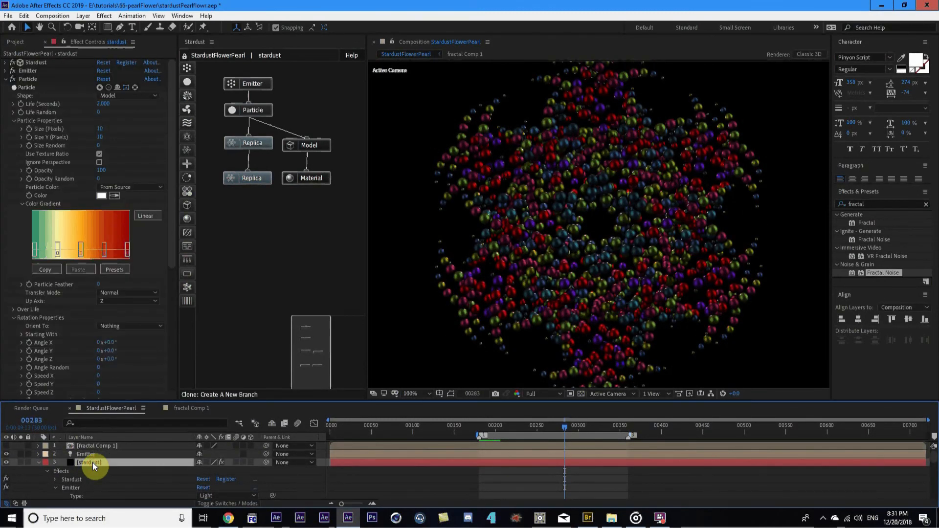
key("space")
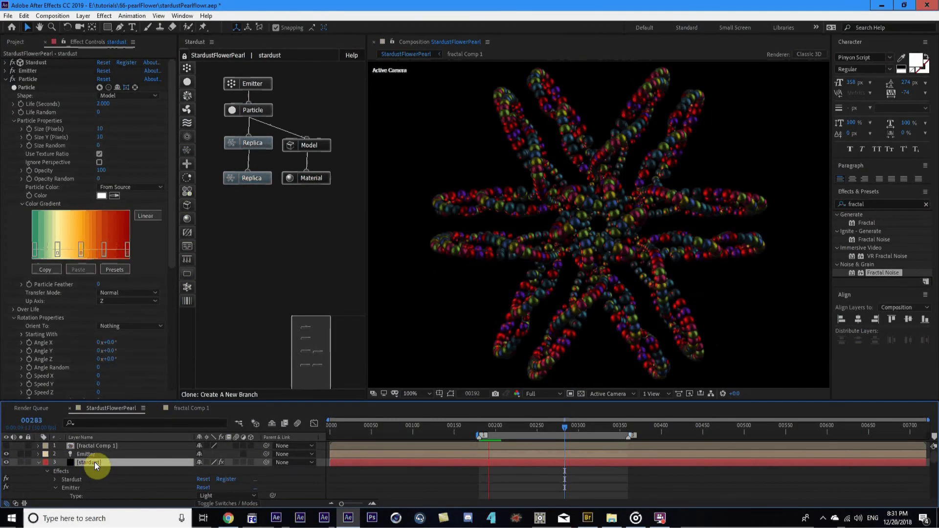